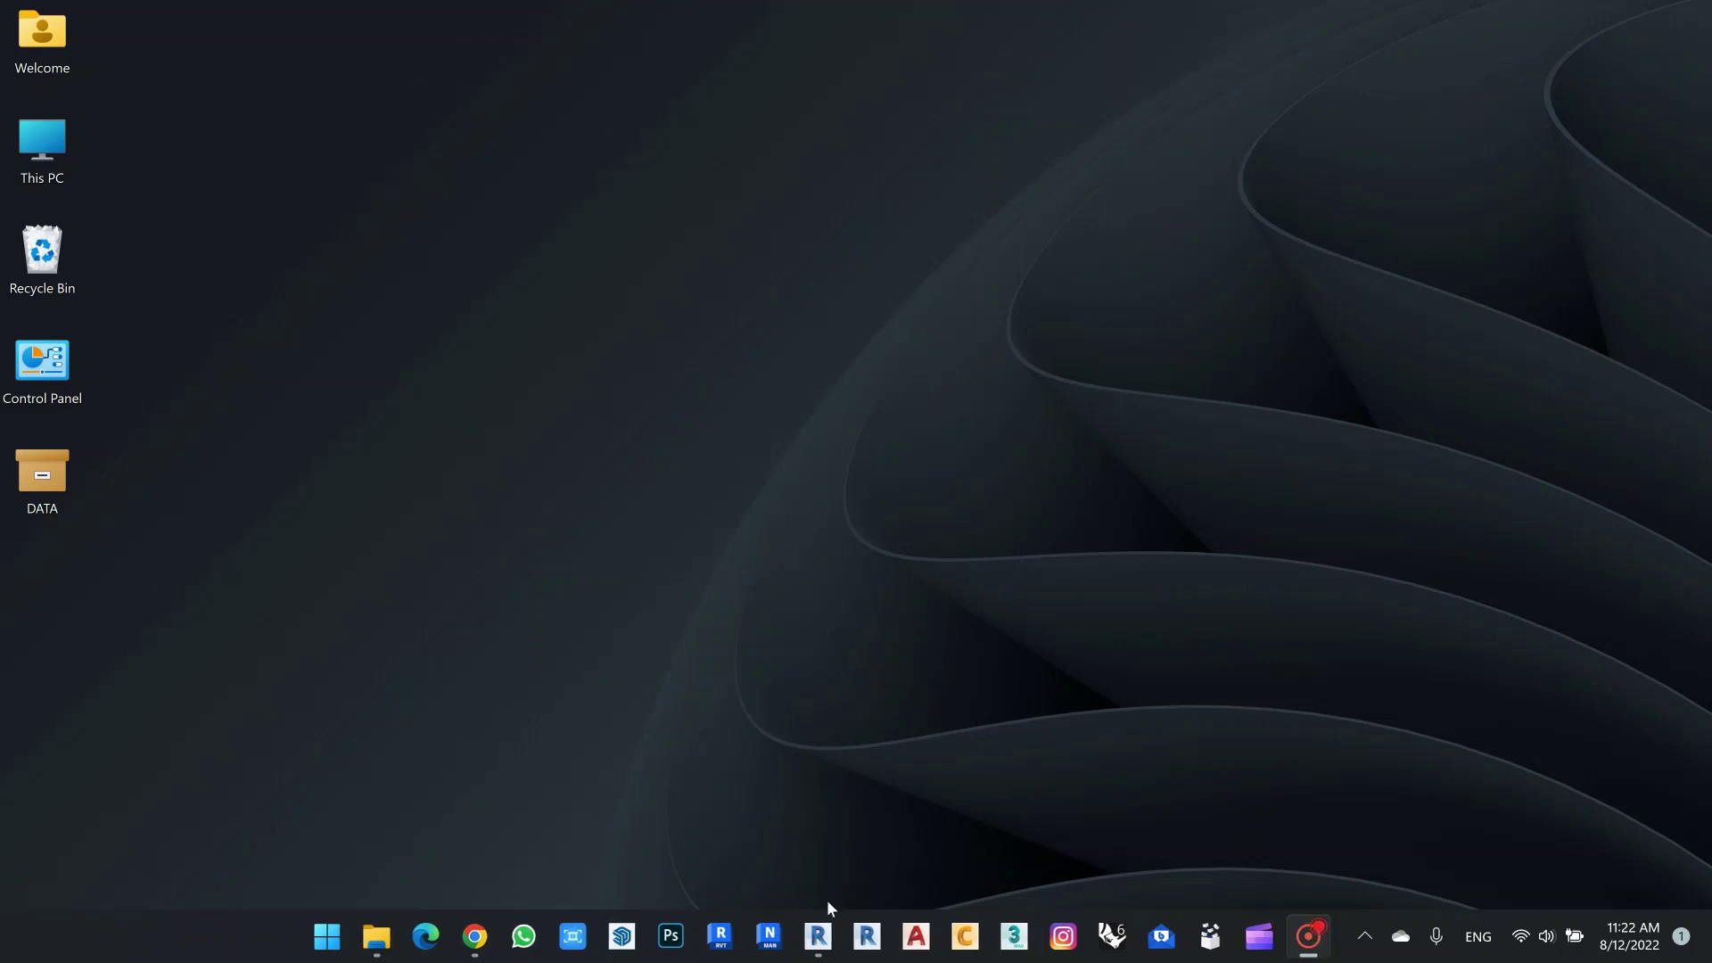
Switch to Revit and isolate the freestanding wall inside Bed Room 02 in a 3D view with a selection box.
{"action": "left_click", "coordinate": [818, 935]}
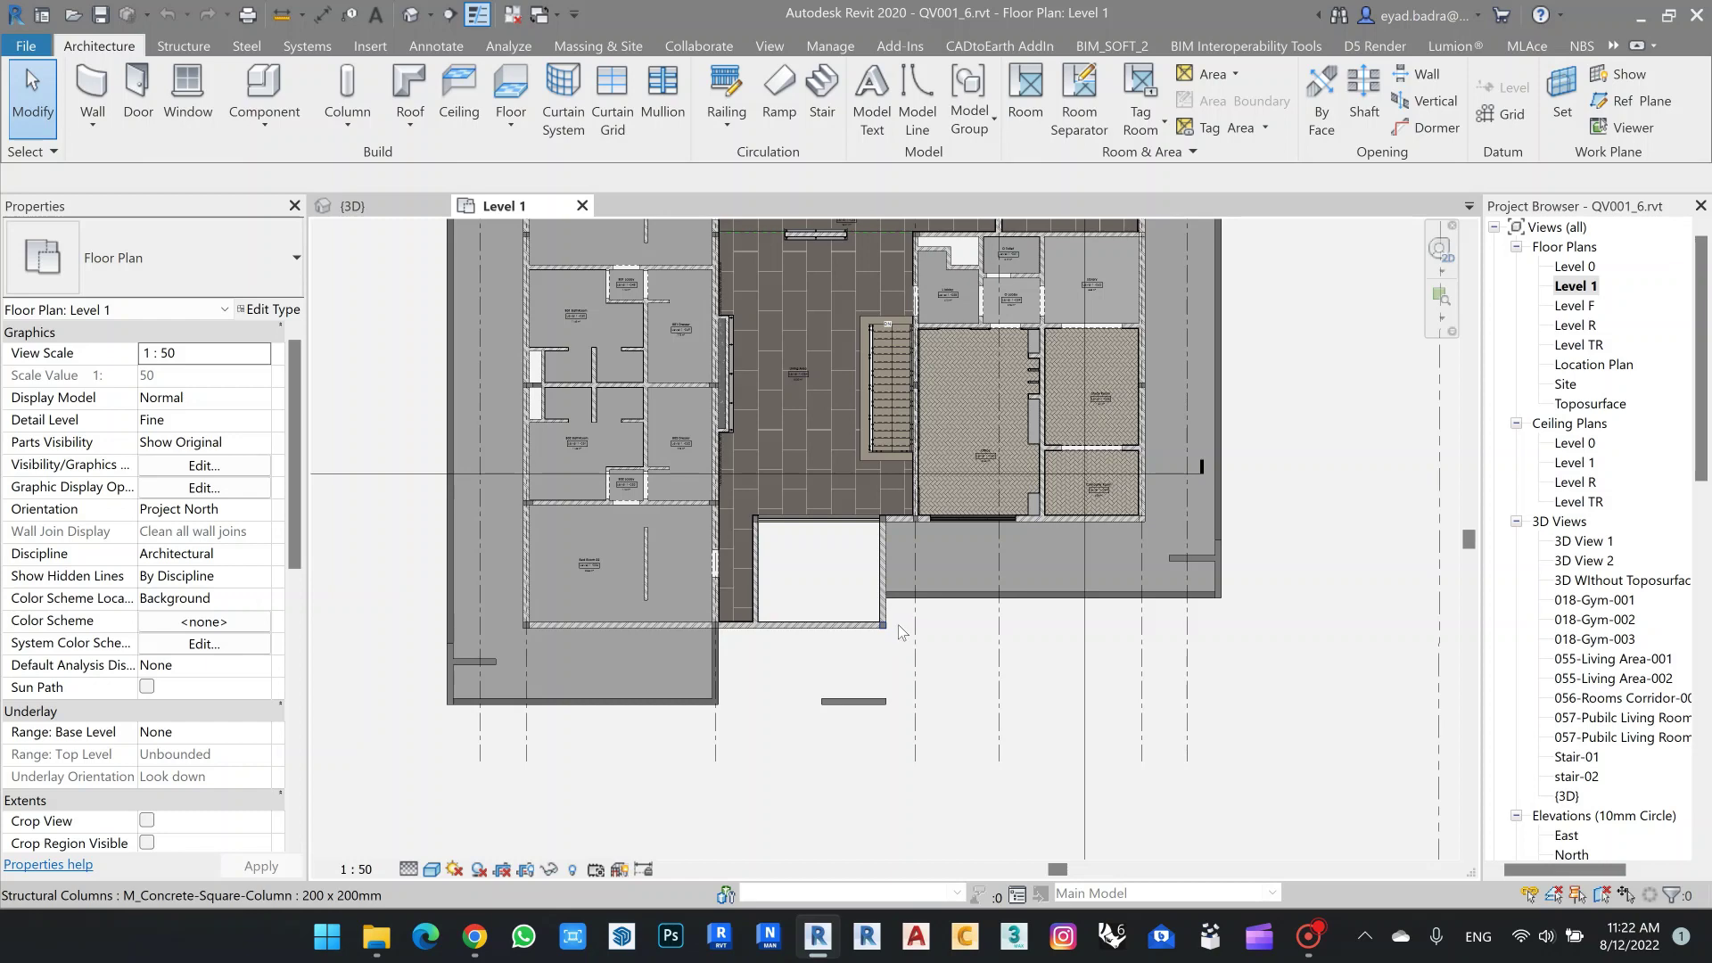
{"action": "middle_click_drag", "start_coordinate": [789, 397], "coordinate": [925, 430]}
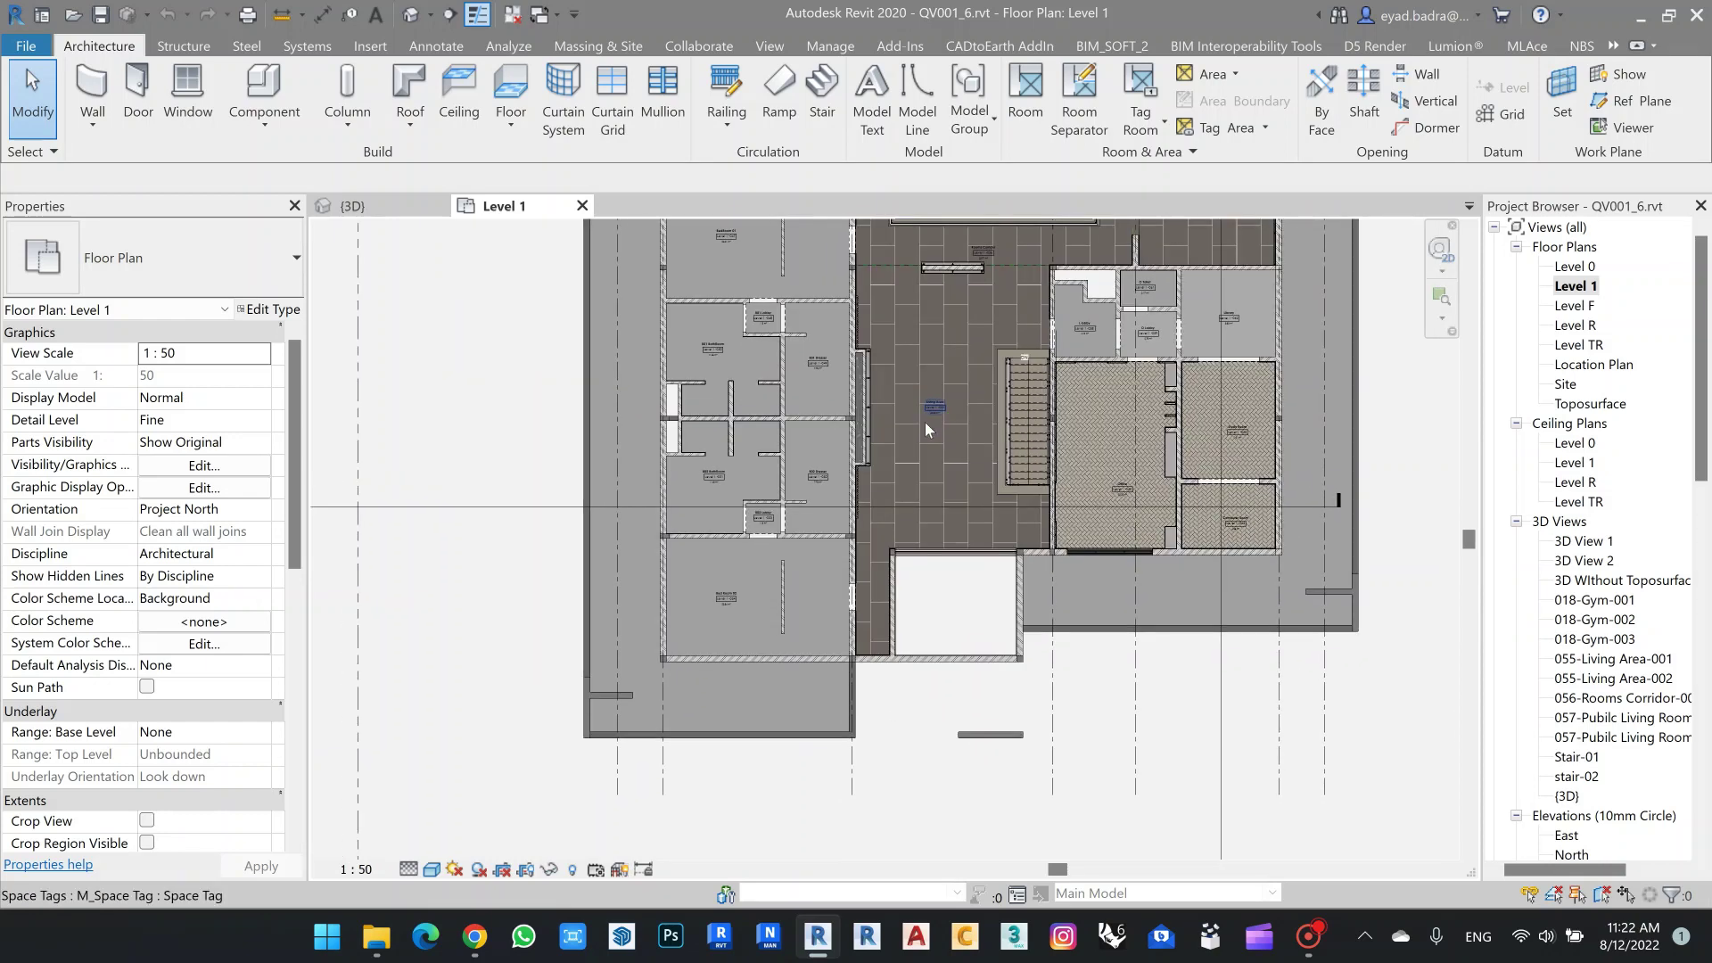
{"action": "scroll", "coordinate": [779, 607], "scroll_direction": "up", "scroll_amount": 5}
{"action": "mouse_move", "coordinate": [743, 556]}
{"action": "middle_mouse_down"}
{"action": "mouse_move", "coordinate": [688, 413]}
{"action": "mouse_move", "coordinate": [662, 439]}
{"action": "middle_mouse_up"}
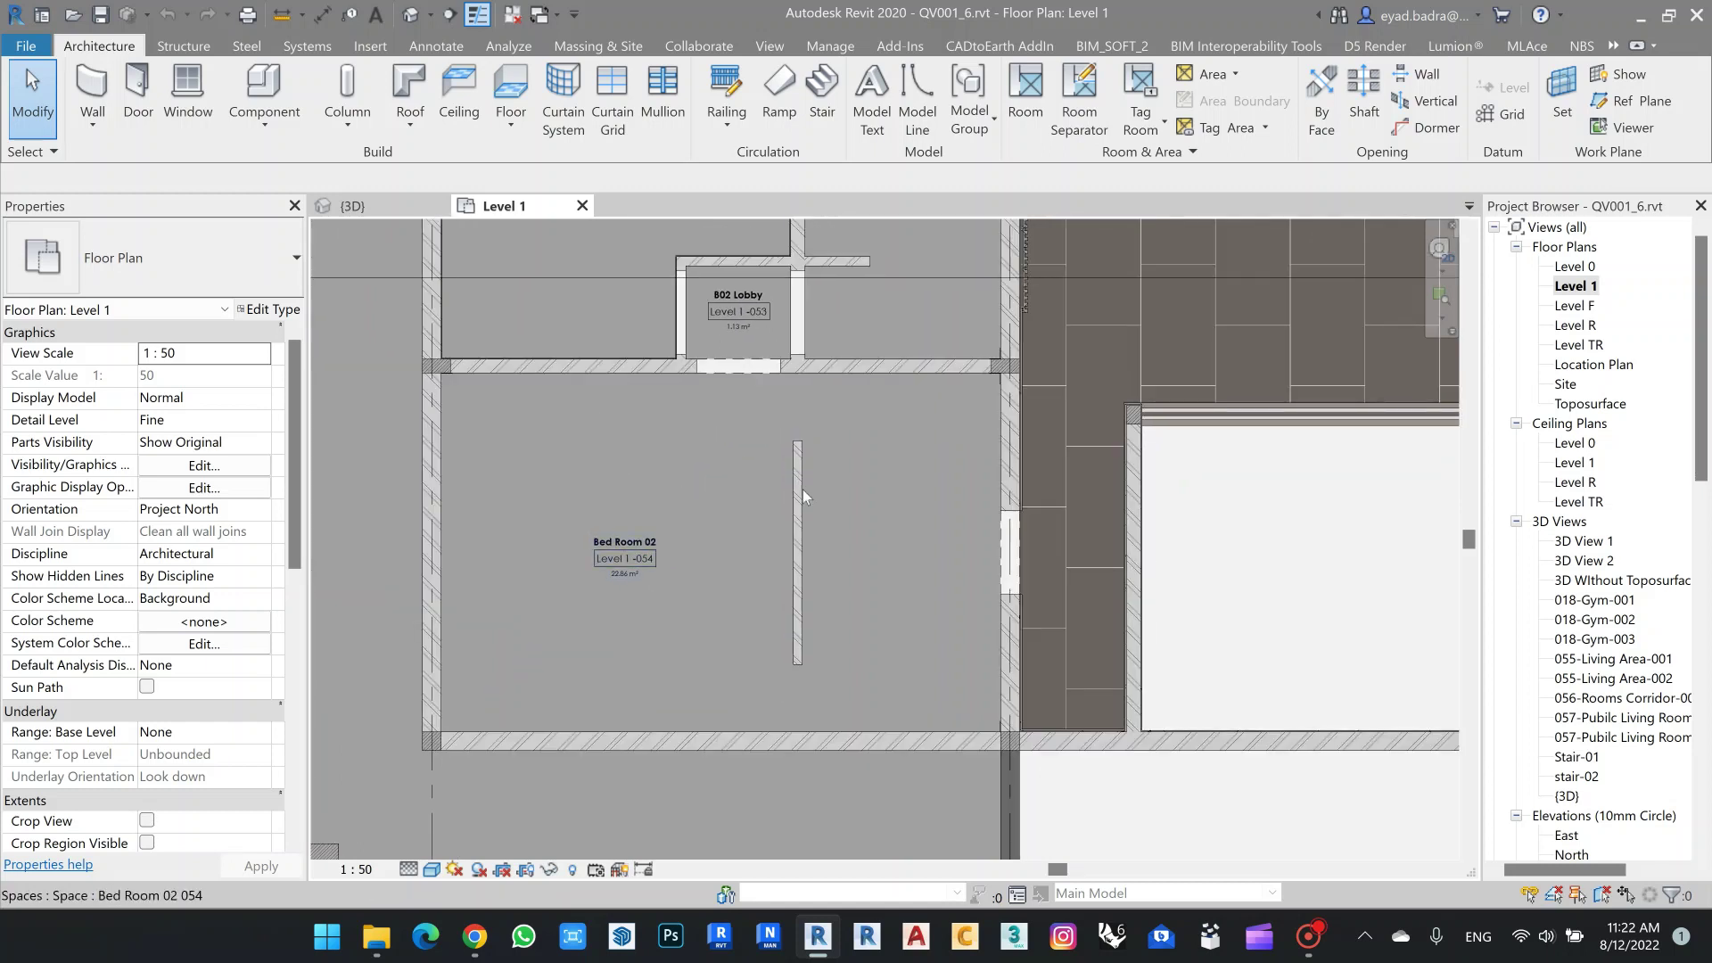
{"action": "scroll", "coordinate": [628, 464], "scroll_direction": "up", "scroll_amount": 1}
{"action": "scroll", "coordinate": [628, 458], "scroll_direction": "up", "scroll_amount": 1}
{"action": "mouse_move", "coordinate": [637, 449]}
{"action": "middle_mouse_down"}
{"action": "mouse_move", "coordinate": [662, 361]}
{"action": "mouse_move", "coordinate": [664, 406]}
{"action": "middle_mouse_up"}
{"action": "left_click", "coordinate": [856, 428]}
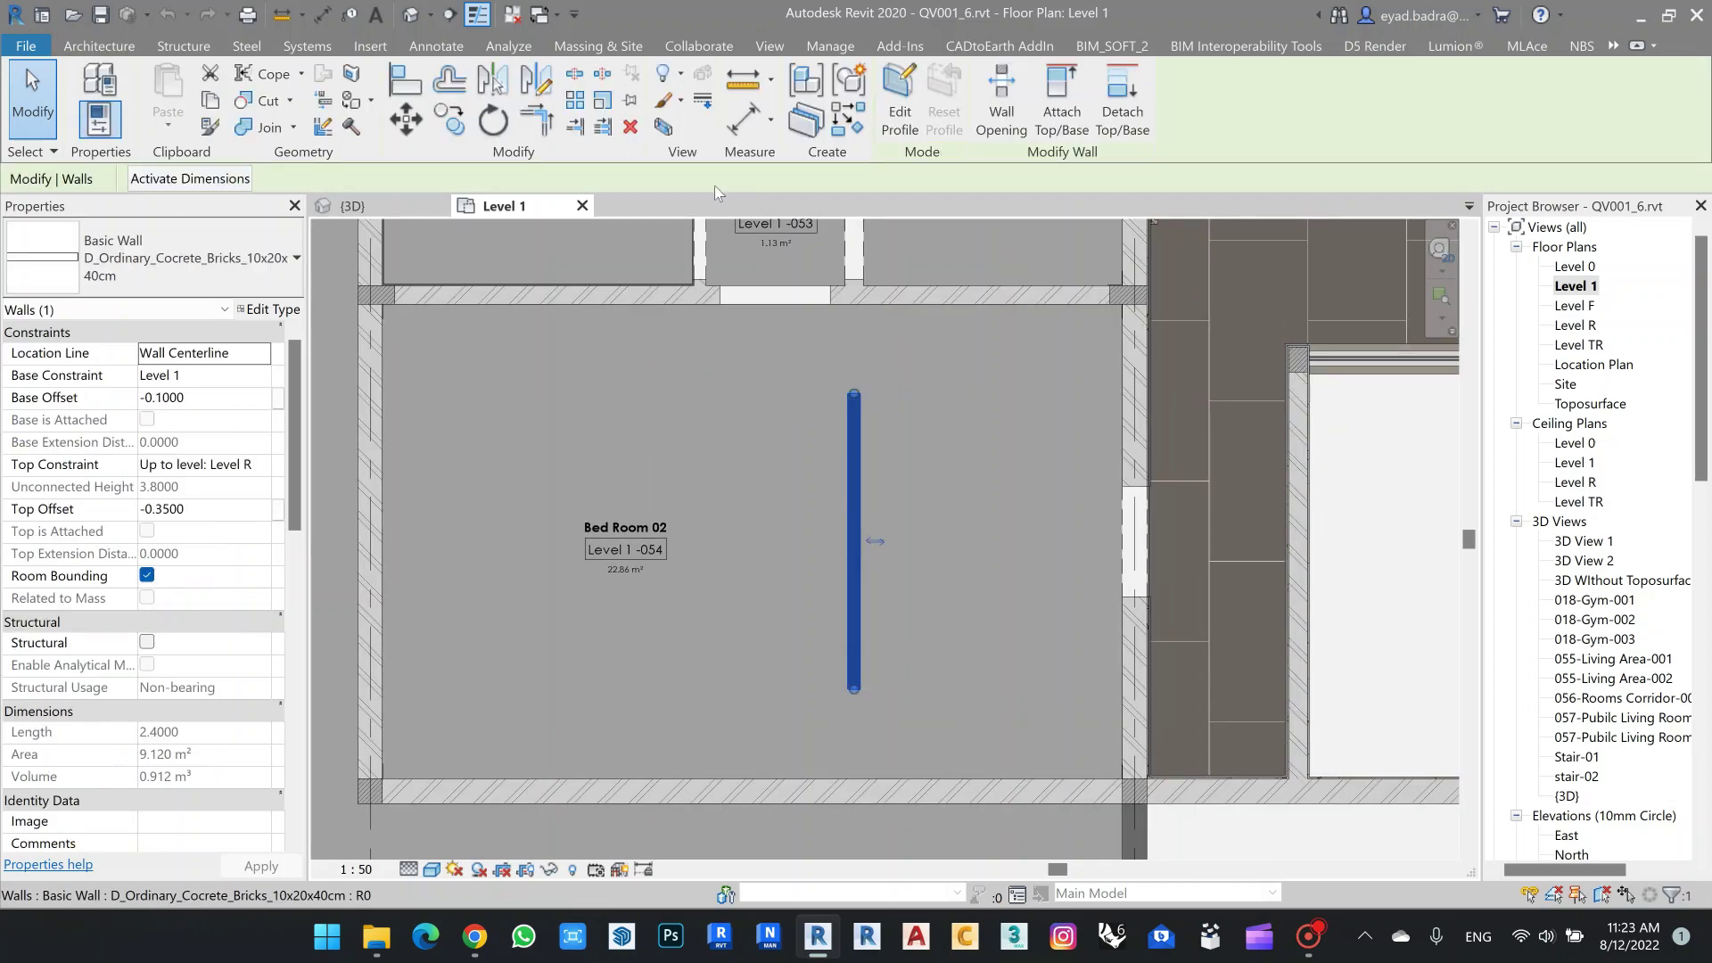
{"action": "left_click", "coordinate": [661, 127]}
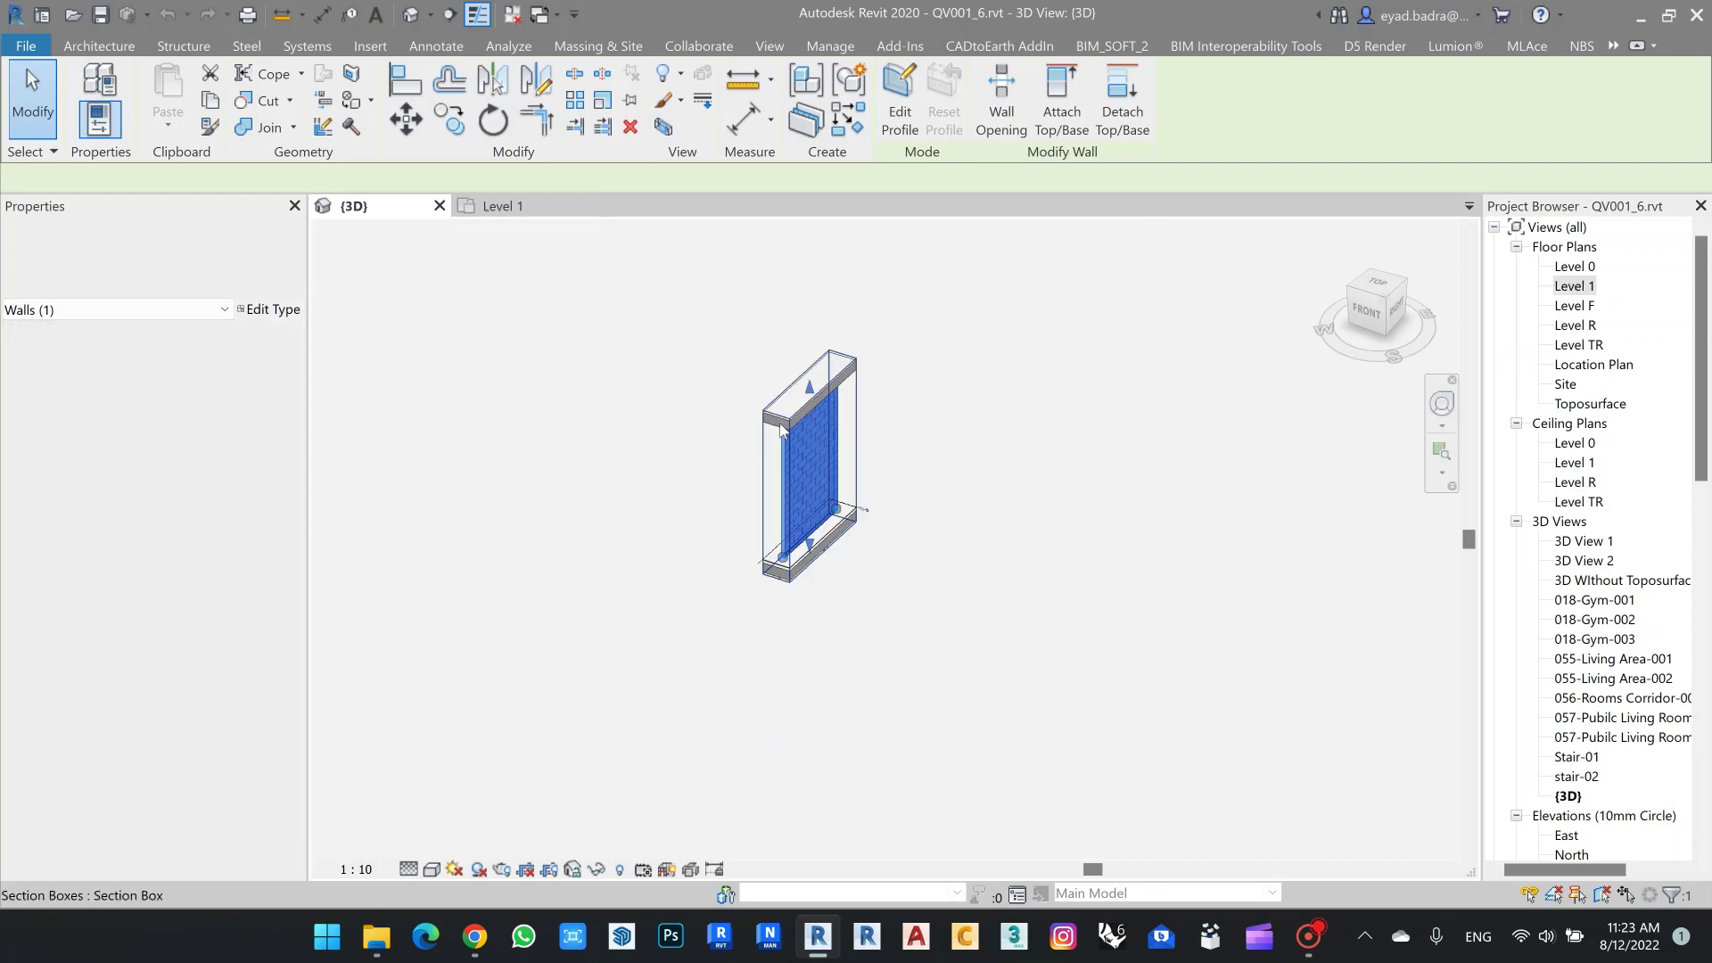
Enlarge the section box on all four sides to include the whole bedroom and surrounding walls, and lower its top below the roof slab.
{"action": "left_click", "coordinate": [931, 543]}
{"action": "left_click", "coordinate": [856, 481]}
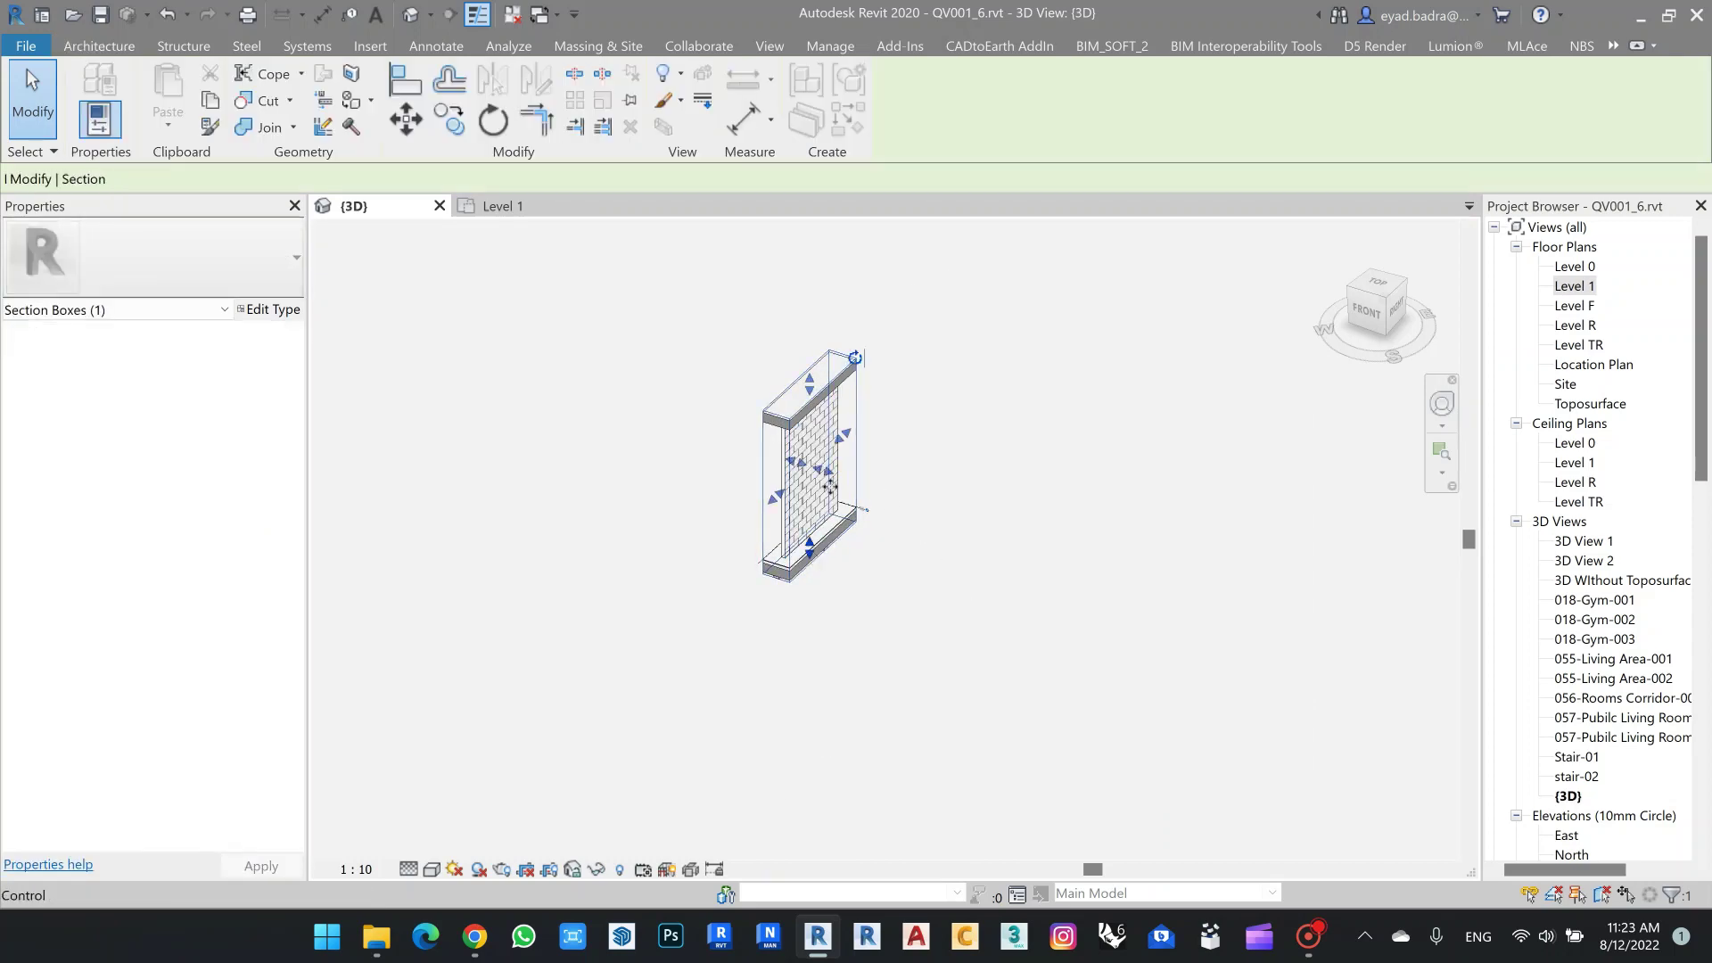
{"action": "left_click_drag", "start_coordinate": [842, 480], "coordinate": [1122, 568]}
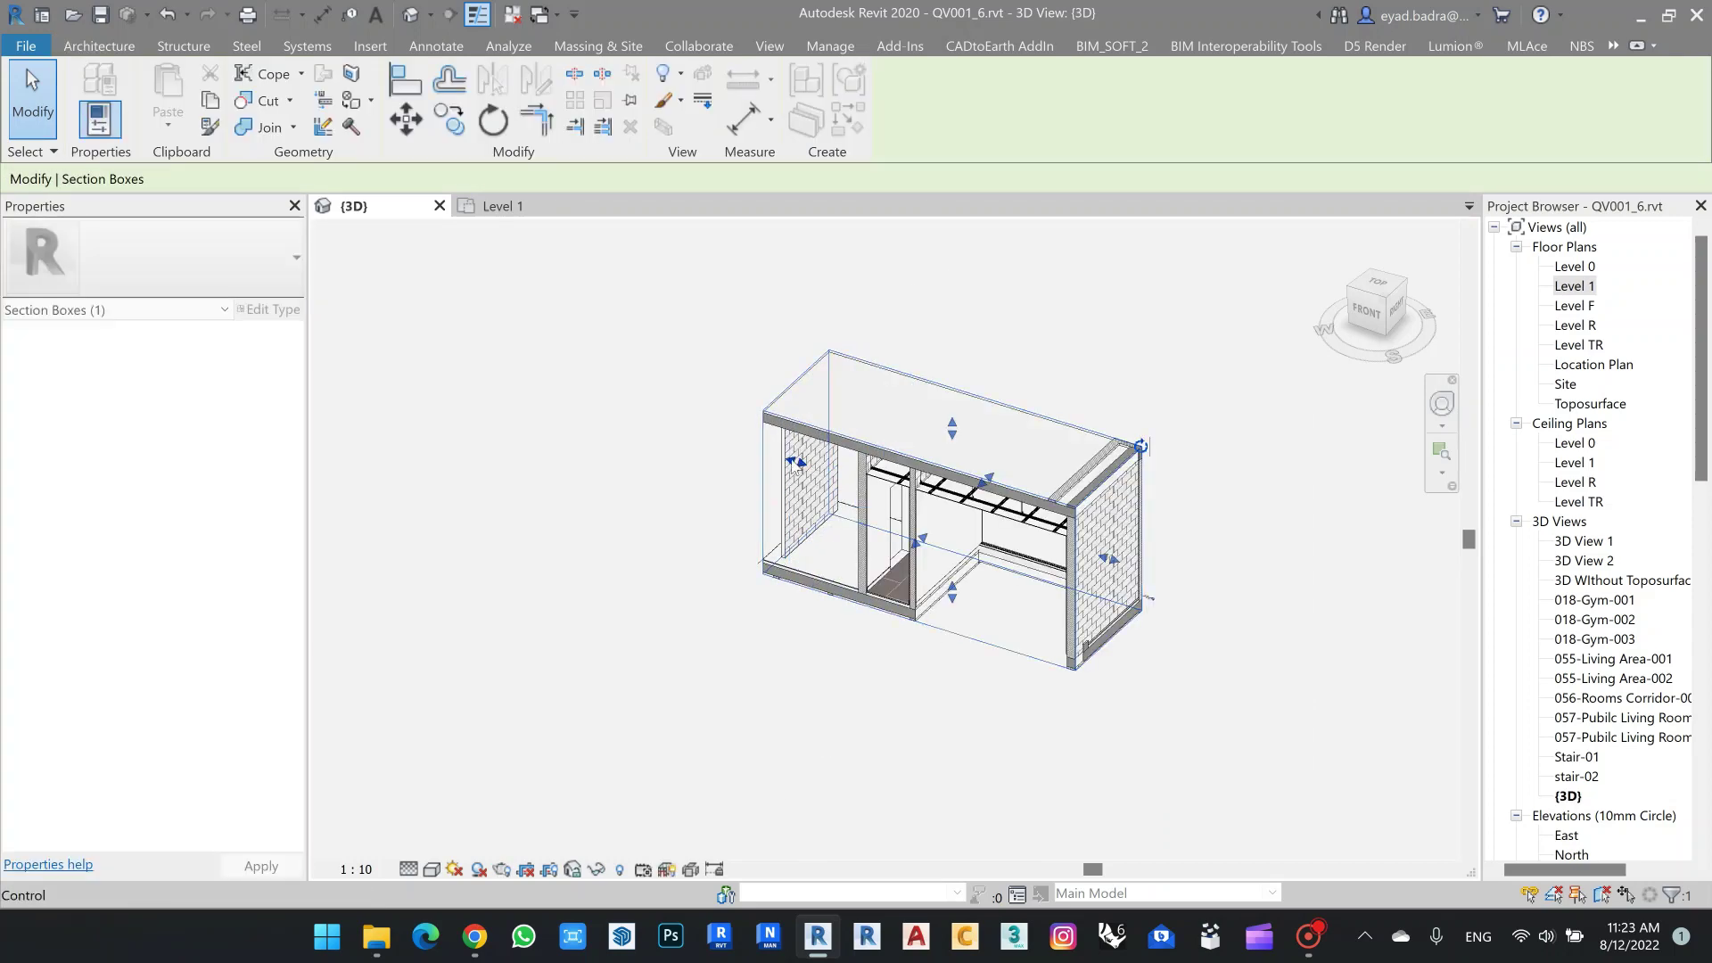
{"action": "left_click_drag", "start_coordinate": [794, 462], "coordinate": [585, 403]}
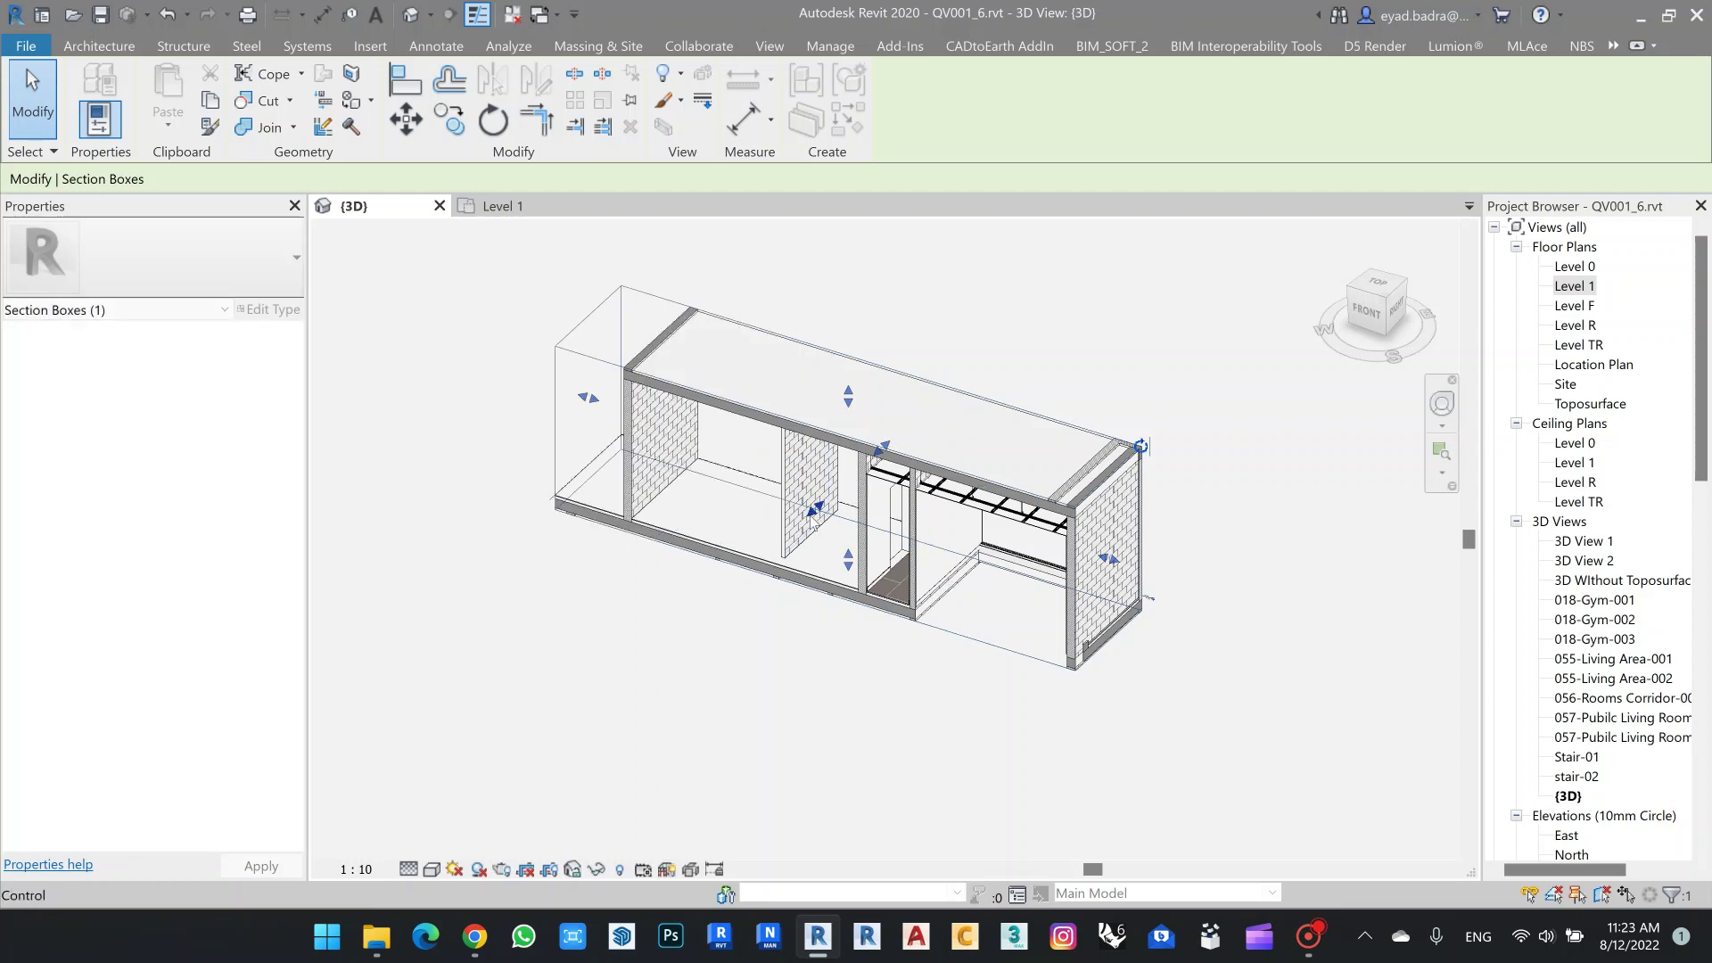
{"action": "left_click_drag", "start_coordinate": [815, 508], "coordinate": [713, 599]}
{"action": "left_click_drag", "start_coordinate": [797, 441], "coordinate": [924, 352]}
{"action": "left_click_drag", "start_coordinate": [828, 417], "coordinate": [824, 456]}
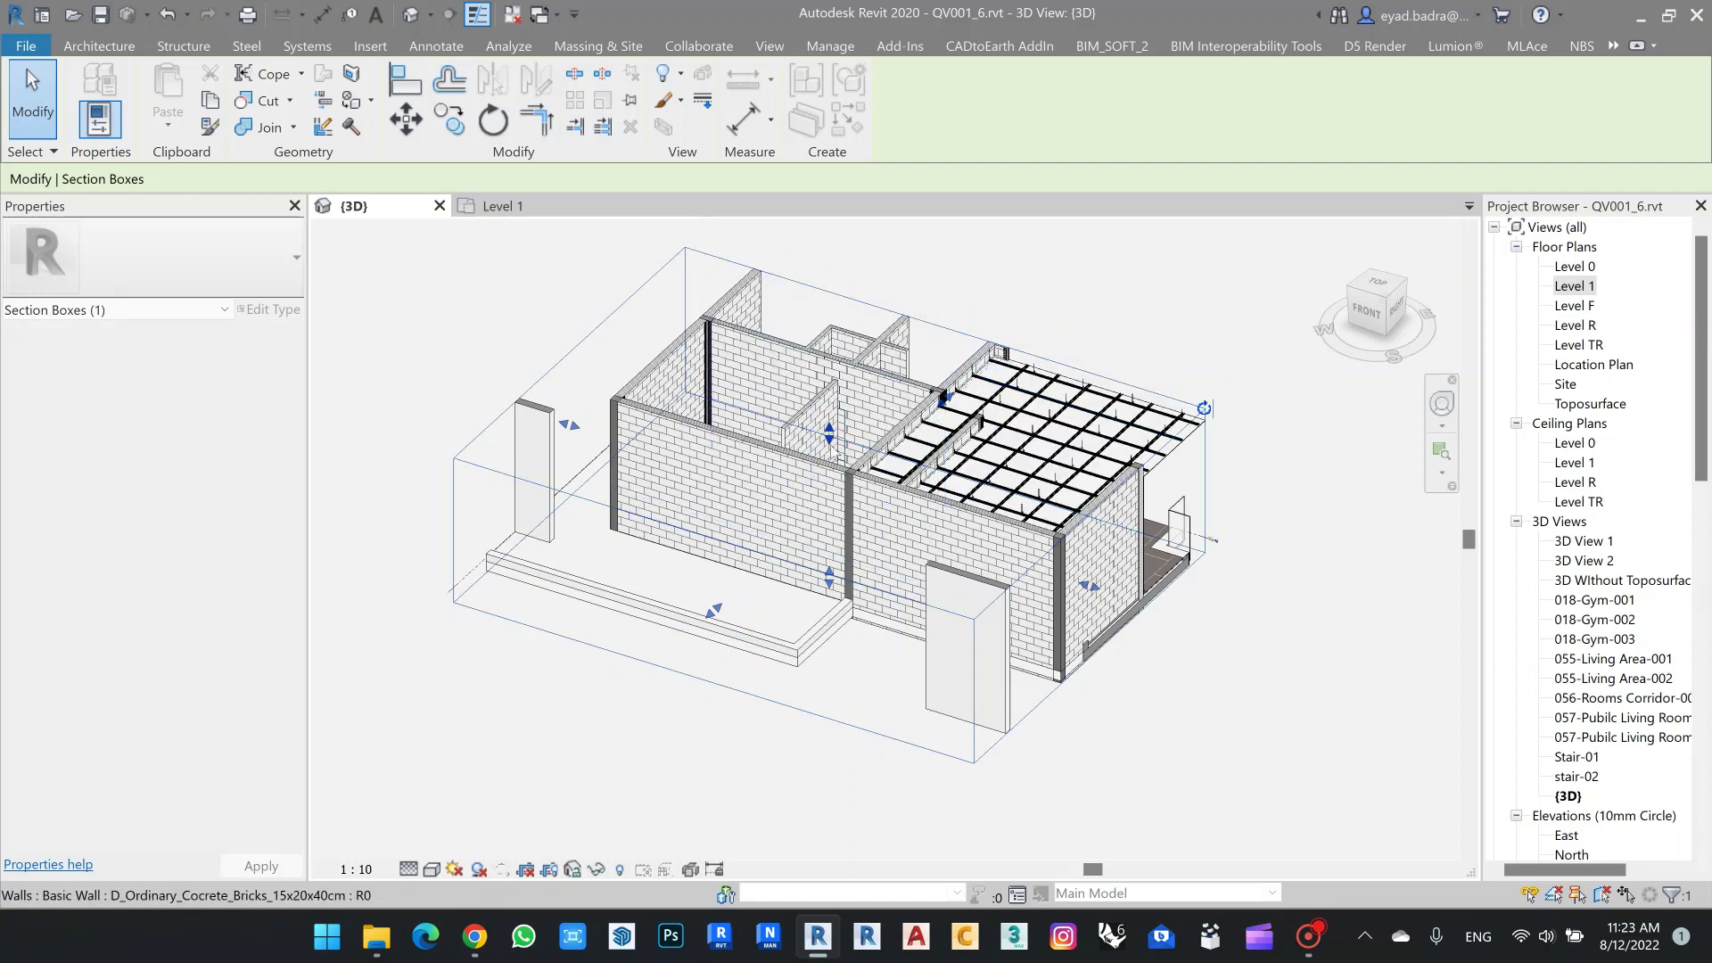
Set the 3D view's visual style to Shaded.
{"action": "scroll", "coordinate": [663, 571], "scroll_direction": "up", "scroll_amount": 2}
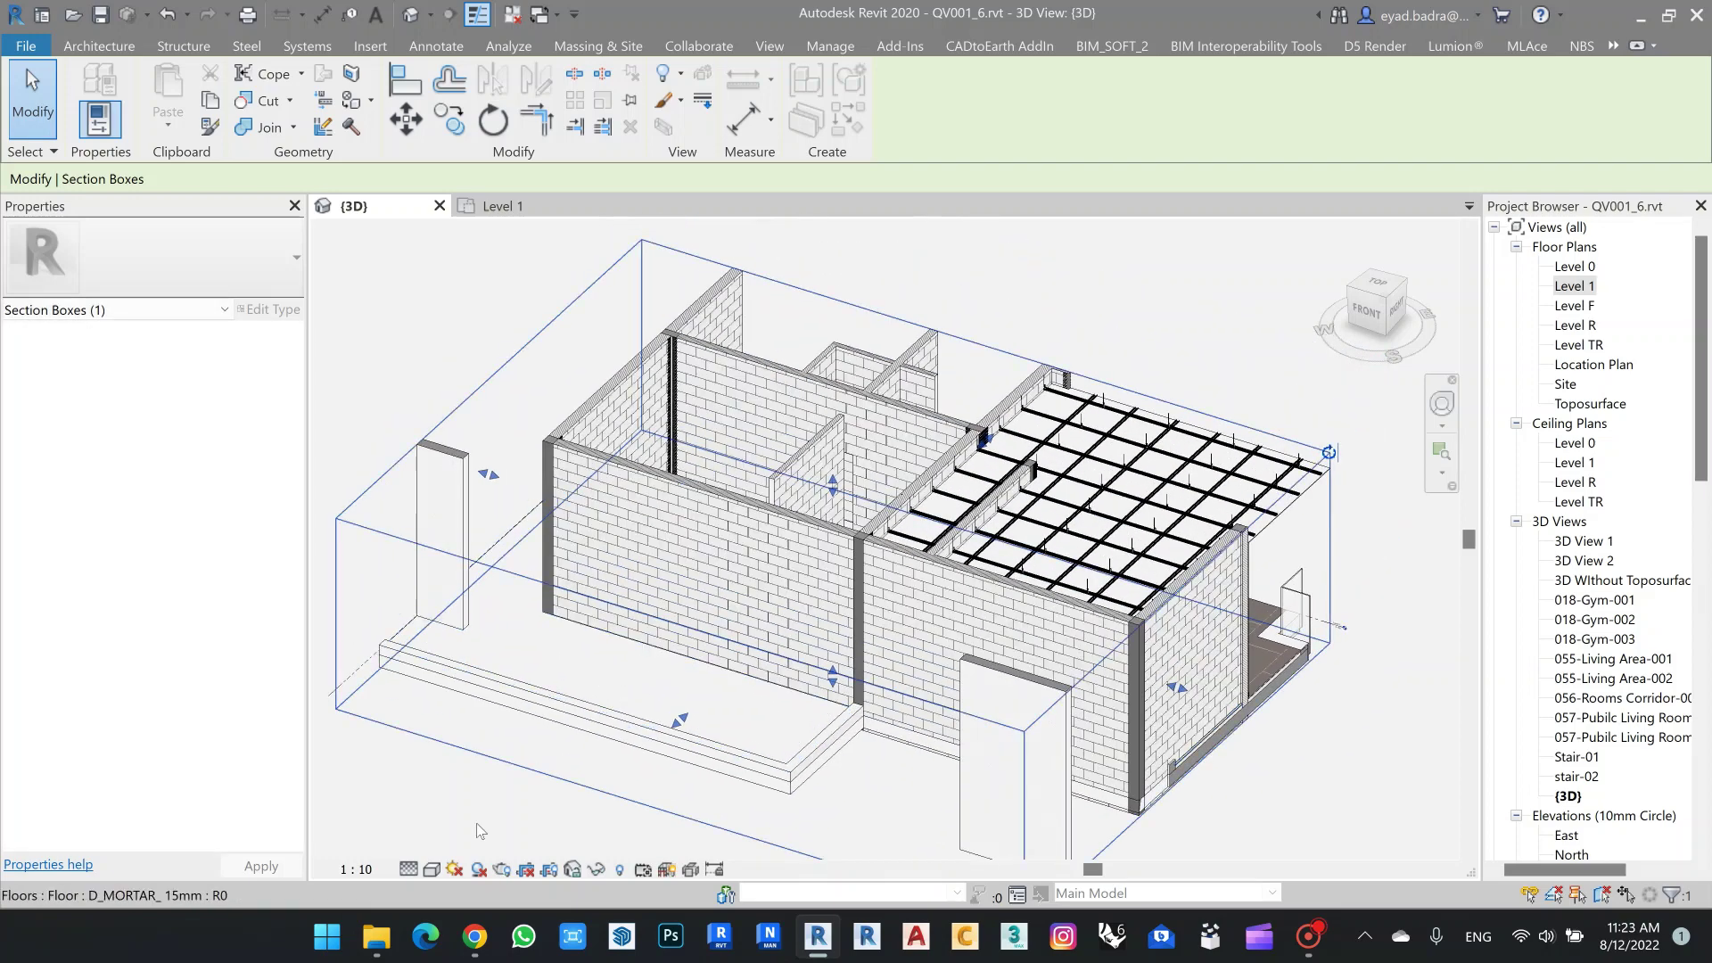
{"action": "left_click", "coordinate": [432, 869]}
{"action": "left_click", "coordinate": [466, 786]}
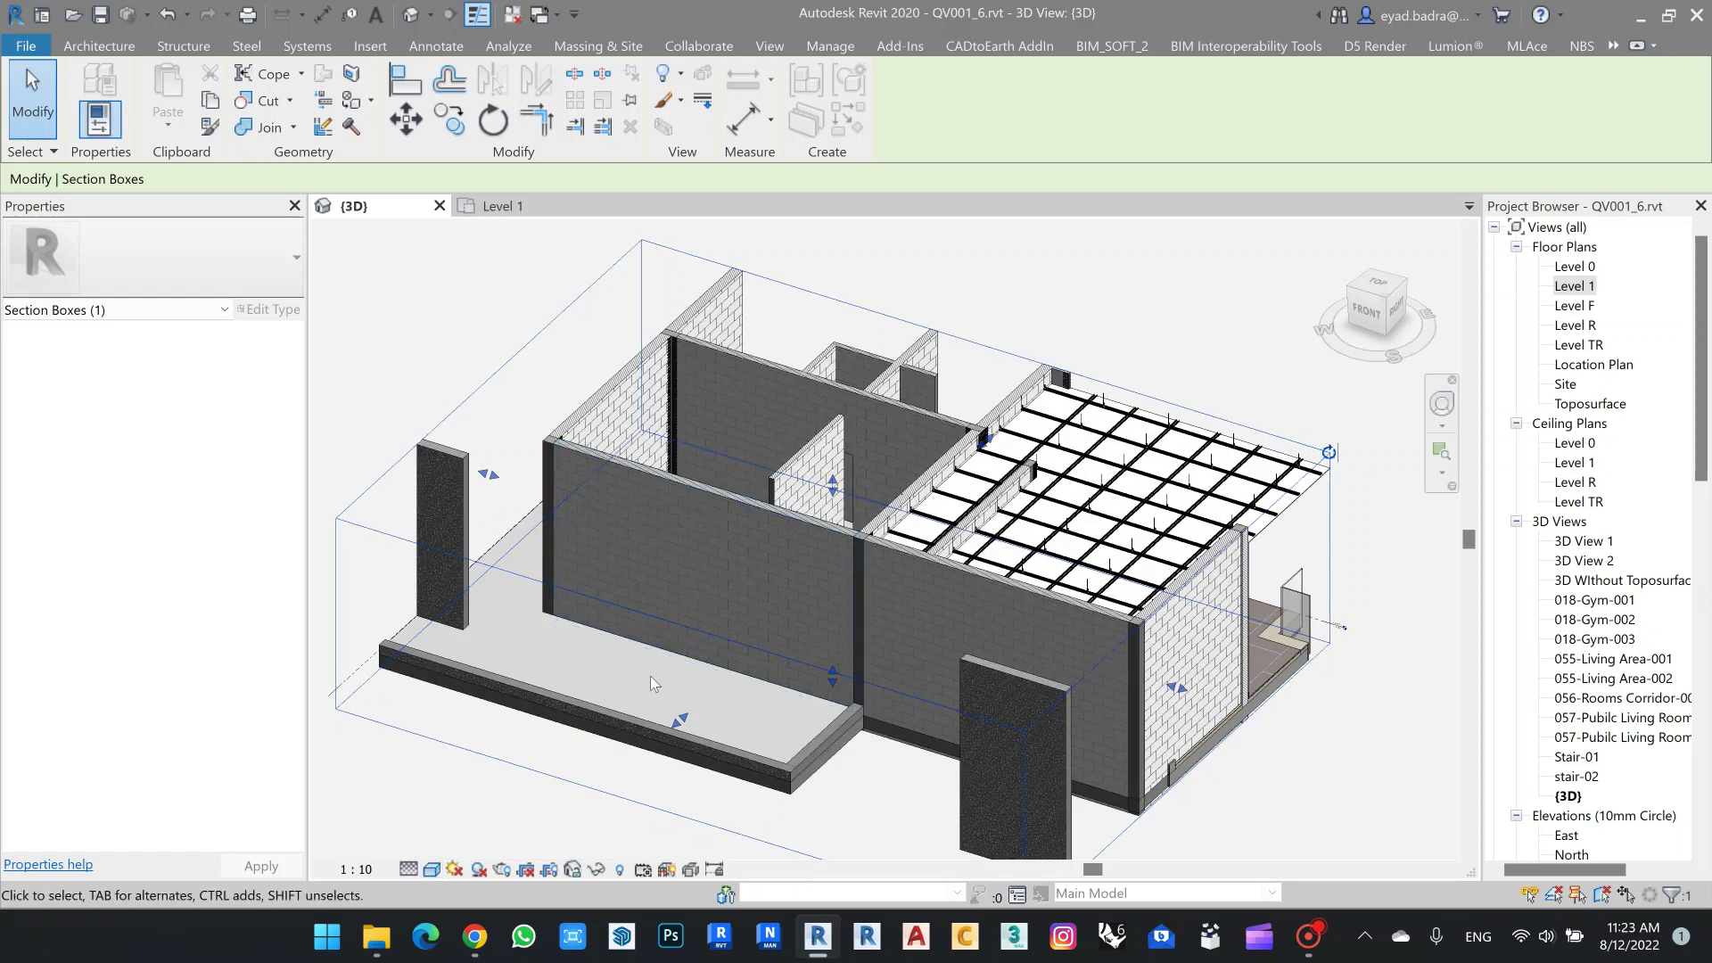
Lower the section box's top below the ceiling grid and adjust its height to expose the bedroom interior from the front.
{"action": "middle_click_drag", "start_coordinate": [652, 676], "coordinate": [880, 553], "text": "shift"}
{"action": "left_click_drag", "start_coordinate": [833, 494], "coordinate": [833, 547]}
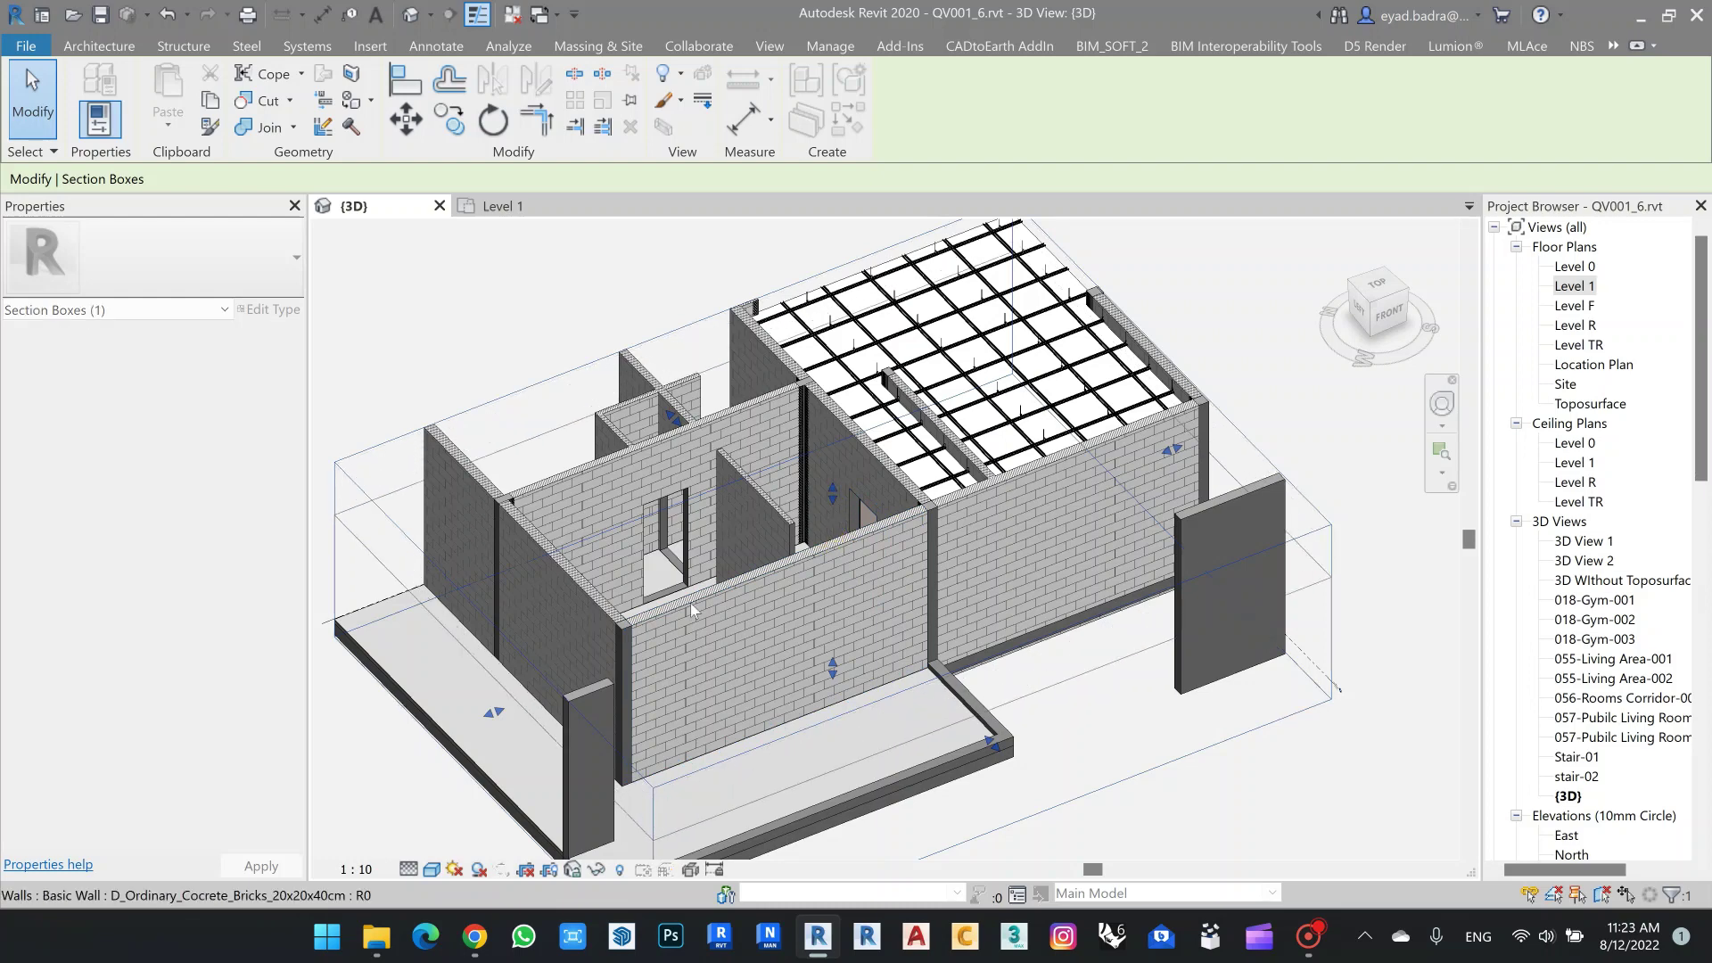
{"action": "scroll", "coordinate": [655, 601], "scroll_direction": "up", "scroll_amount": 4}
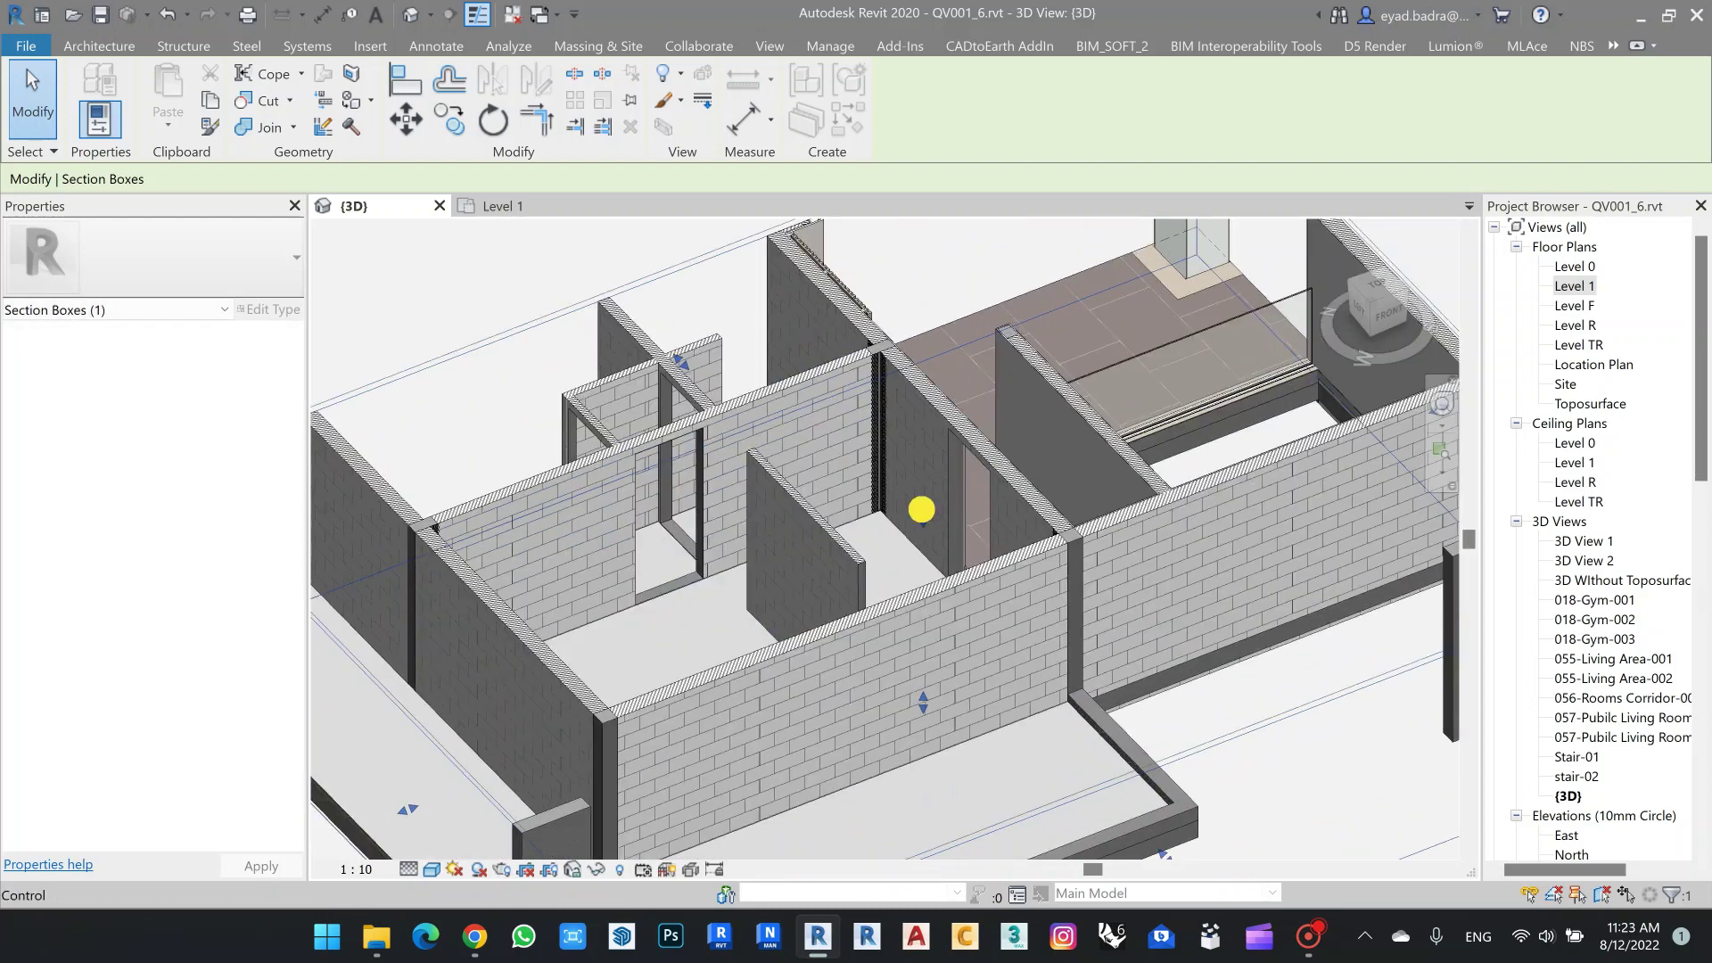
{"action": "left_click_drag", "start_coordinate": [921, 510], "coordinate": [922, 489]}
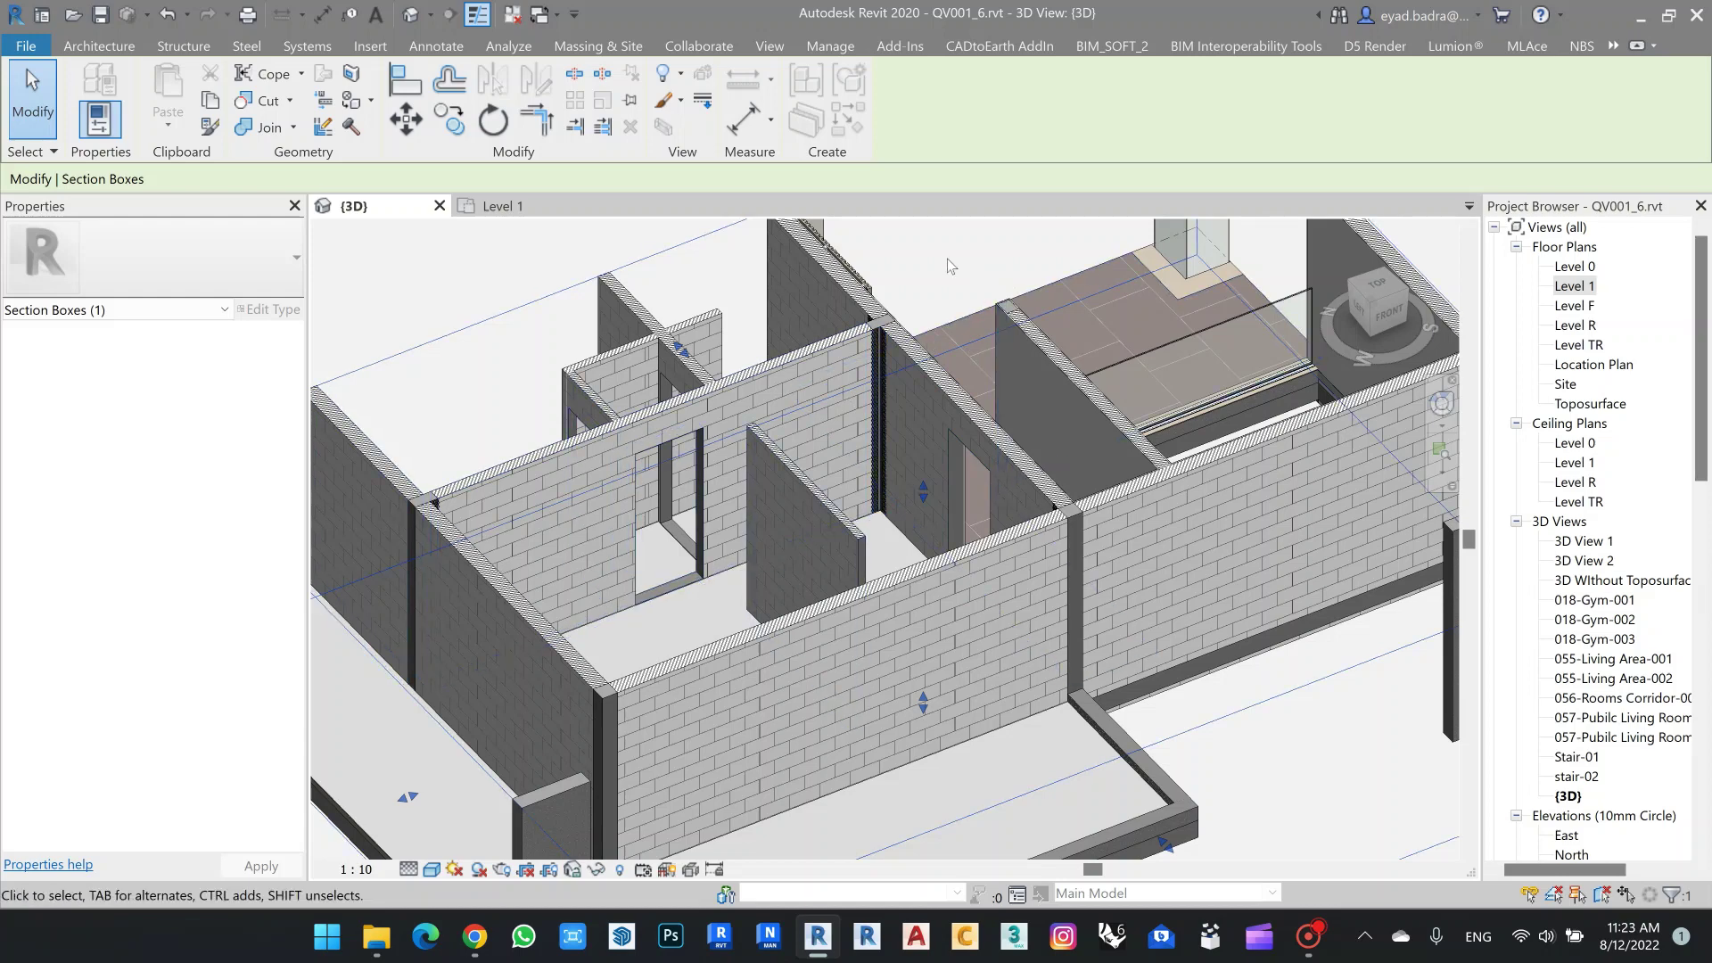
{"action": "middle_click_drag", "start_coordinate": [948, 257], "coordinate": [968, 284]}
{"action": "scroll", "coordinate": [970, 287], "scroll_direction": "down", "scroll_amount": 1}
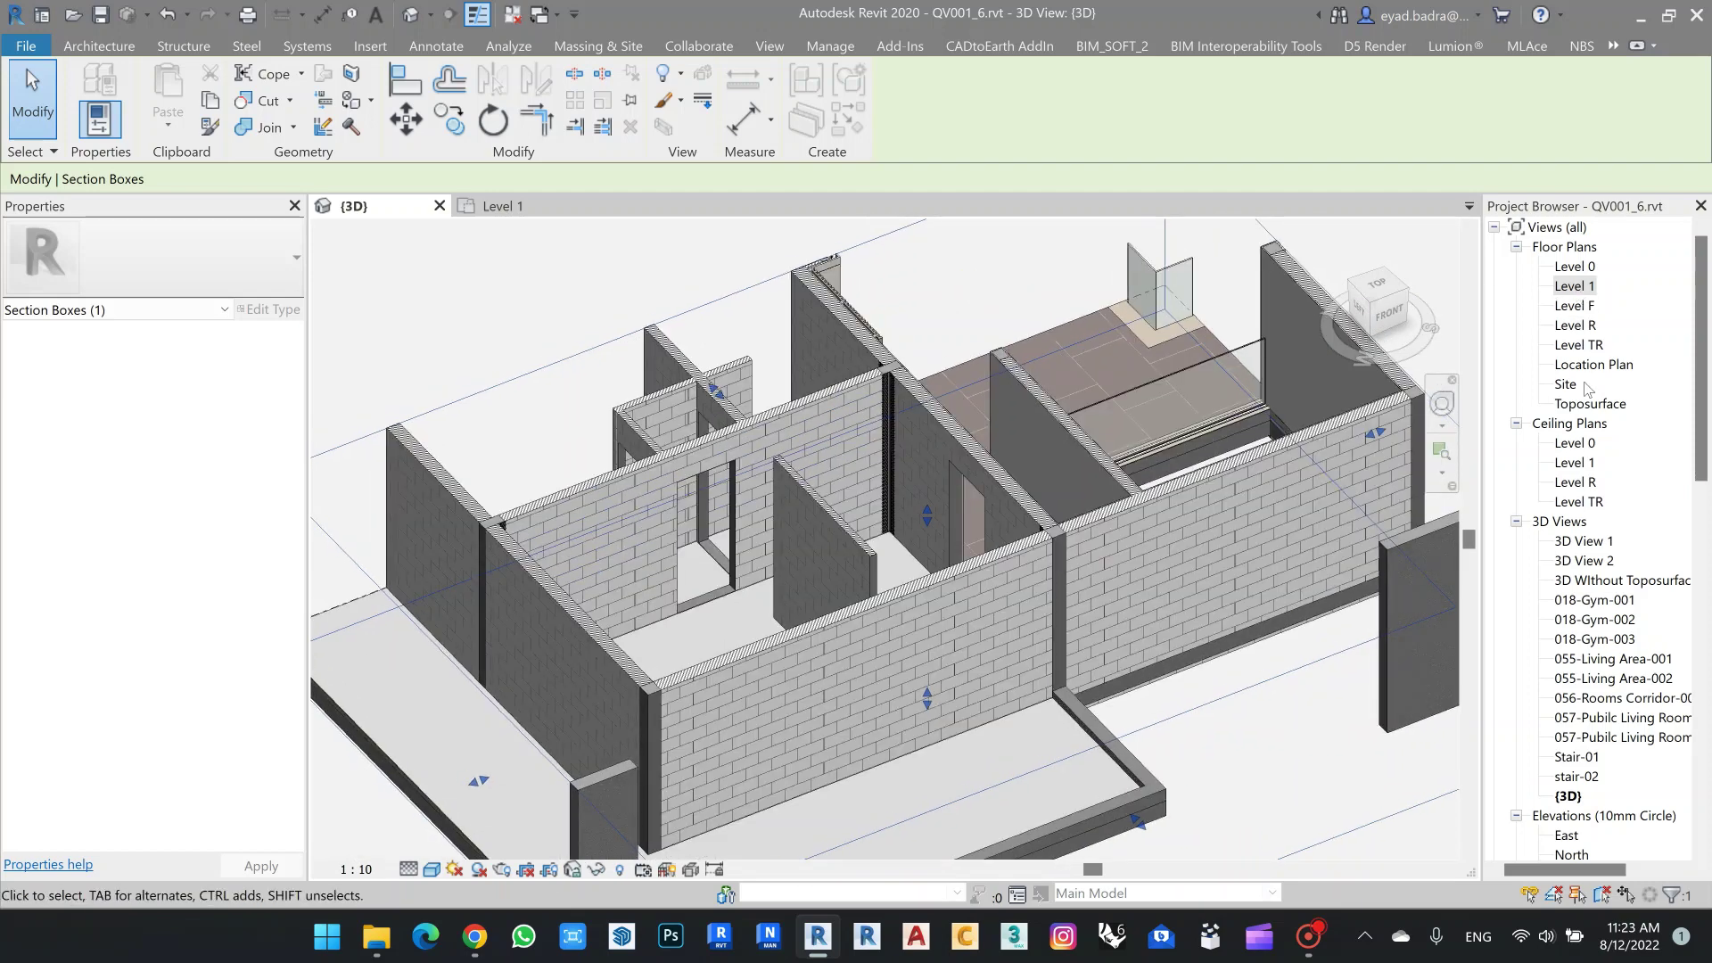
Go to the Level 1 floor plan and open the view of the horizontal section line that cuts through Bed Room 02.
{"action": "double_click", "coordinate": [1575, 287]}
{"action": "scroll", "coordinate": [589, 584], "scroll_direction": "down", "scroll_amount": 6}
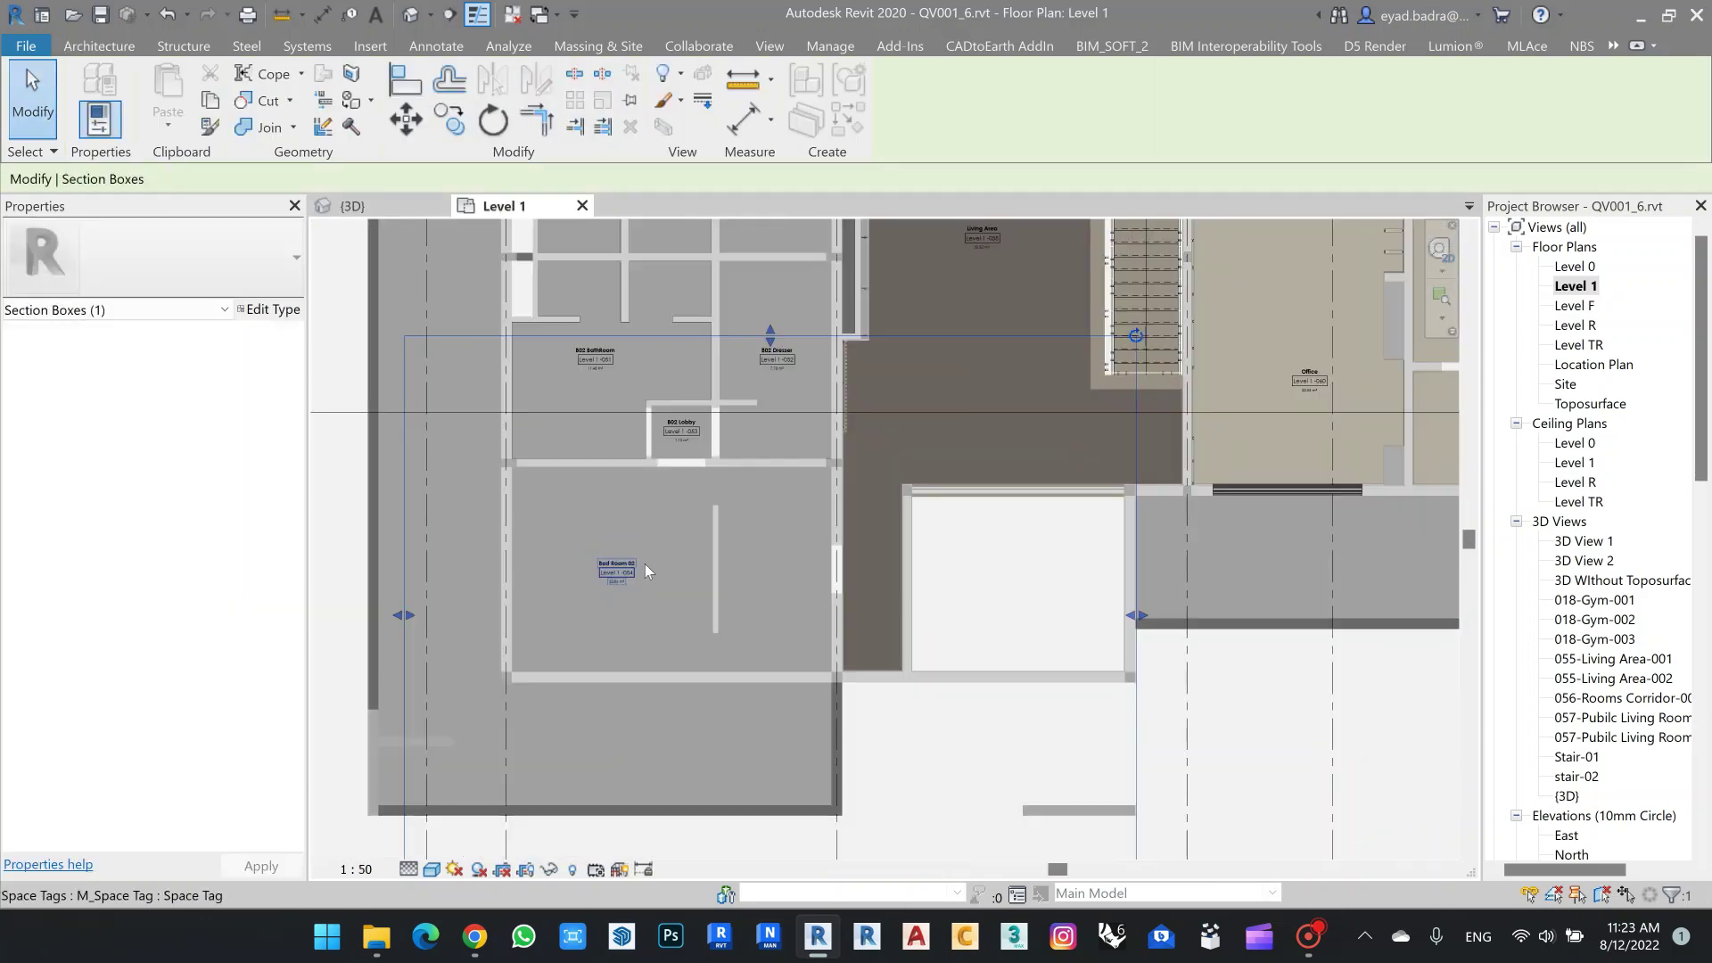
{"action": "left_click", "coordinate": [465, 562]}
{"action": "left_click_drag", "start_coordinate": [465, 562], "coordinate": [513, 607]}
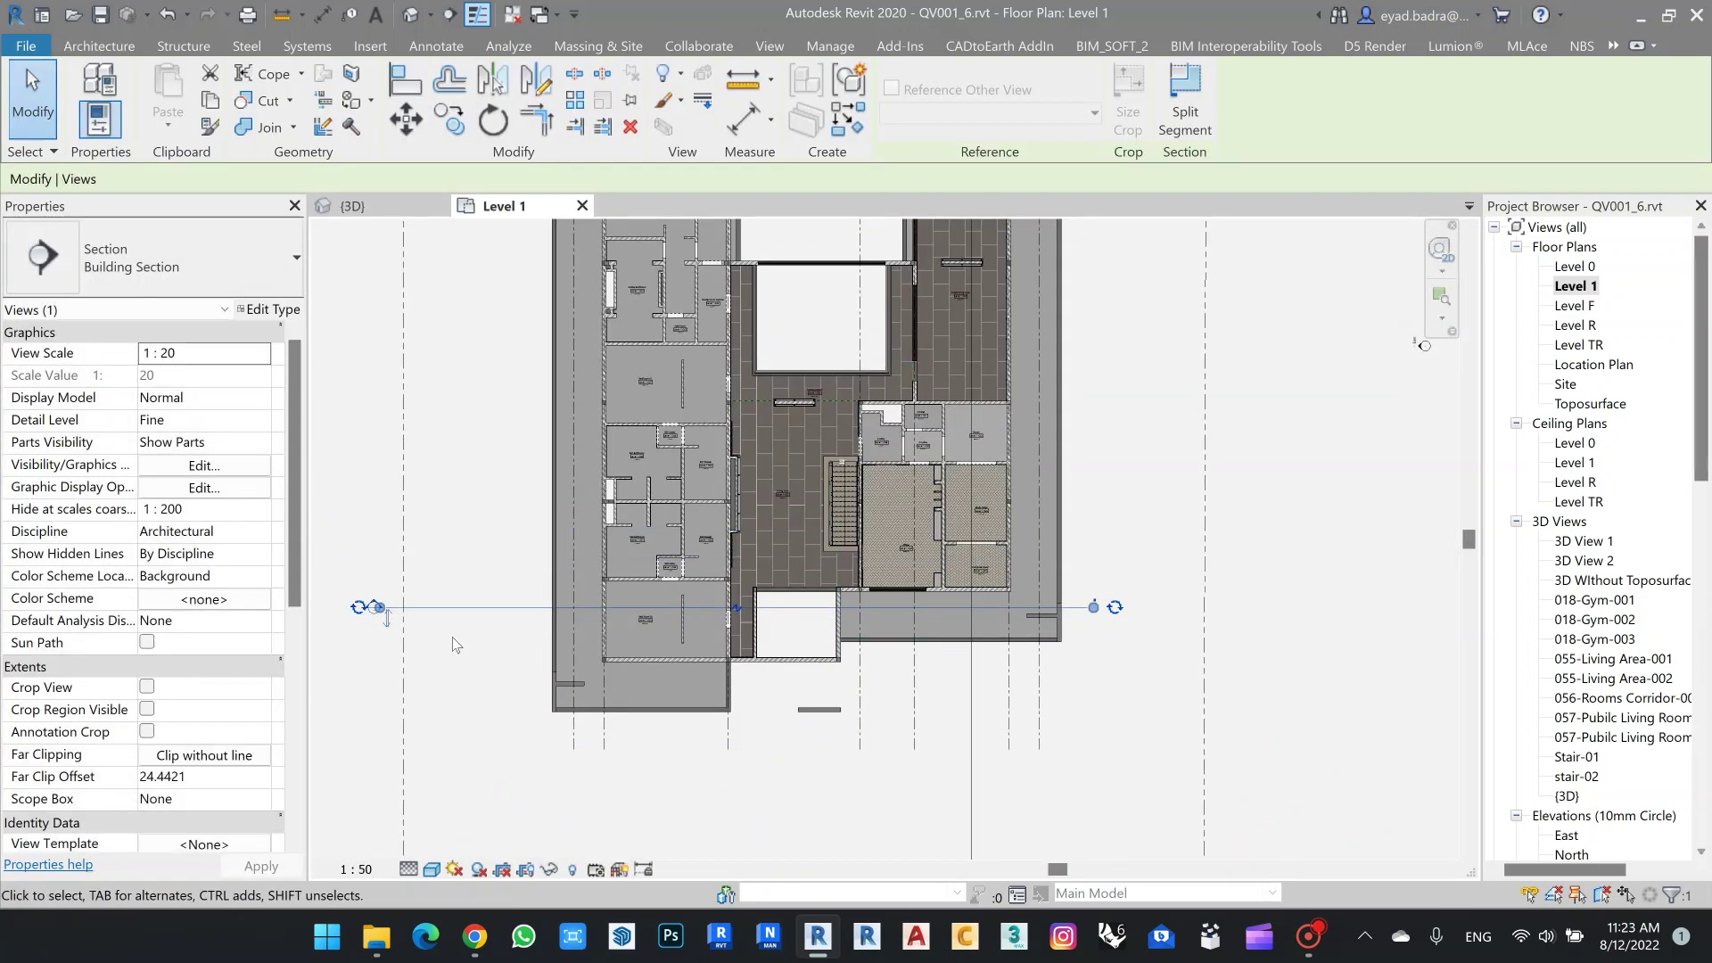
{"action": "right_click", "coordinate": [450, 607]}
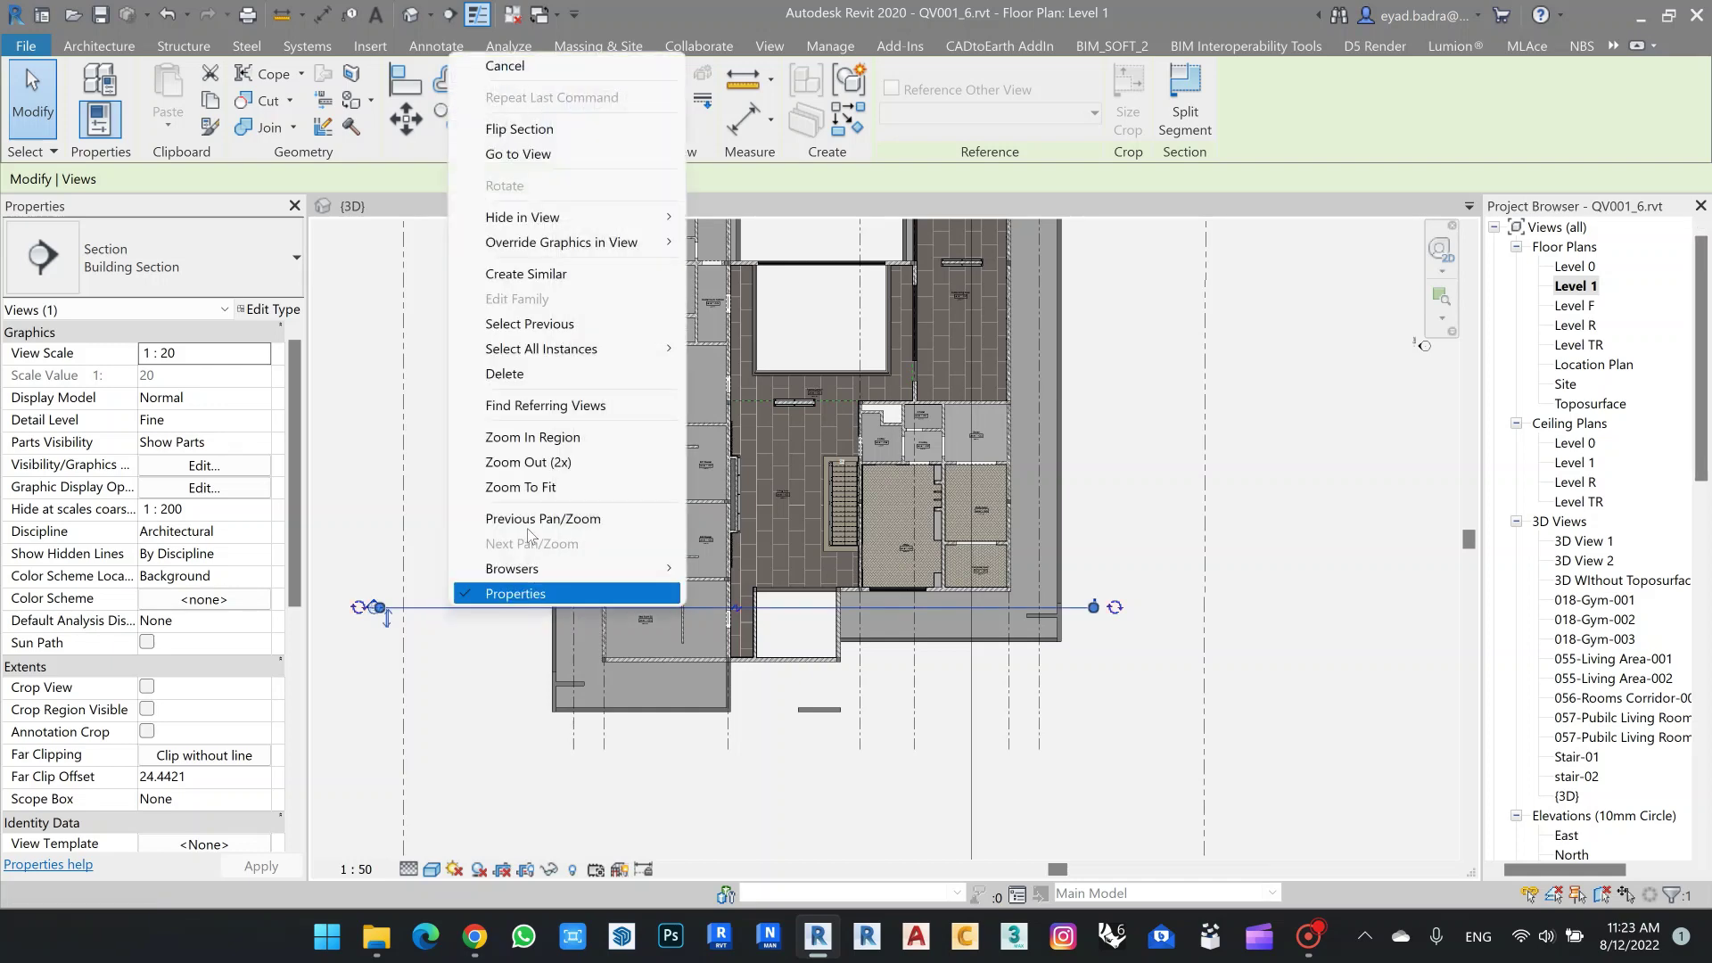
{"action": "left_click", "coordinate": [575, 155]}
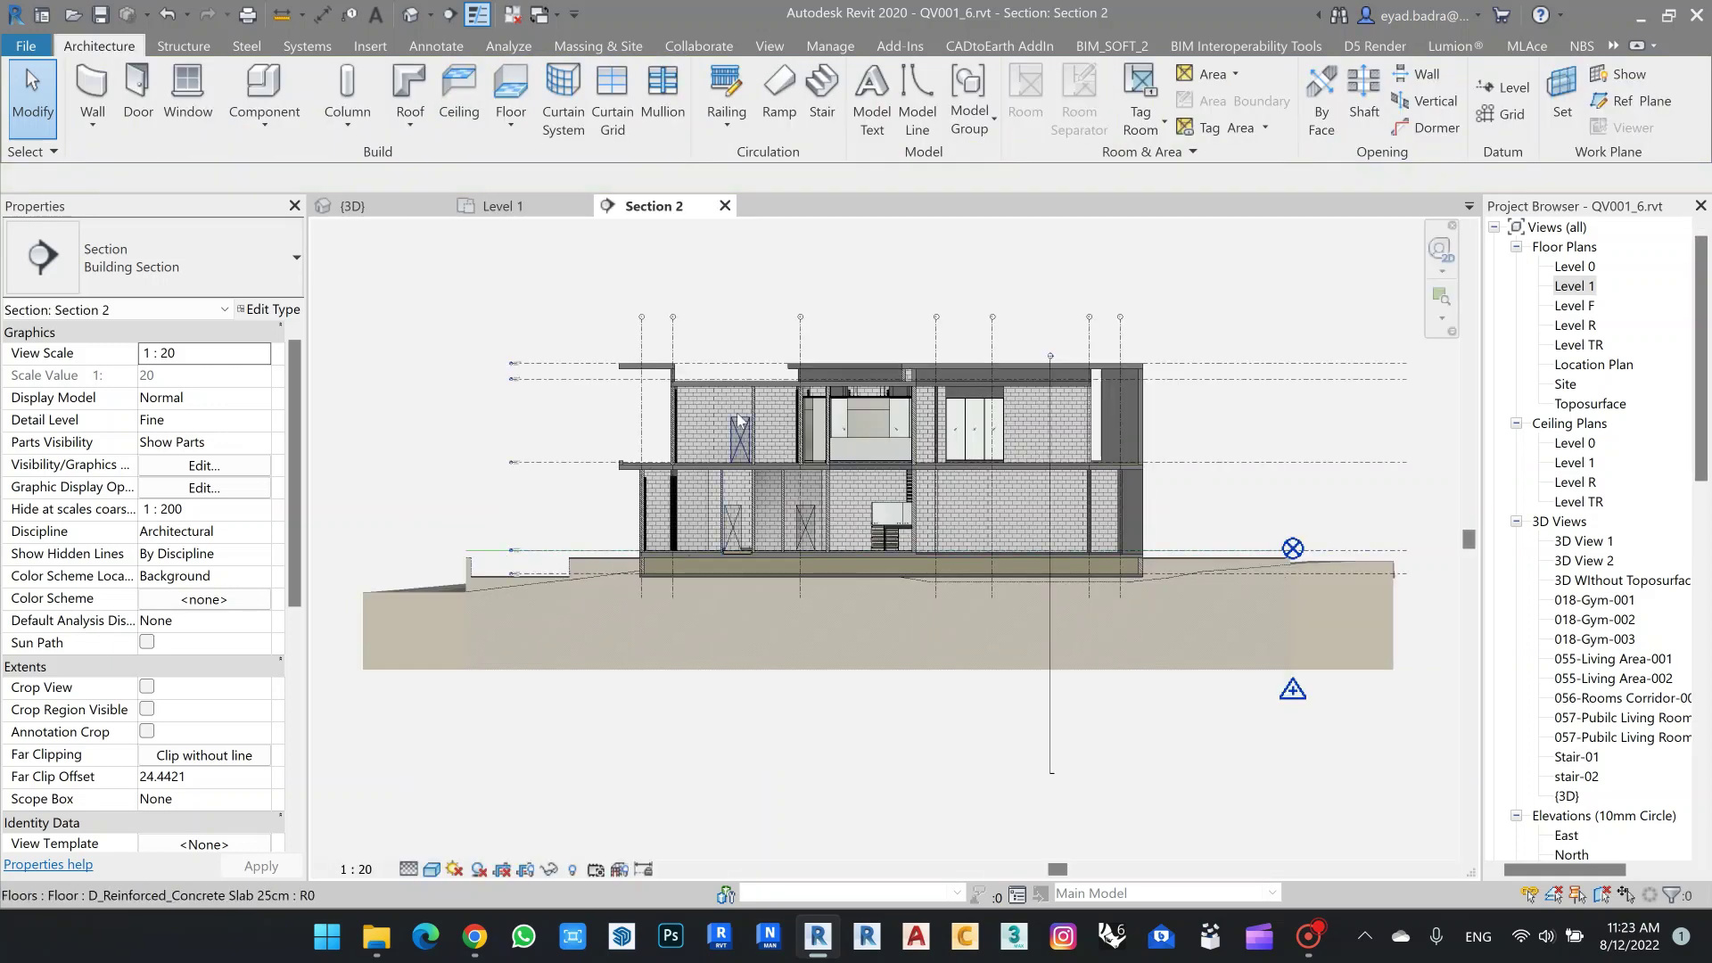
Examine the upper-floor bedroom in the section, including its walls, door opening and the clear height between slabs.
{"action": "scroll", "coordinate": [739, 422], "scroll_direction": "up", "scroll_amount": 8}
{"action": "mouse_move", "coordinate": [703, 389]}
{"action": "middle_mouse_down"}
{"action": "mouse_move", "coordinate": [676, 370]}
{"action": "mouse_move", "coordinate": [833, 446]}
{"action": "mouse_move", "coordinate": [967, 404]}
{"action": "middle_mouse_up"}
{"action": "scroll", "coordinate": [692, 368], "scroll_direction": "up", "scroll_amount": 1}
{"action": "scroll", "coordinate": [648, 413], "scroll_direction": "down", "scroll_amount": 1}
{"action": "middle_click_drag", "start_coordinate": [845, 423], "coordinate": [652, 433]}
{"action": "scroll", "coordinate": [744, 451], "scroll_direction": "up", "scroll_amount": 1}
{"action": "middle_click_drag", "start_coordinate": [760, 449], "coordinate": [721, 445]}
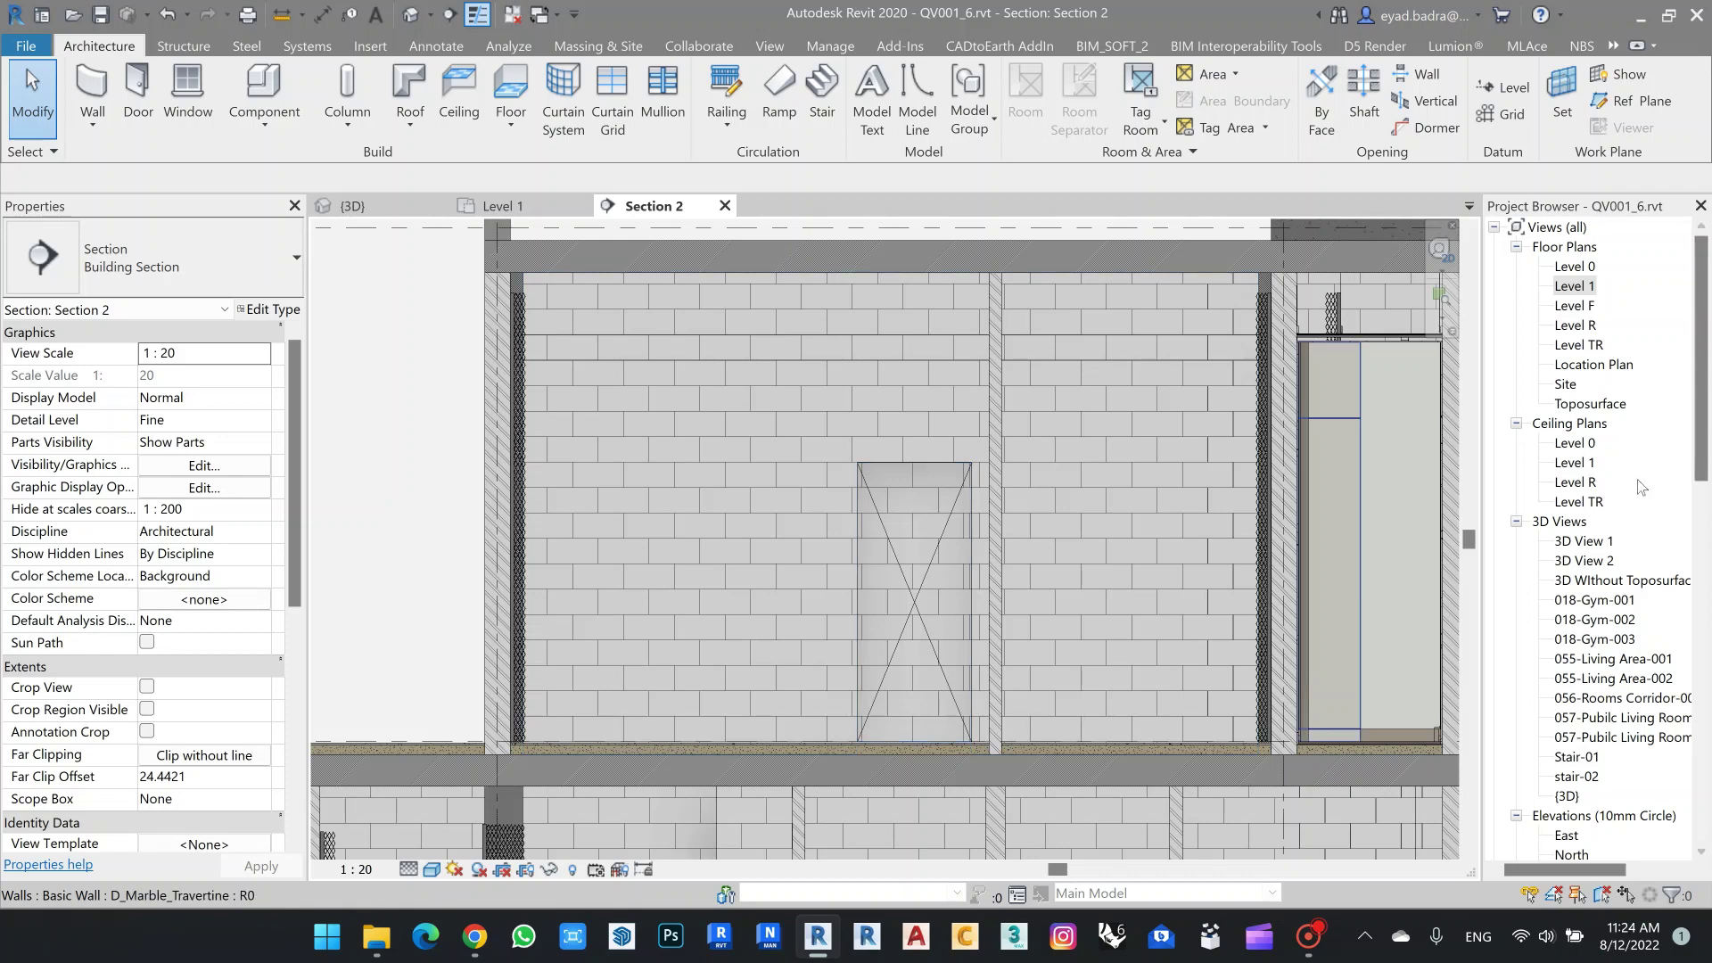
Open the Level 1 ceiling plan, set its visual style to Shaded and focus on Bed Room 02.
{"action": "left_click", "coordinate": [1576, 443]}
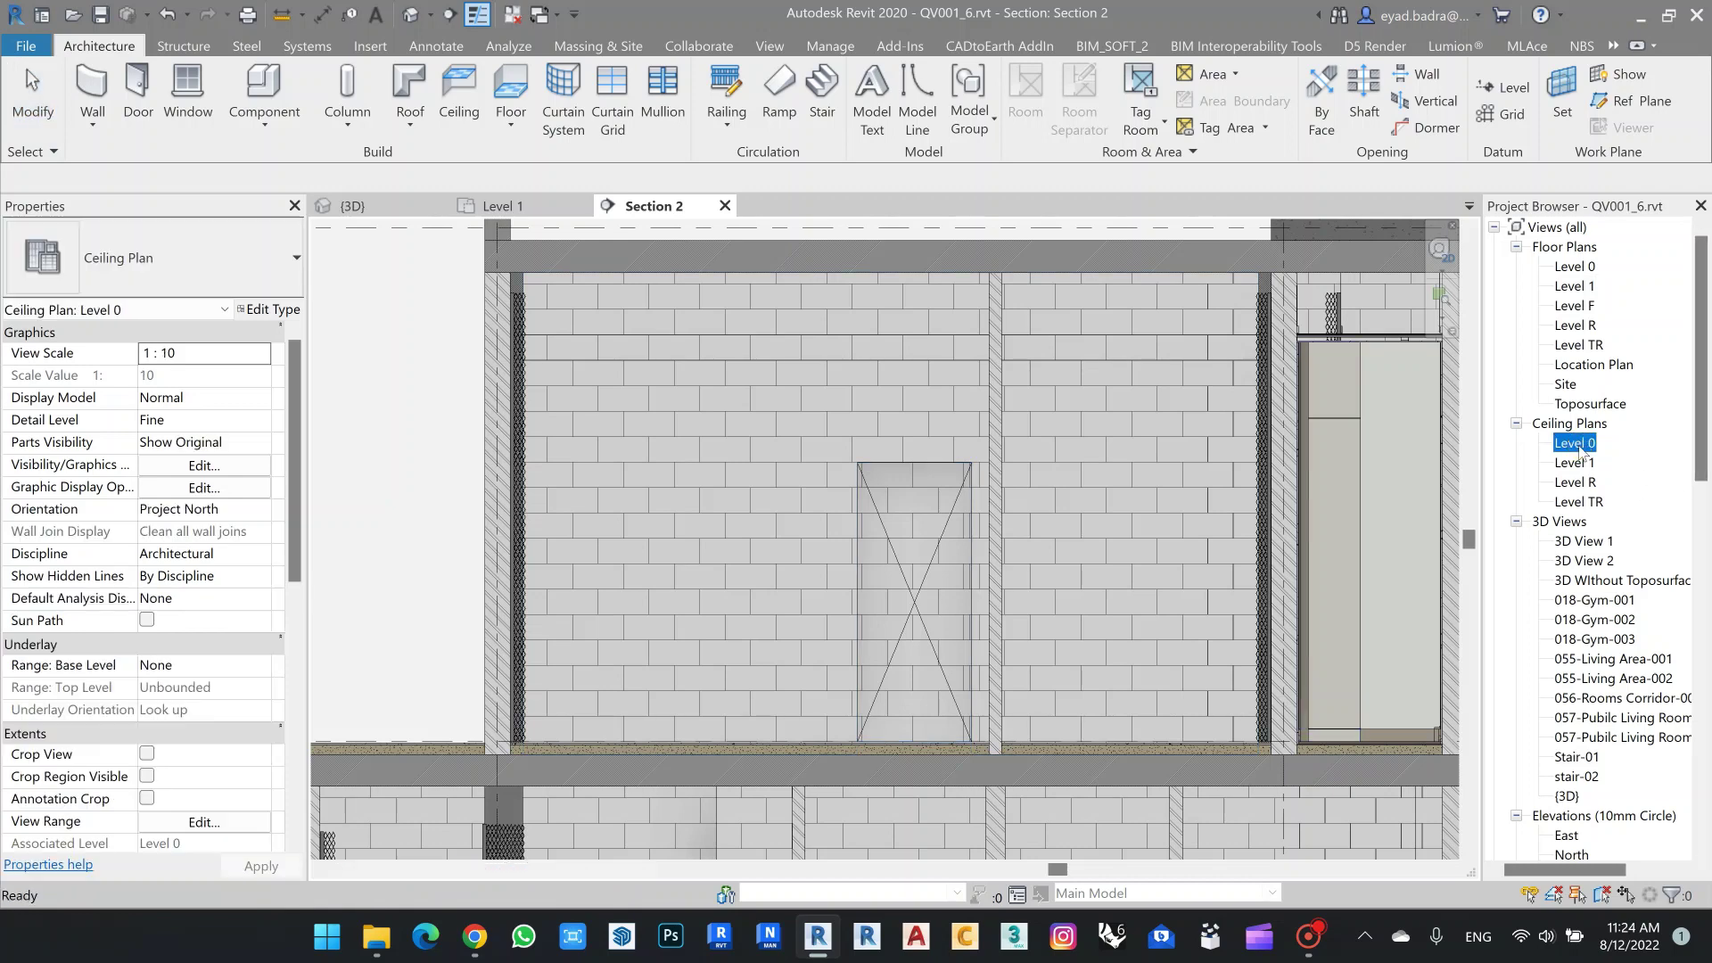
{"action": "double_click", "coordinate": [1576, 443]}
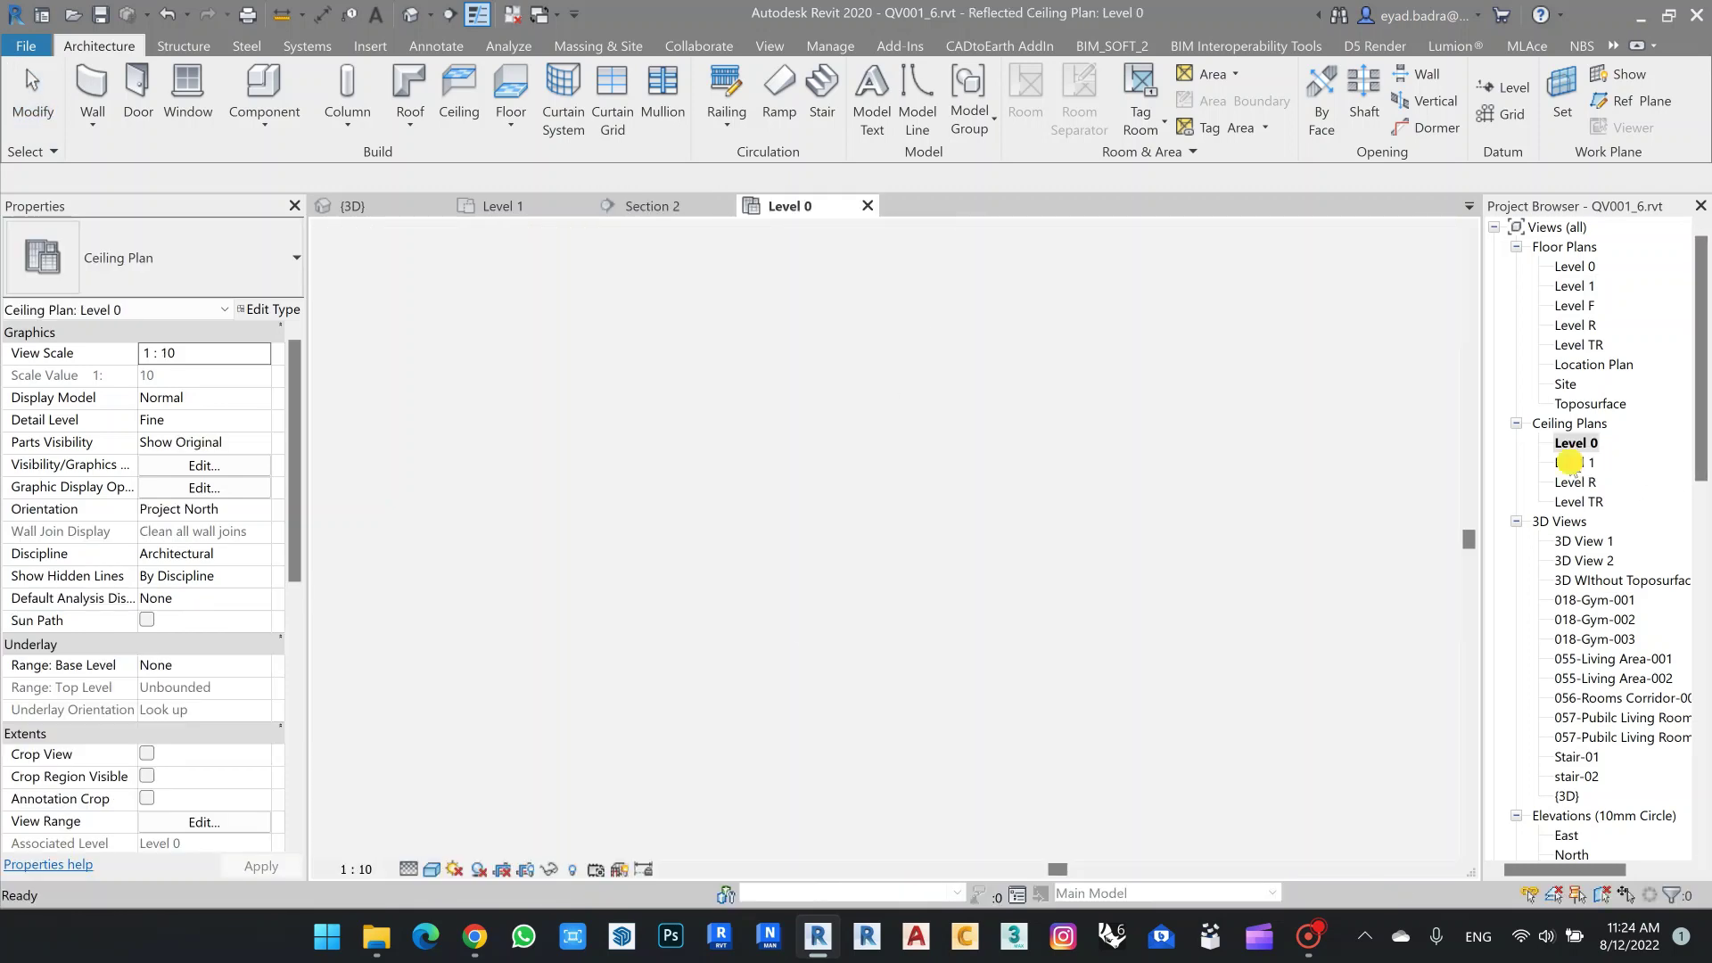
{"action": "double_click", "coordinate": [1570, 461]}
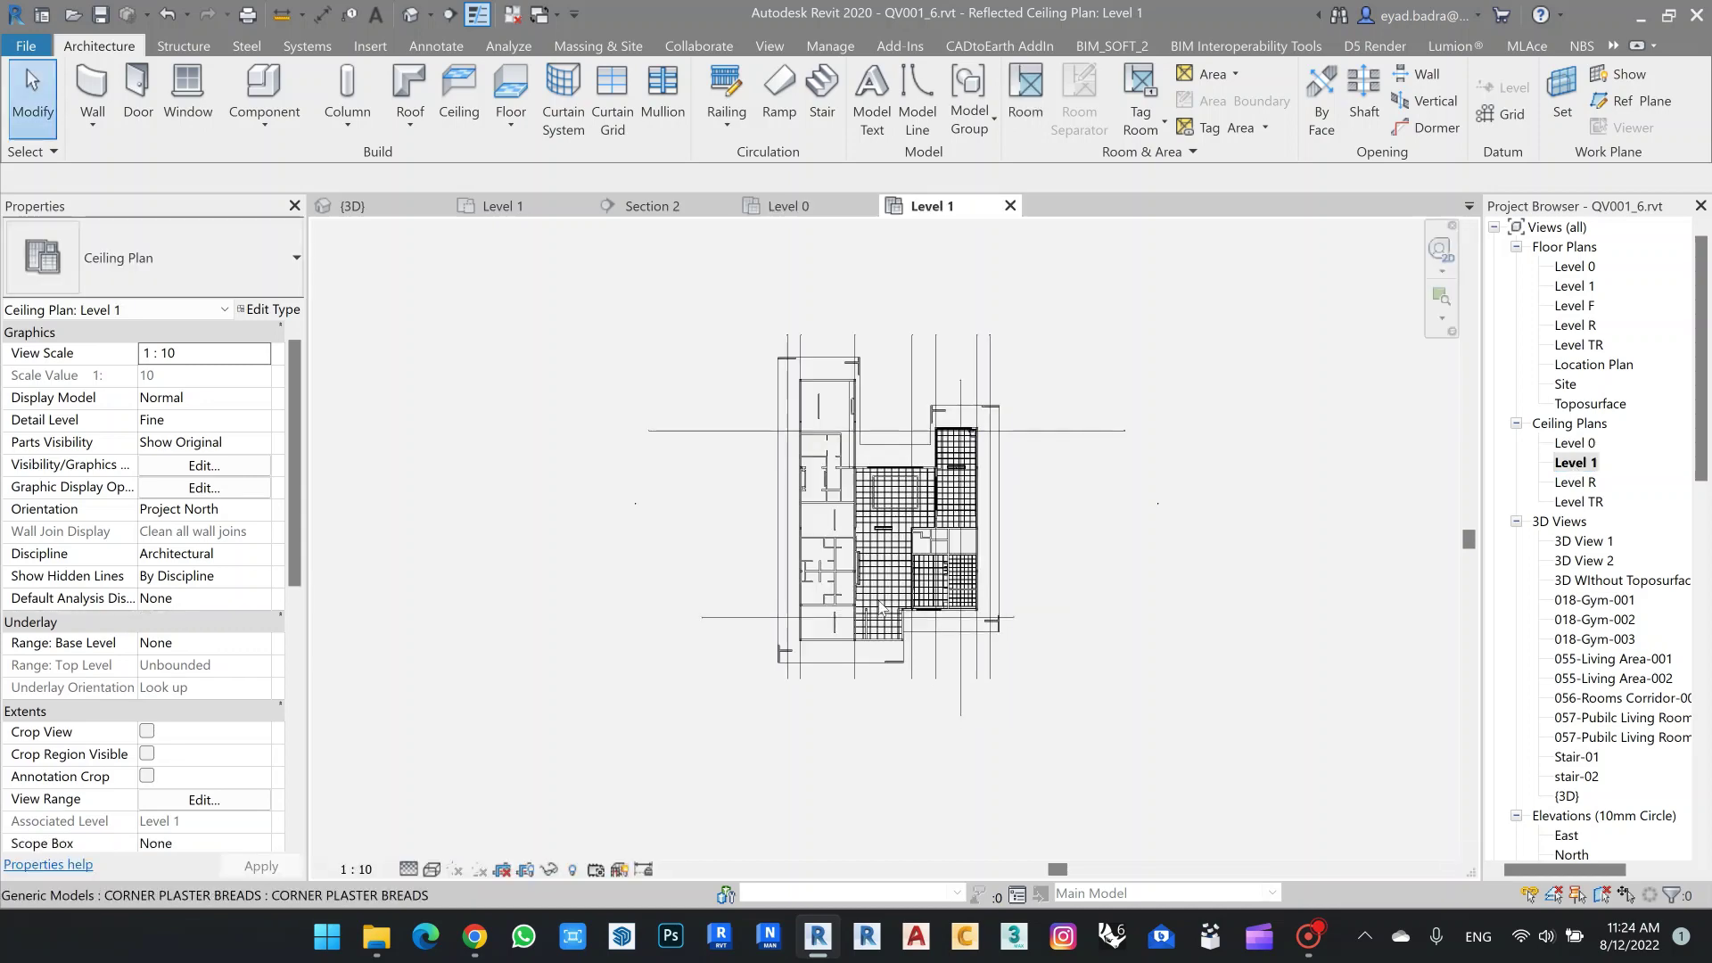
{"action": "scroll", "coordinate": [881, 608], "scroll_direction": "up", "scroll_amount": 5}
{"action": "left_click", "coordinate": [432, 869]}
{"action": "left_click", "coordinate": [482, 783]}
{"action": "scroll", "coordinate": [868, 630], "scroll_direction": "up", "scroll_amount": 5}
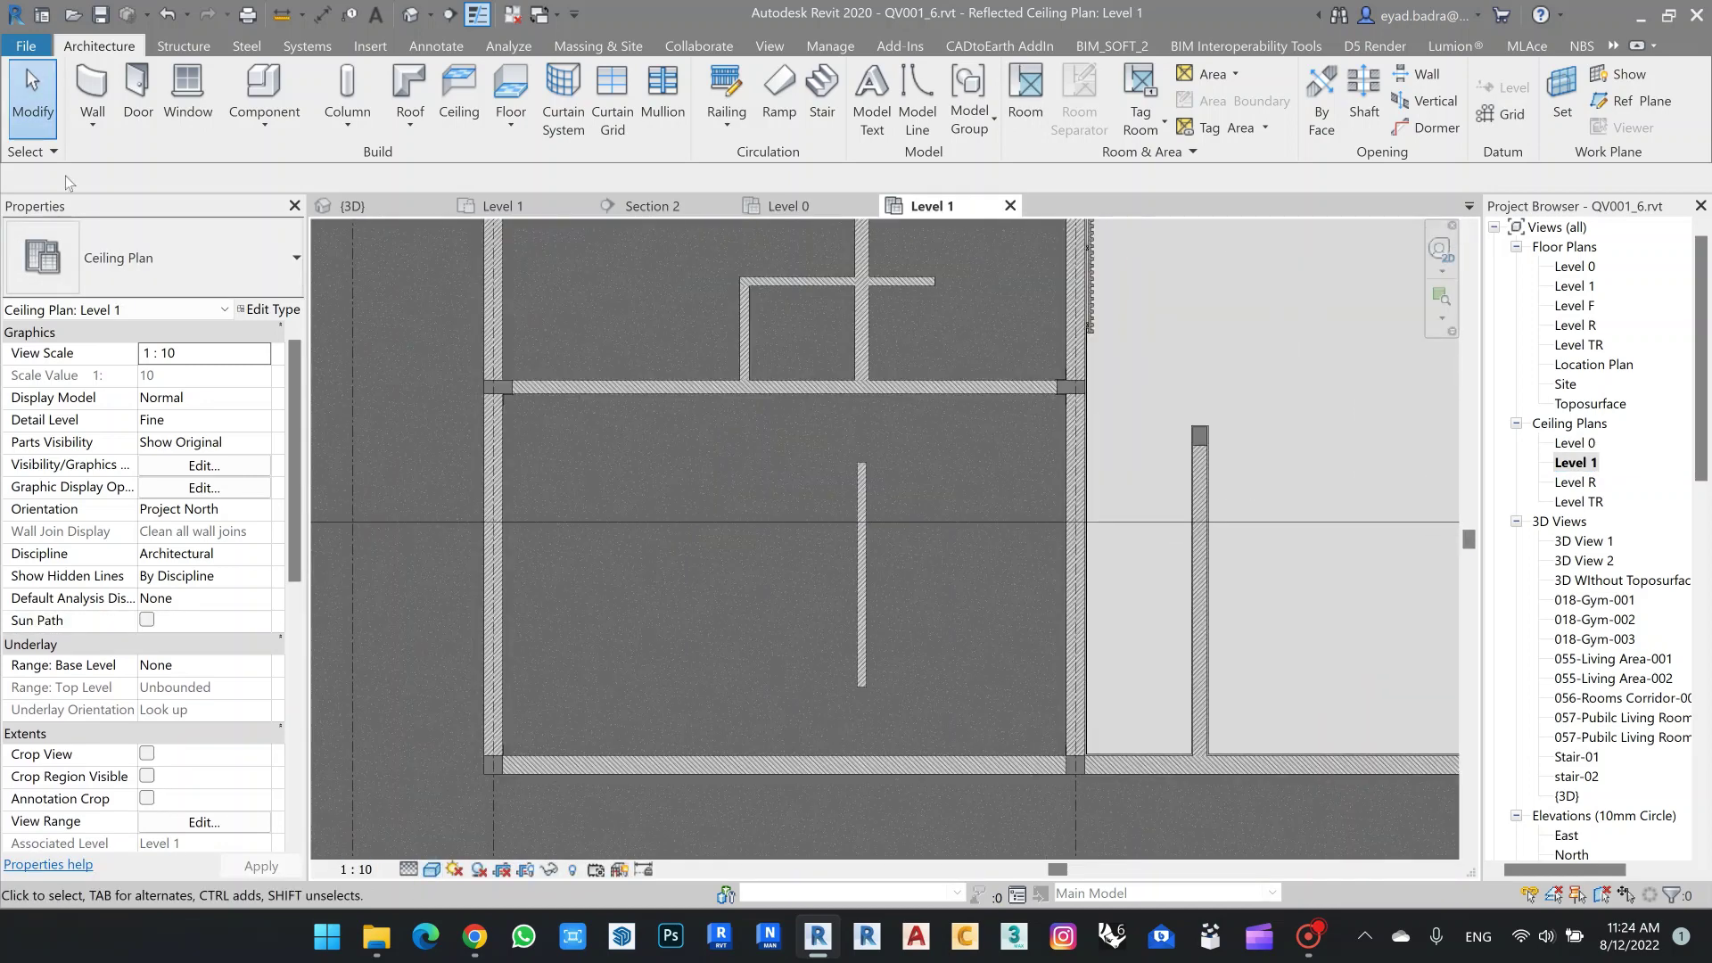
Sketch a rectangular boundary for a D_Ceiling_GypsumBoard_Water_Fire ceiling between opposite inner corners of Bed Room 02.
{"action": "left_click", "coordinate": [449, 123]}
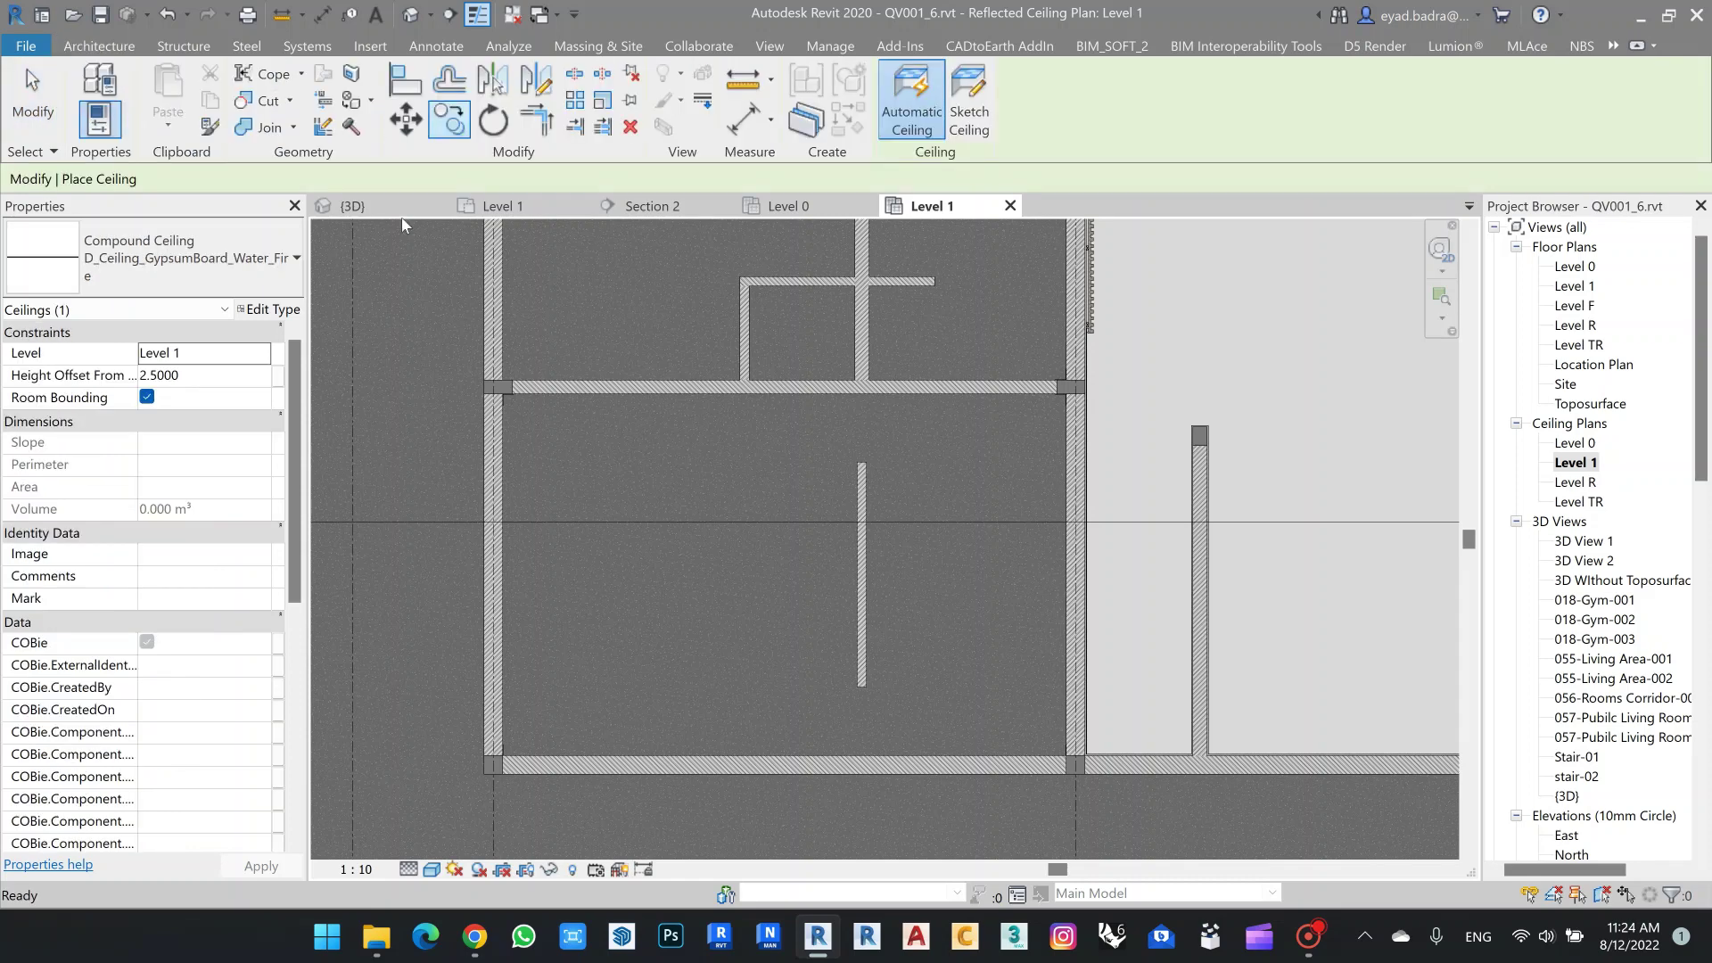
{"action": "left_click", "coordinate": [163, 253]}
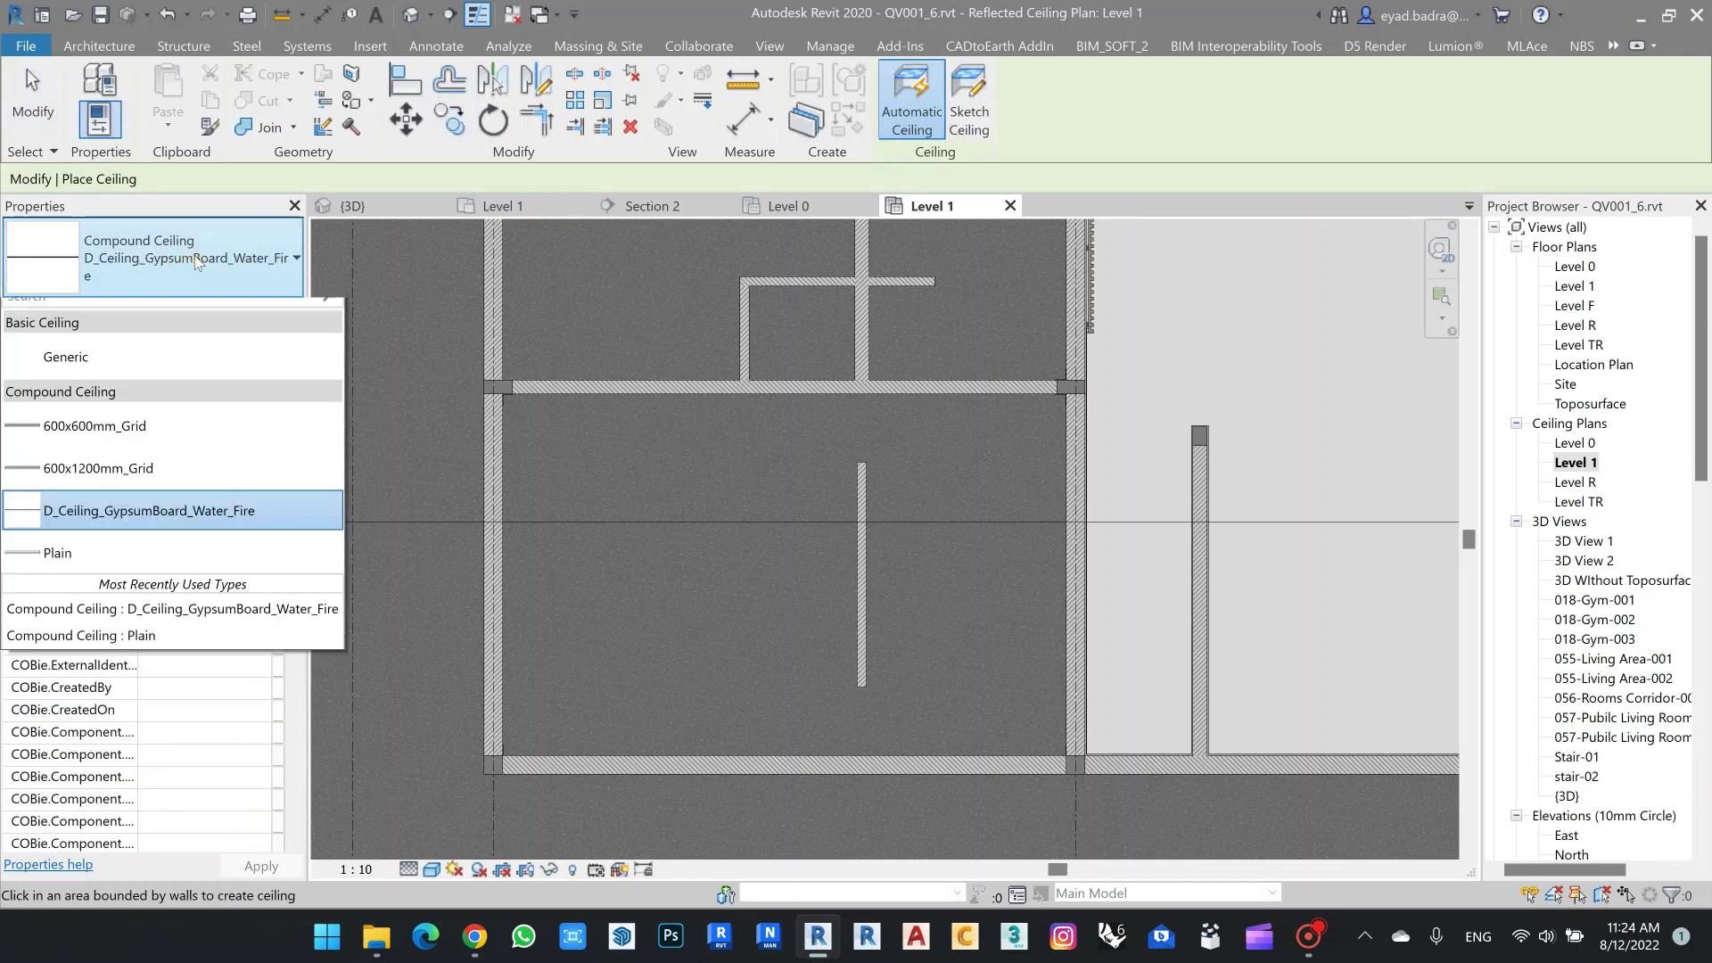
{"action": "left_click", "coordinate": [197, 259]}
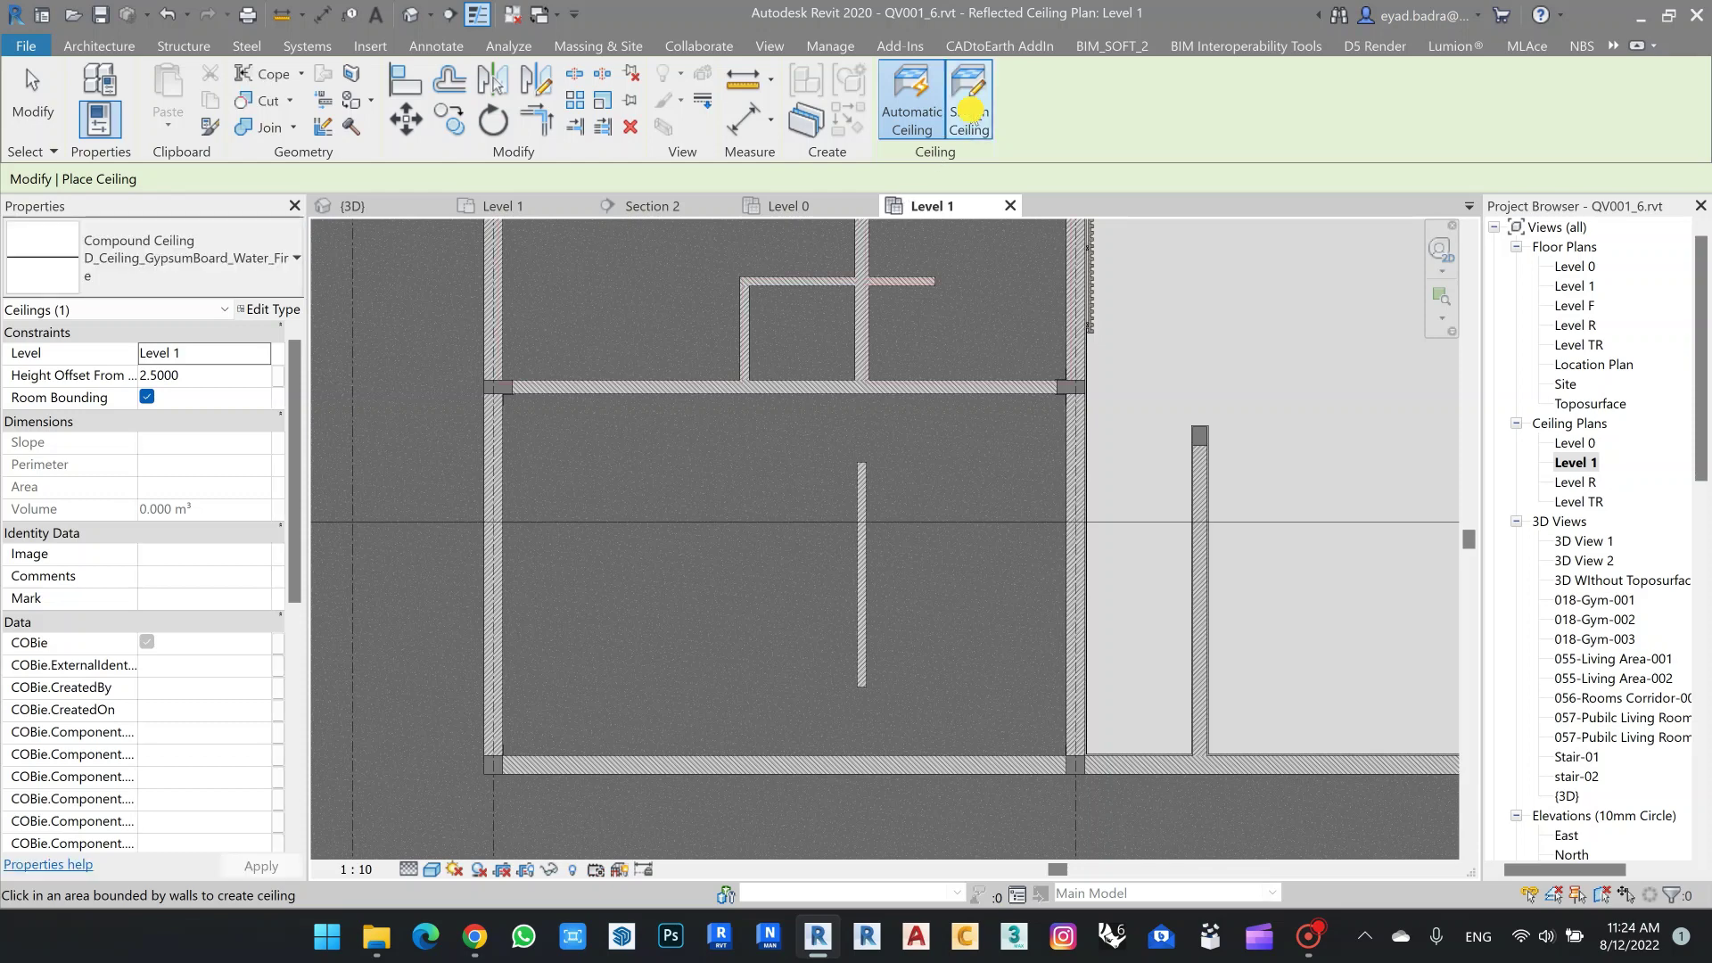
{"action": "left_click", "coordinate": [968, 107]}
{"action": "left_click", "coordinate": [1085, 75]}
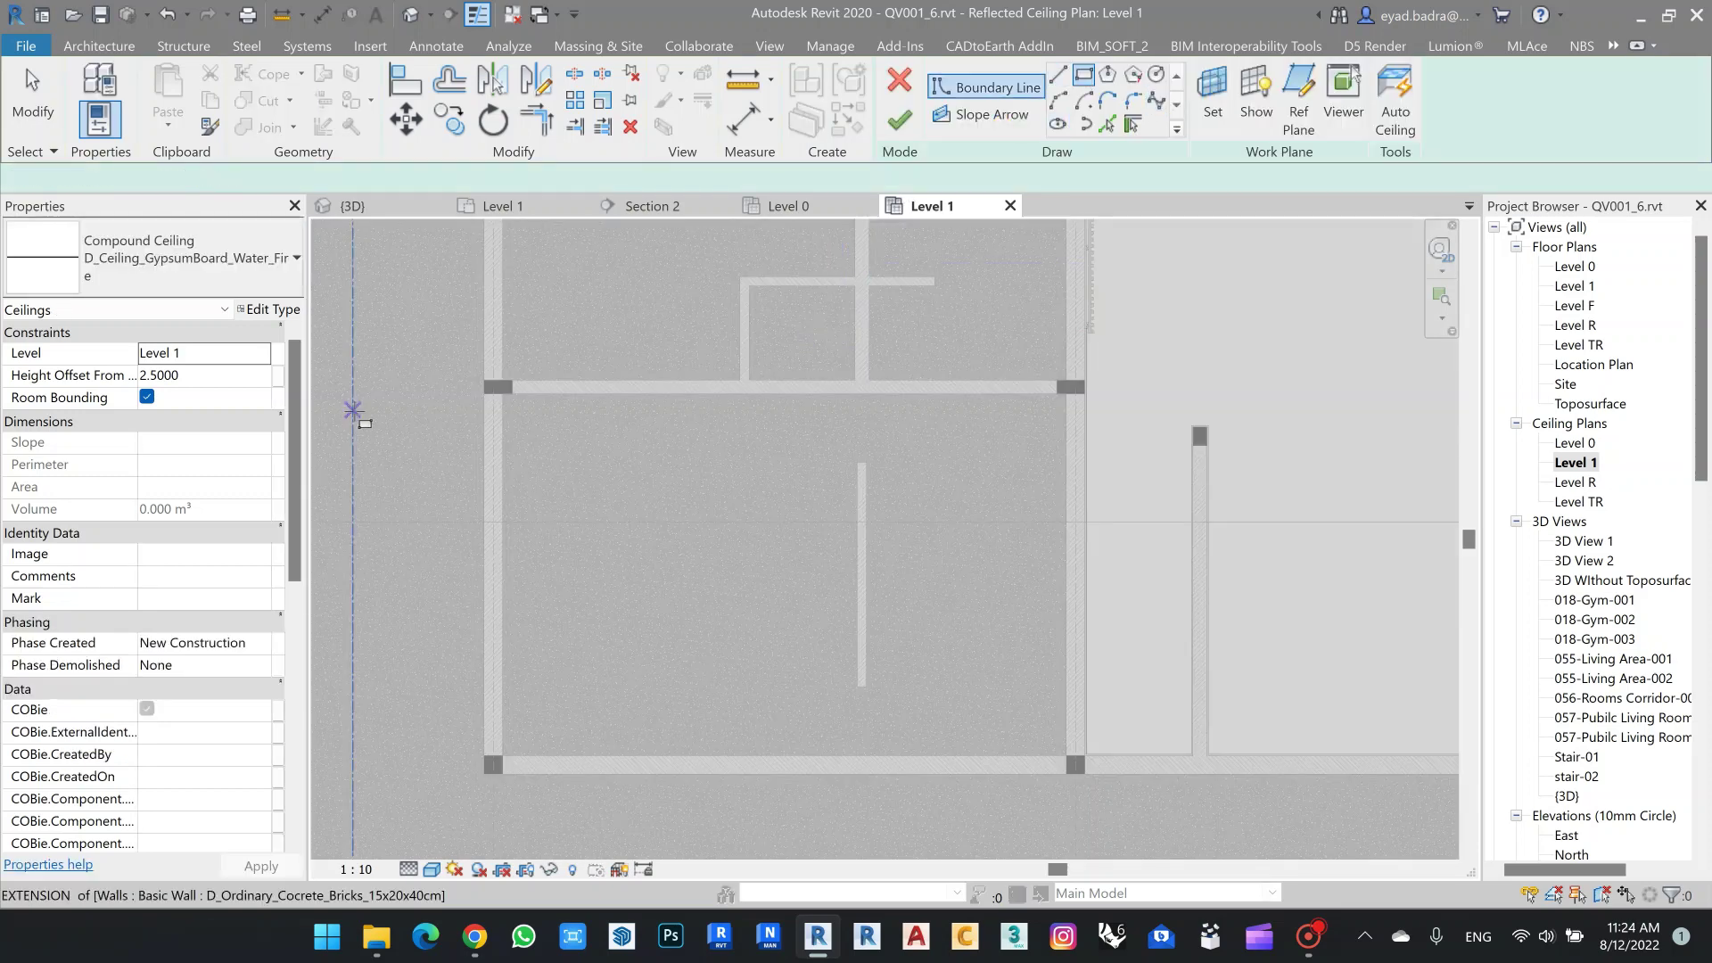
{"action": "scroll", "coordinate": [499, 393], "scroll_direction": "up", "scroll_amount": 5}
{"action": "scroll", "coordinate": [719, 356], "scroll_direction": "up", "scroll_amount": 3}
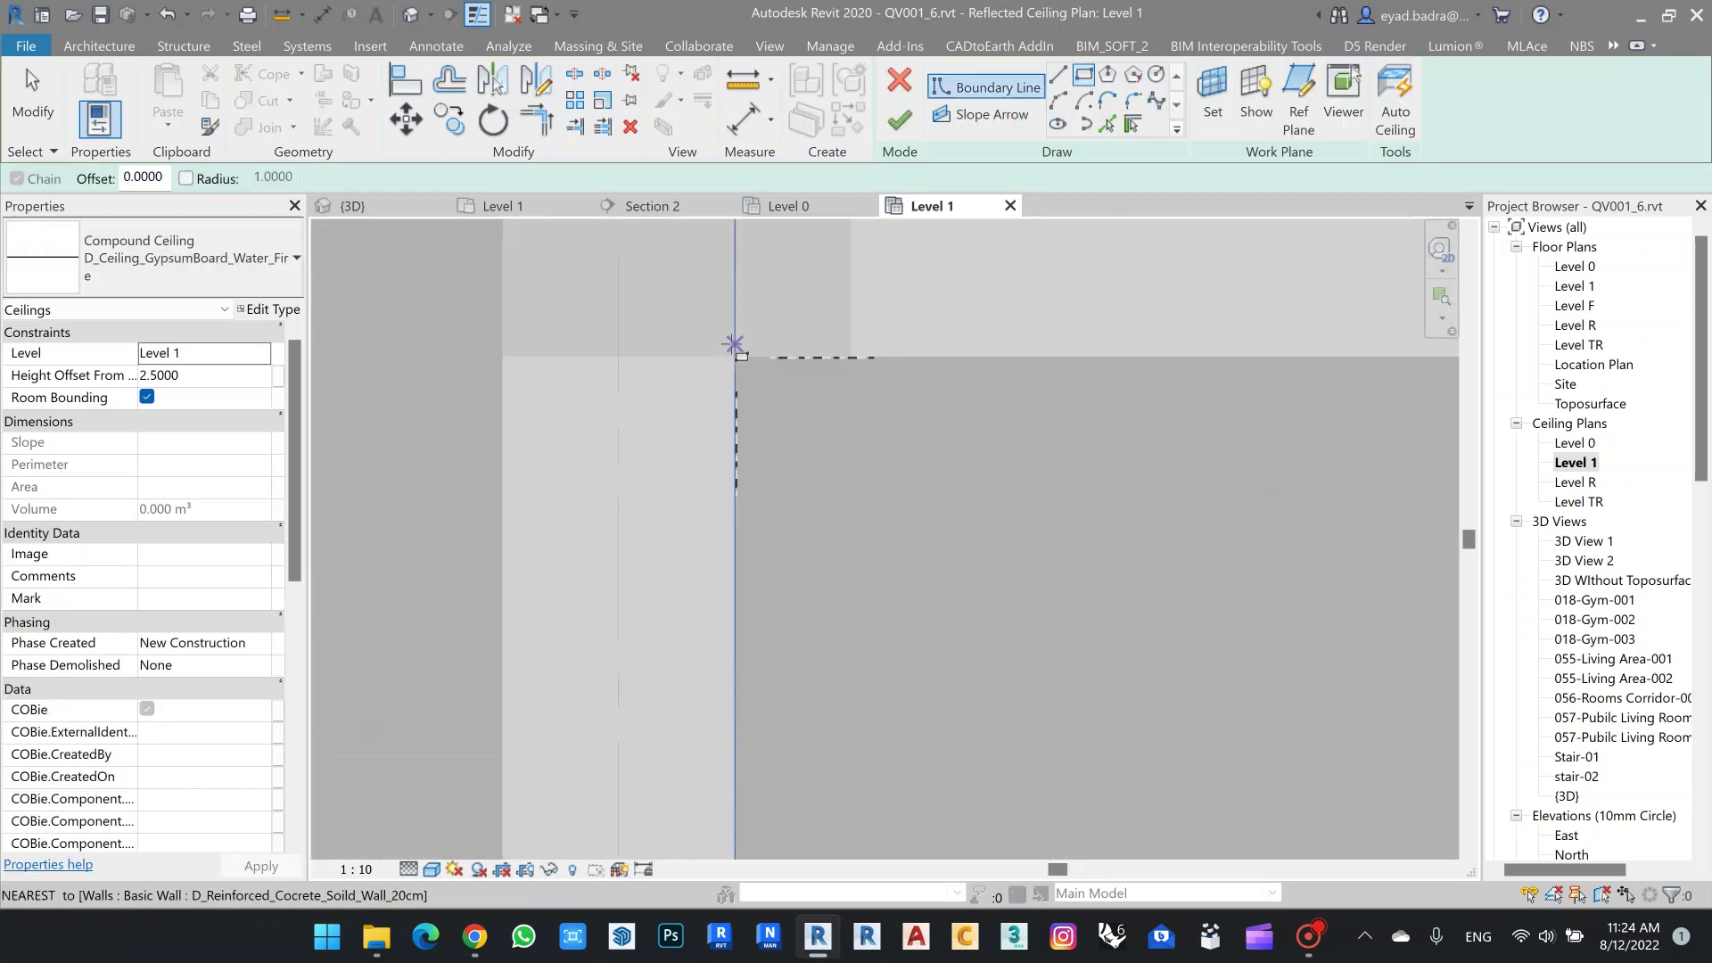
{"action": "left_click", "coordinate": [737, 356]}
{"action": "scroll", "coordinate": [649, 383], "scroll_direction": "down", "scroll_amount": 14}
{"action": "middle_click_drag", "start_coordinate": [1025, 543], "coordinate": [784, 417]}
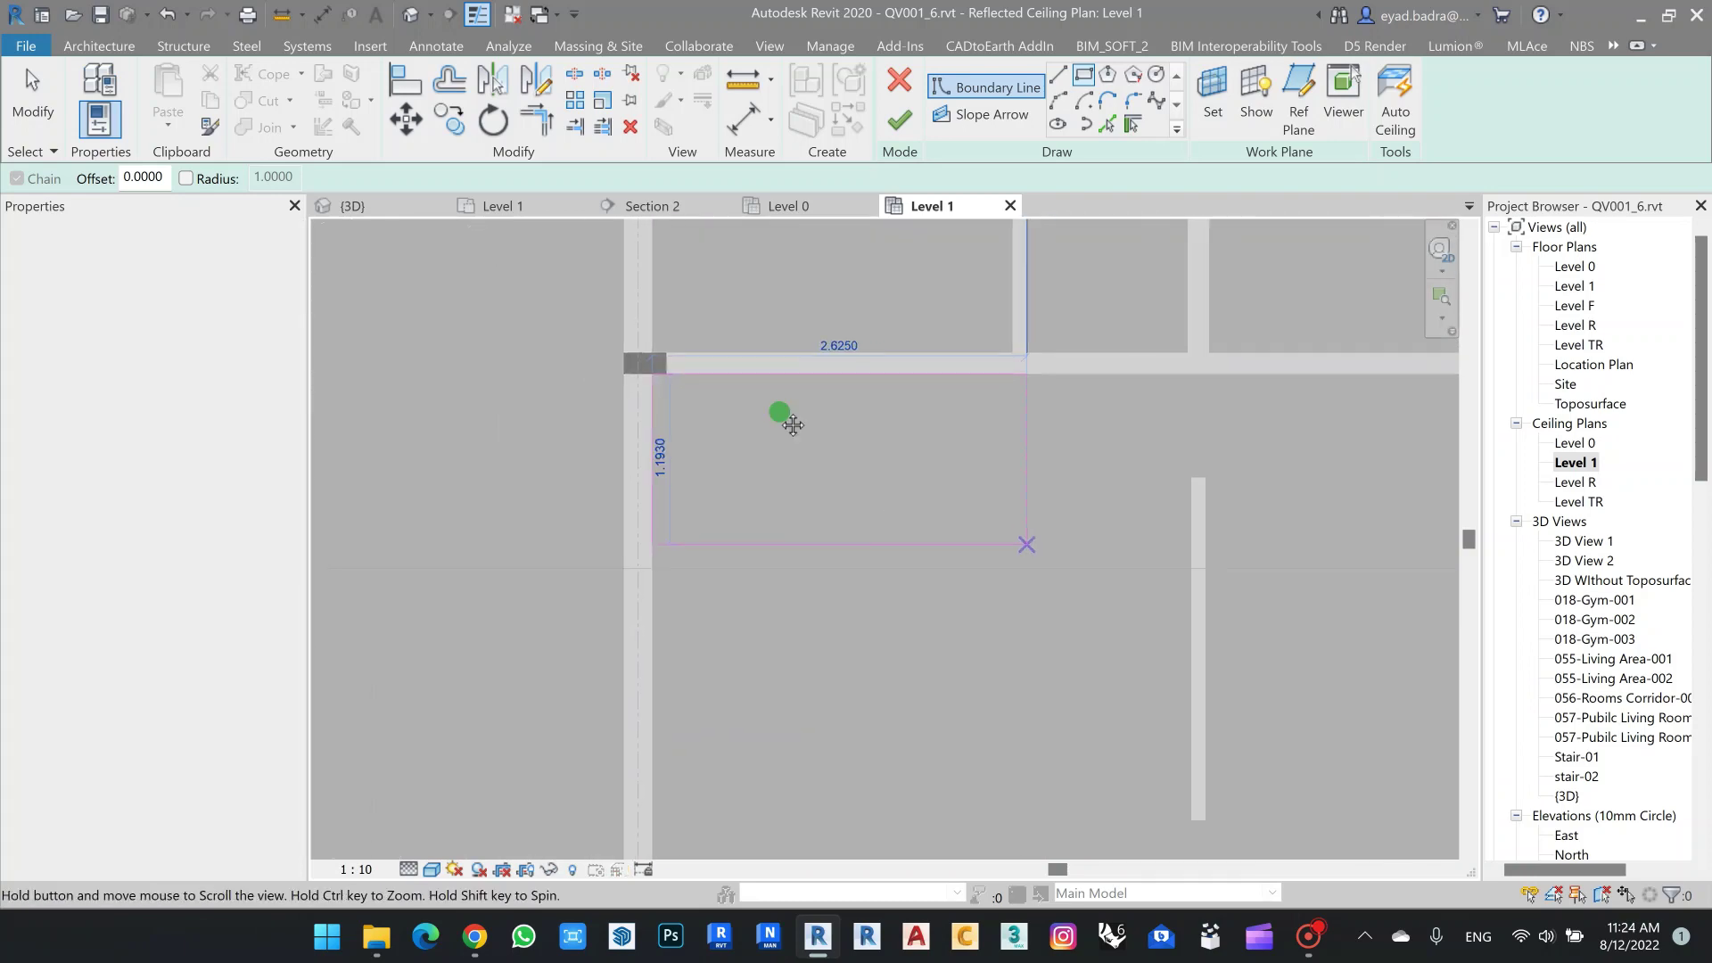
{"action": "middle_click_drag", "start_coordinate": [1276, 629], "coordinate": [1007, 526]}
{"action": "scroll", "coordinate": [1068, 644], "scroll_direction": "up", "scroll_amount": 3}
{"action": "scroll", "coordinate": [980, 733], "scroll_direction": "up", "scroll_amount": 3}
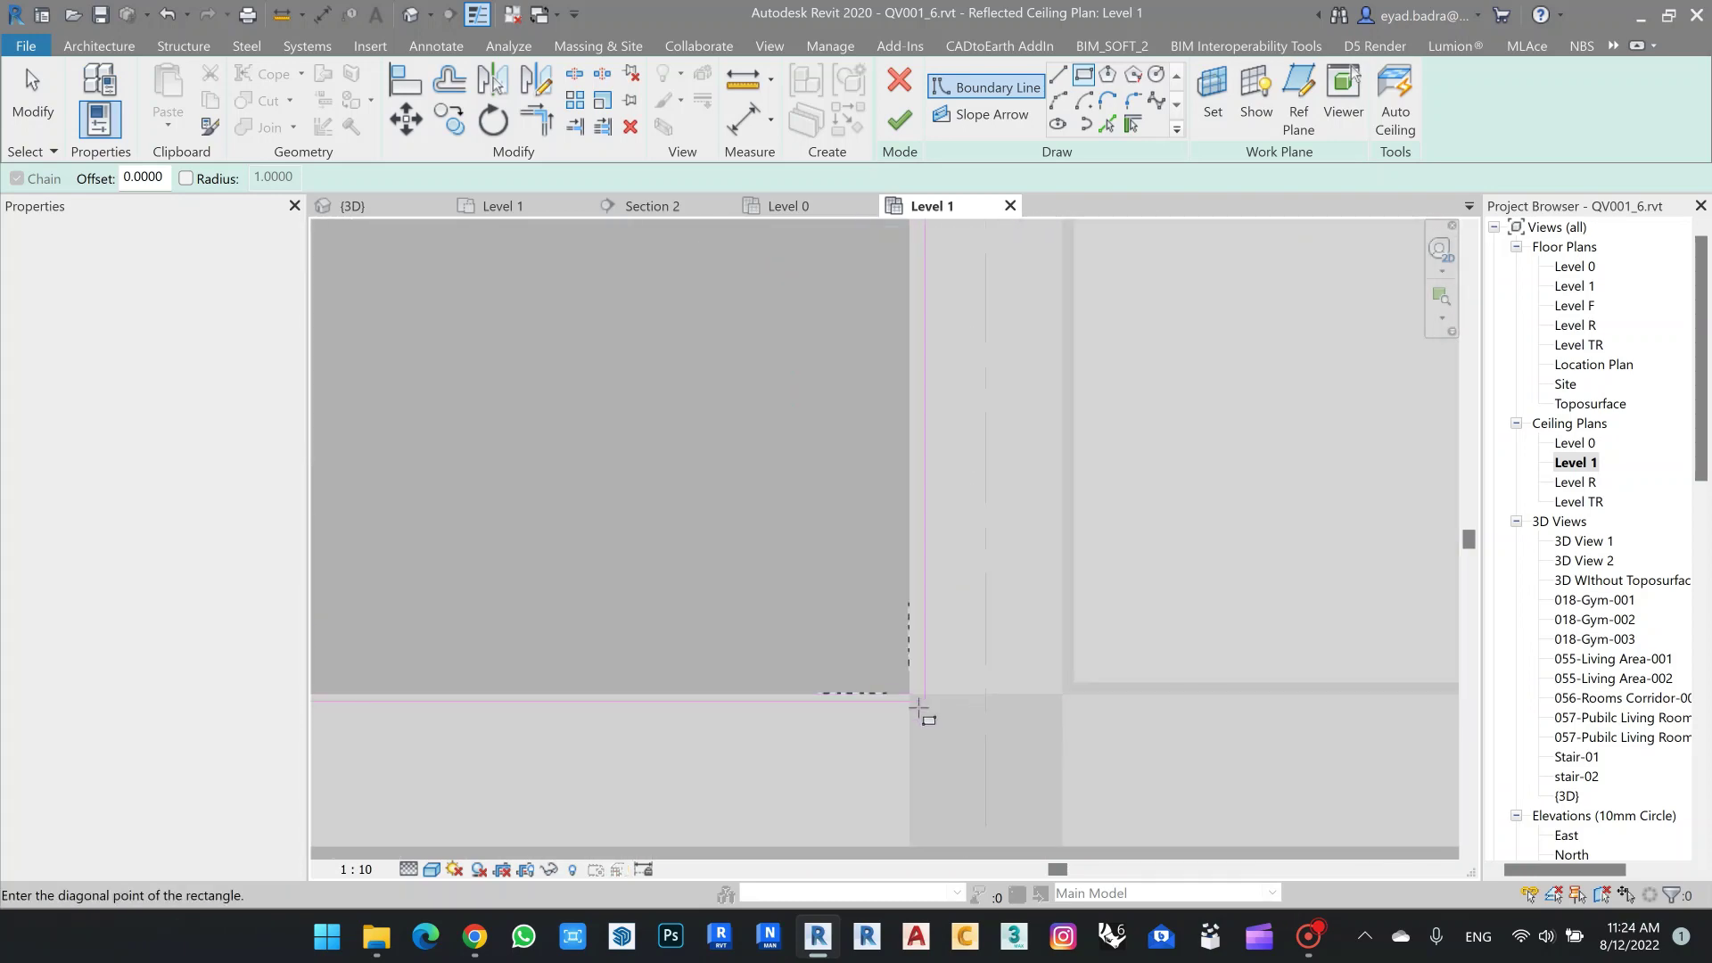
{"action": "left_click", "coordinate": [917, 700]}
{"action": "left_click", "coordinate": [908, 693]}
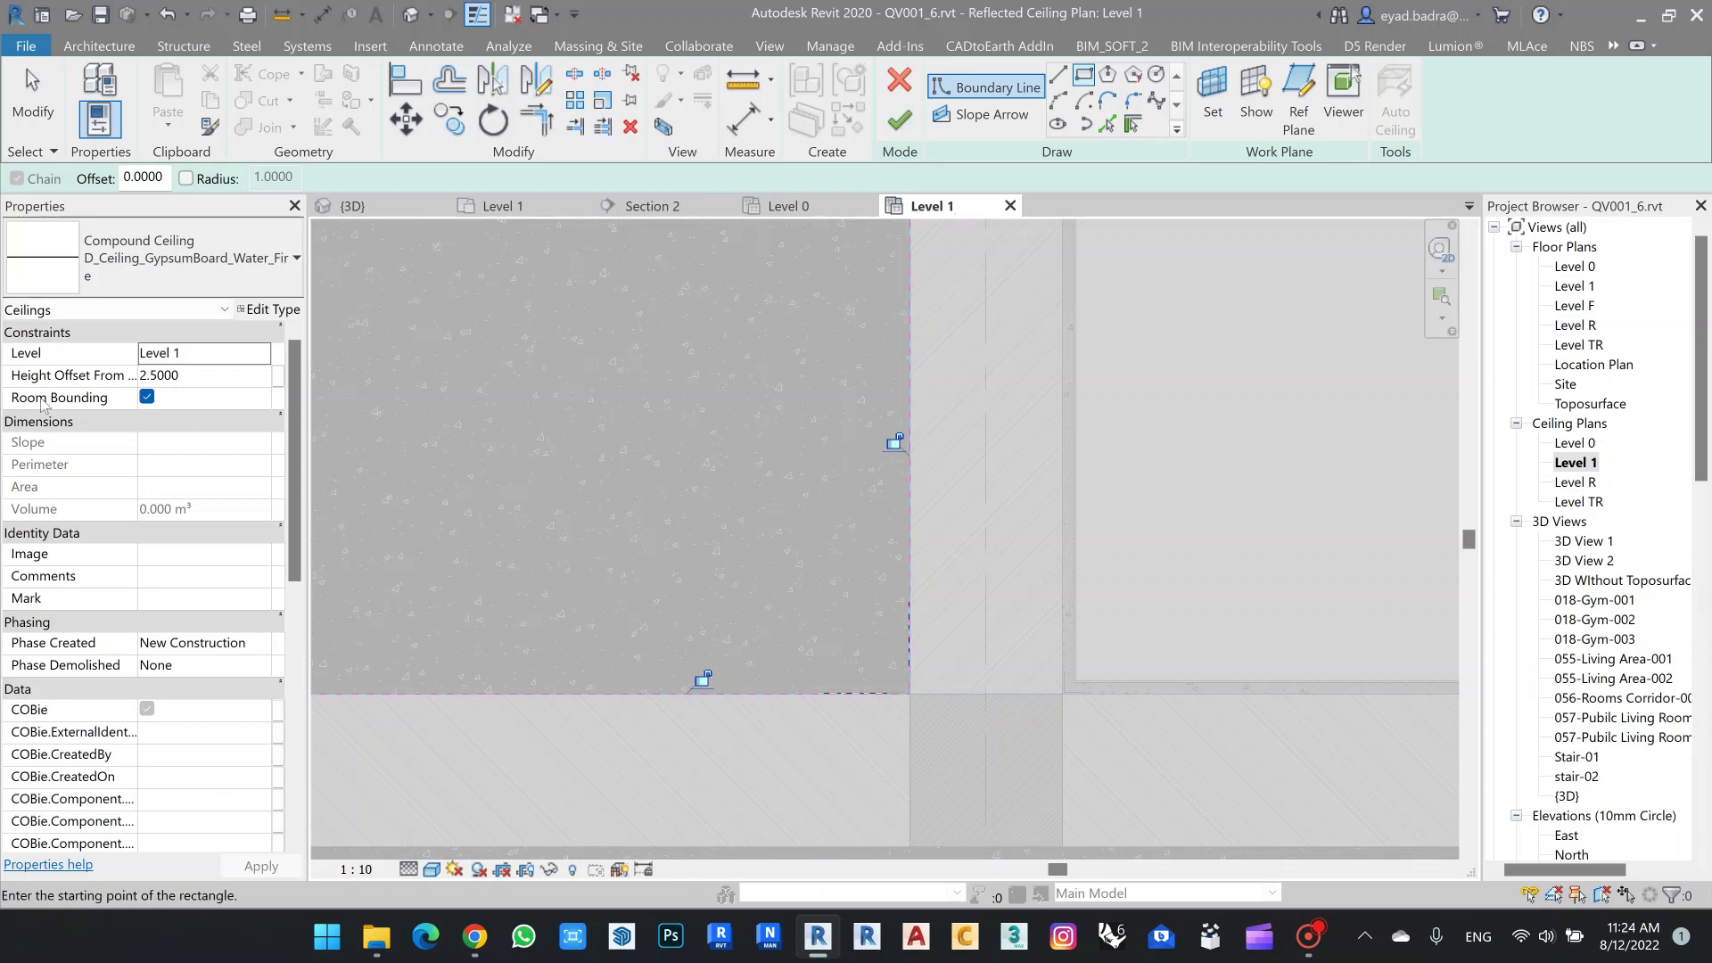
Set the ceiling's height offset from Level 1 to 3.2 and finish the sketch.
{"action": "left_click_drag", "start_coordinate": [183, 377], "coordinate": [106, 374]}
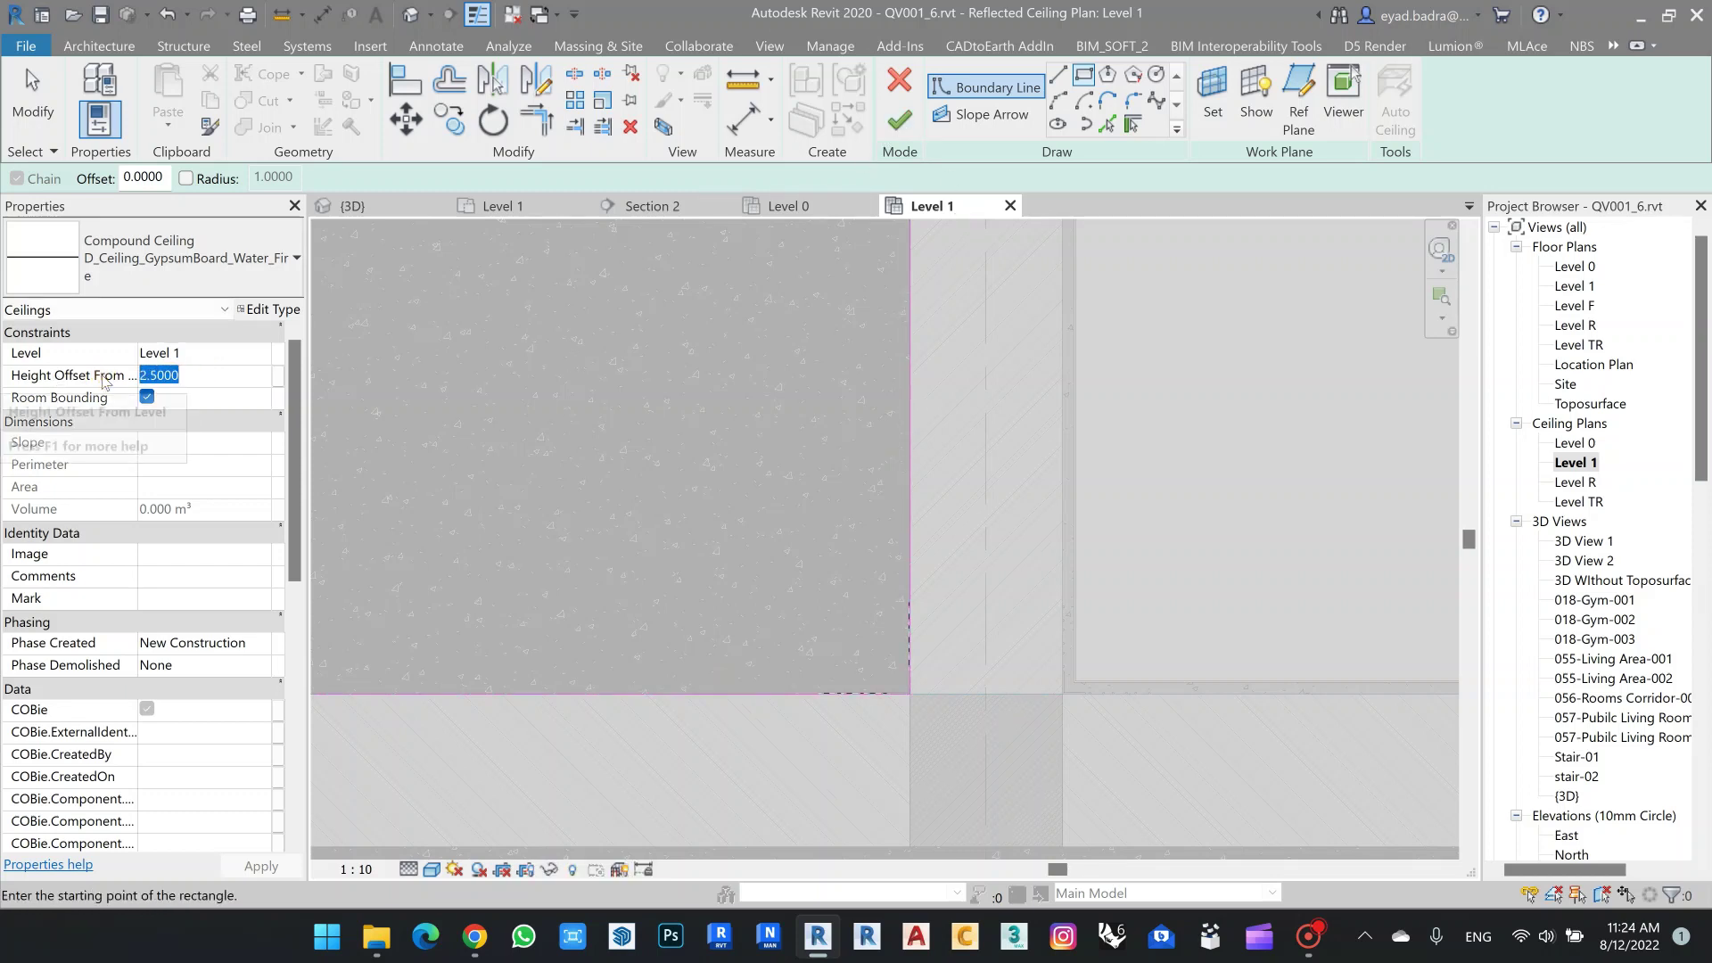
{"action": "type", "text": "3.2"}
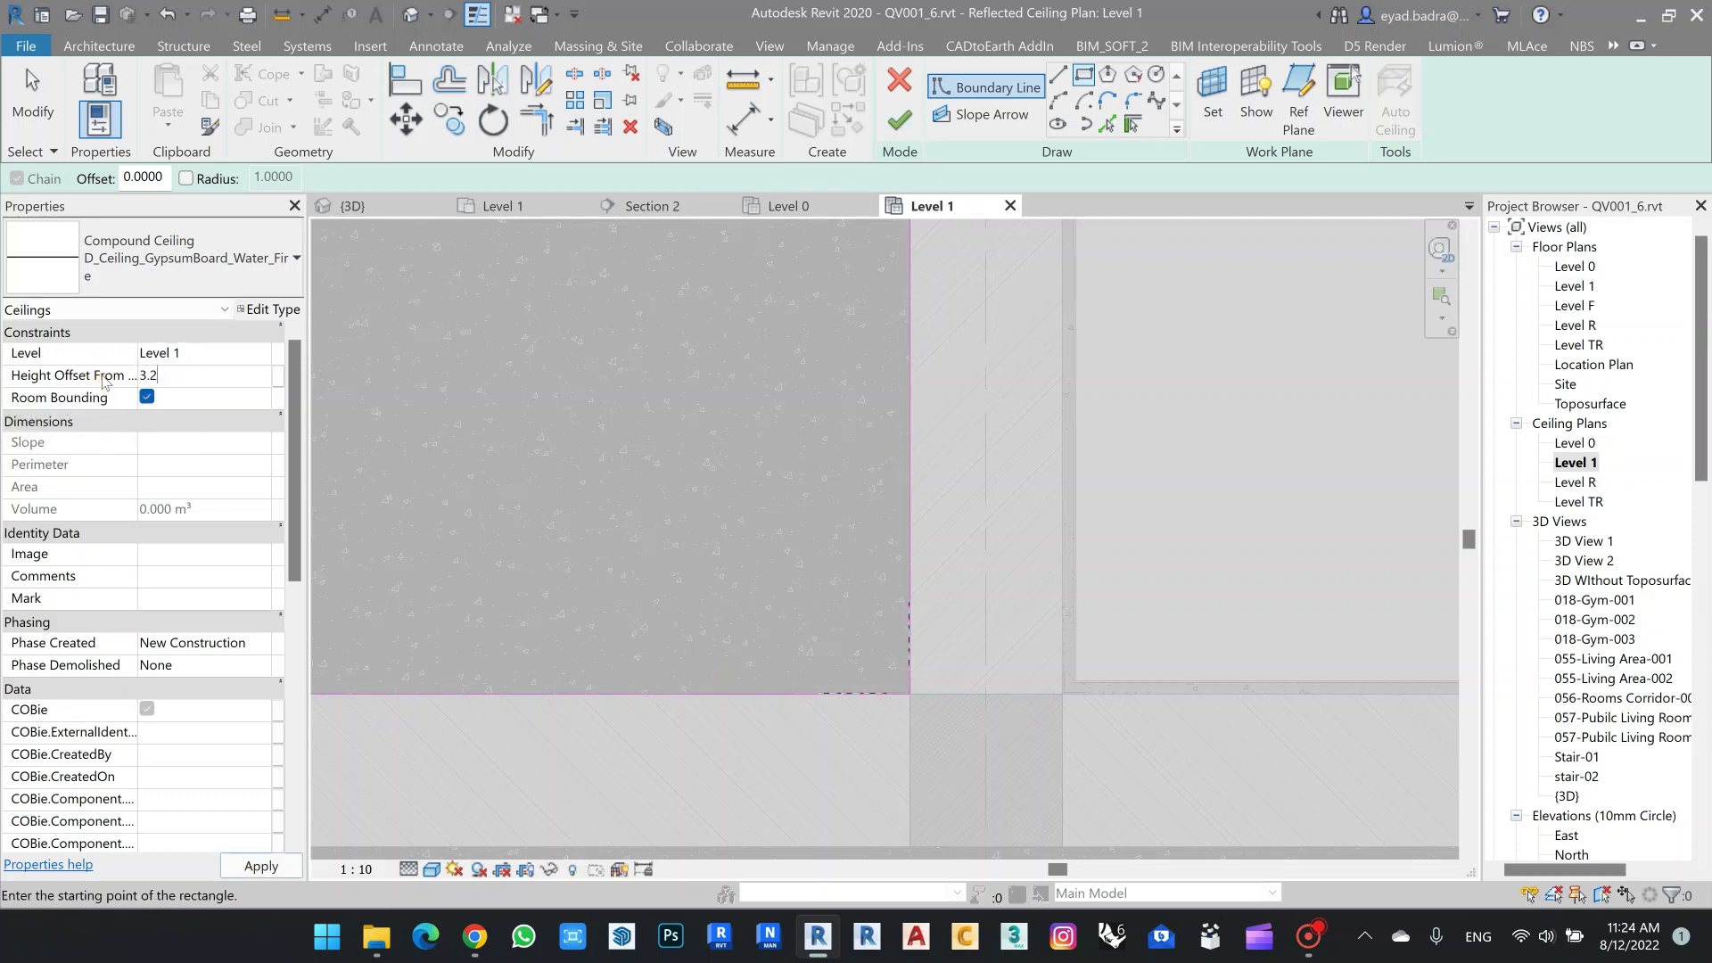
{"action": "left_click", "coordinate": [263, 867]}
{"action": "left_click", "coordinate": [900, 122]}
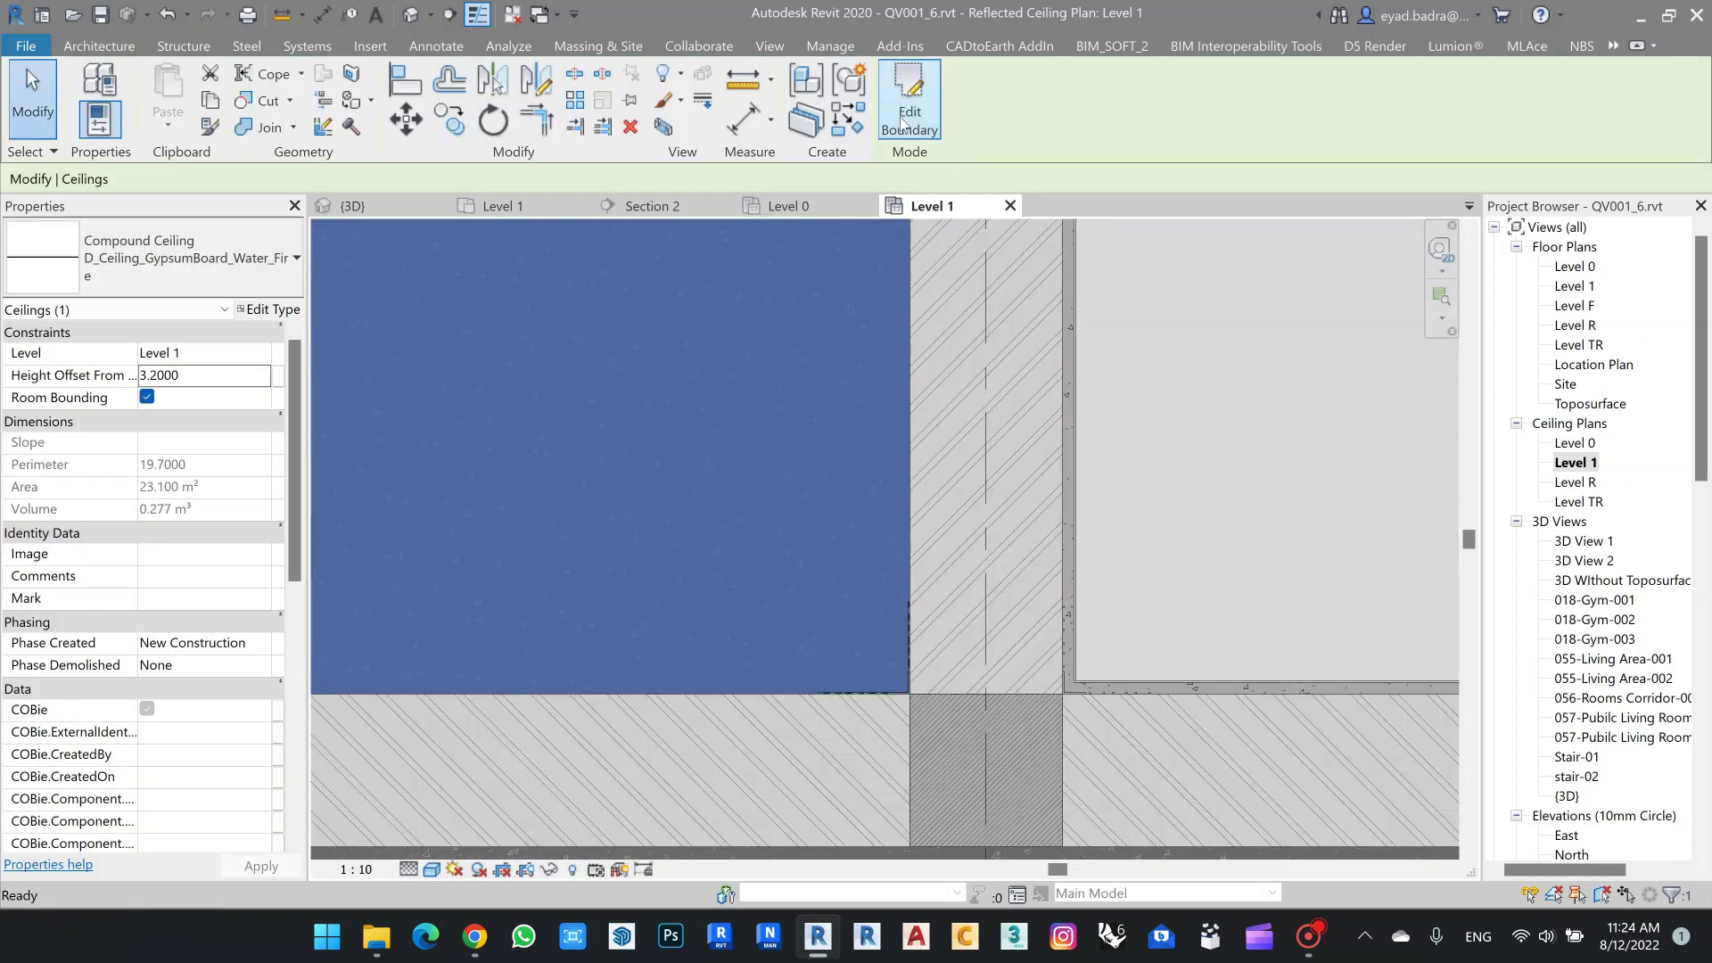
Open Section 2 and examine where the new gypsum board ceiling sits in the upper-floor bedroom.
{"action": "scroll", "coordinate": [791, 521], "scroll_direction": "down", "scroll_amount": 3}
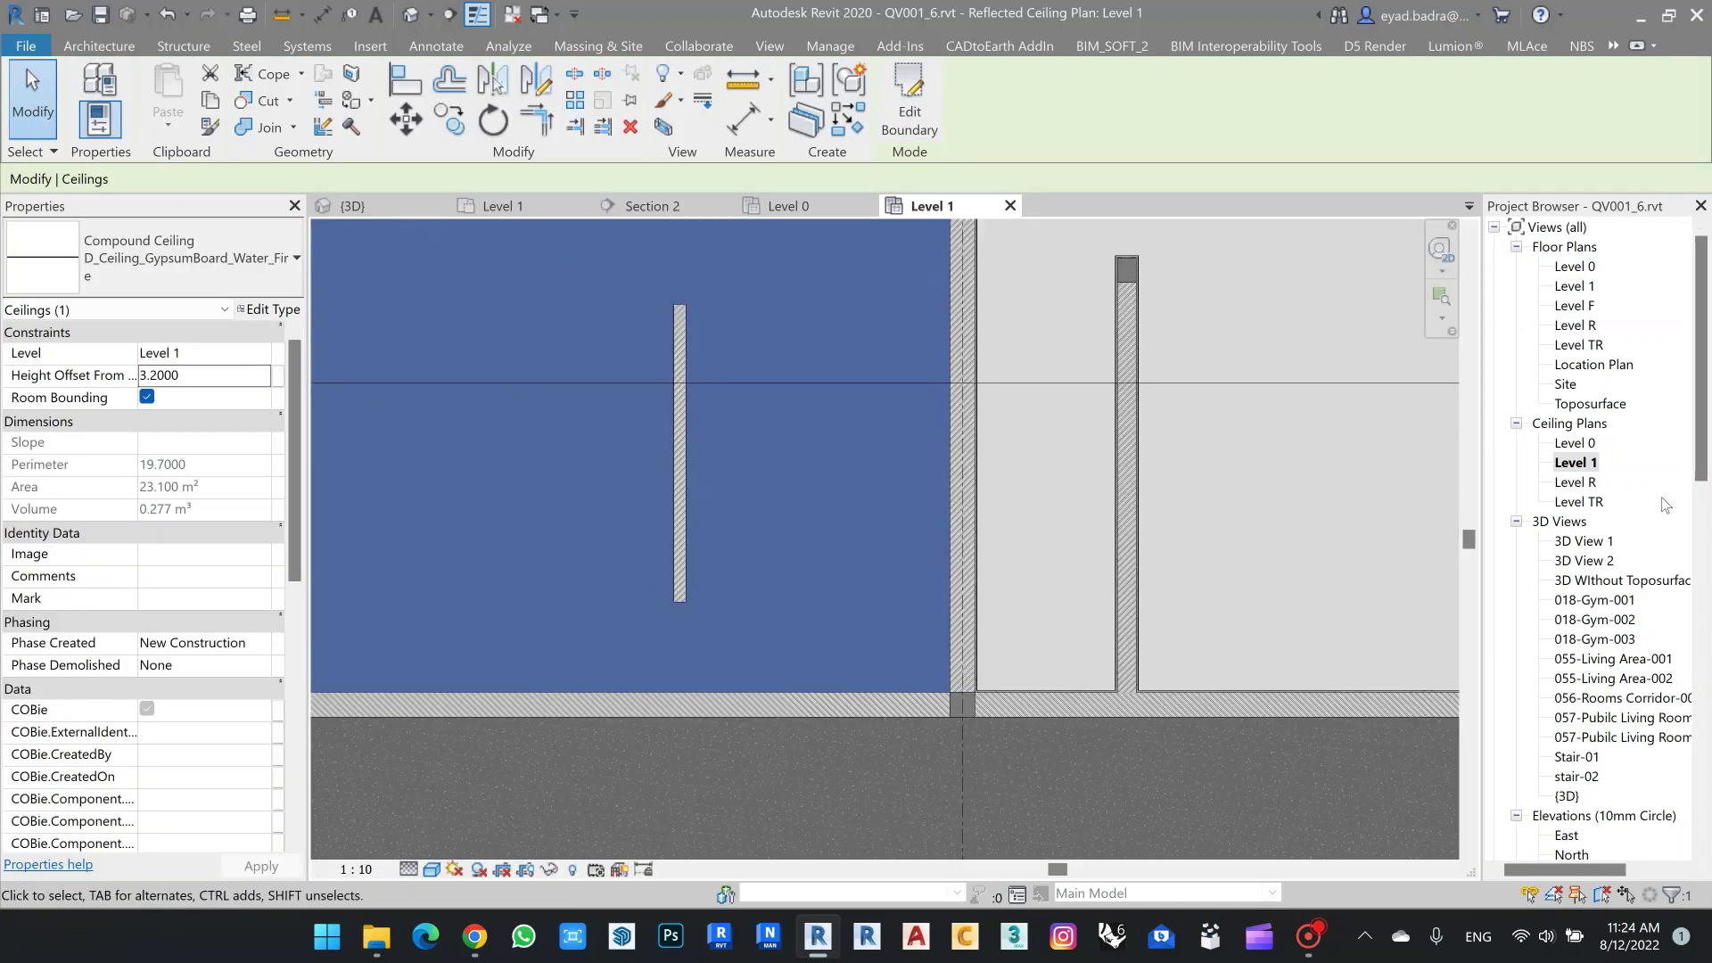
{"action": "scroll", "coordinate": [1640, 484], "scroll_direction": "down", "scroll_amount": 2}
{"action": "double_click", "coordinate": [1576, 825]}
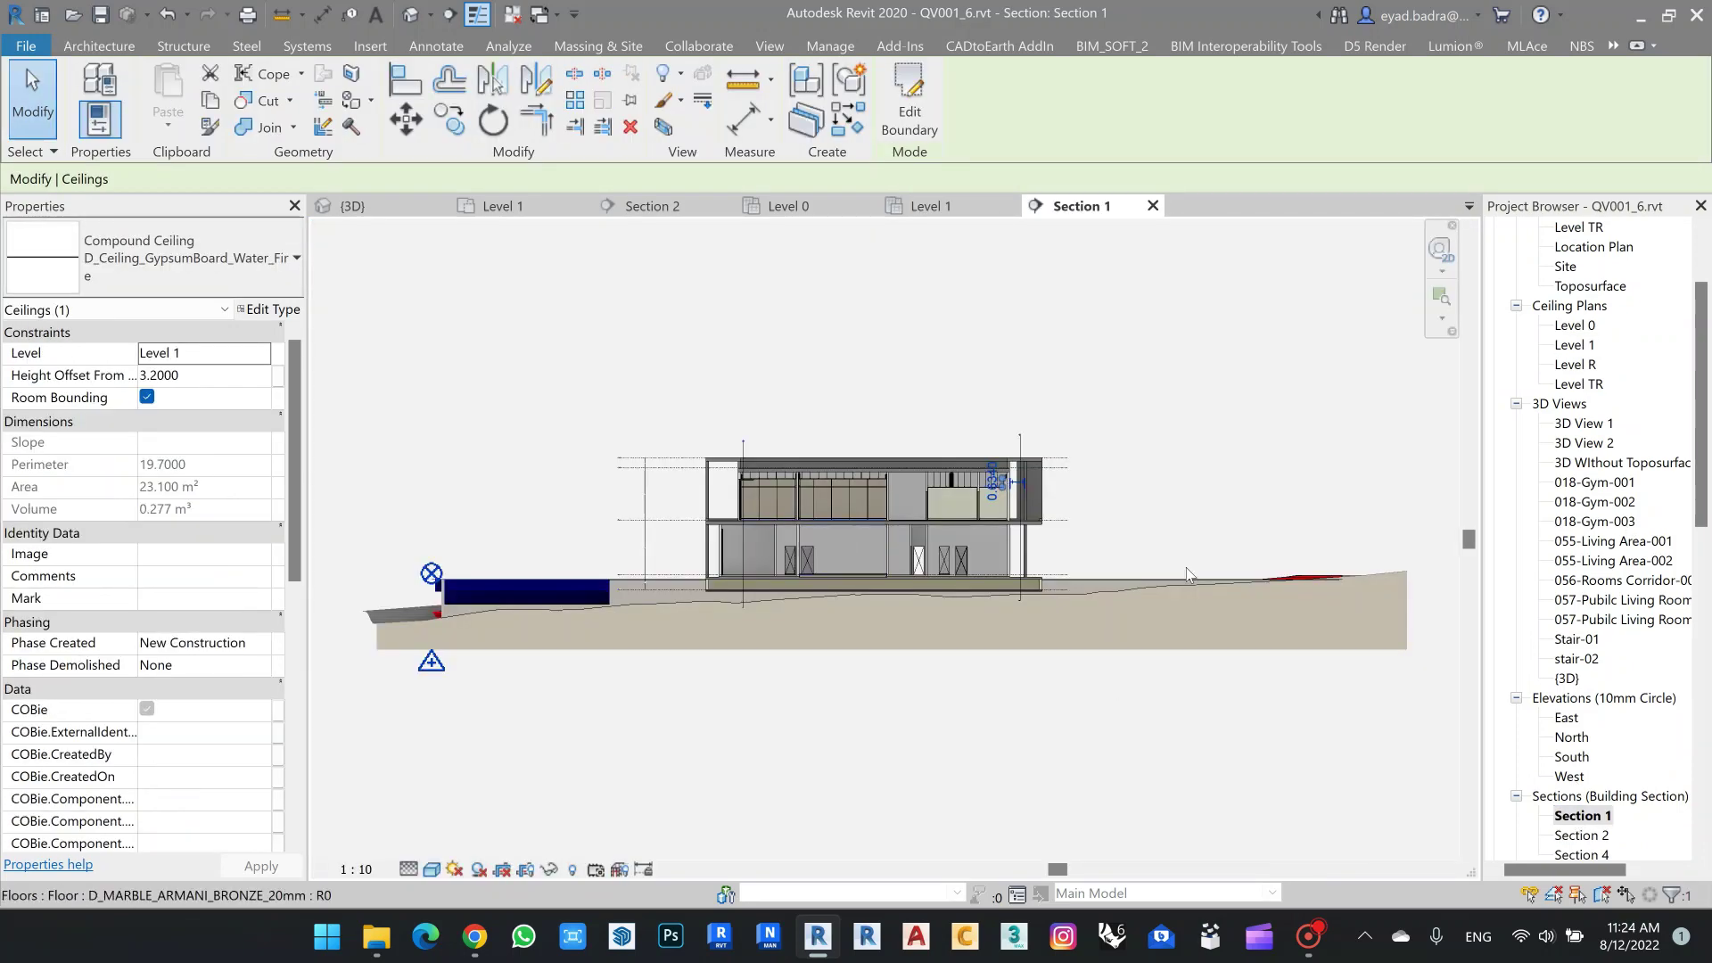
{"action": "scroll", "coordinate": [1621, 747], "scroll_direction": "down", "scroll_amount": 2}
{"action": "double_click", "coordinate": [1581, 757]}
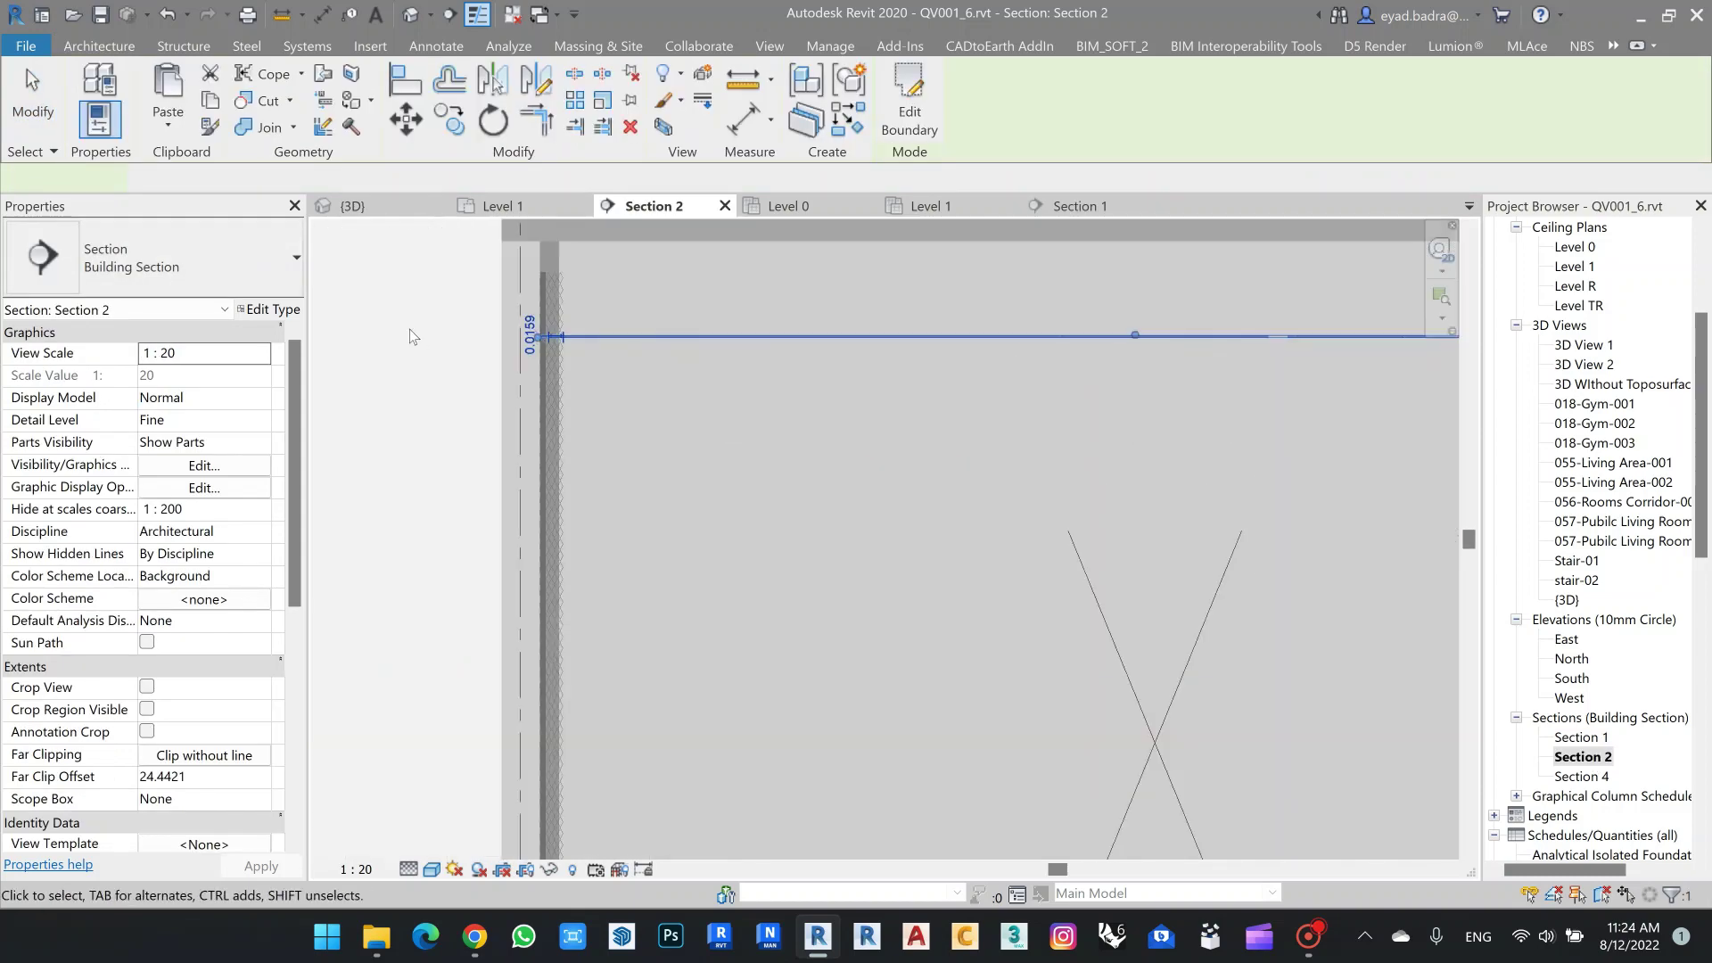
{"action": "scroll", "coordinate": [413, 335], "scroll_direction": "up", "scroll_amount": 3}
{"action": "left_click", "coordinate": [416, 351]}
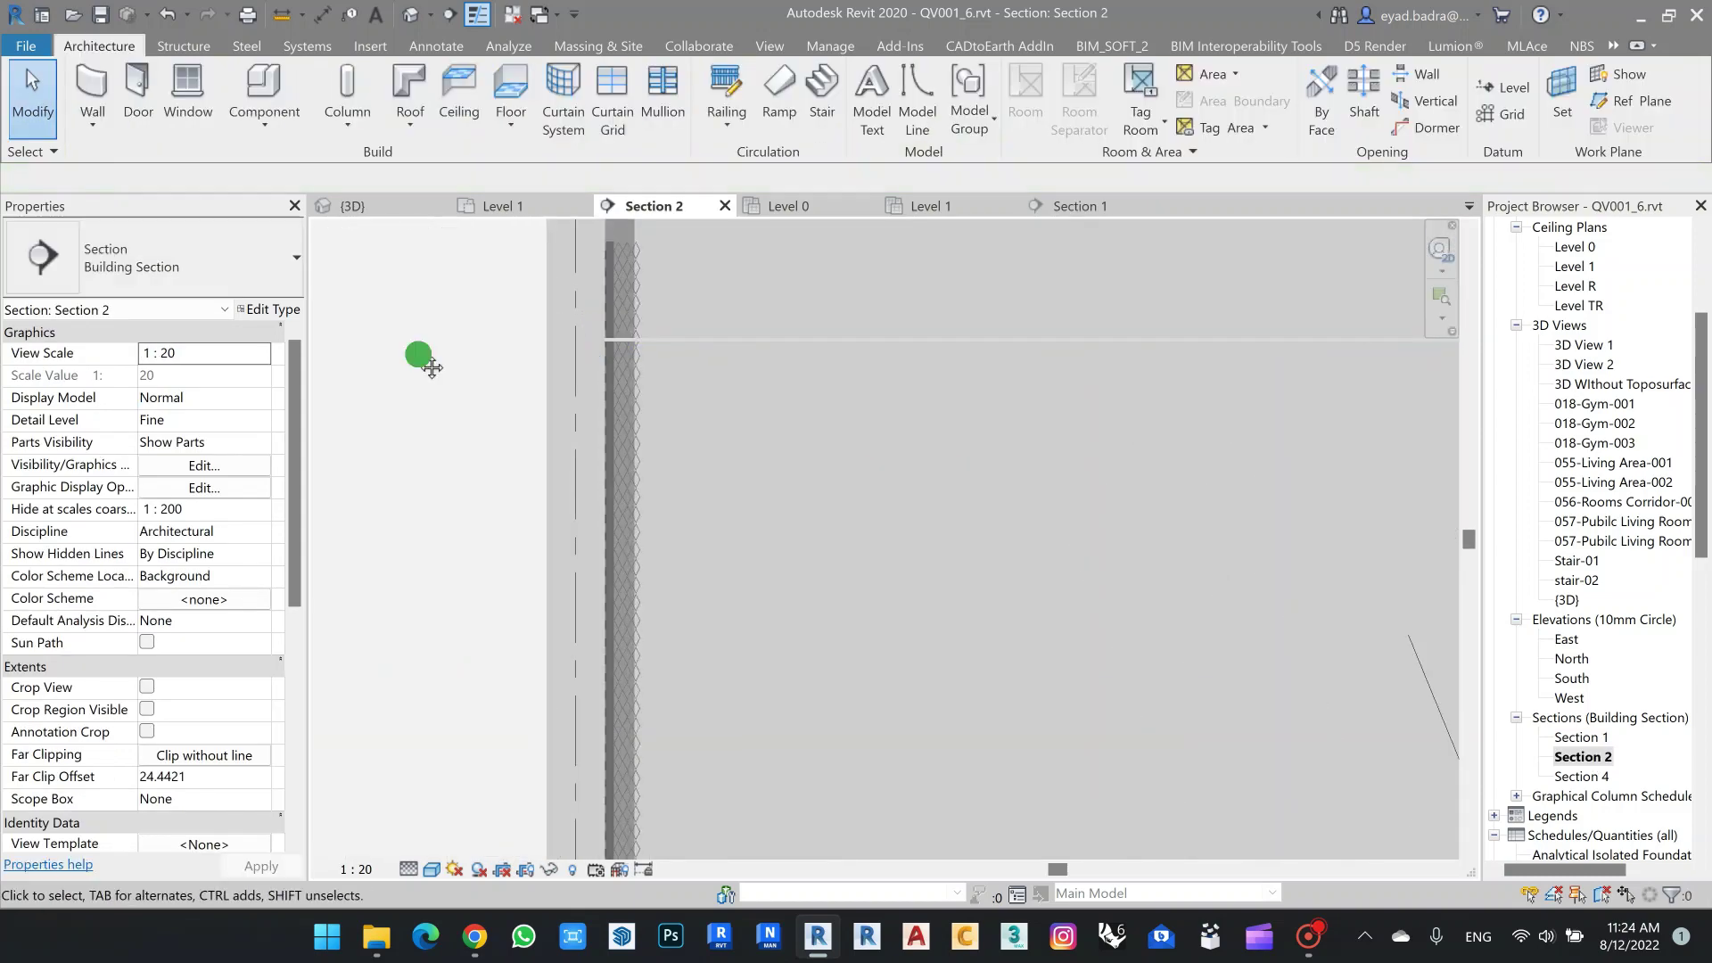
{"action": "middle_click_drag", "start_coordinate": [814, 346], "coordinate": [769, 407]}
{"action": "left_click", "coordinate": [770, 401]}
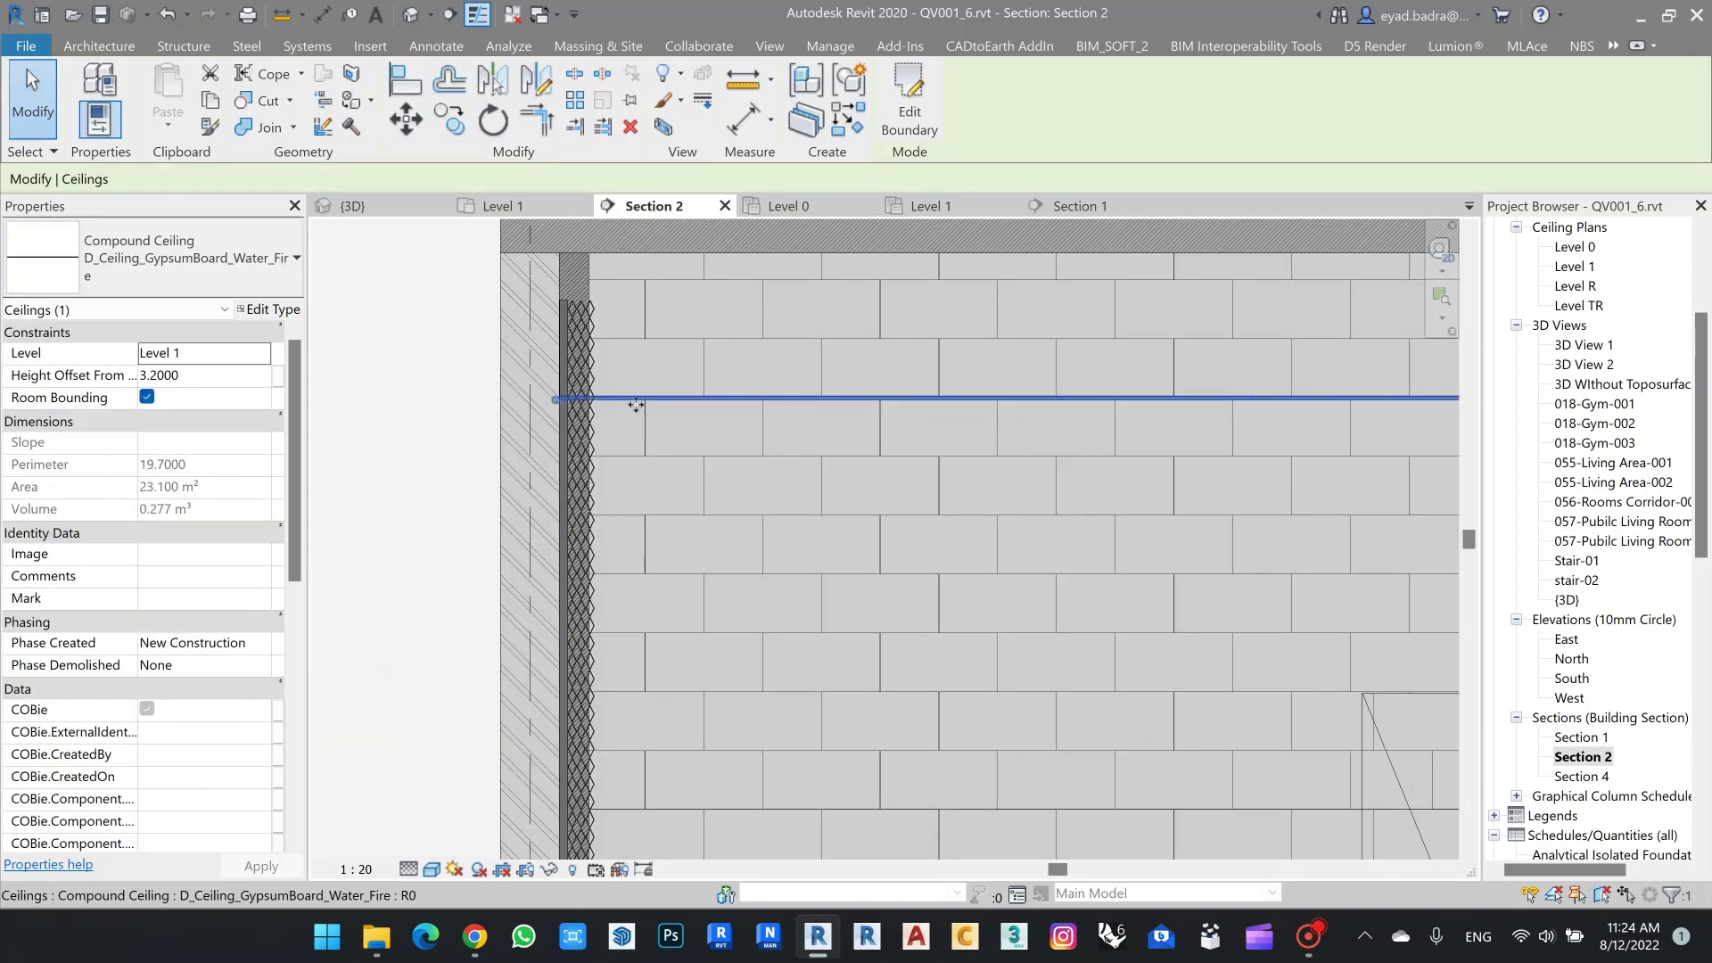
Dimension the vertical gap between the gypsum board ceiling and the underside of the slab above, placing the dimension outside the wall.
{"action": "key", "text": "Escape"}
{"action": "key", "text": "d"}
{"action": "key", "text": "i"}
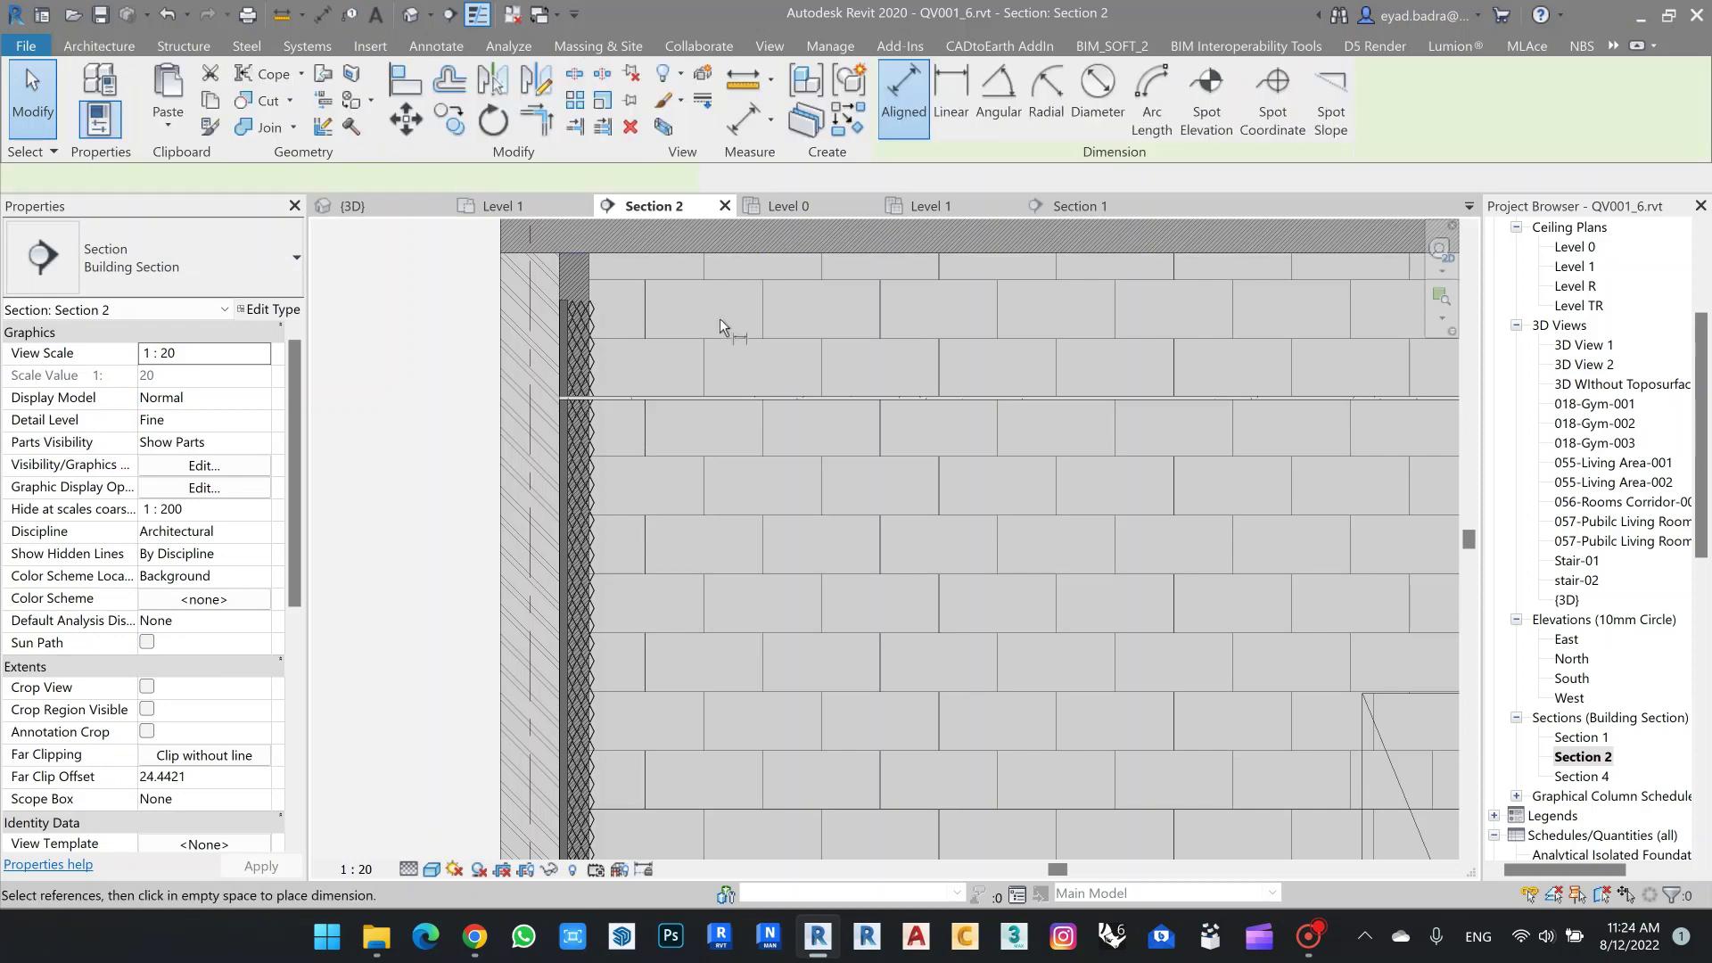
{"action": "scroll", "coordinate": [722, 327], "scroll_direction": "up", "scroll_amount": 3}
{"action": "middle_click_drag", "start_coordinate": [722, 326], "coordinate": [726, 451]}
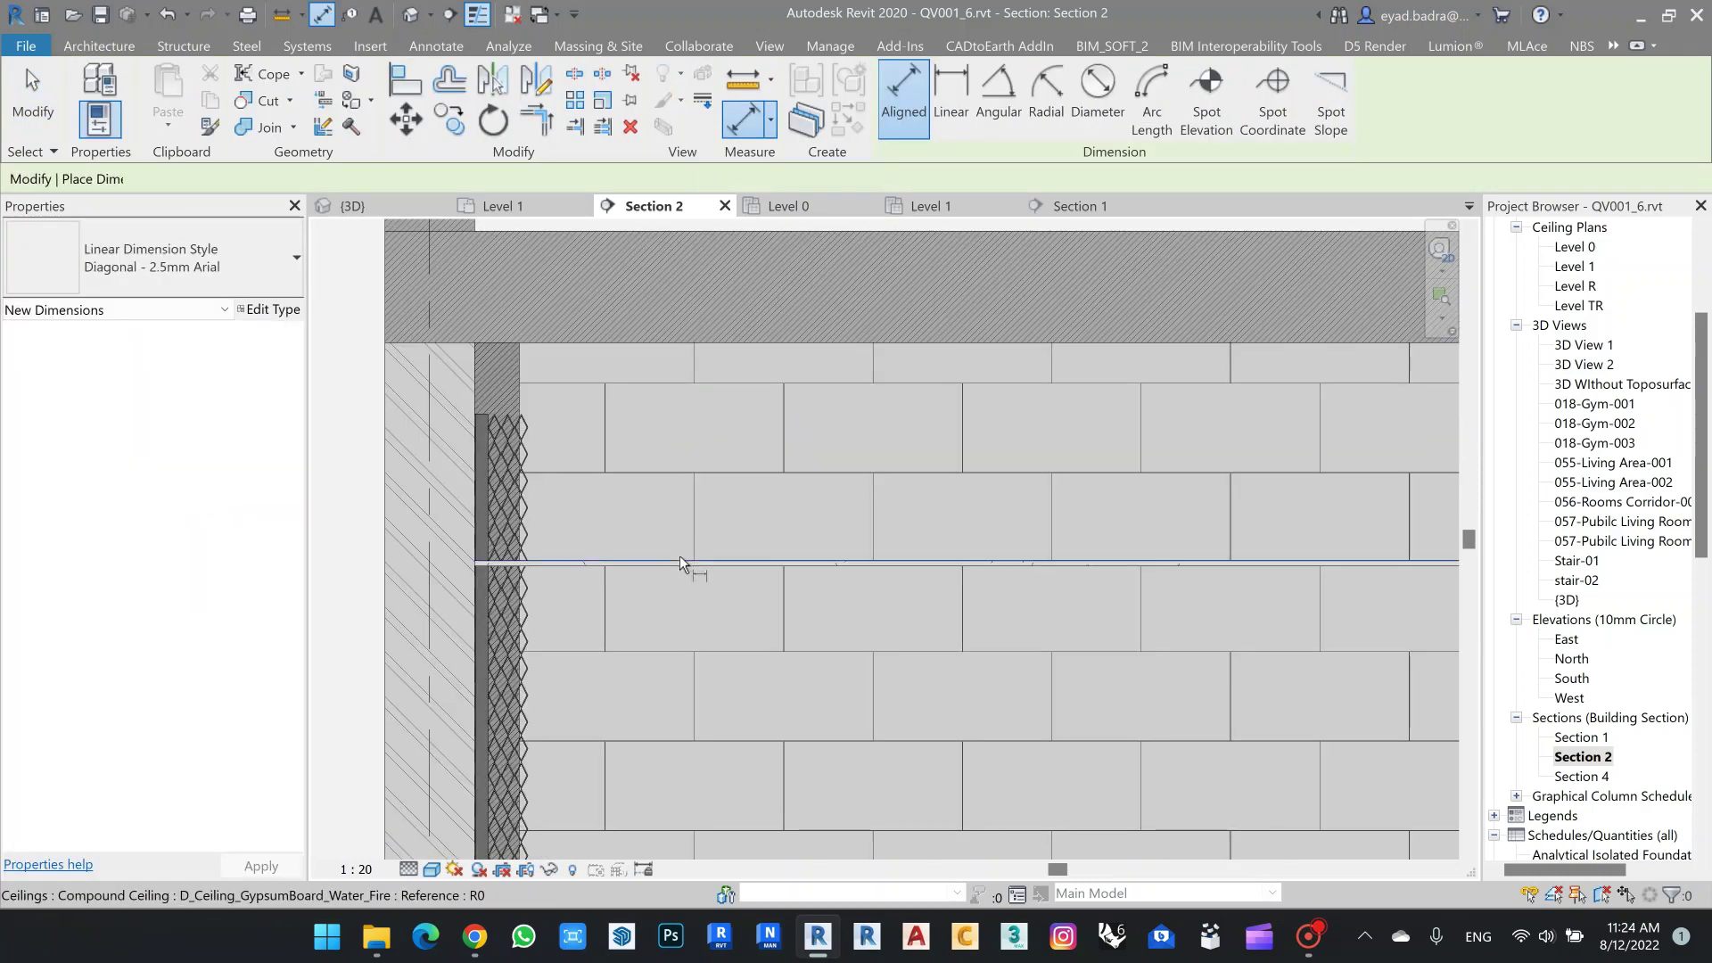
{"action": "left_click", "coordinate": [679, 557]}
{"action": "left_click", "coordinate": [699, 345]}
{"action": "middle_click_drag", "start_coordinate": [714, 361], "coordinate": [815, 410]}
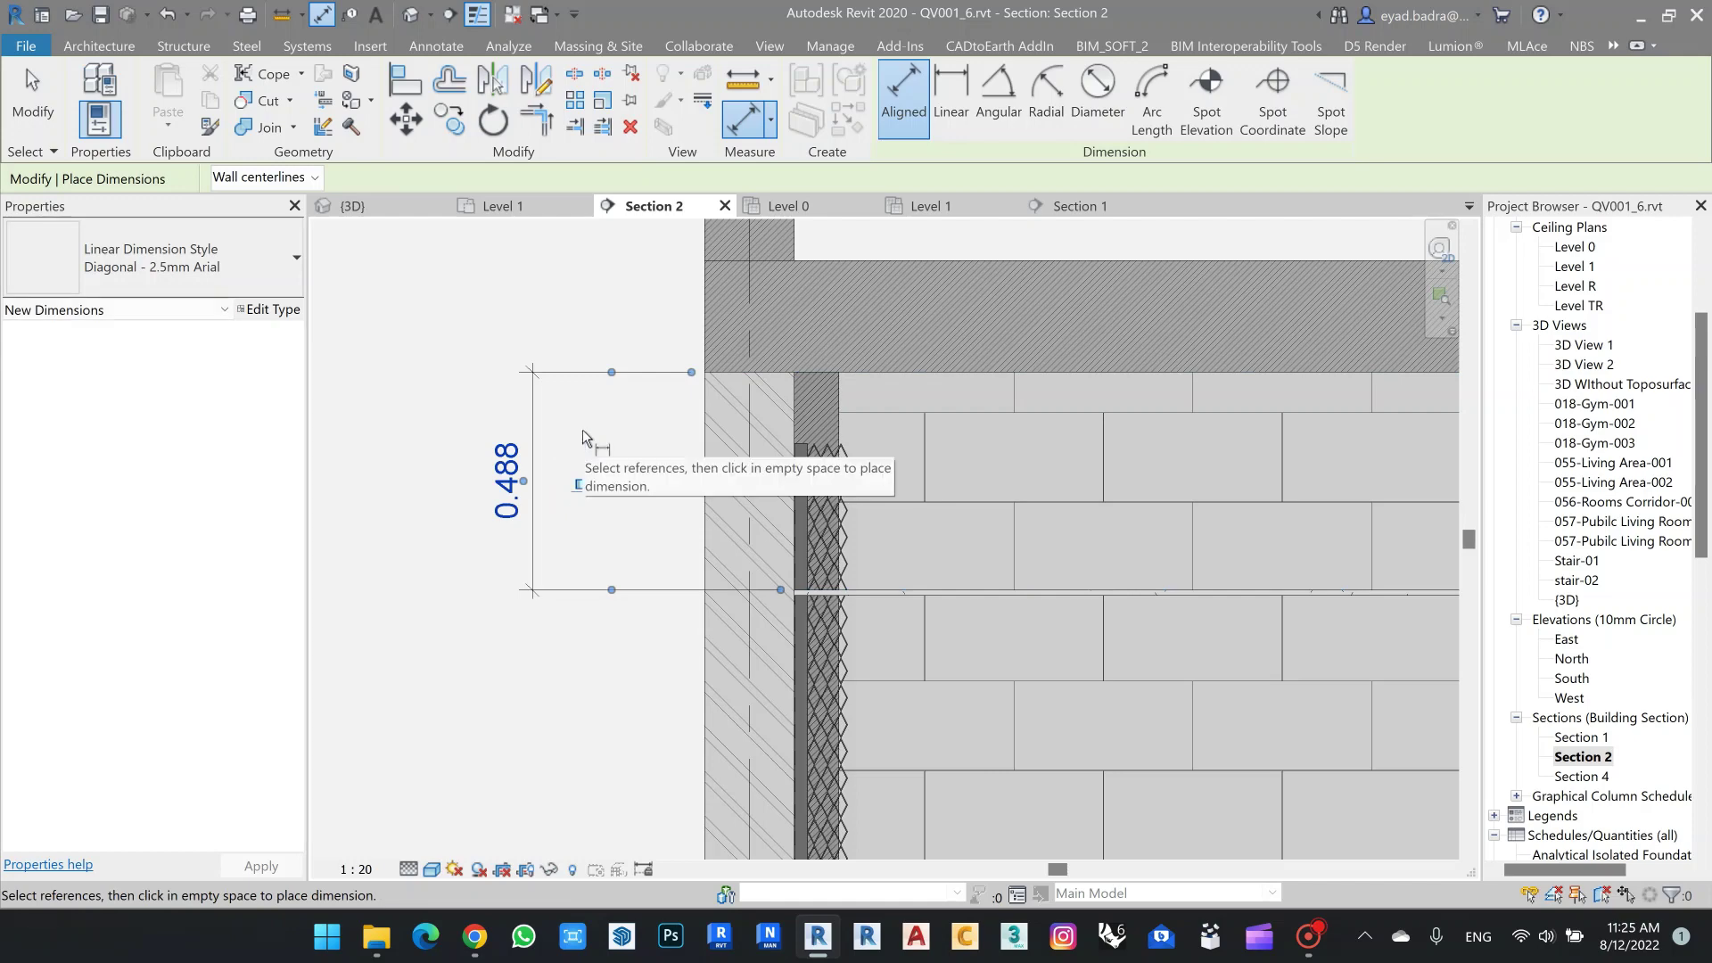
{"action": "scroll", "coordinate": [583, 438], "scroll_direction": "down", "scroll_amount": 1}
{"action": "middle_click_drag", "start_coordinate": [597, 428], "coordinate": [419, 418]}
{"action": "scroll", "coordinate": [901, 474], "scroll_direction": "down", "scroll_amount": 2}
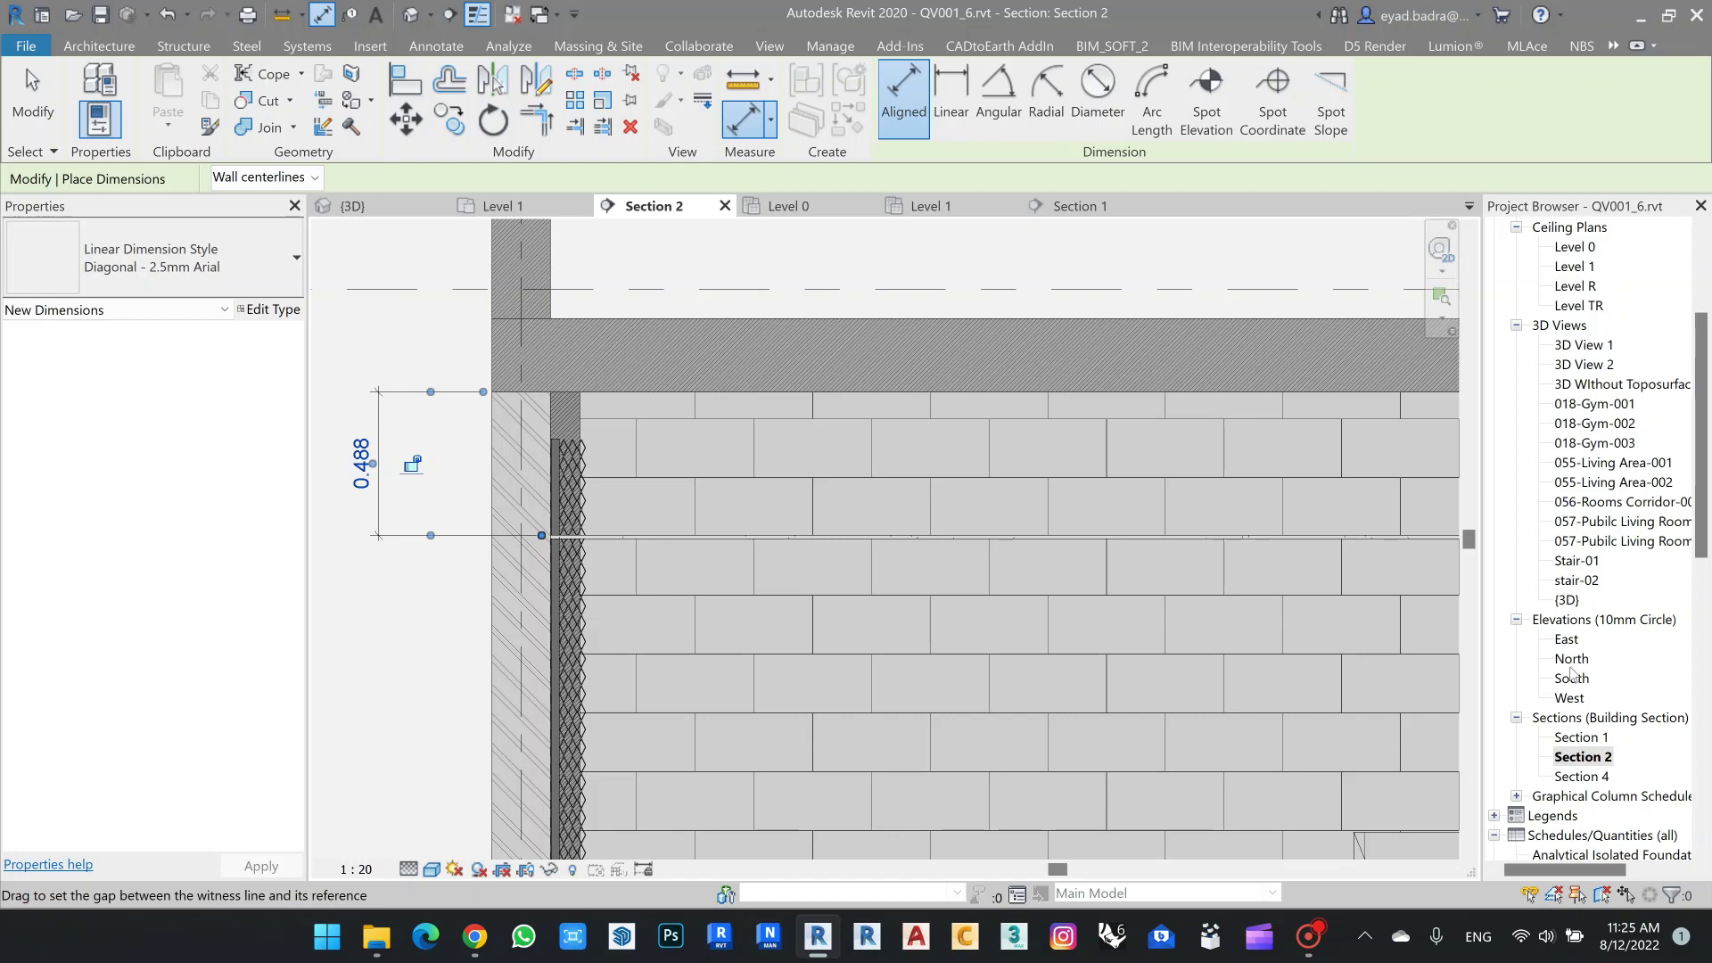
Open the Level 1 floor plan and focus on Bed Room 02.
{"action": "scroll", "coordinate": [1630, 393], "scroll_direction": "up", "scroll_amount": 3}
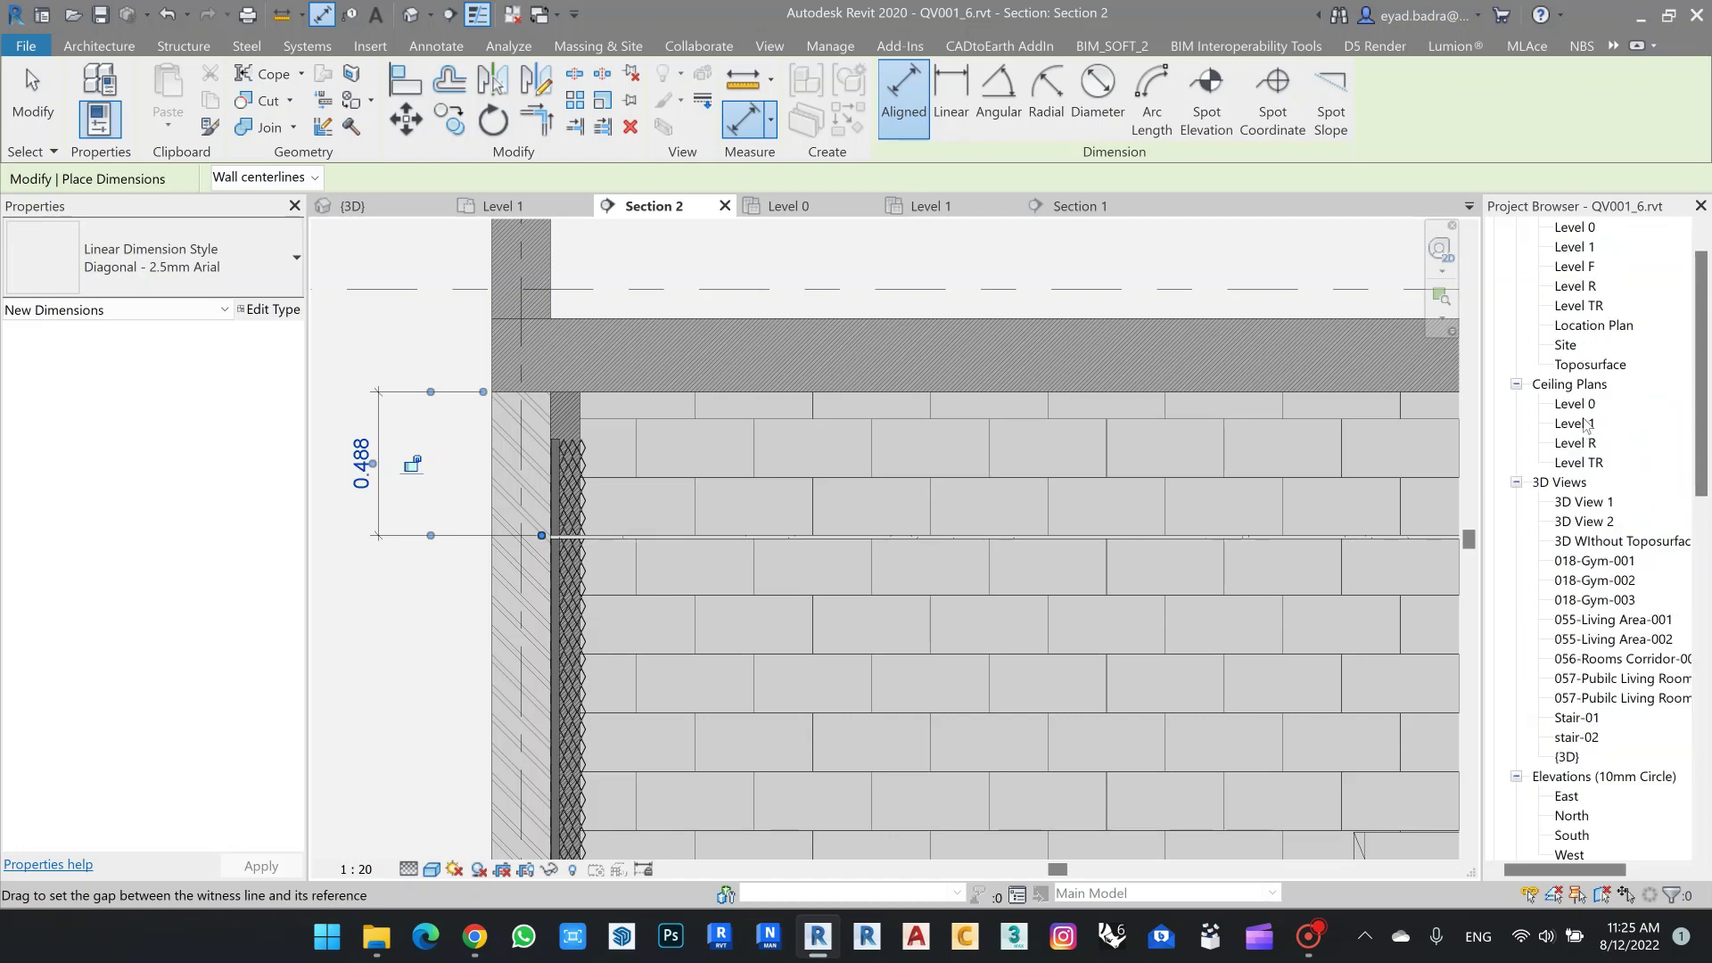
{"action": "scroll", "coordinate": [1586, 419], "scroll_direction": "up", "scroll_amount": 1}
{"action": "double_click", "coordinate": [1574, 286]}
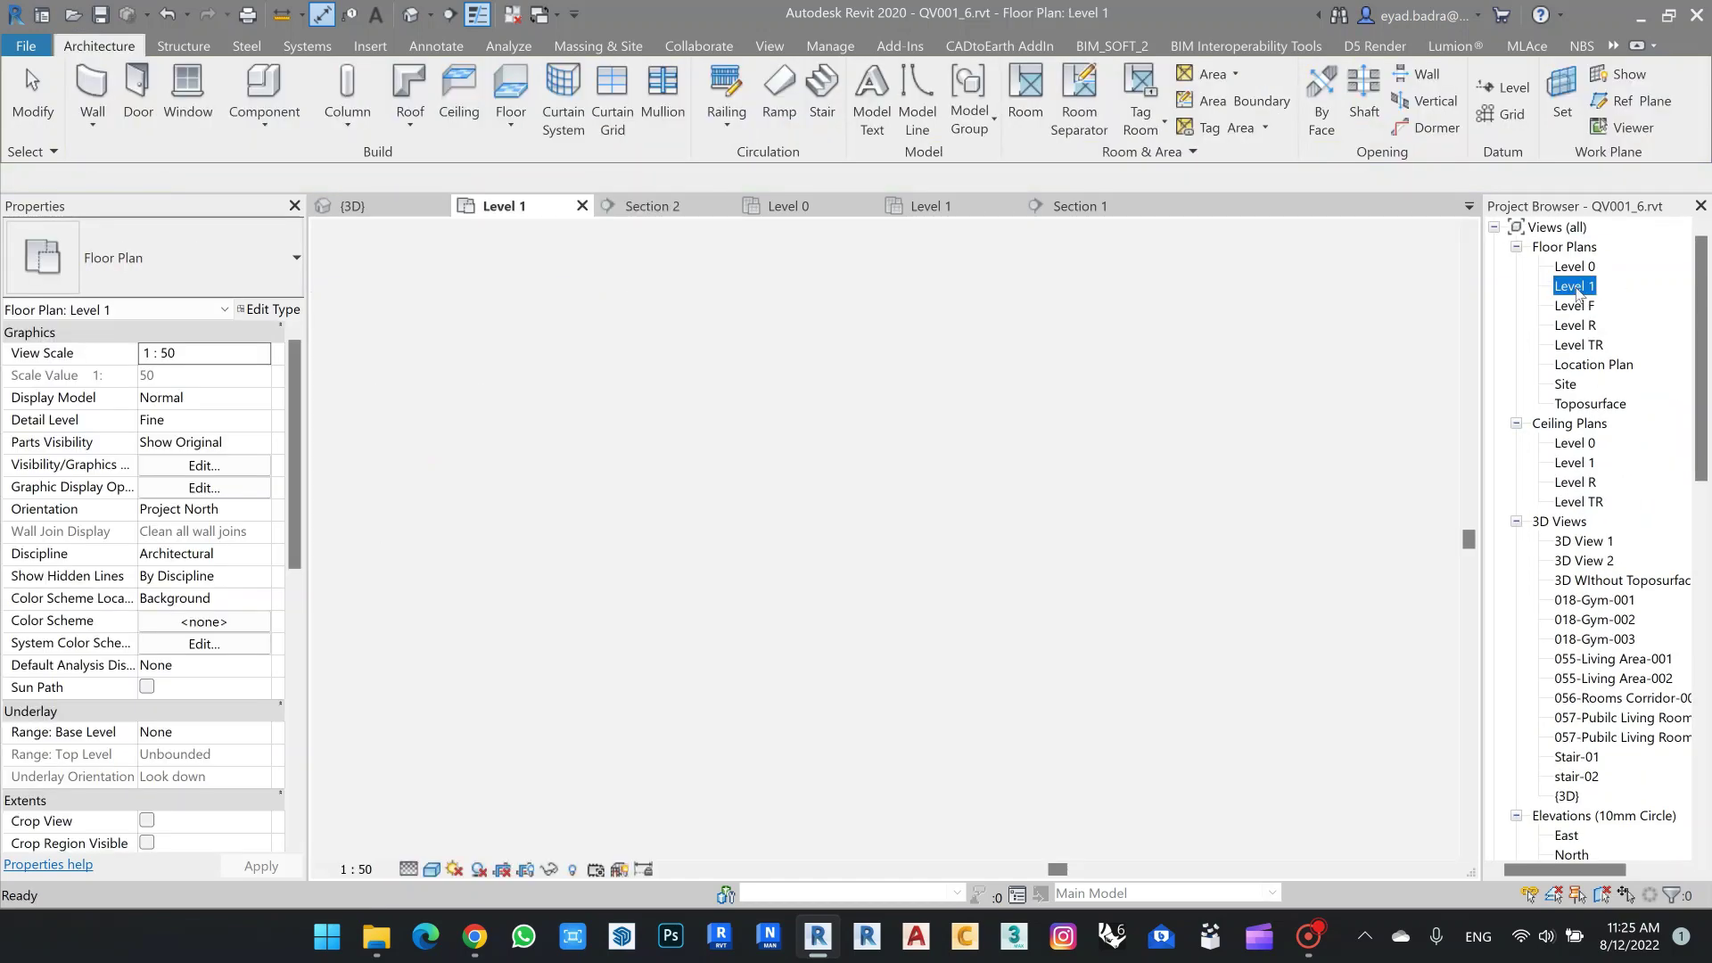
{"action": "scroll", "coordinate": [623, 588], "scroll_direction": "up", "scroll_amount": 5}
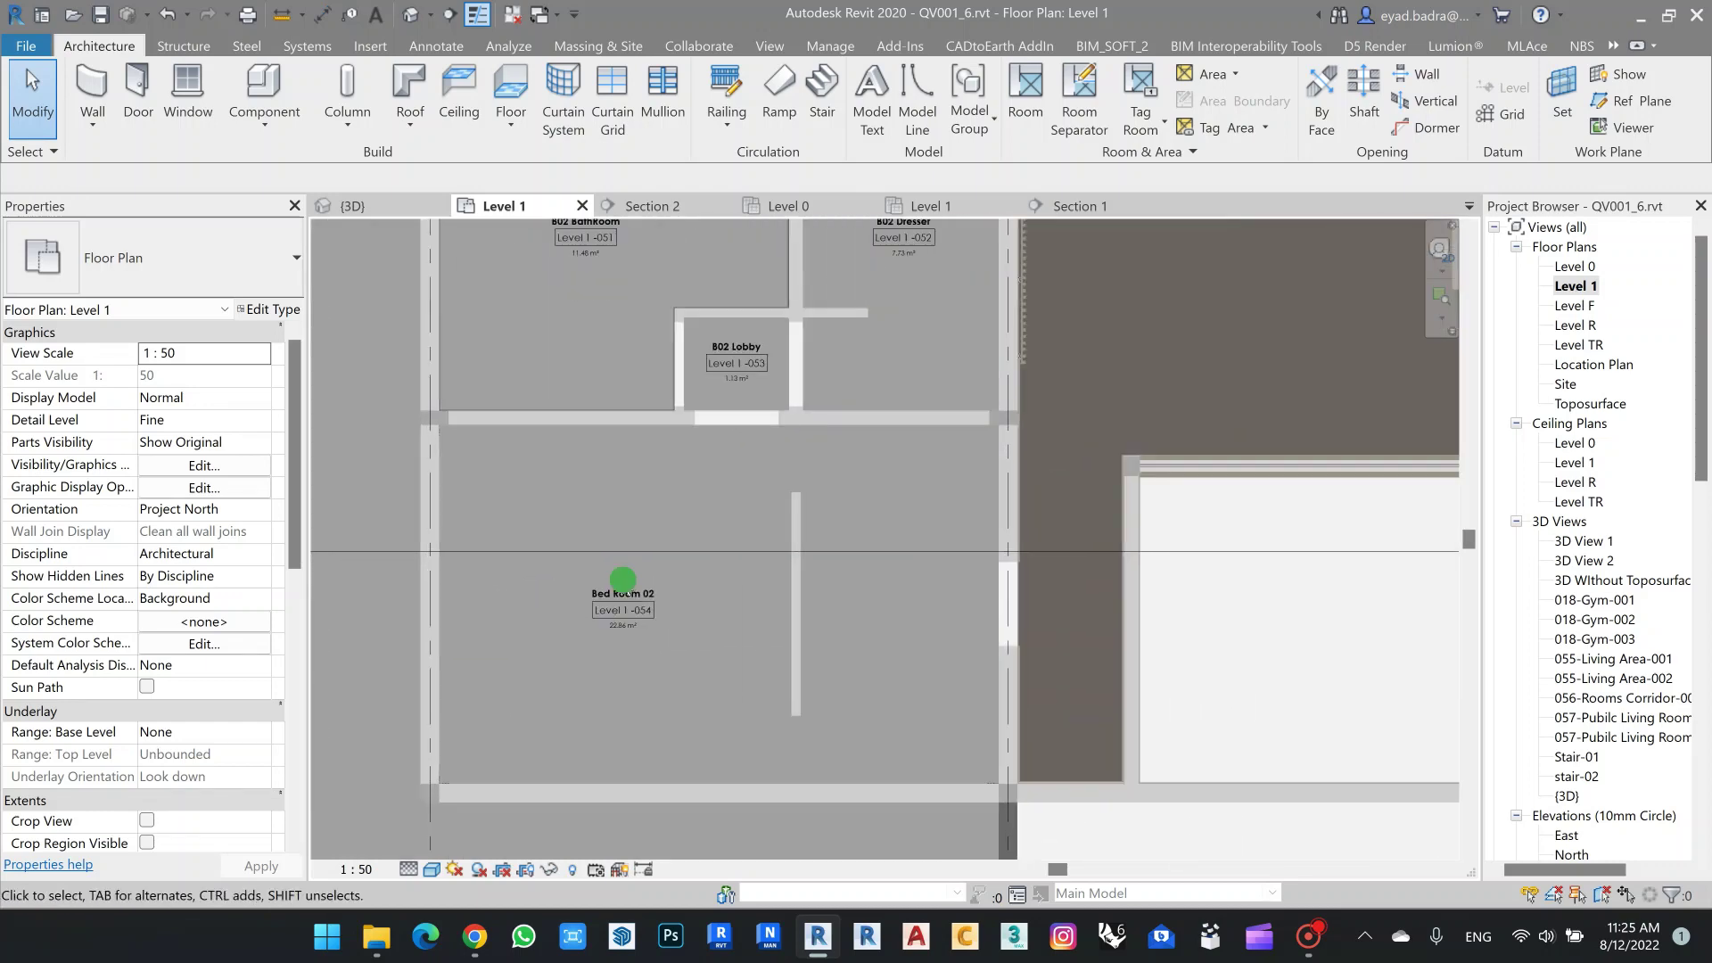
{"action": "middle_click_drag", "start_coordinate": [623, 580], "coordinate": [595, 508]}
Add an aligned dimension across Bed Room 02's longer side, between the inner faces of its two opposite walls.
{"action": "left_click", "coordinate": [322, 15]}
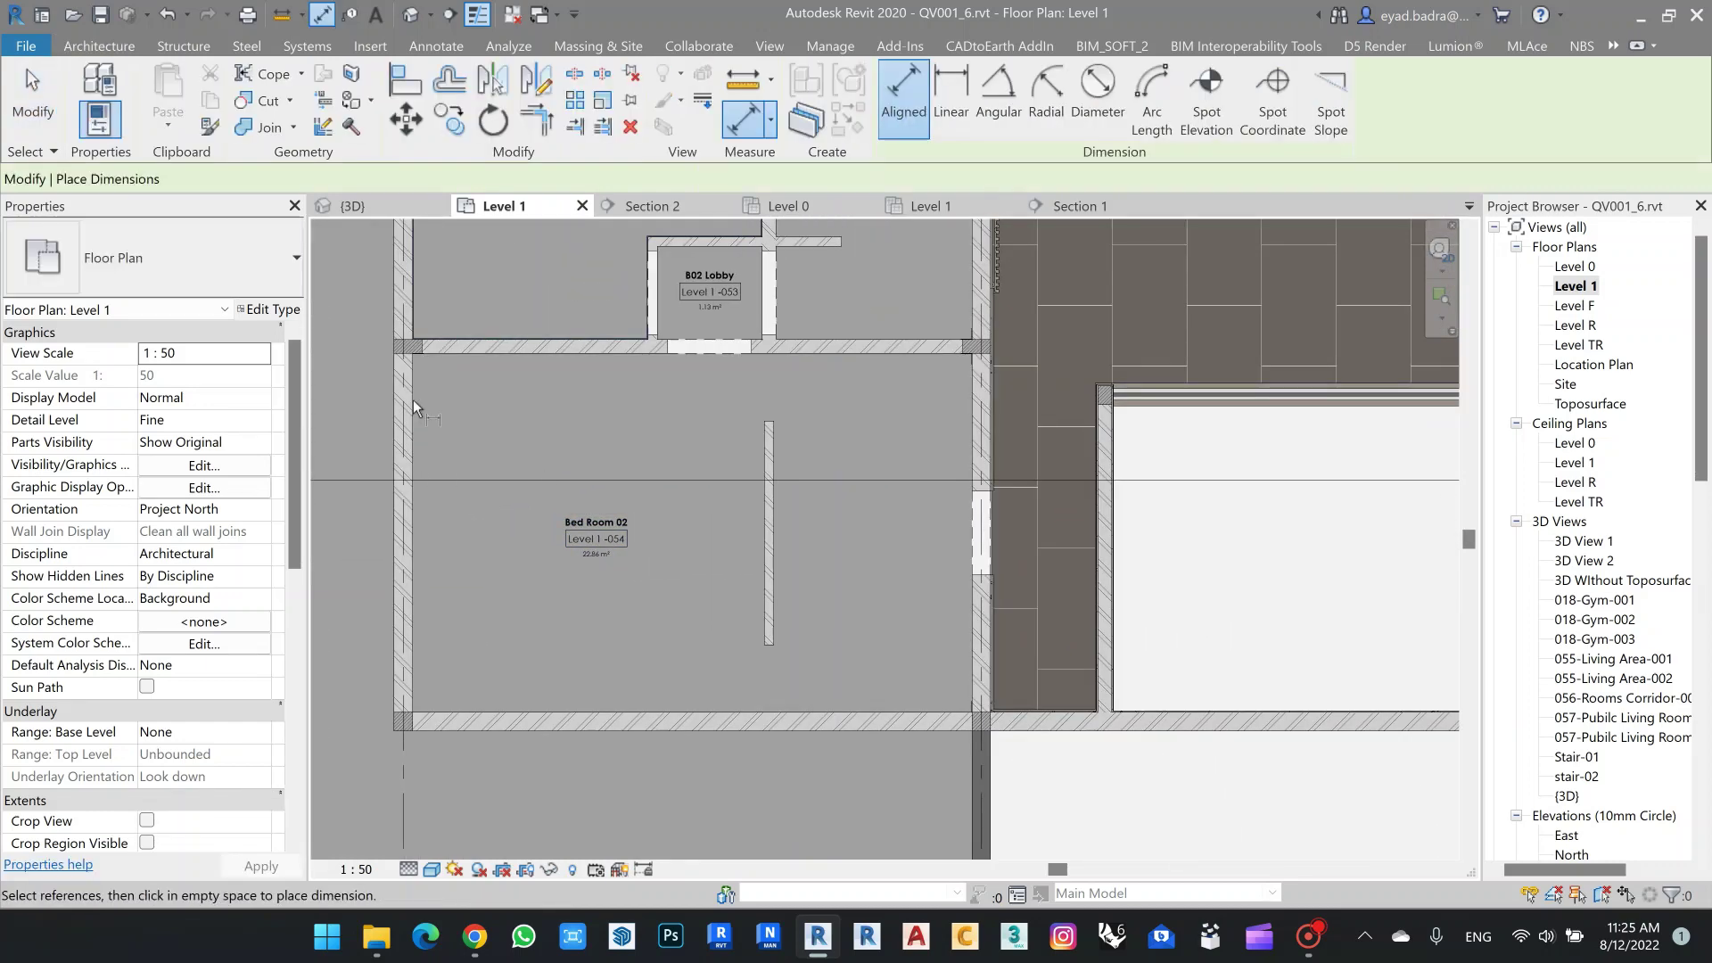
{"action": "scroll", "coordinate": [414, 400], "scroll_direction": "up", "scroll_amount": 3}
{"action": "left_click", "coordinate": [411, 399]}
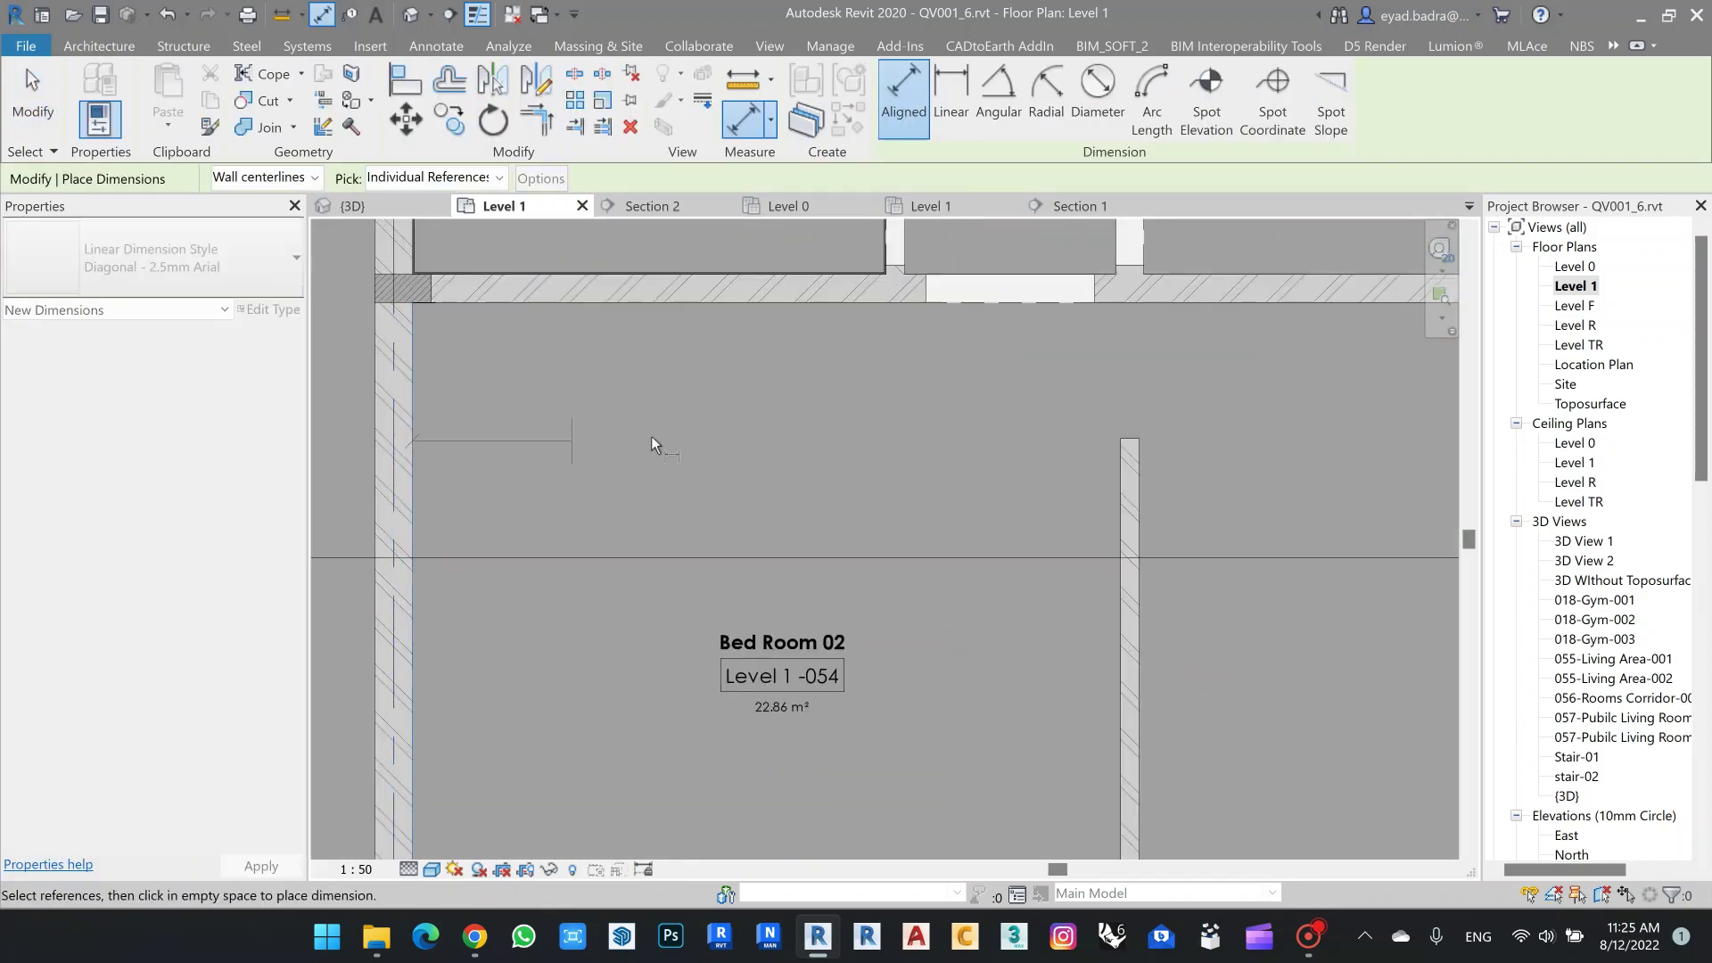
{"action": "scroll", "coordinate": [651, 436], "scroll_direction": "down", "scroll_amount": 2}
{"action": "left_click", "coordinate": [1062, 402]}
{"action": "left_click", "coordinate": [781, 408]}
{"action": "middle_click_drag", "start_coordinate": [695, 375], "coordinate": [859, 326]}
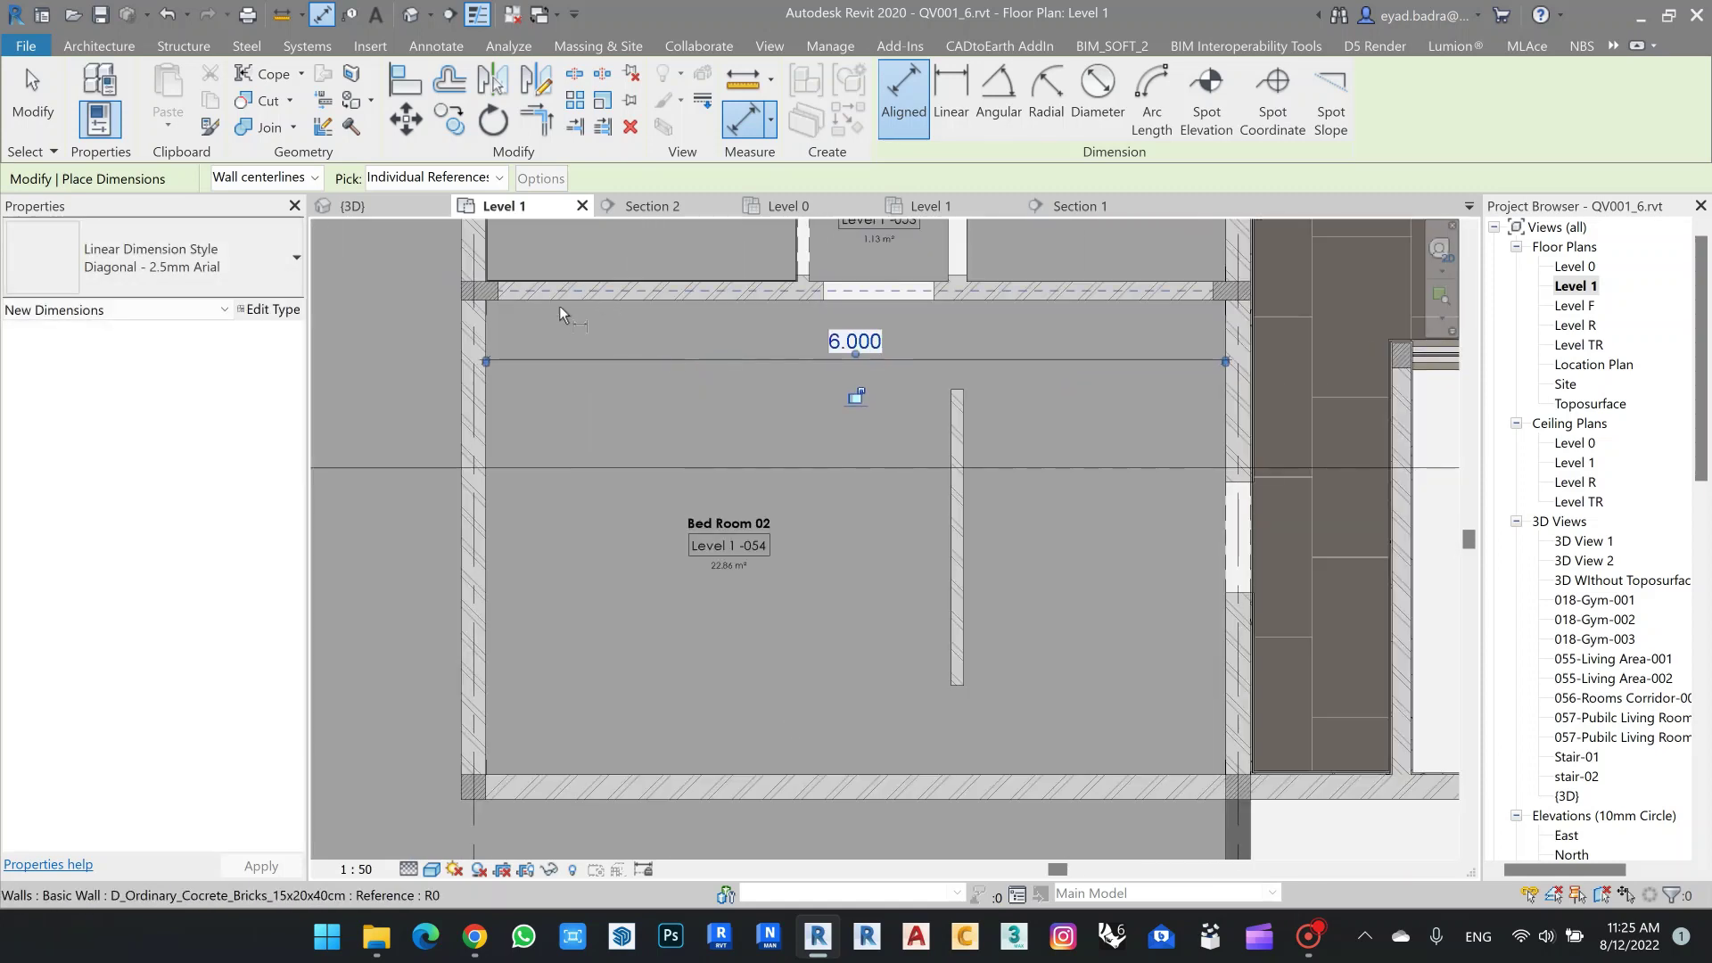
Add an aligned dimension along Bed Room 02's shorter side, between the inner faces of its upper and lower walls.
{"action": "left_click", "coordinate": [560, 299]}
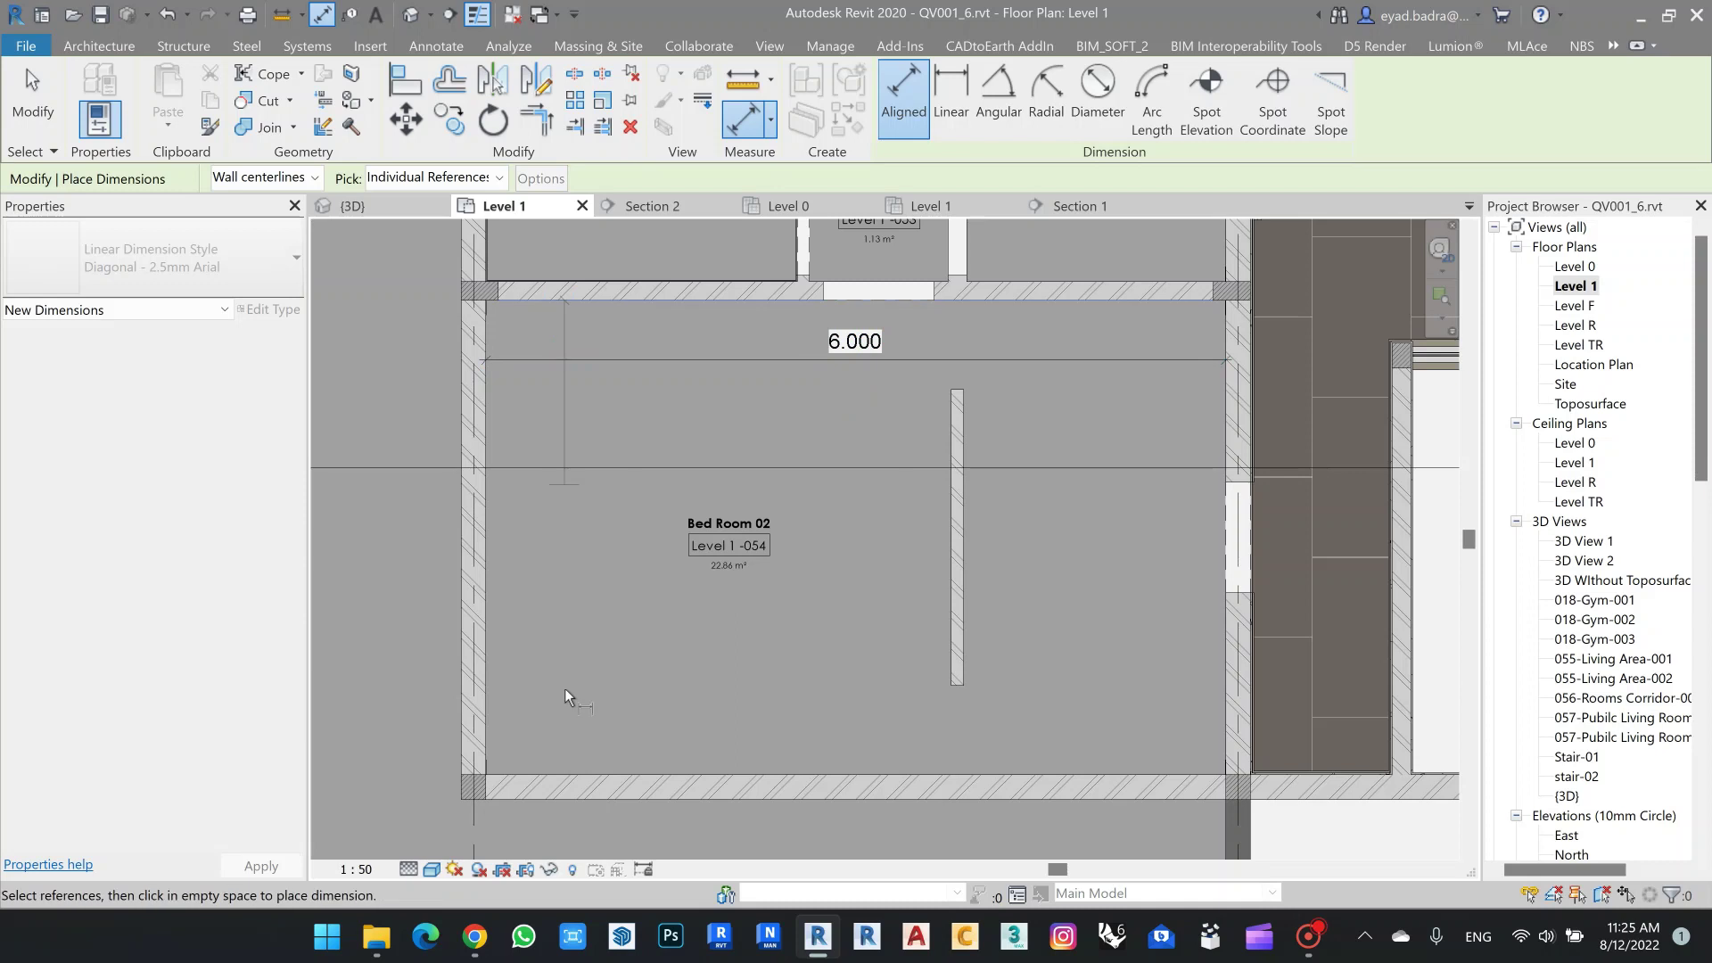
{"action": "left_click", "coordinate": [567, 774]}
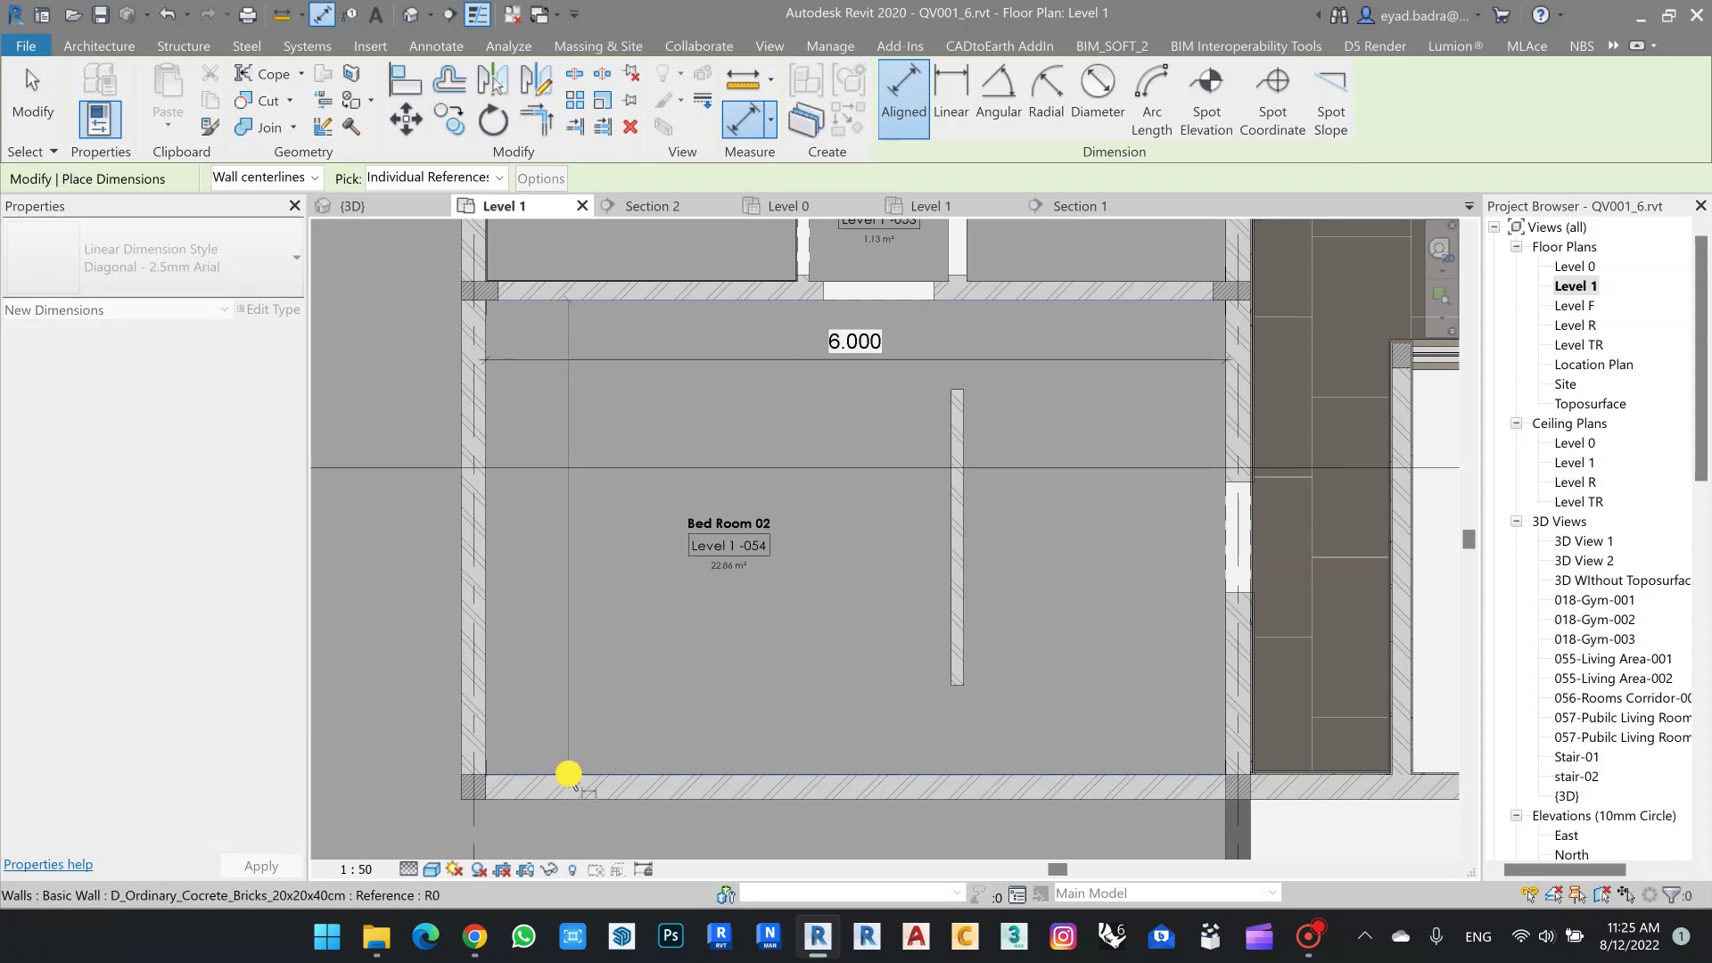
{"action": "left_click", "coordinate": [603, 718]}
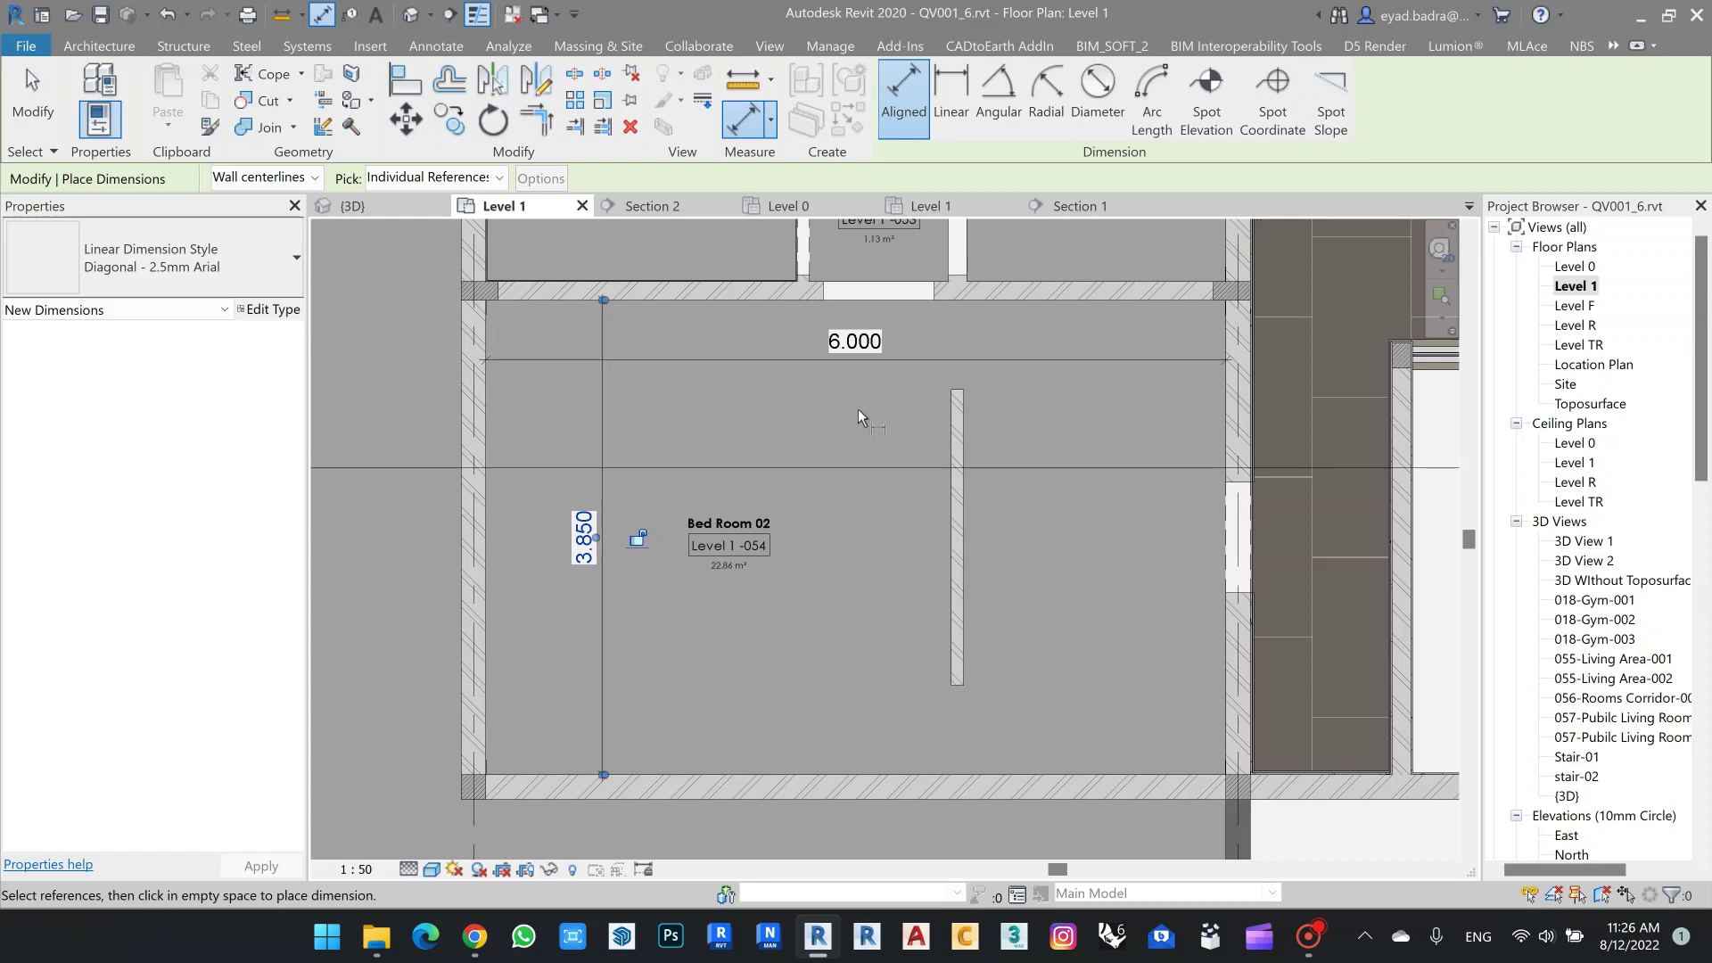
{"action": "key", "text": "Escape"}
{"action": "key", "text": "Escape"}
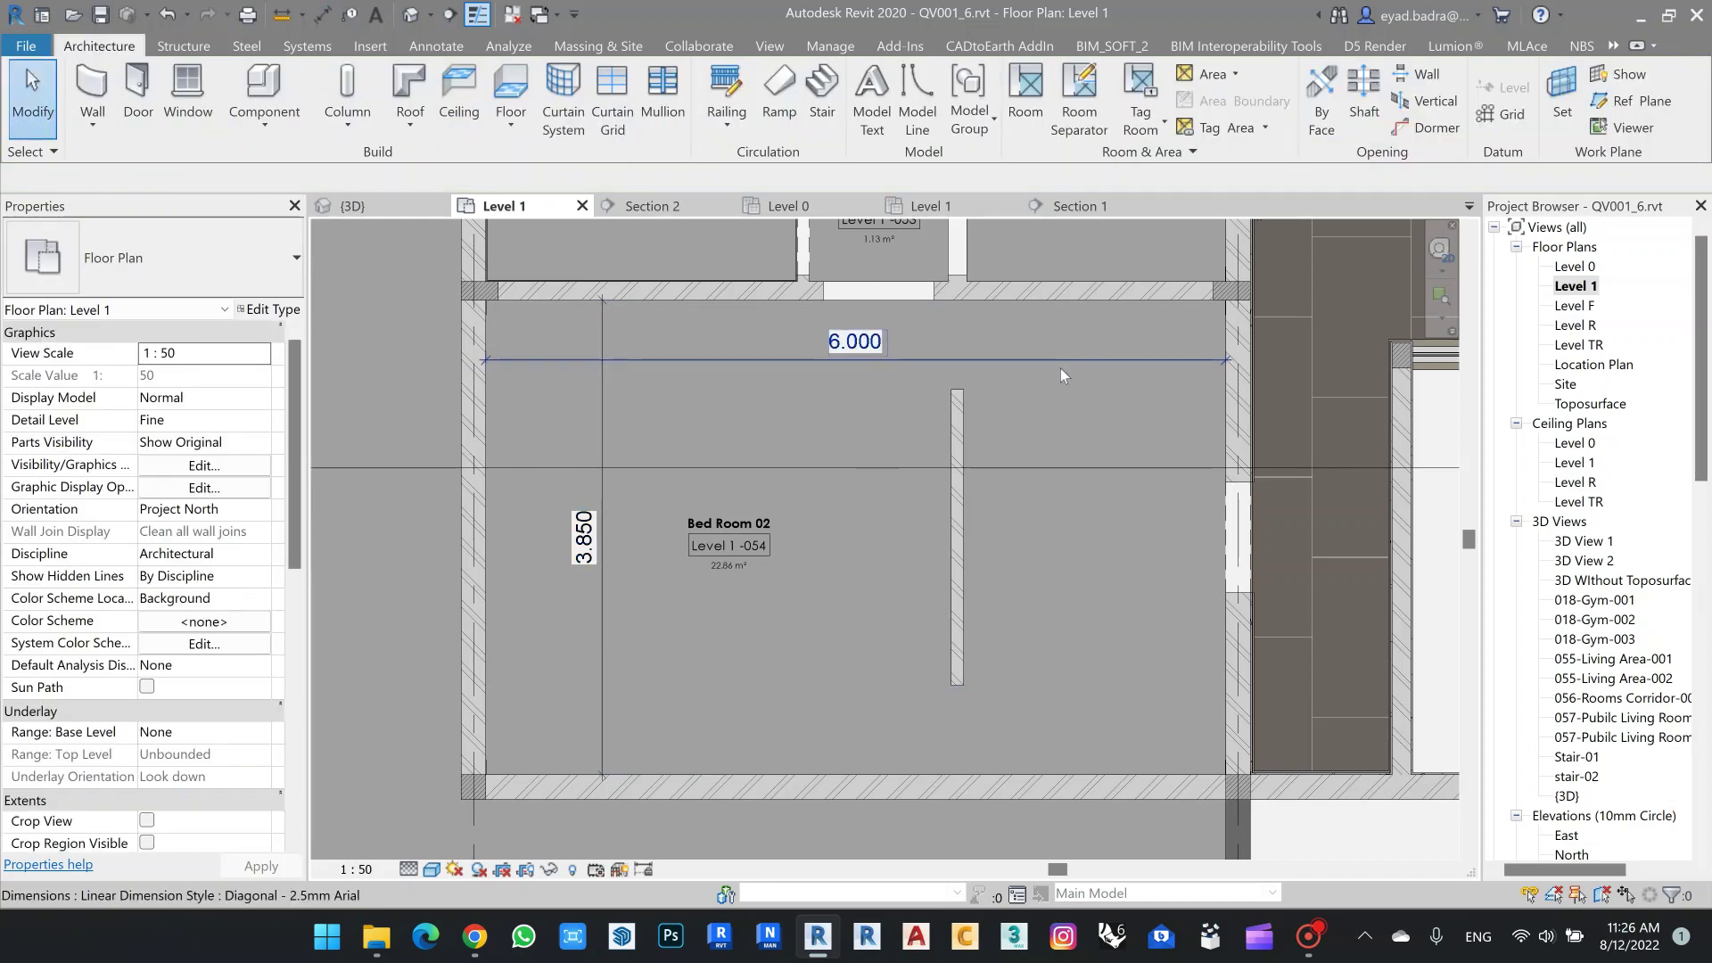
Create a new family from the Metric Generic Model.rft template.
{"action": "middle_click_drag", "start_coordinate": [1062, 375], "coordinate": [1045, 387]}
{"action": "left_click", "coordinate": [41, 16]}
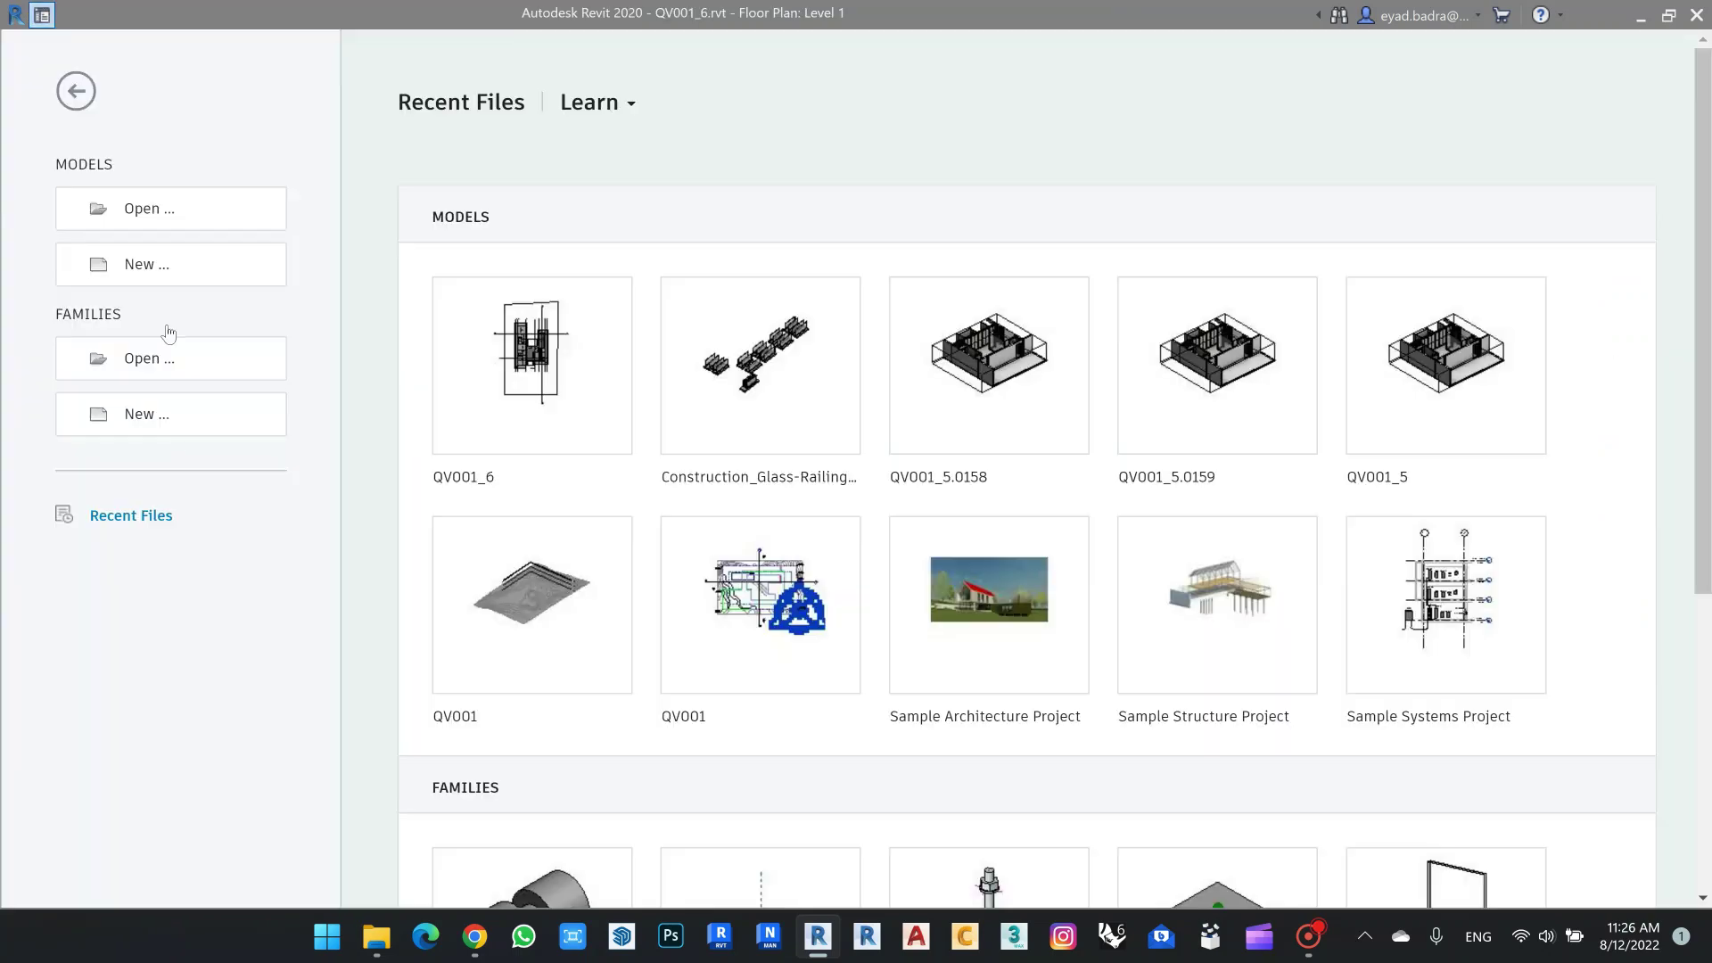
{"action": "left_click", "coordinate": [161, 424]}
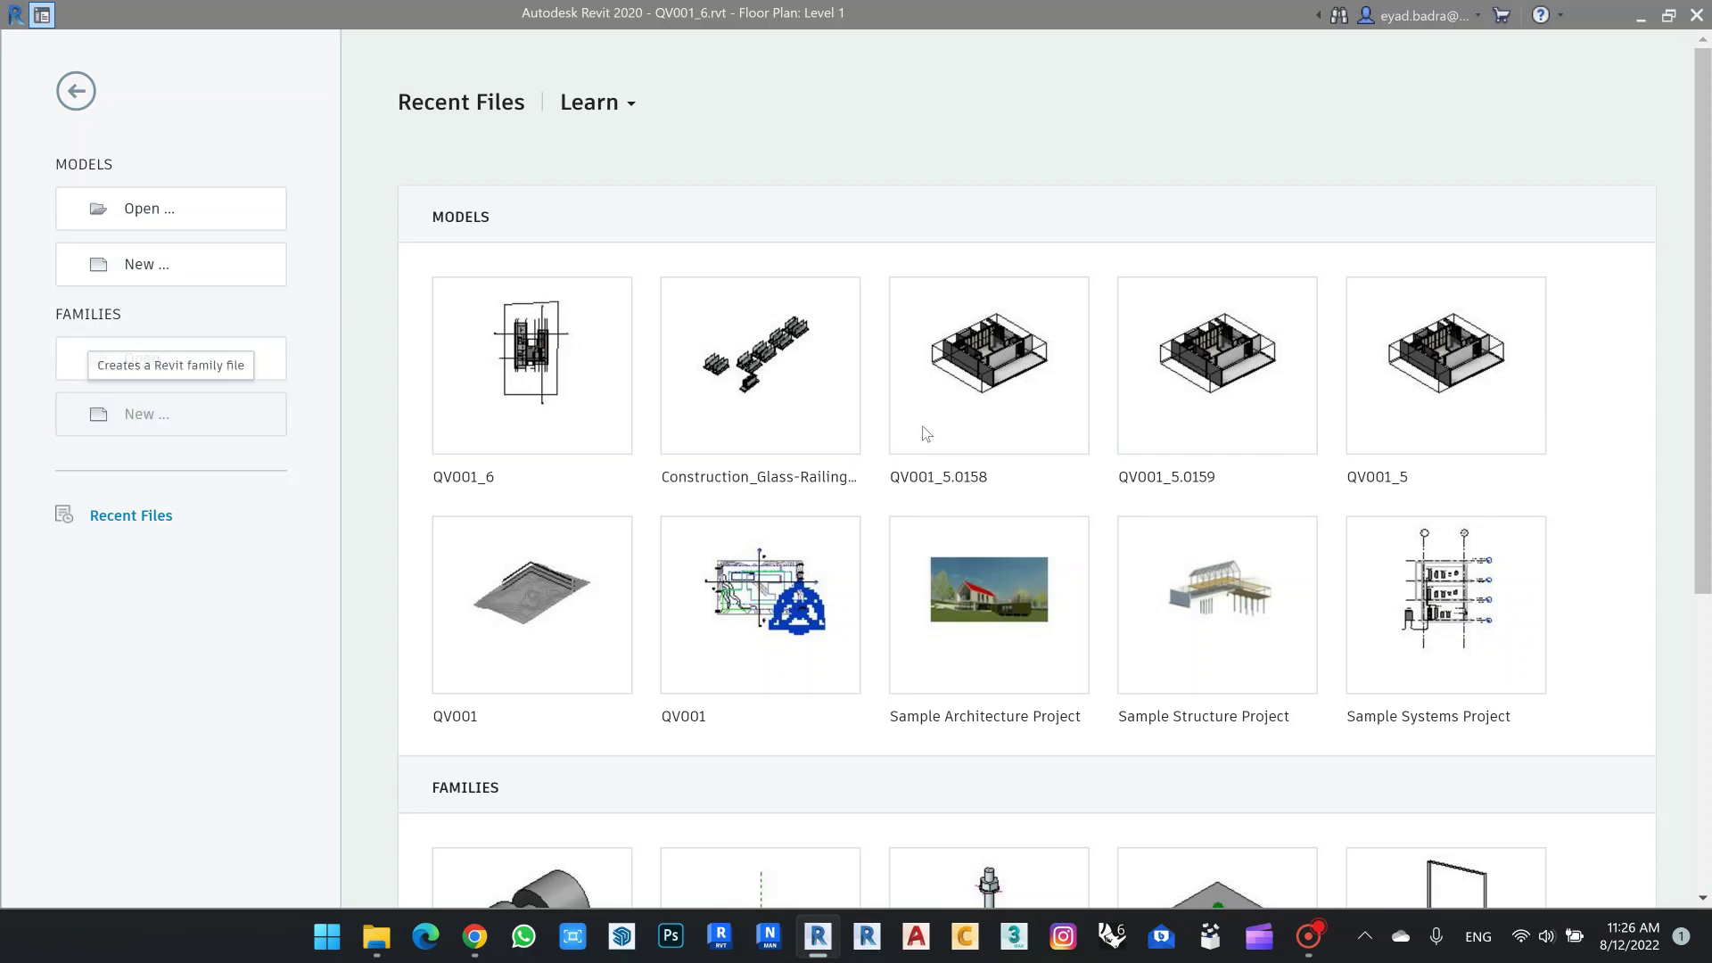
{"action": "scroll", "coordinate": [680, 483], "scroll_direction": "down", "scroll_amount": 1}
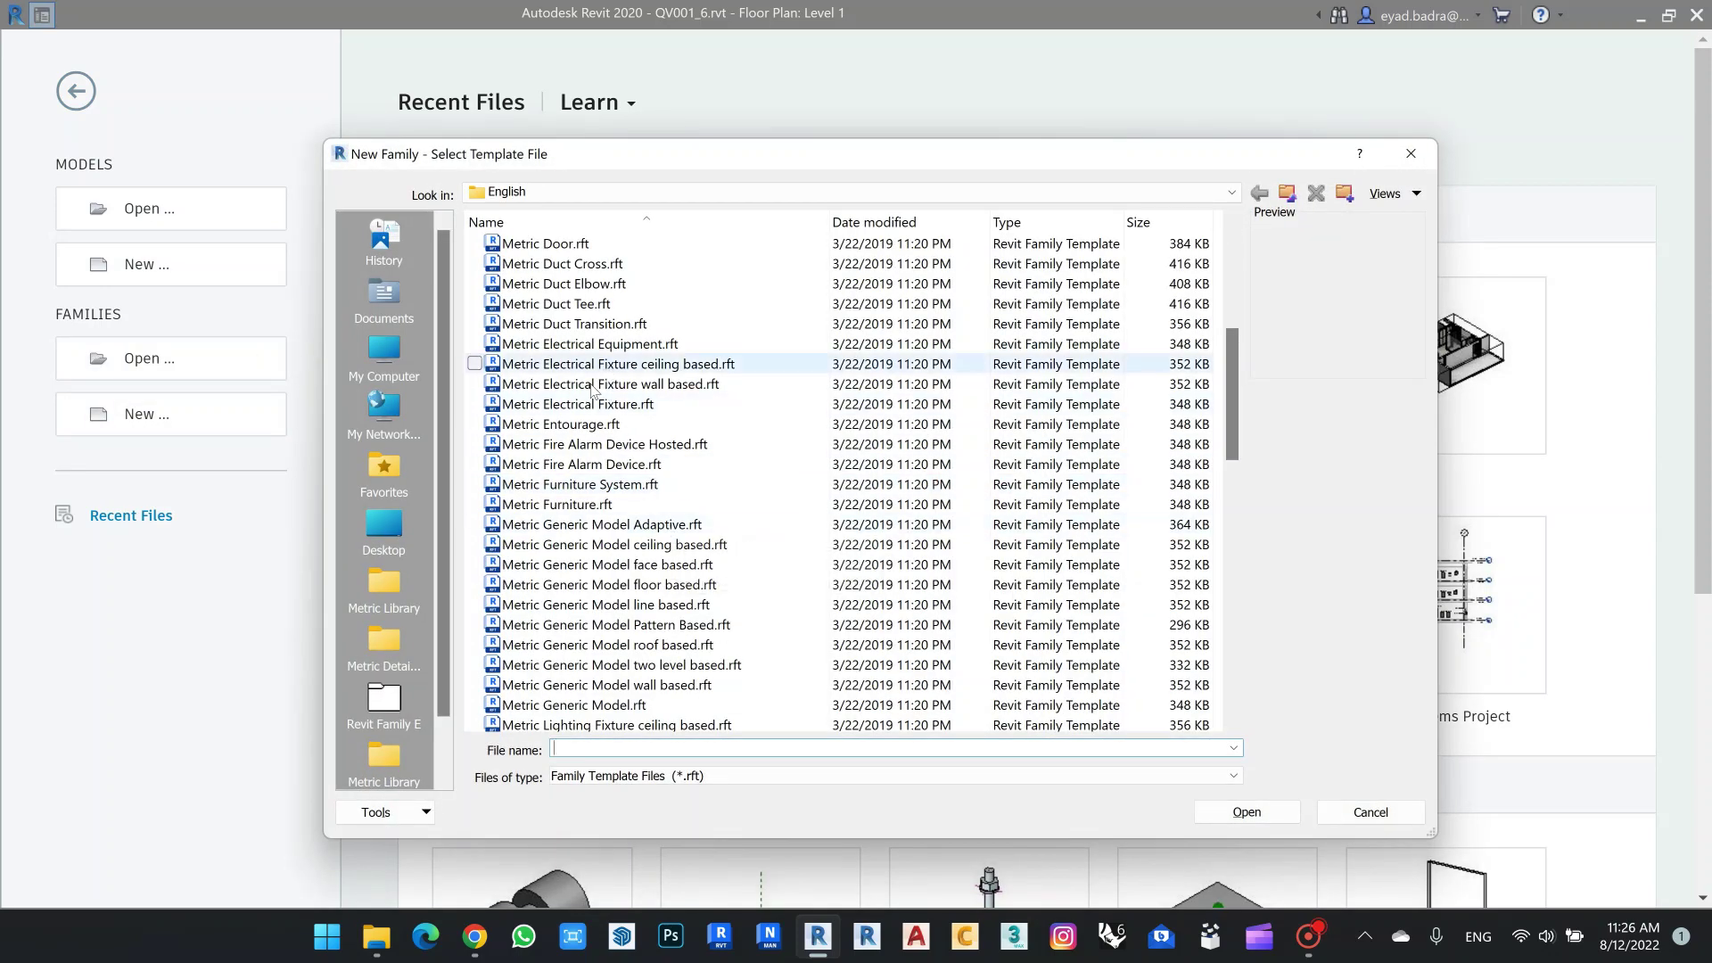
{"action": "scroll", "coordinate": [603, 406], "scroll_direction": "down", "scroll_amount": 2}
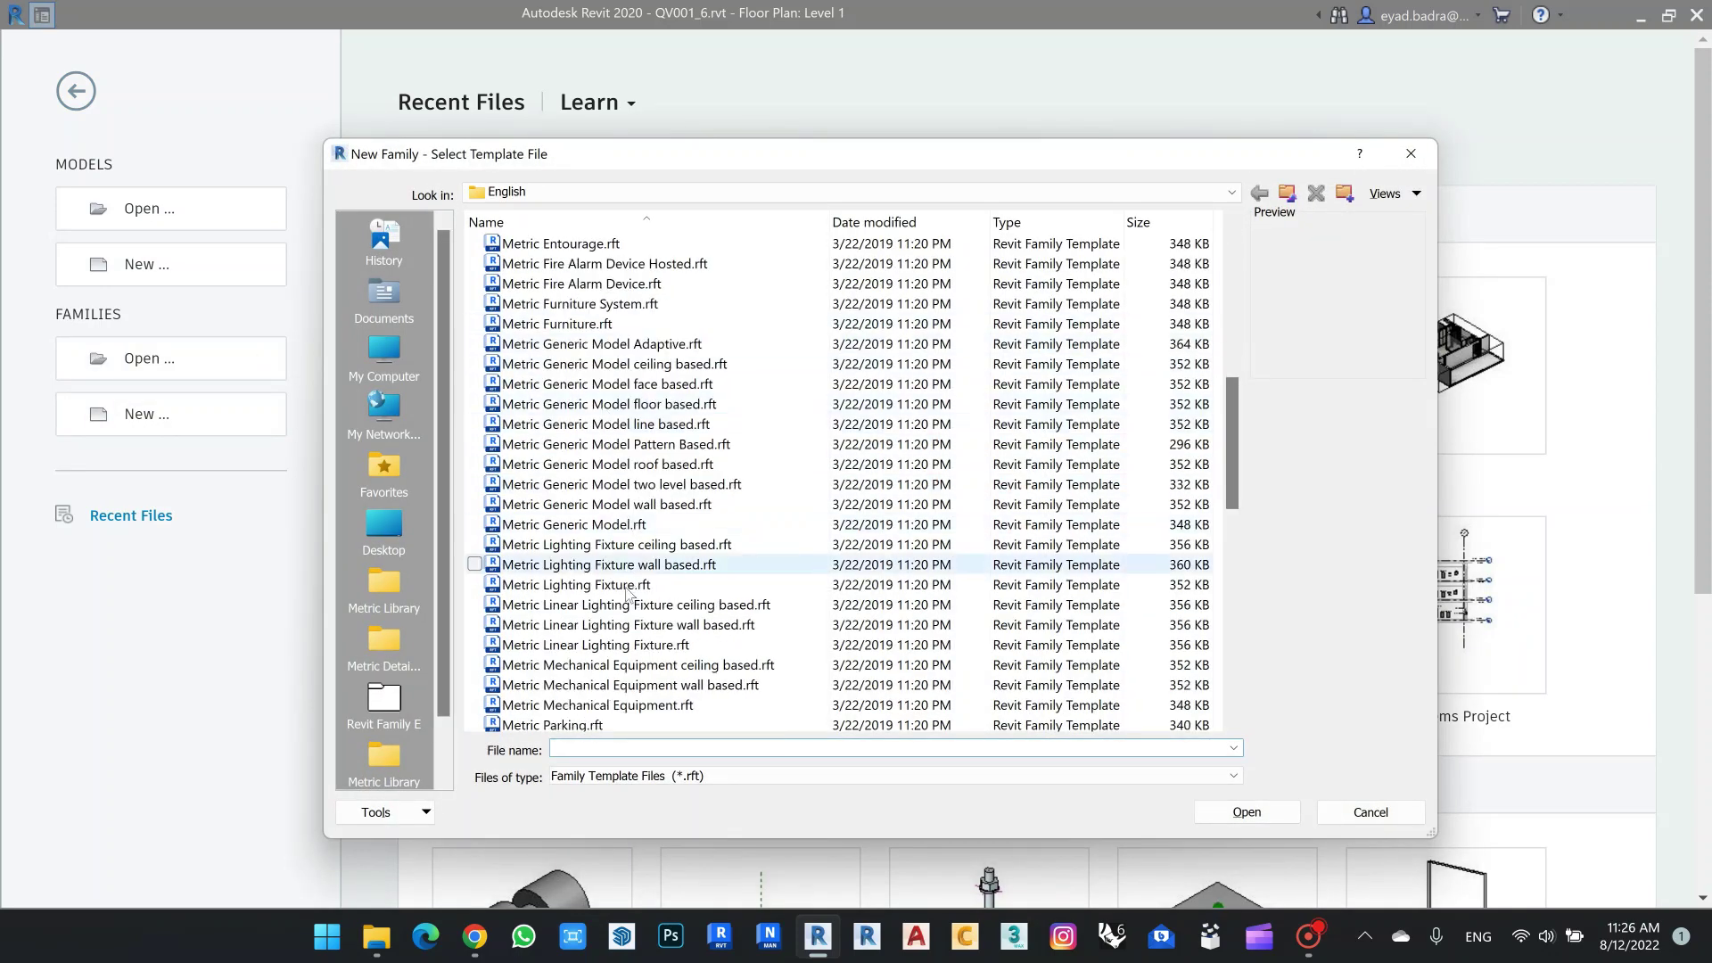
{"action": "left_click", "coordinate": [575, 524]}
{"action": "left_click", "coordinate": [1265, 814]}
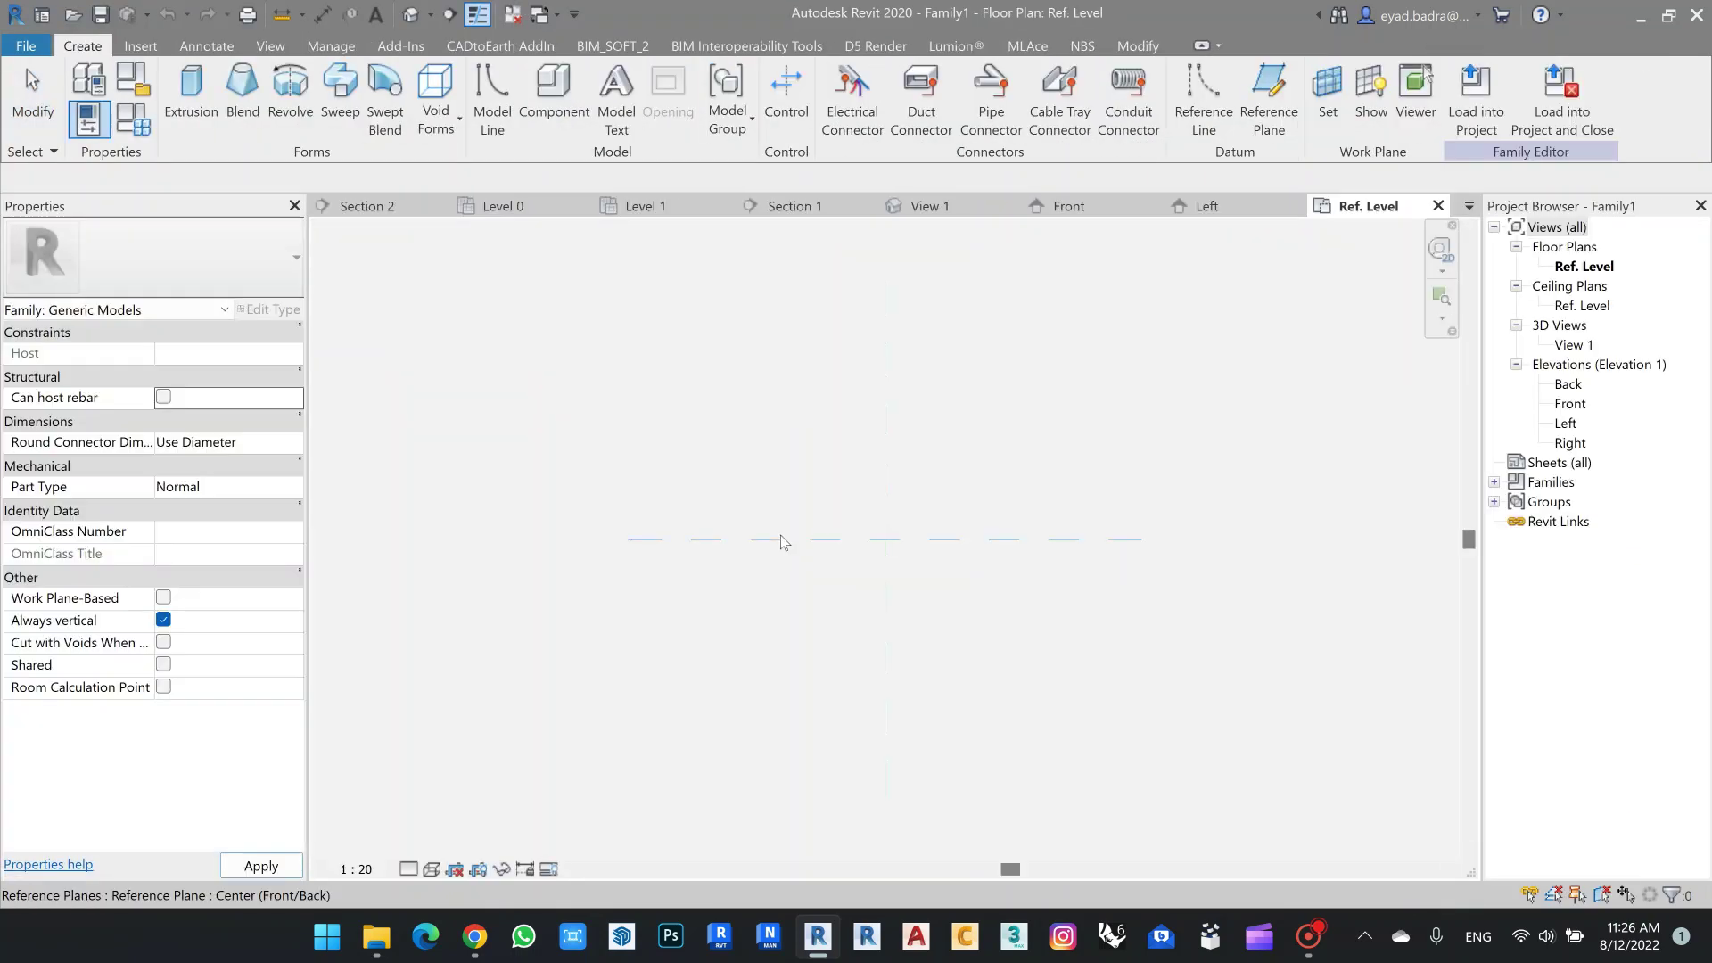
Set the new family's length units to Meters in the project units.
{"action": "scroll", "coordinate": [972, 514], "scroll_direction": "up", "scroll_amount": 2}
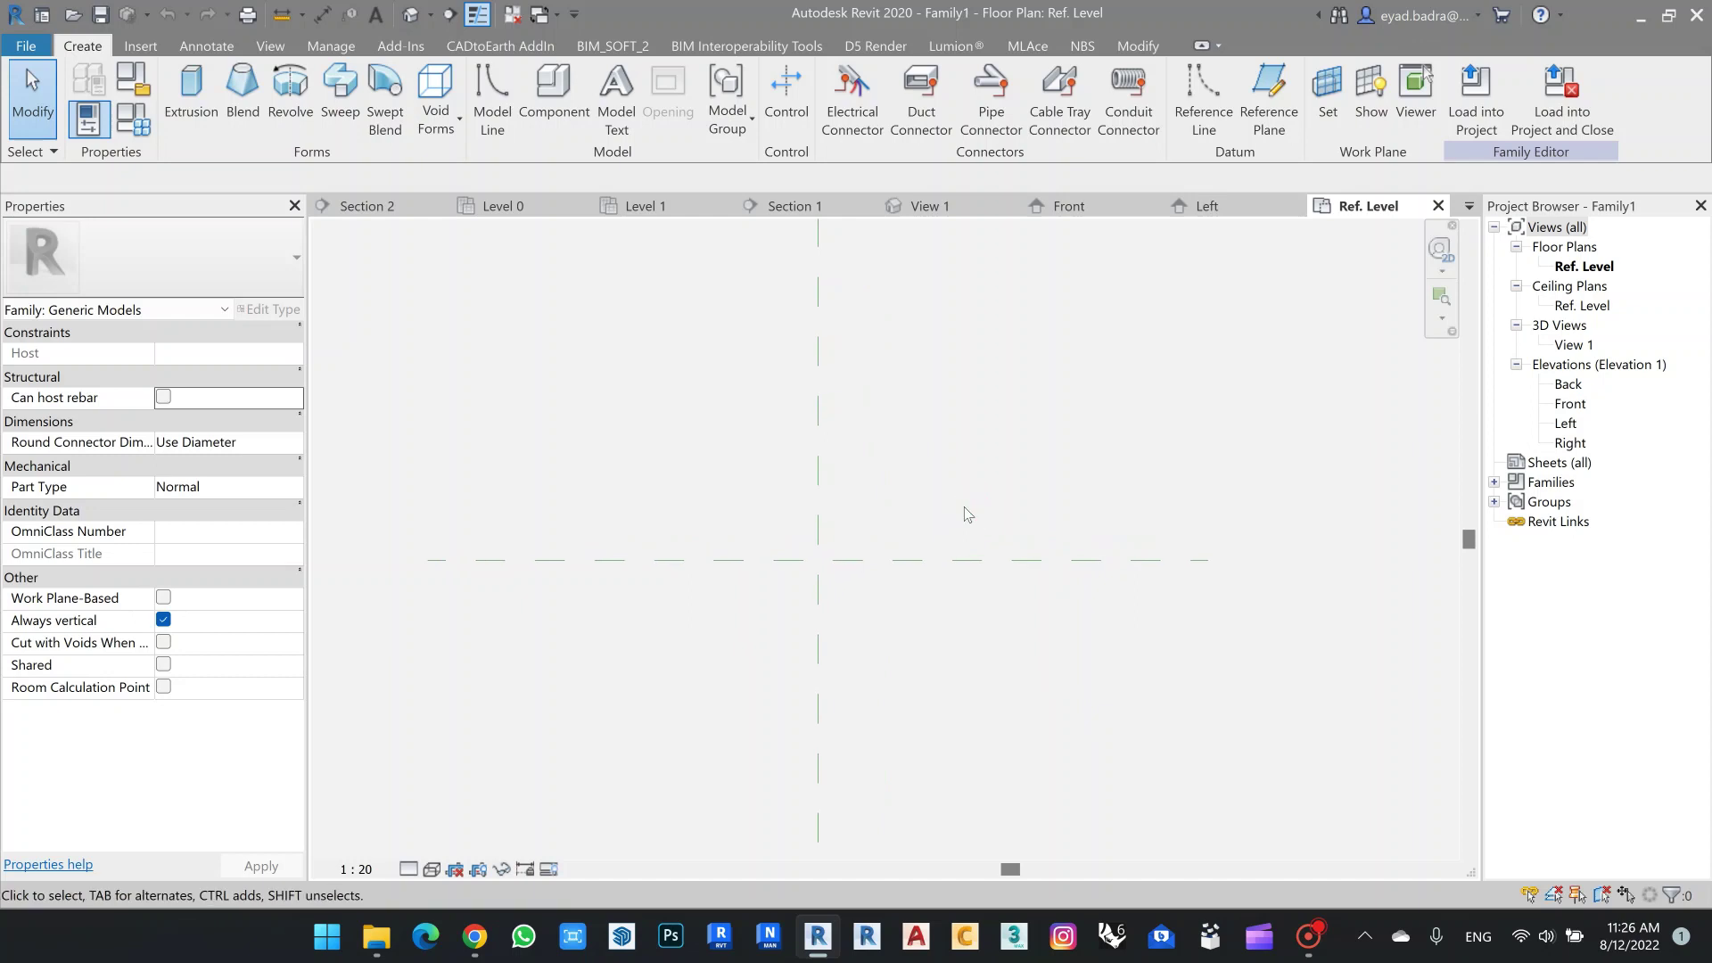
{"action": "key", "text": "u"}
{"action": "key", "text": "n"}
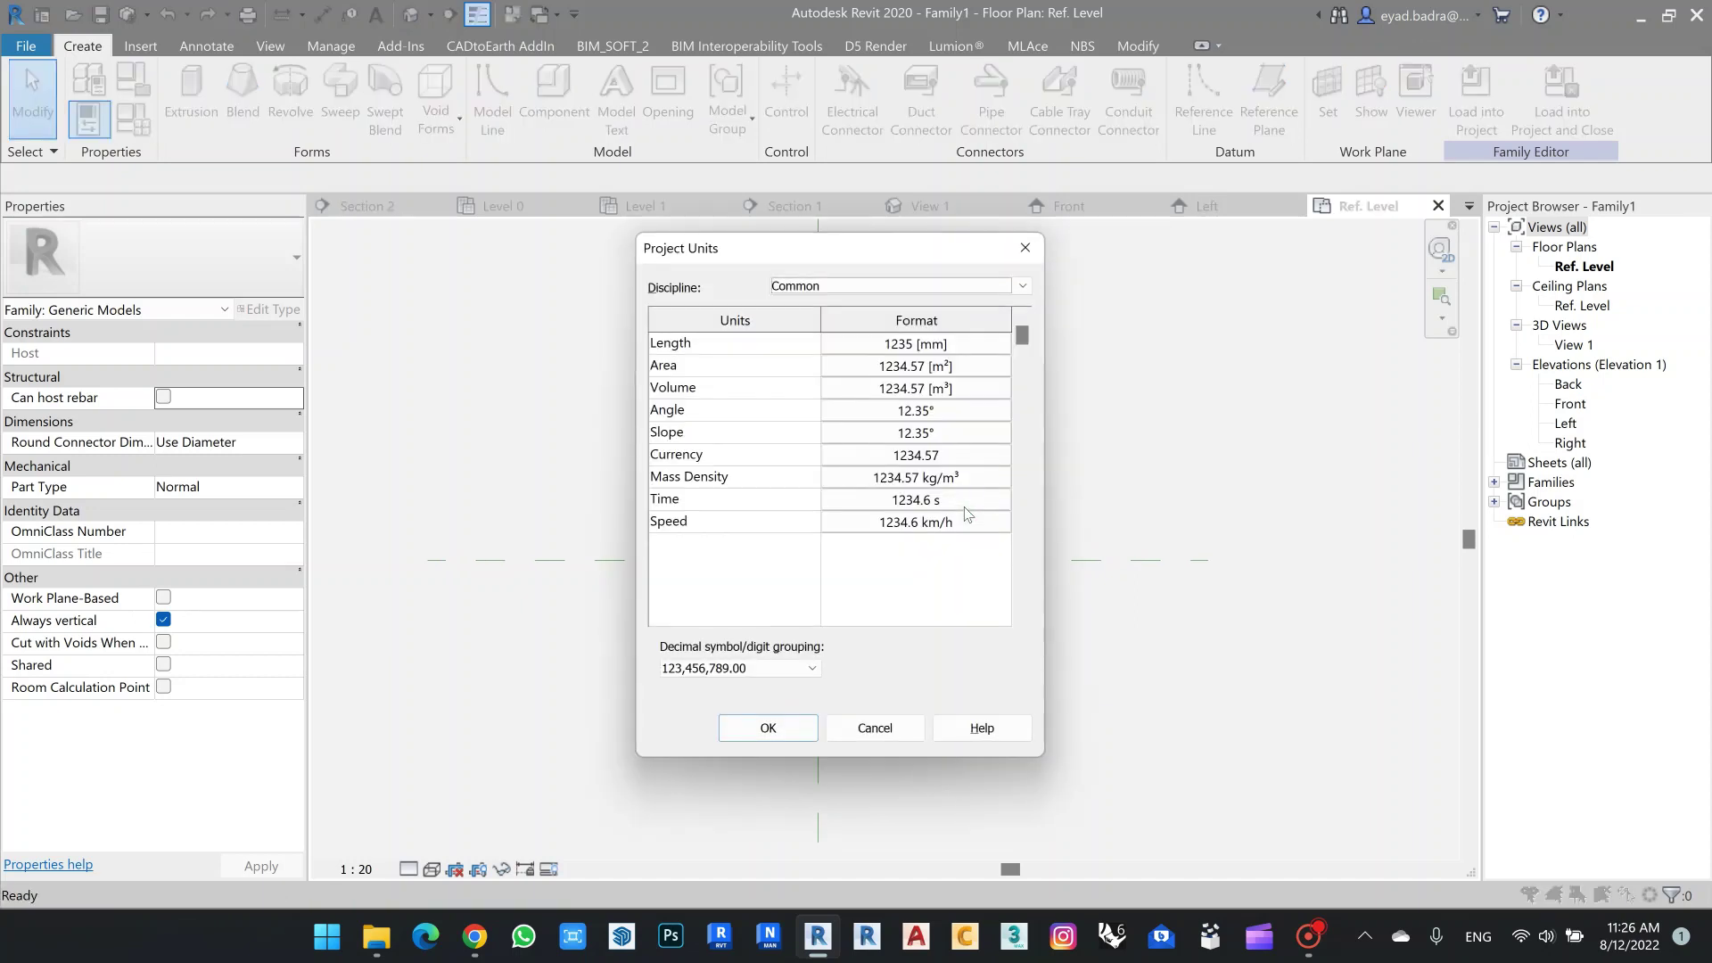
{"action": "left_click", "coordinate": [944, 345]}
{"action": "left_click", "coordinate": [860, 378]}
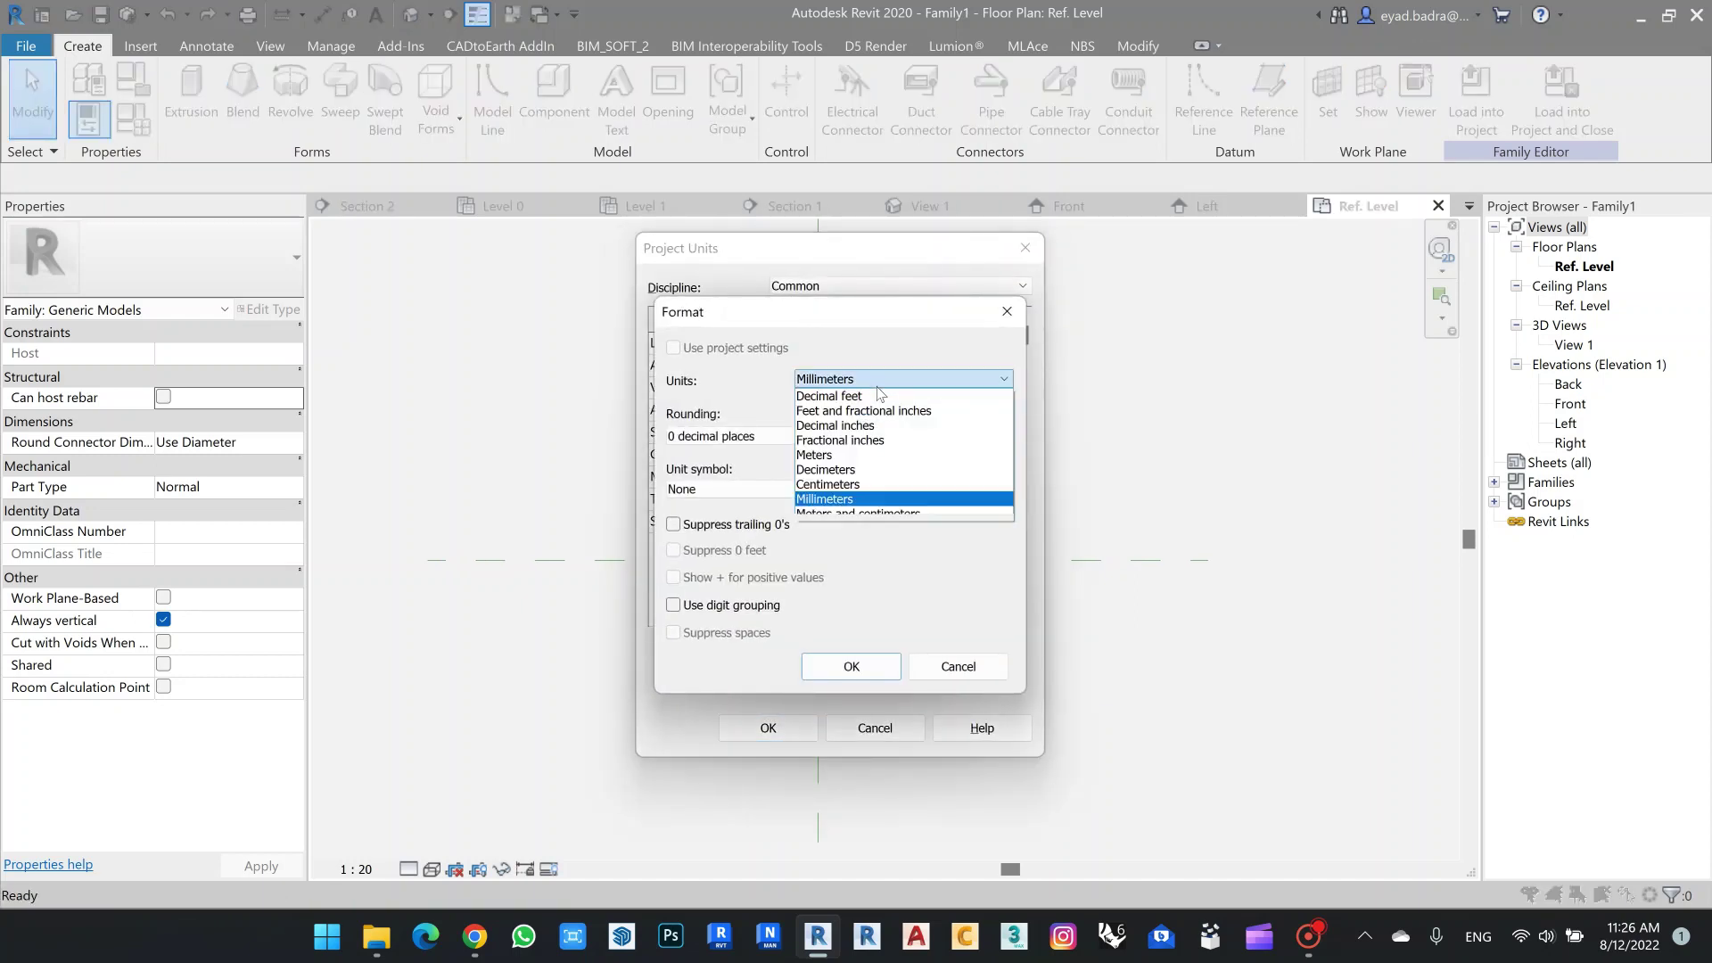
{"action": "left_click", "coordinate": [825, 454]}
{"action": "left_click", "coordinate": [856, 666]}
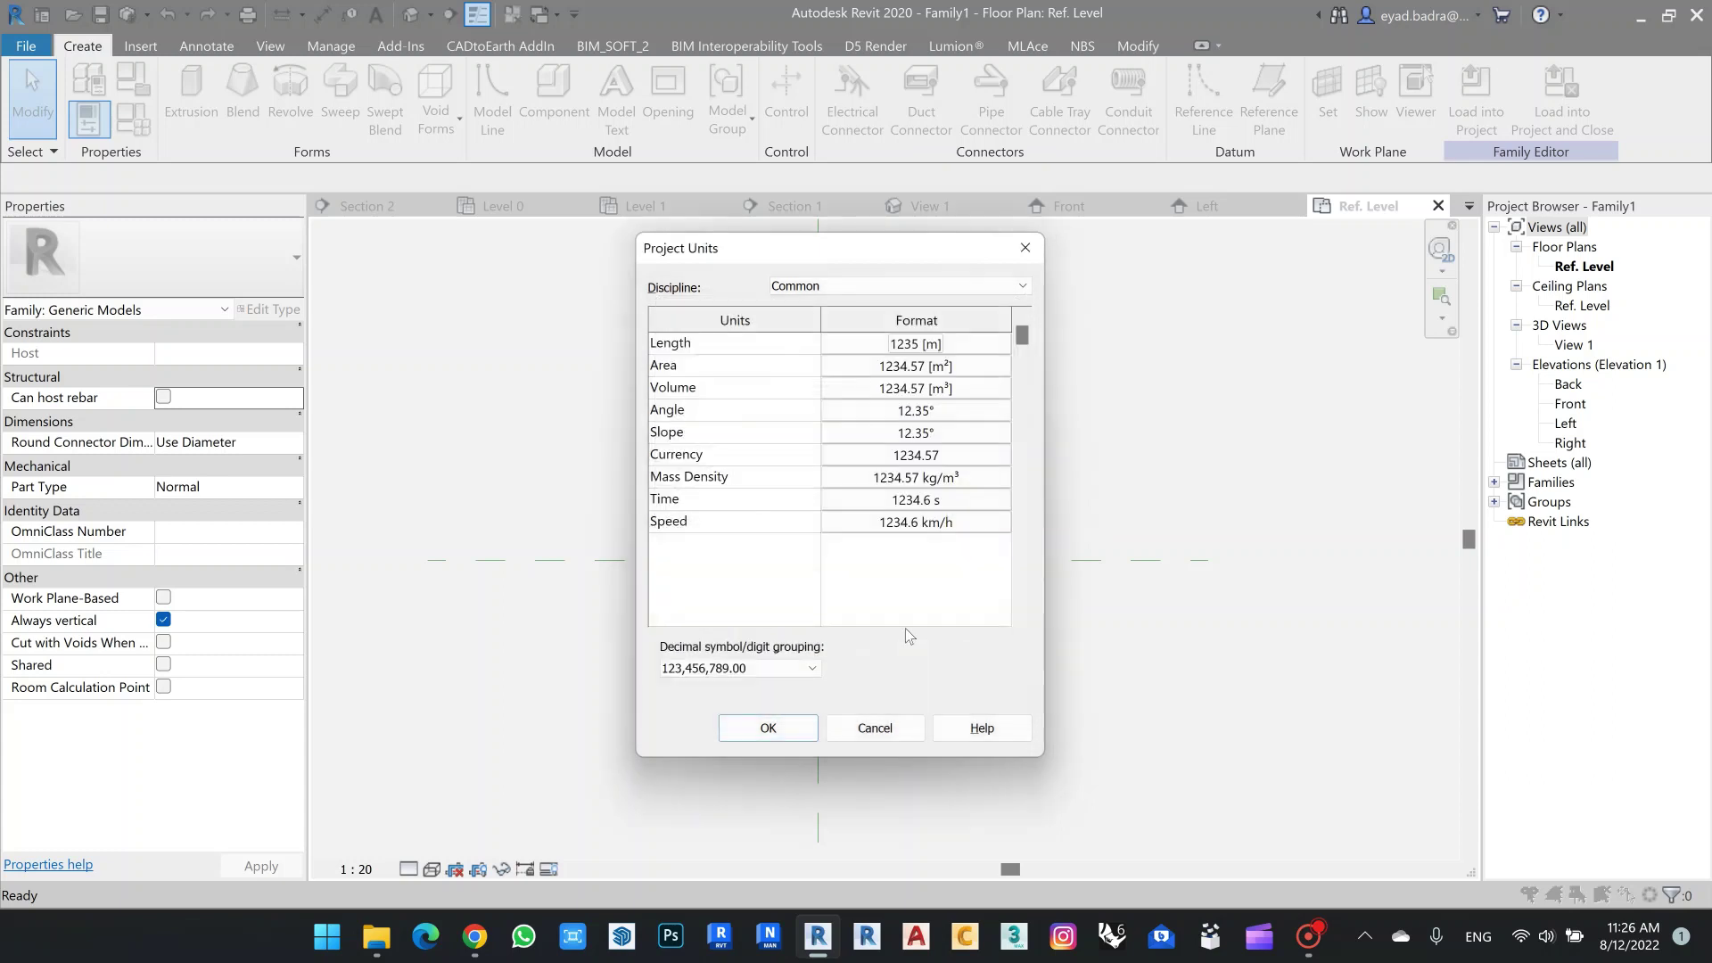
{"action": "left_click", "coordinate": [767, 729]}
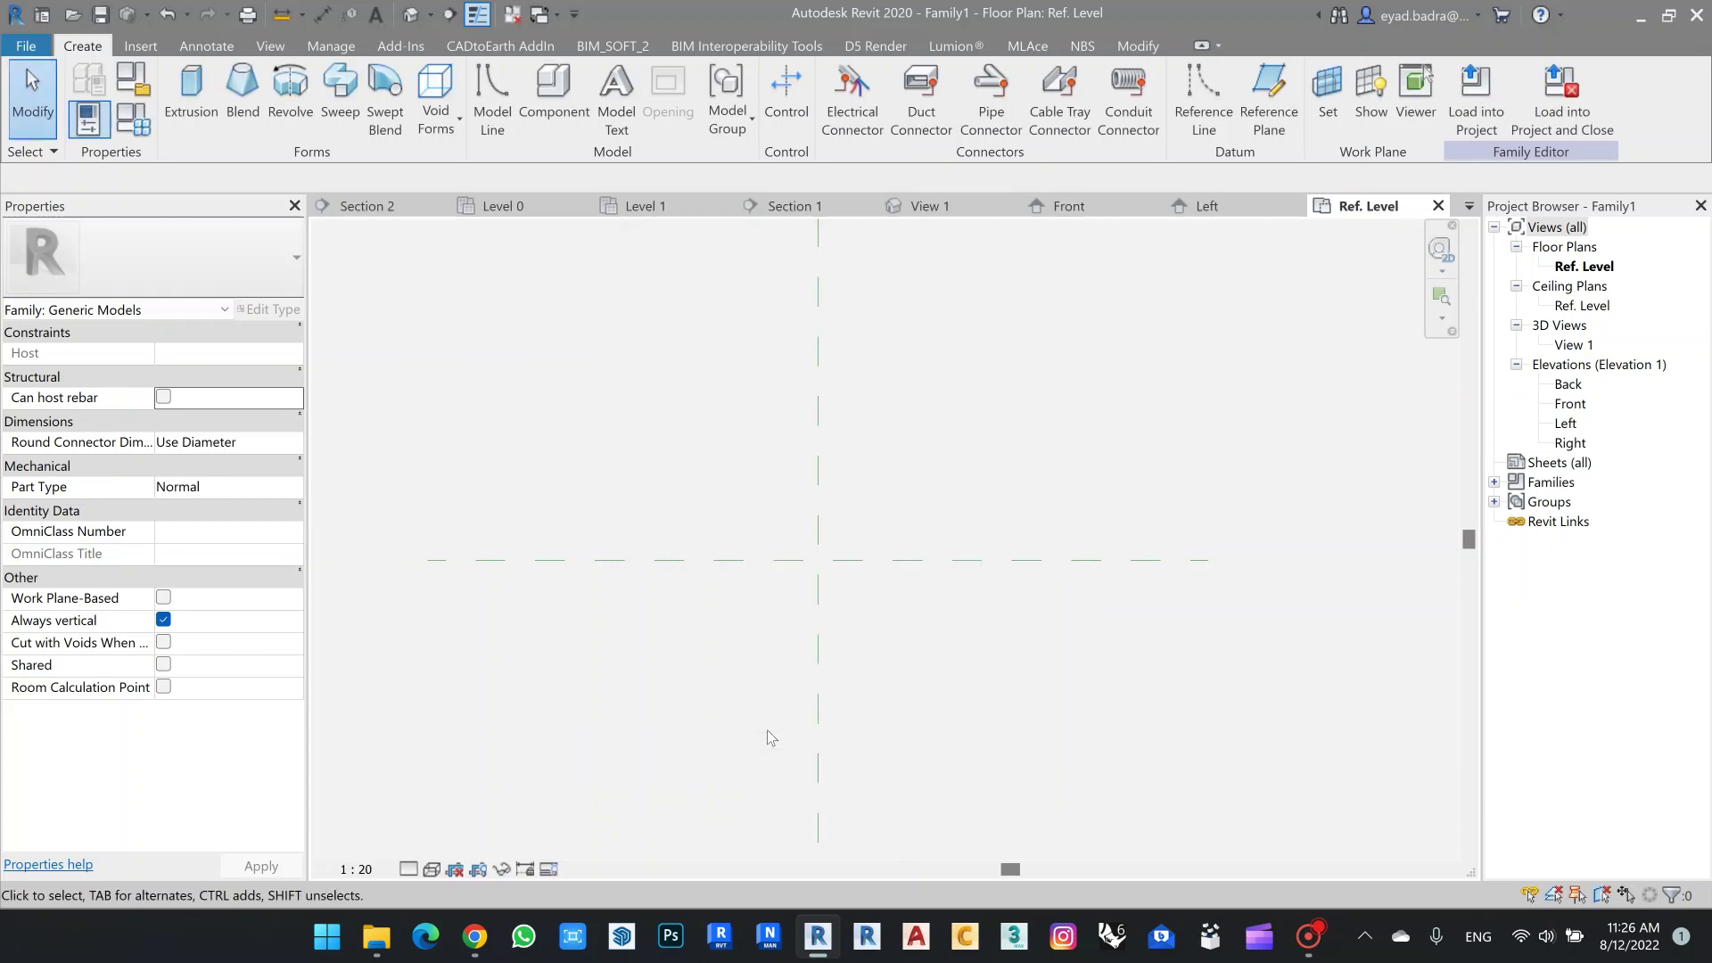
{"action": "middle_click_drag", "start_coordinate": [914, 699], "coordinate": [896, 657]}
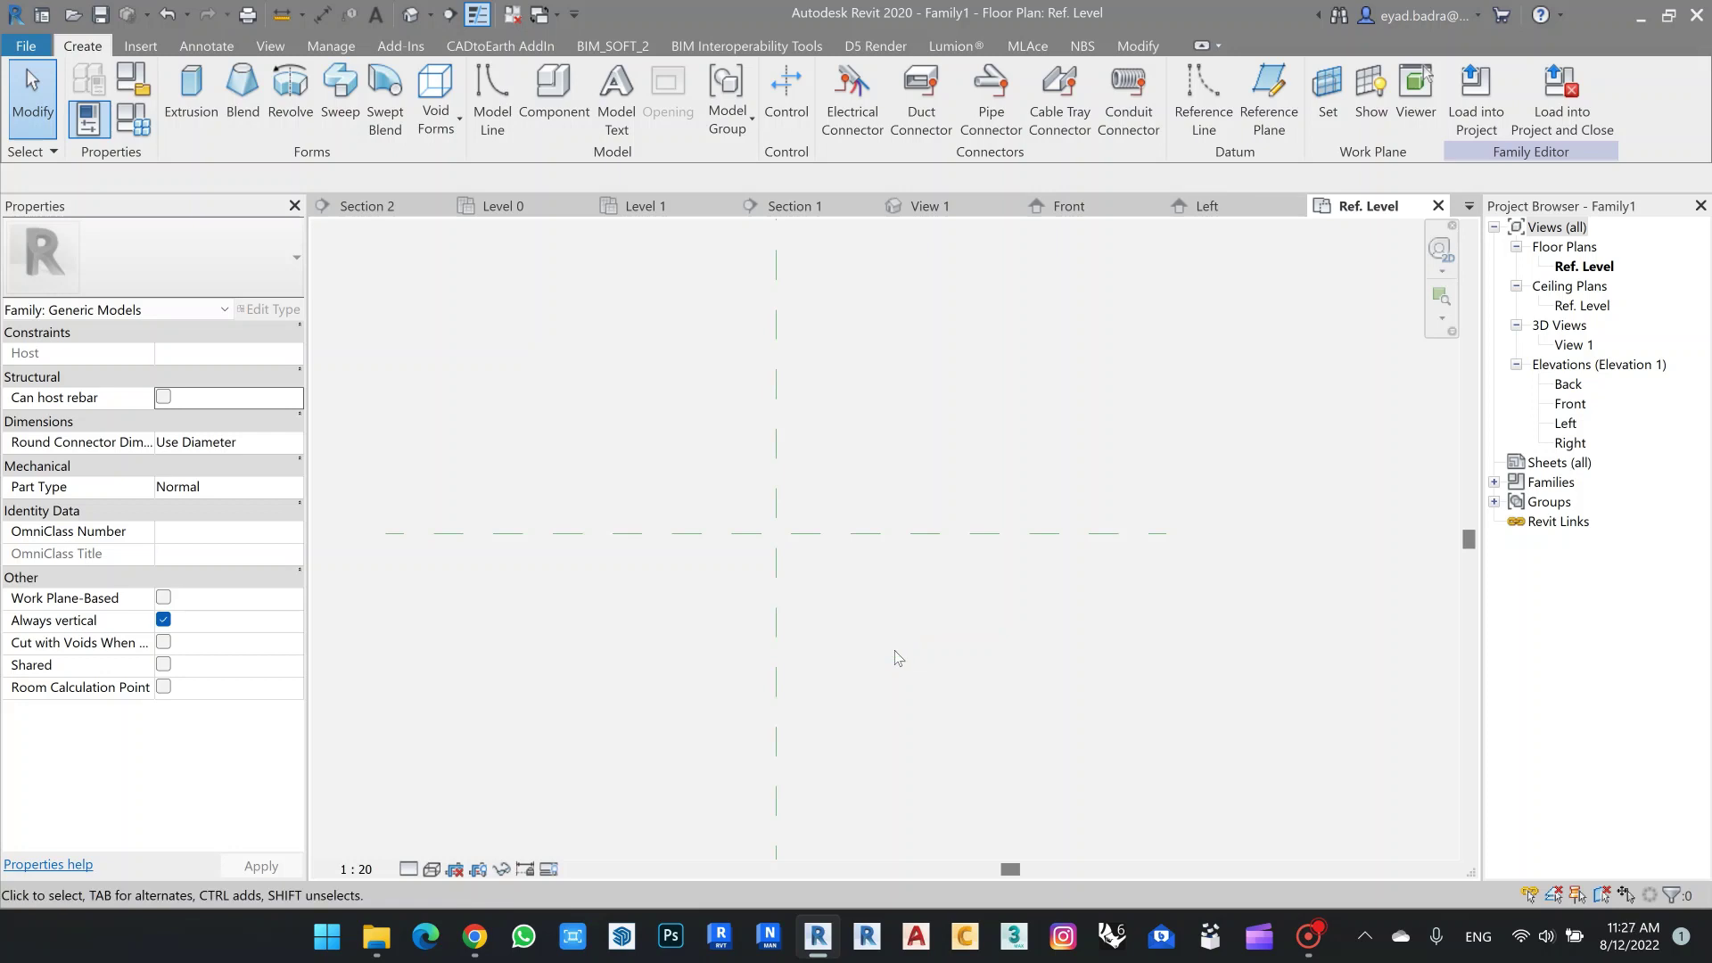
Open the FalseCeiling Studs script's inputs in Dynamo Player.
{"action": "left_click", "coordinate": [323, 46]}
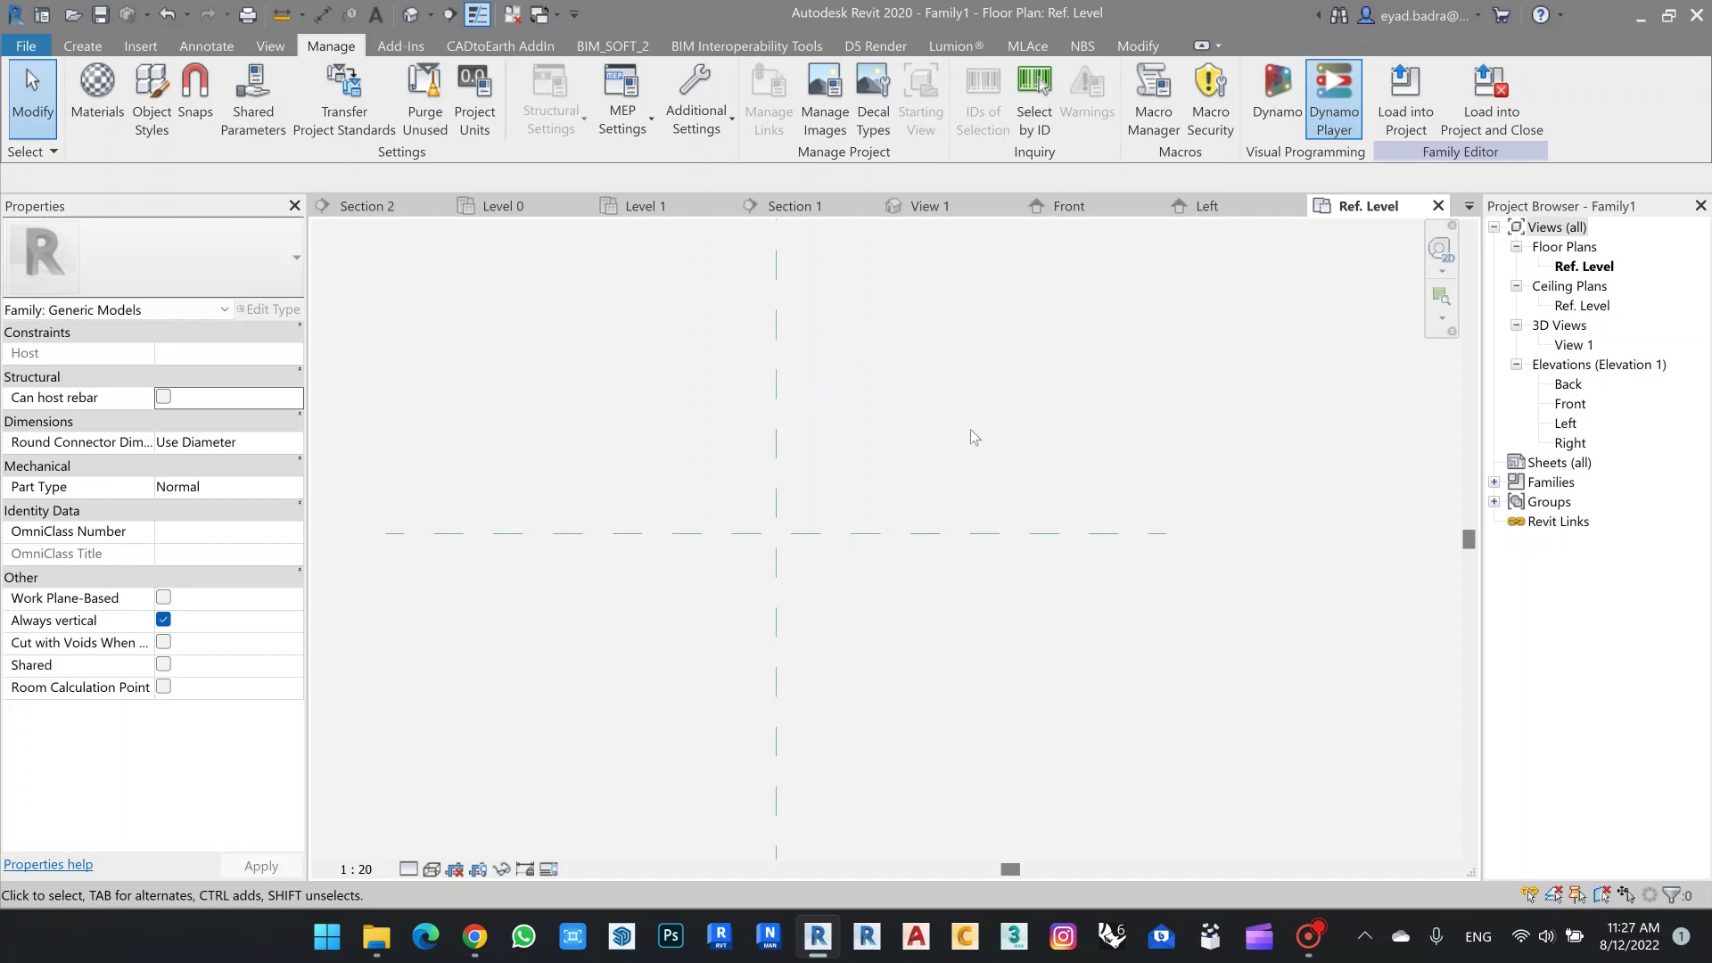
{"action": "left_click_drag", "start_coordinate": [1013, 236], "coordinate": [1251, 141]}
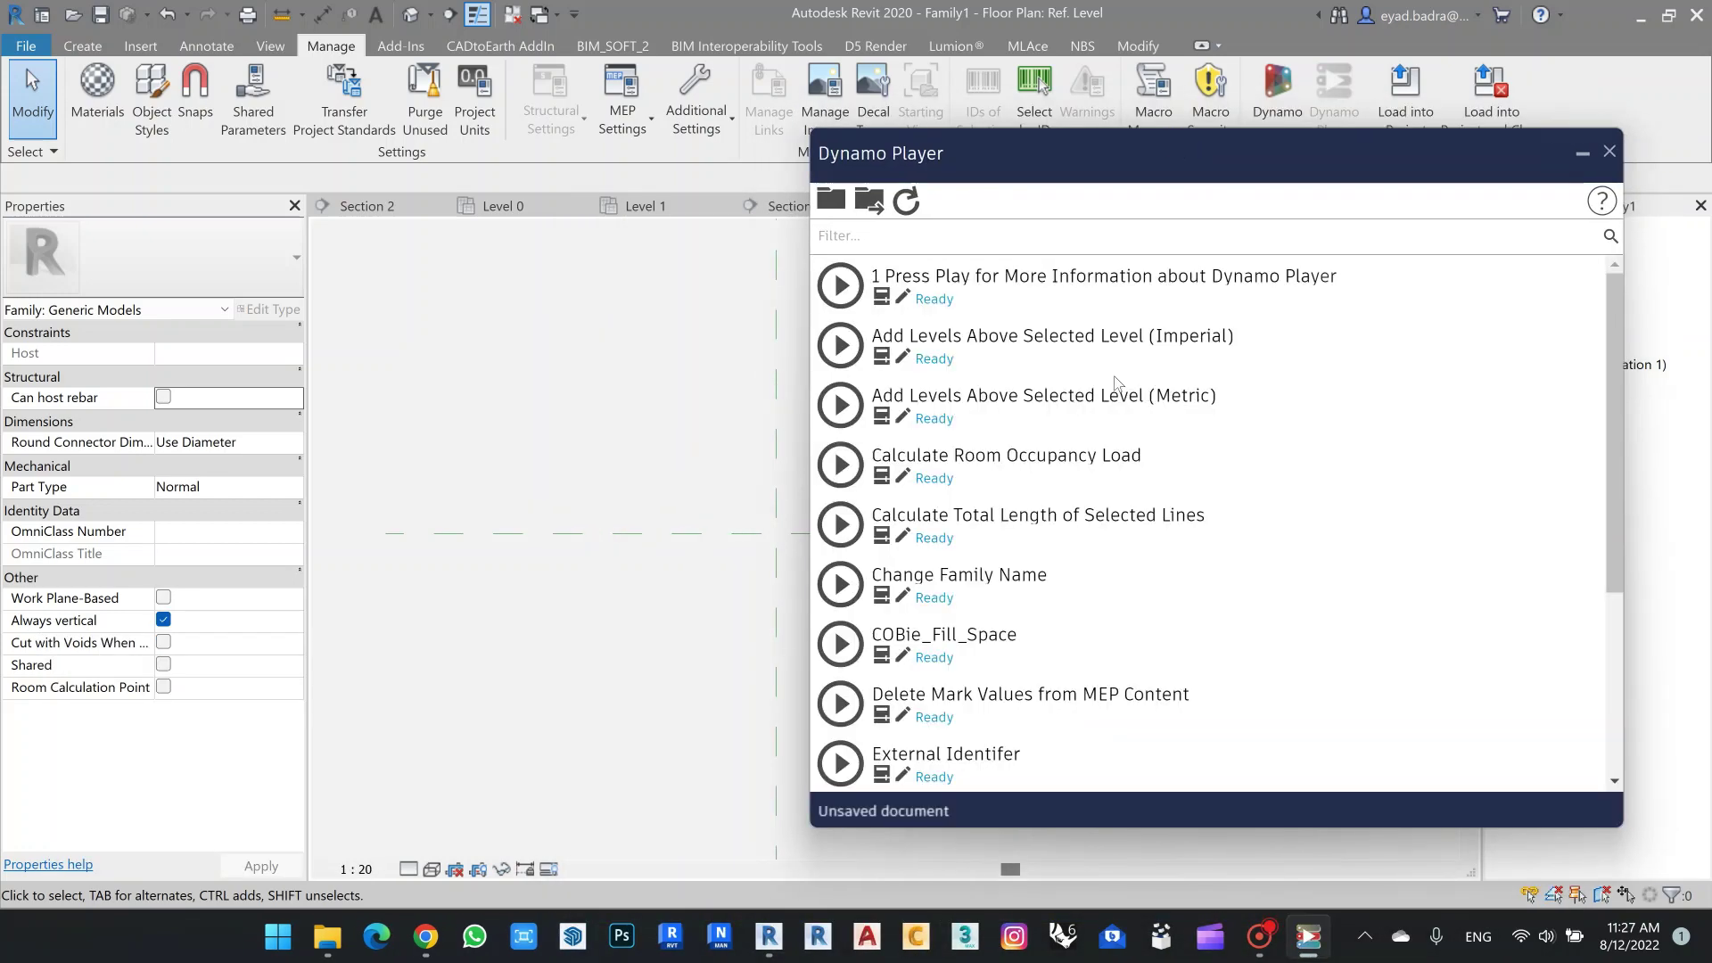
{"action": "scroll", "coordinate": [1118, 381], "scroll_direction": "down", "scroll_amount": 5}
{"action": "scroll", "coordinate": [1110, 528], "scroll_direction": "up", "scroll_amount": 5}
{"action": "scroll", "coordinate": [1100, 392], "scroll_direction": "down", "scroll_amount": 5}
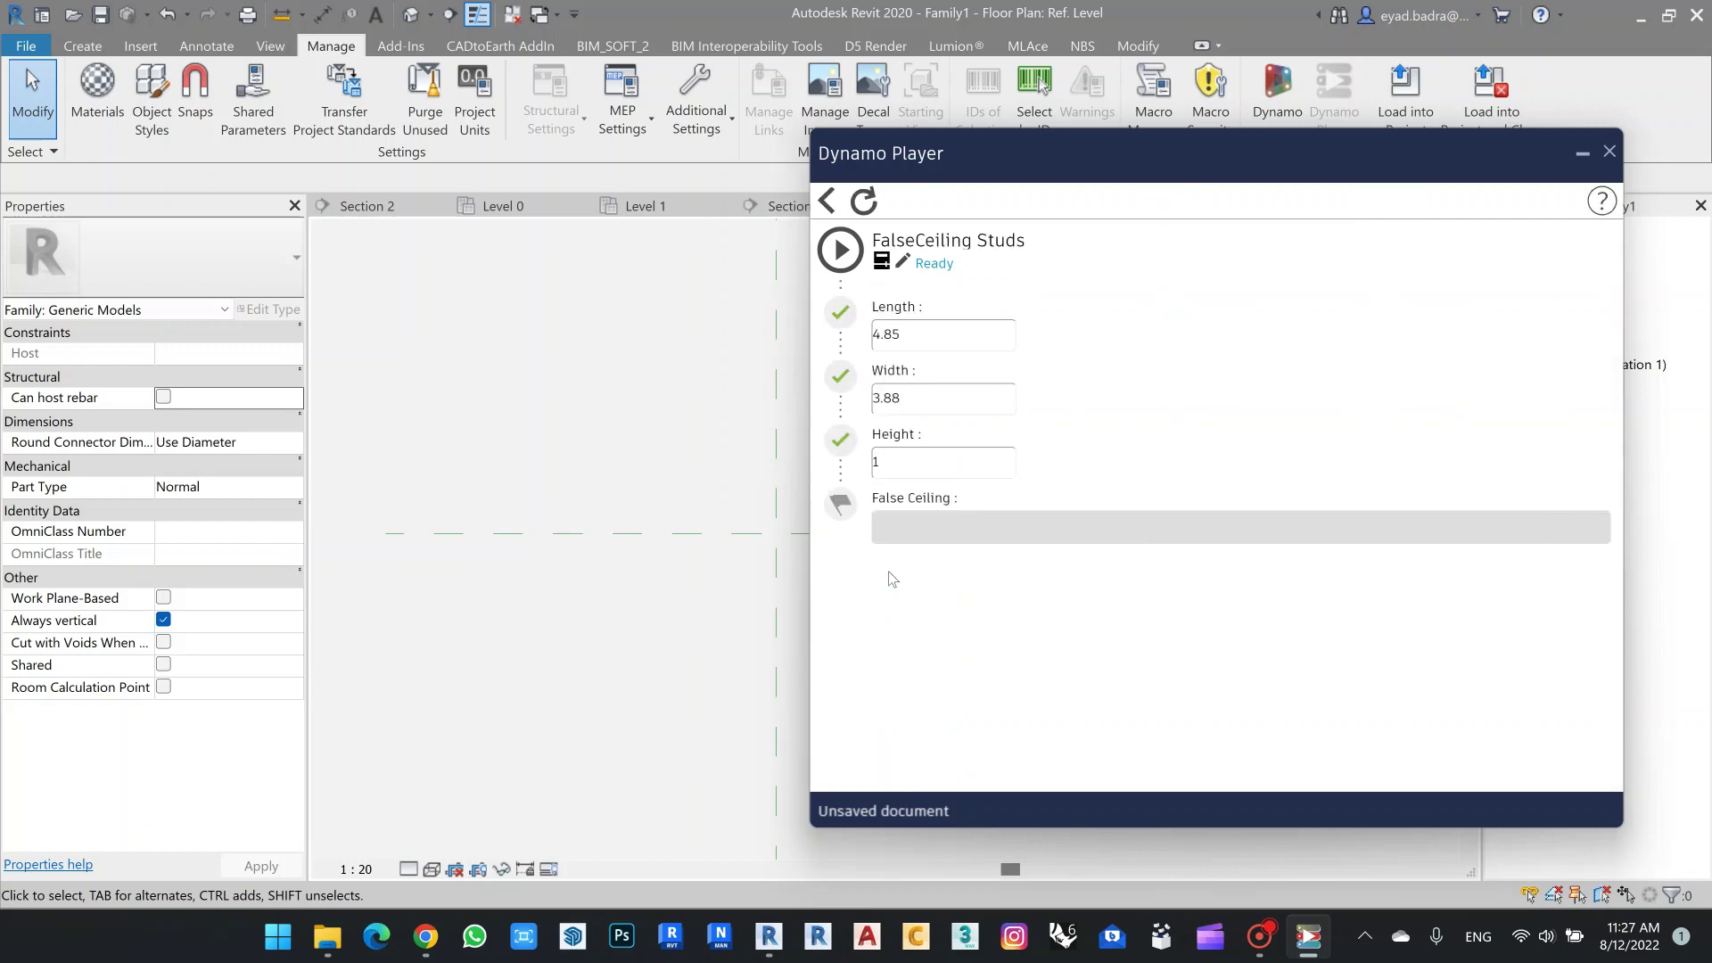
Set the FalseCeiling Studs script's Length to 6 and Width to 3.85.
{"action": "left_click", "coordinate": [886, 335]}
{"action": "double_click", "coordinate": [885, 336]}
{"action": "type", "text": "6"}
{"action": "left_click_drag", "start_coordinate": [925, 393], "coordinate": [867, 403]}
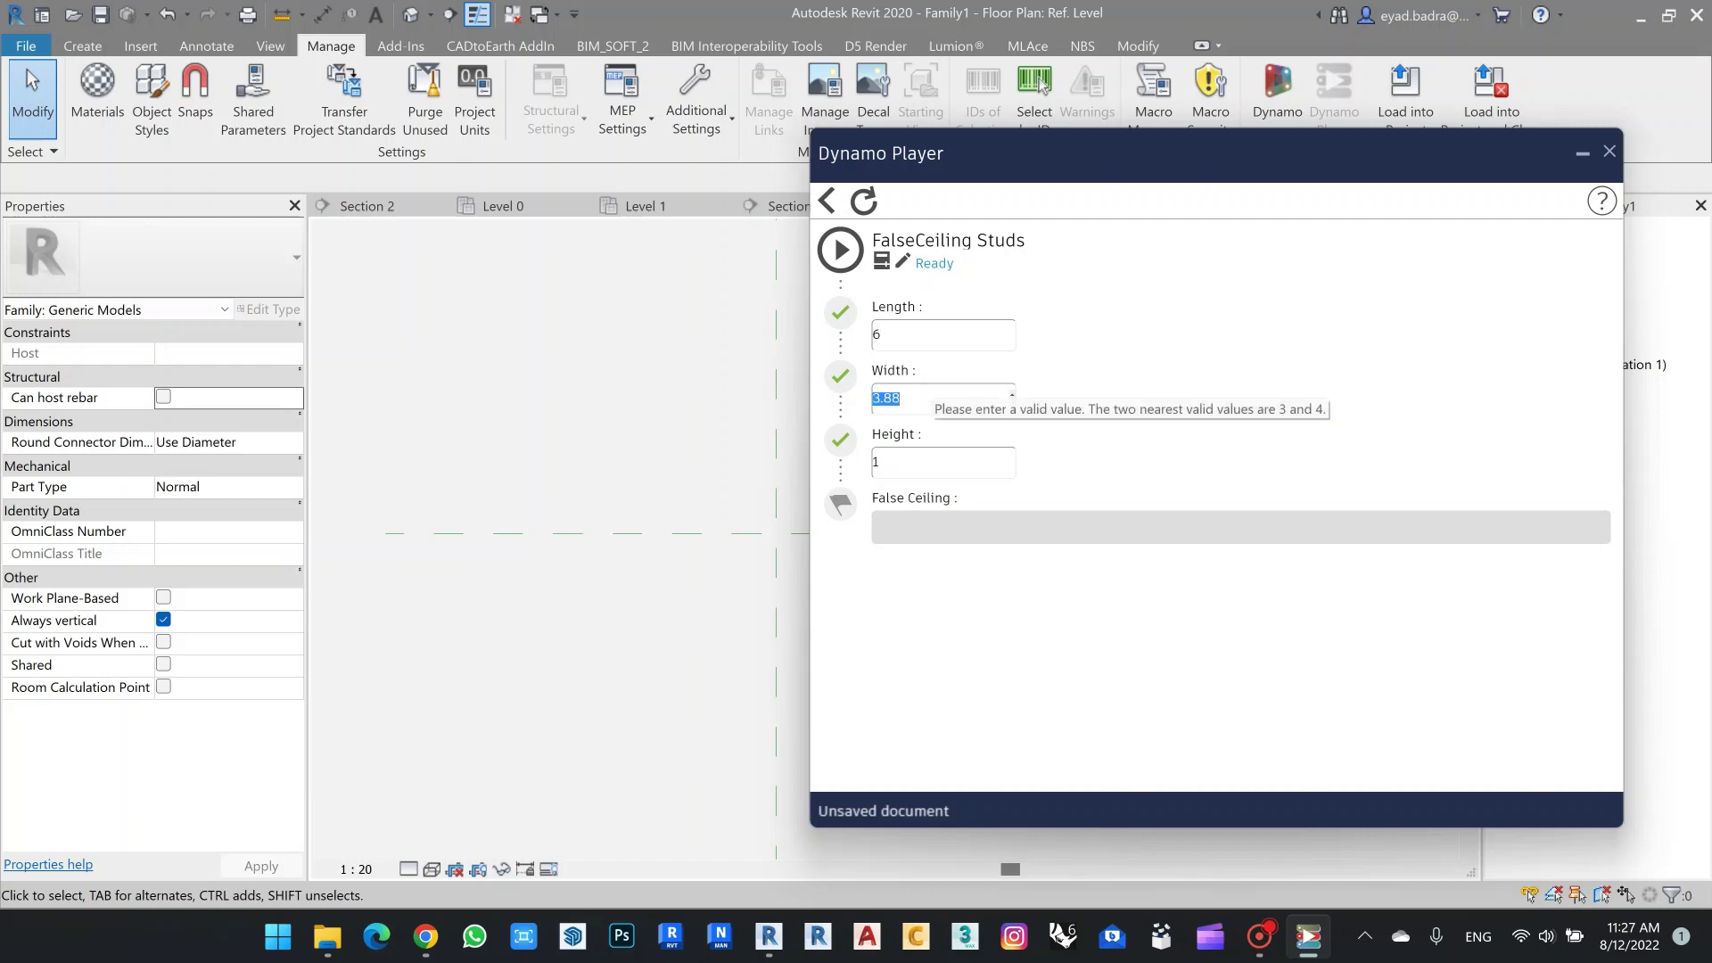
{"action": "type", "text": "3."}
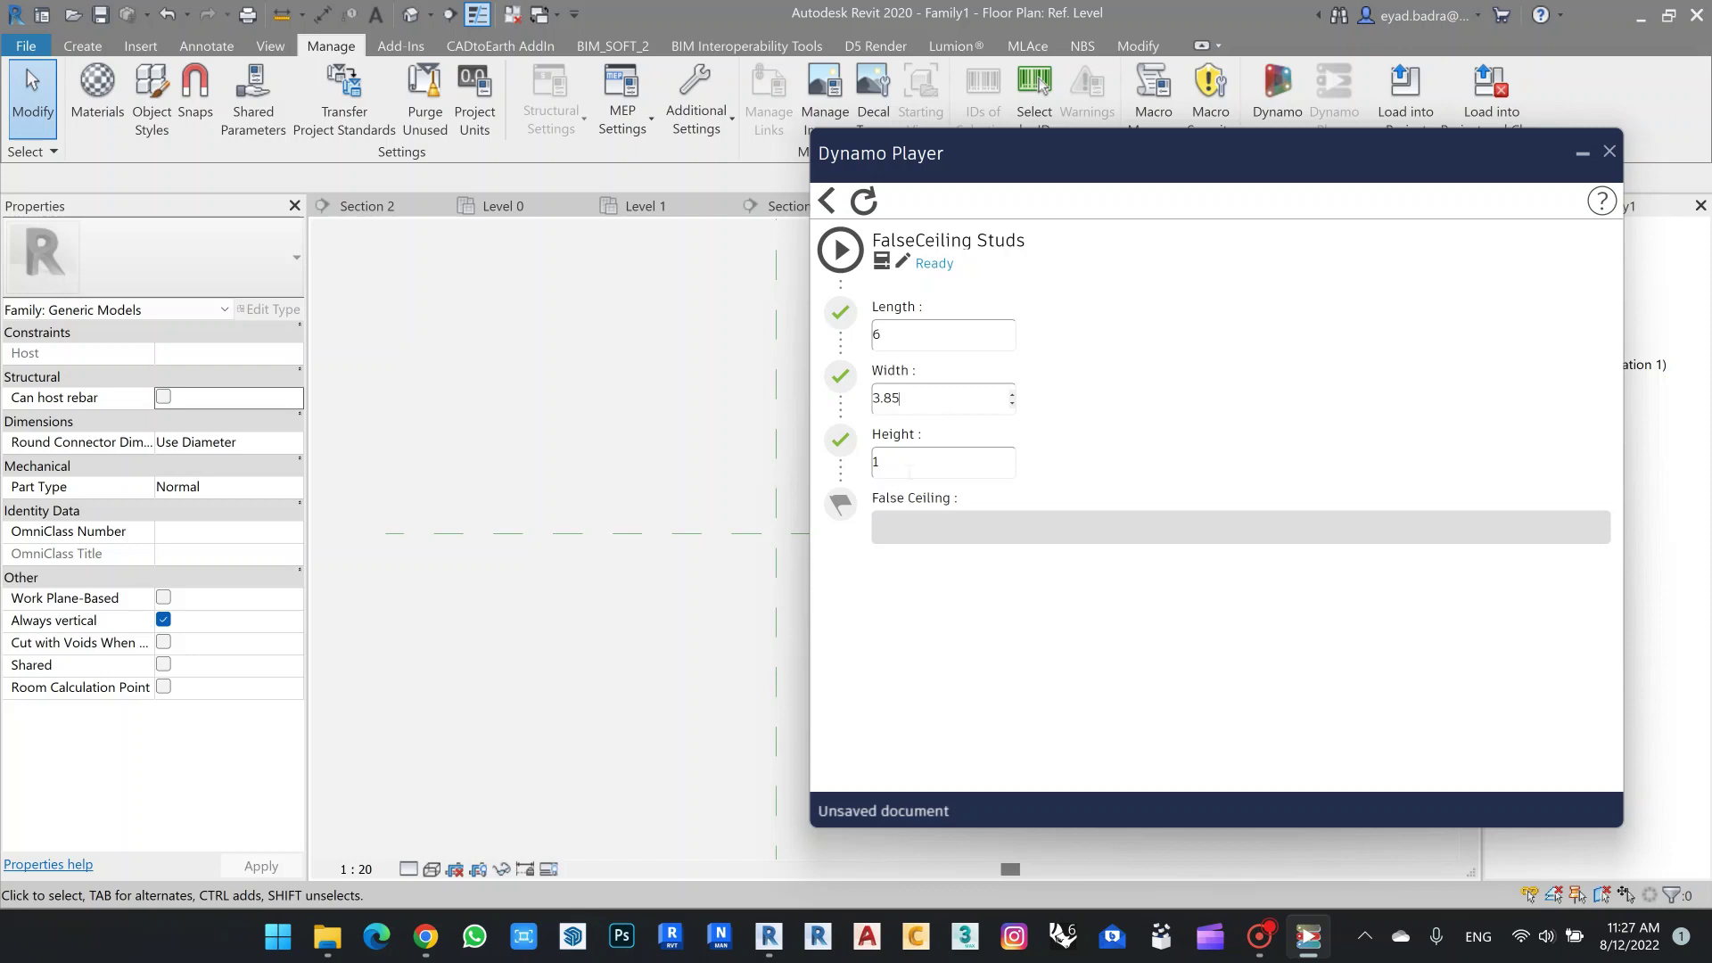
Set the FalseCeiling Studs script's Height to 0.488 and move Dynamo Player clear of the drawing area.
{"action": "left_click", "coordinate": [858, 461]}
{"action": "type", "text": "0.488"}
{"action": "left_click", "coordinate": [611, 464]}
{"action": "left_click_drag", "start_coordinate": [1173, 168], "coordinate": [1240, 962]}
Review the ceiling drop dimension in Section 2 and the Bed Room 02 dimensions in the project's Level 1 floor plan.
{"action": "left_click", "coordinate": [499, 206]}
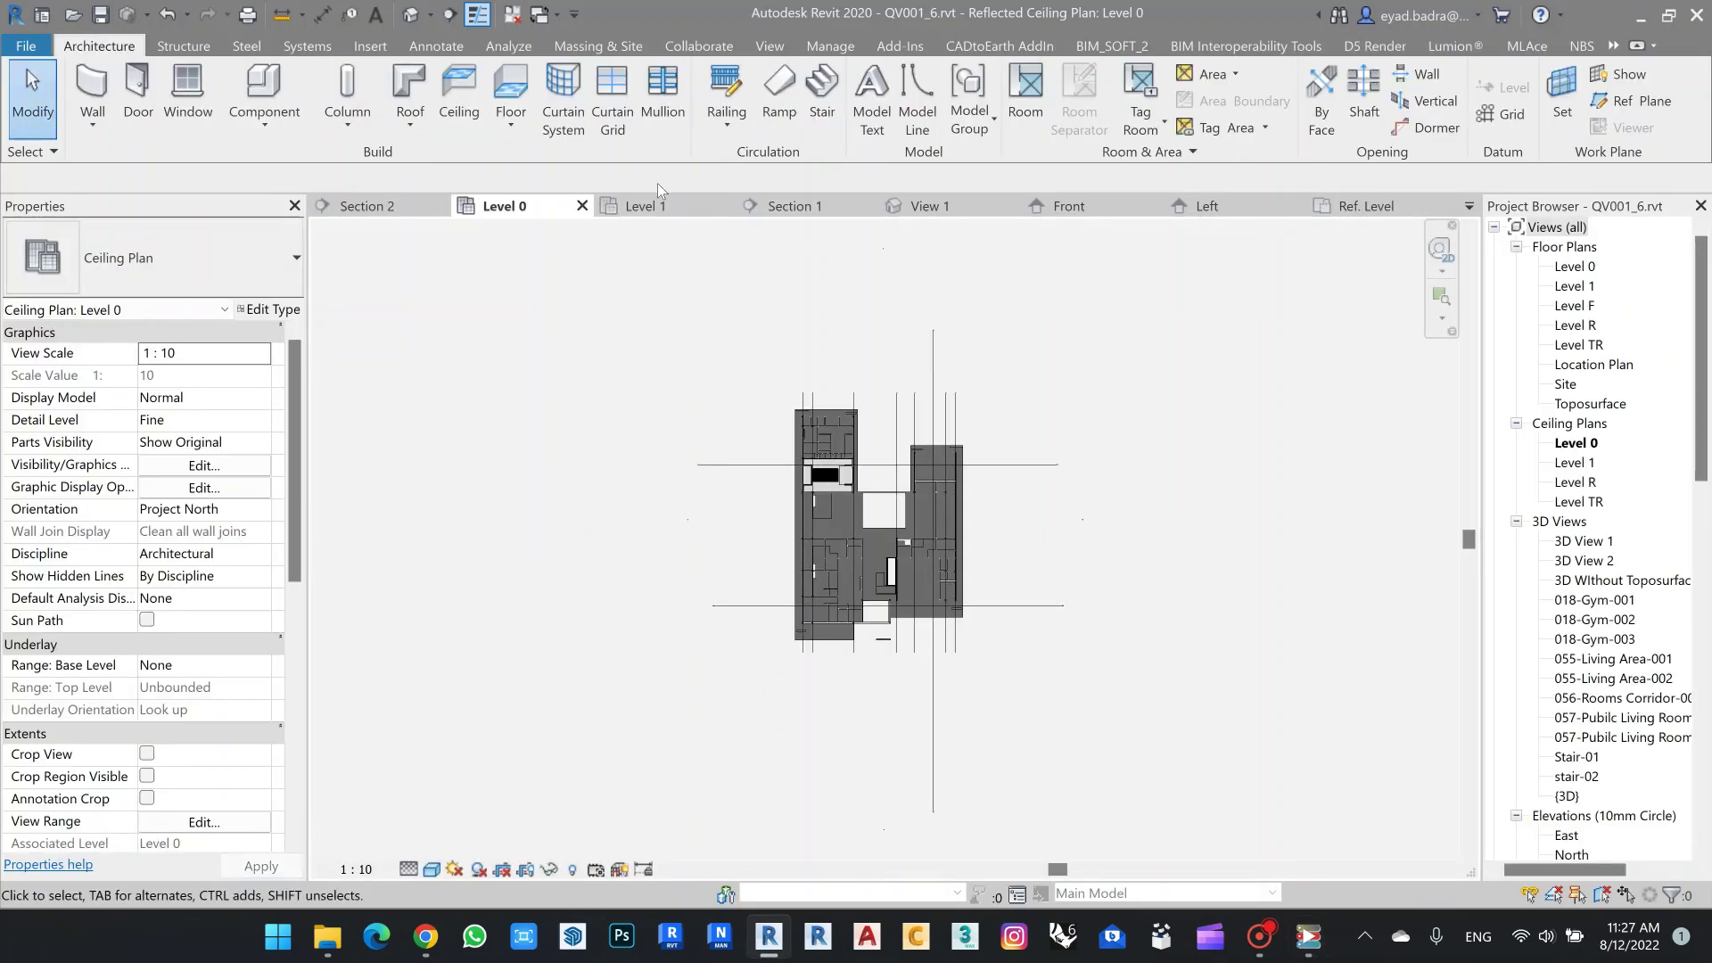
{"action": "left_click", "coordinate": [971, 206]}
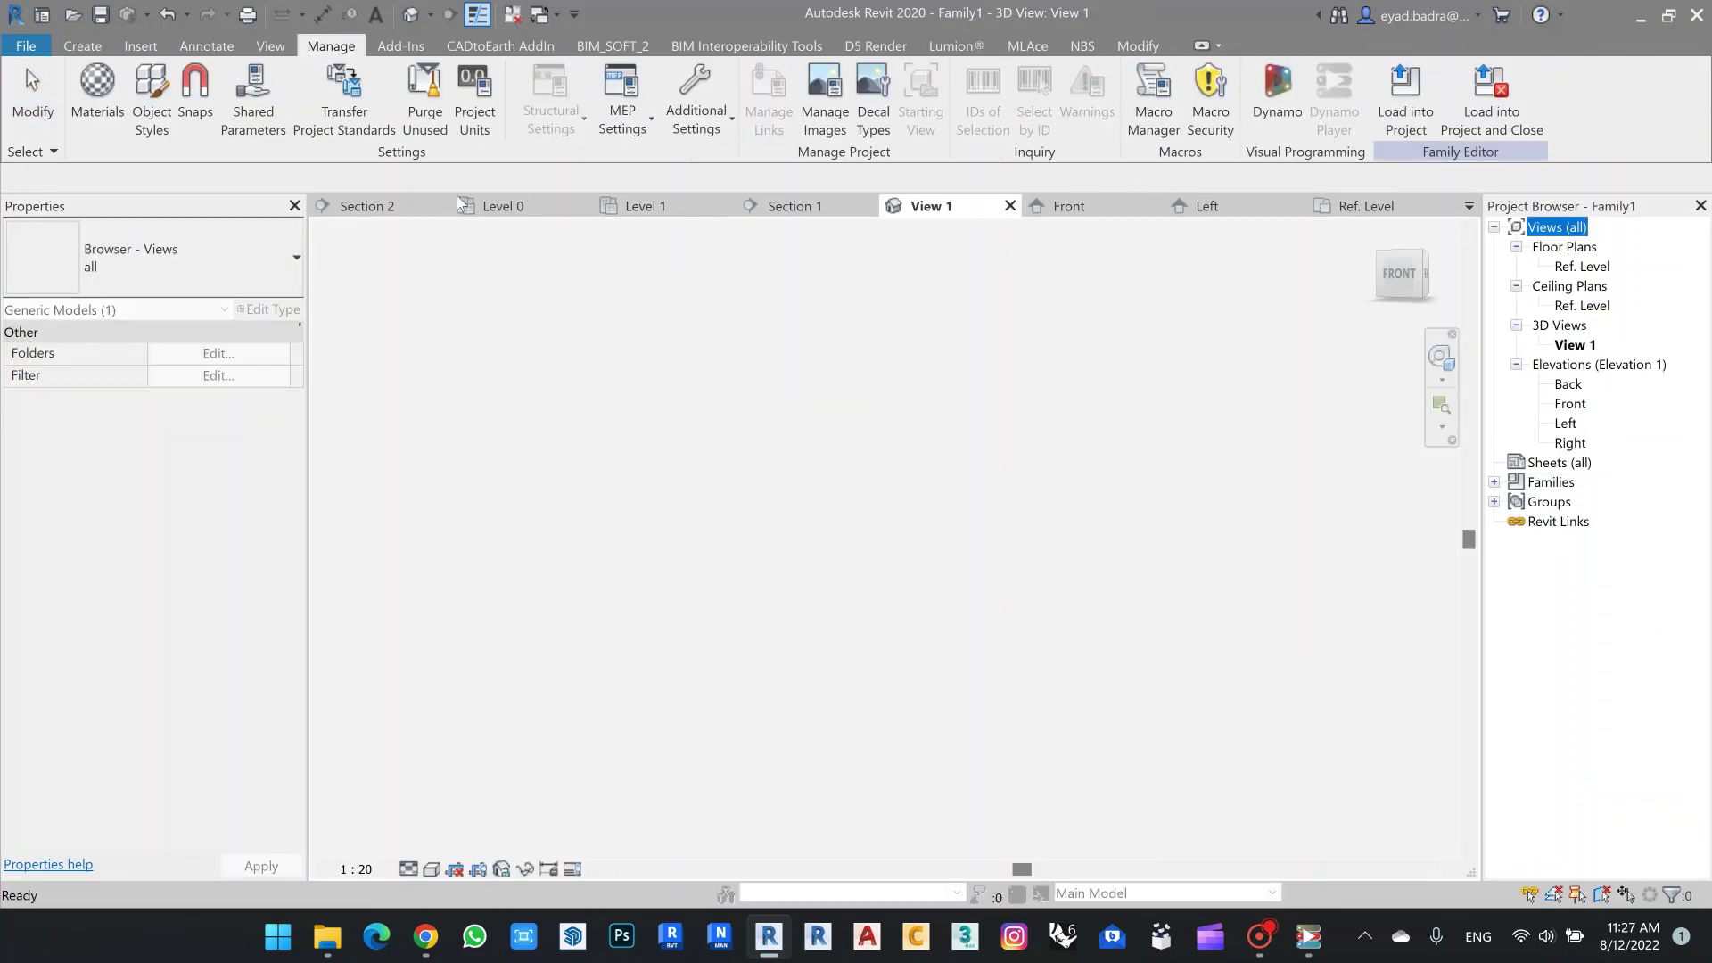
{"action": "left_click", "coordinate": [402, 208]}
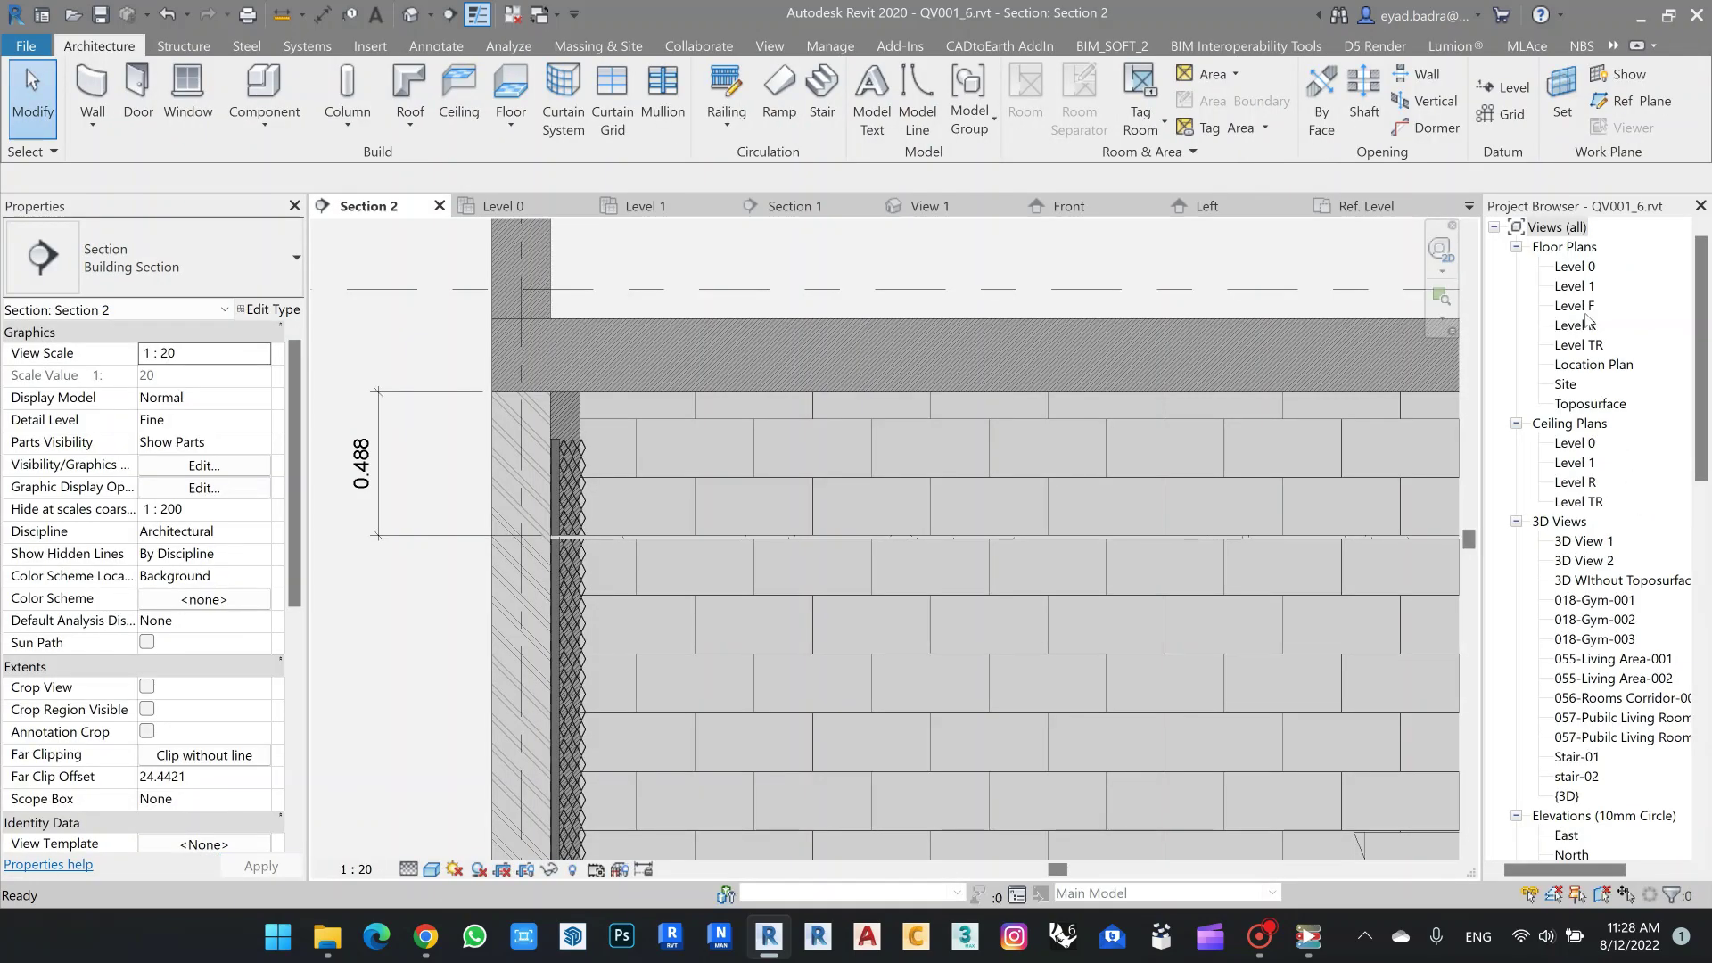
{"action": "double_click", "coordinate": [1575, 286]}
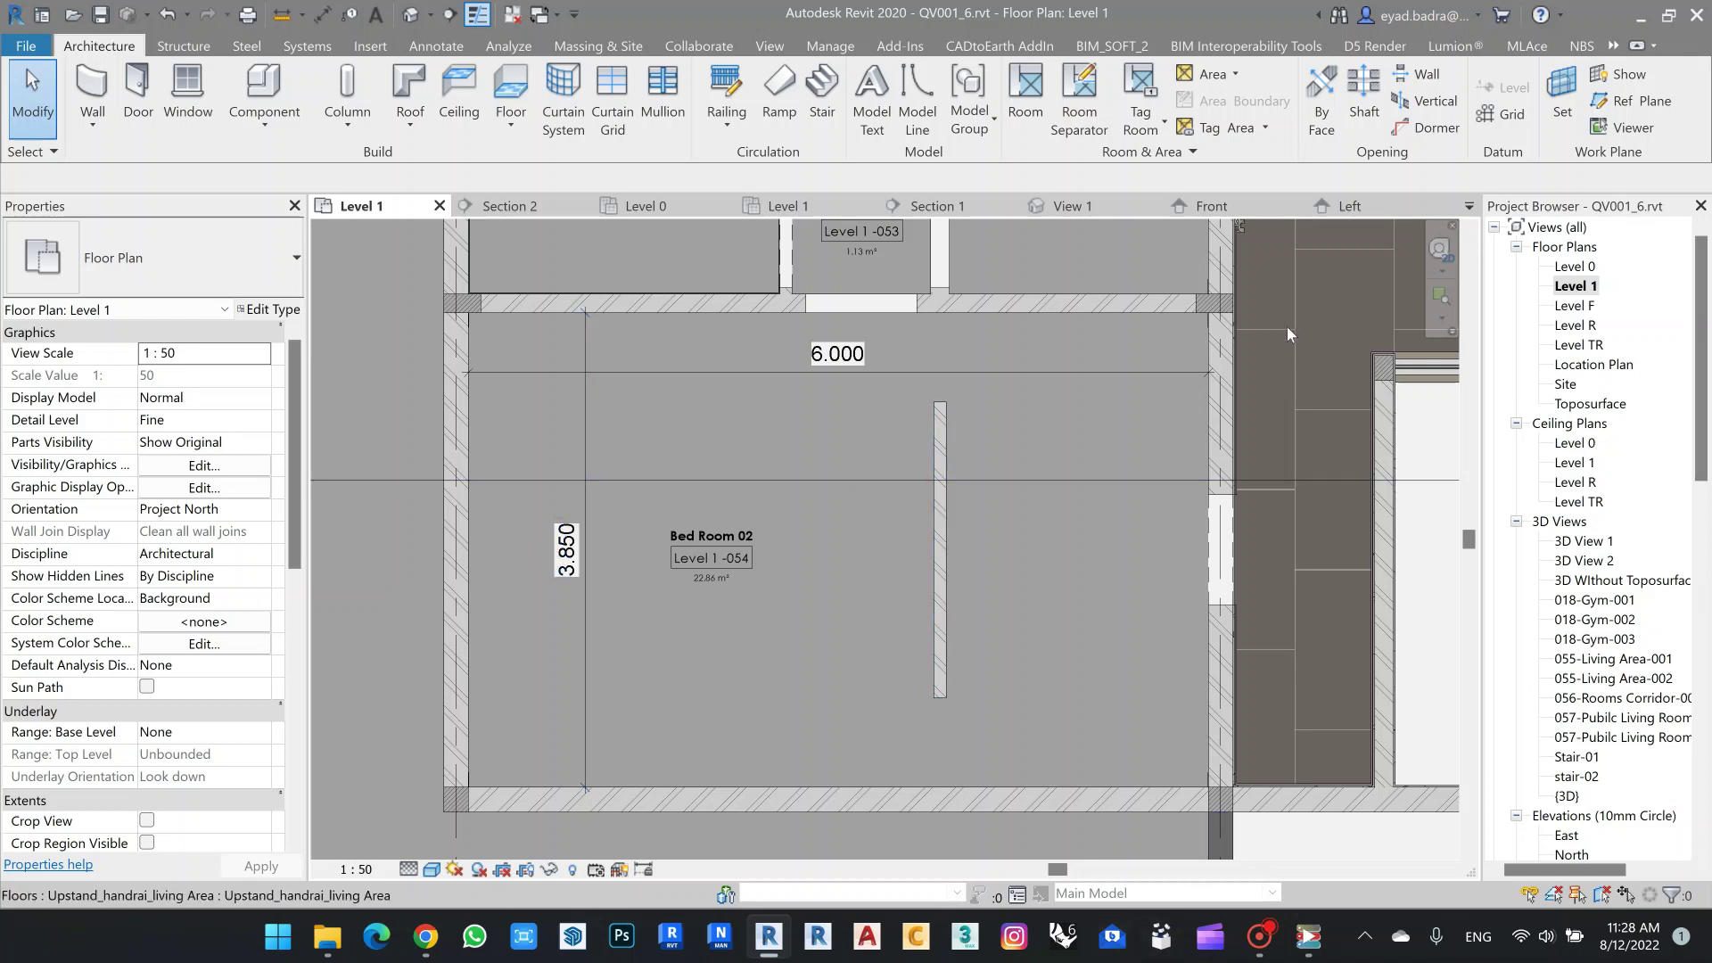
Return to the family's Ref. Level floor plan and save the family on the Desktop as Bedroom 02 False ceiling Studs.
{"action": "left_click", "coordinate": [1067, 206]}
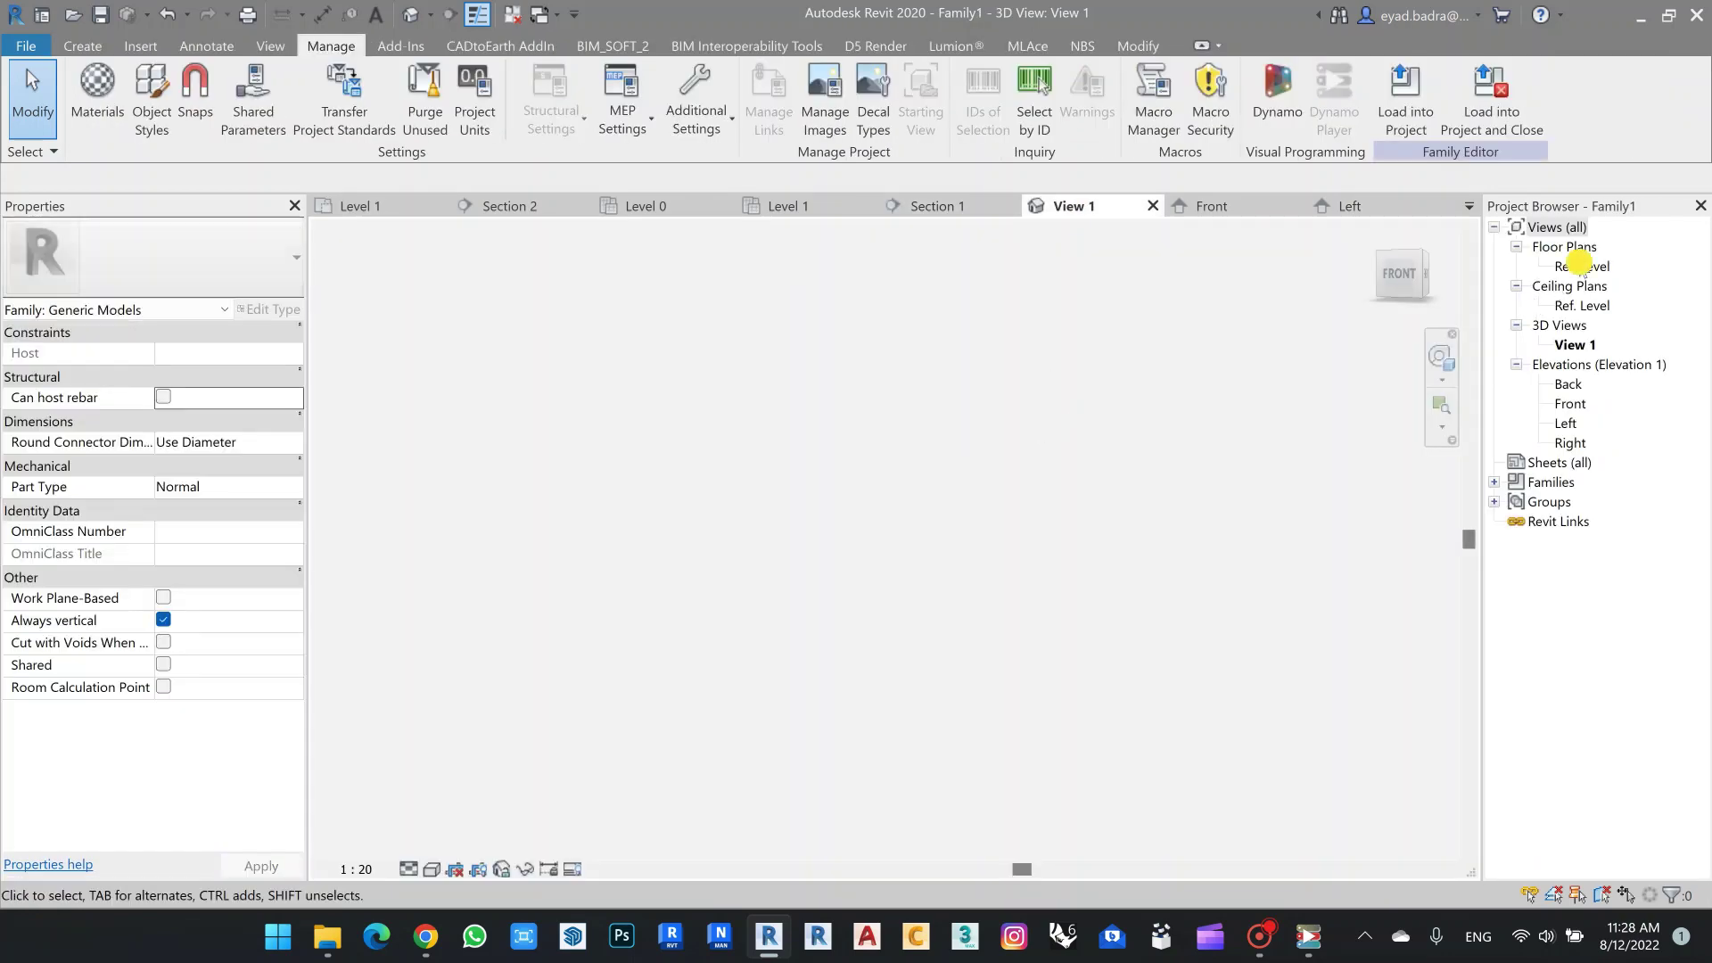
{"action": "double_click", "coordinate": [1579, 266]}
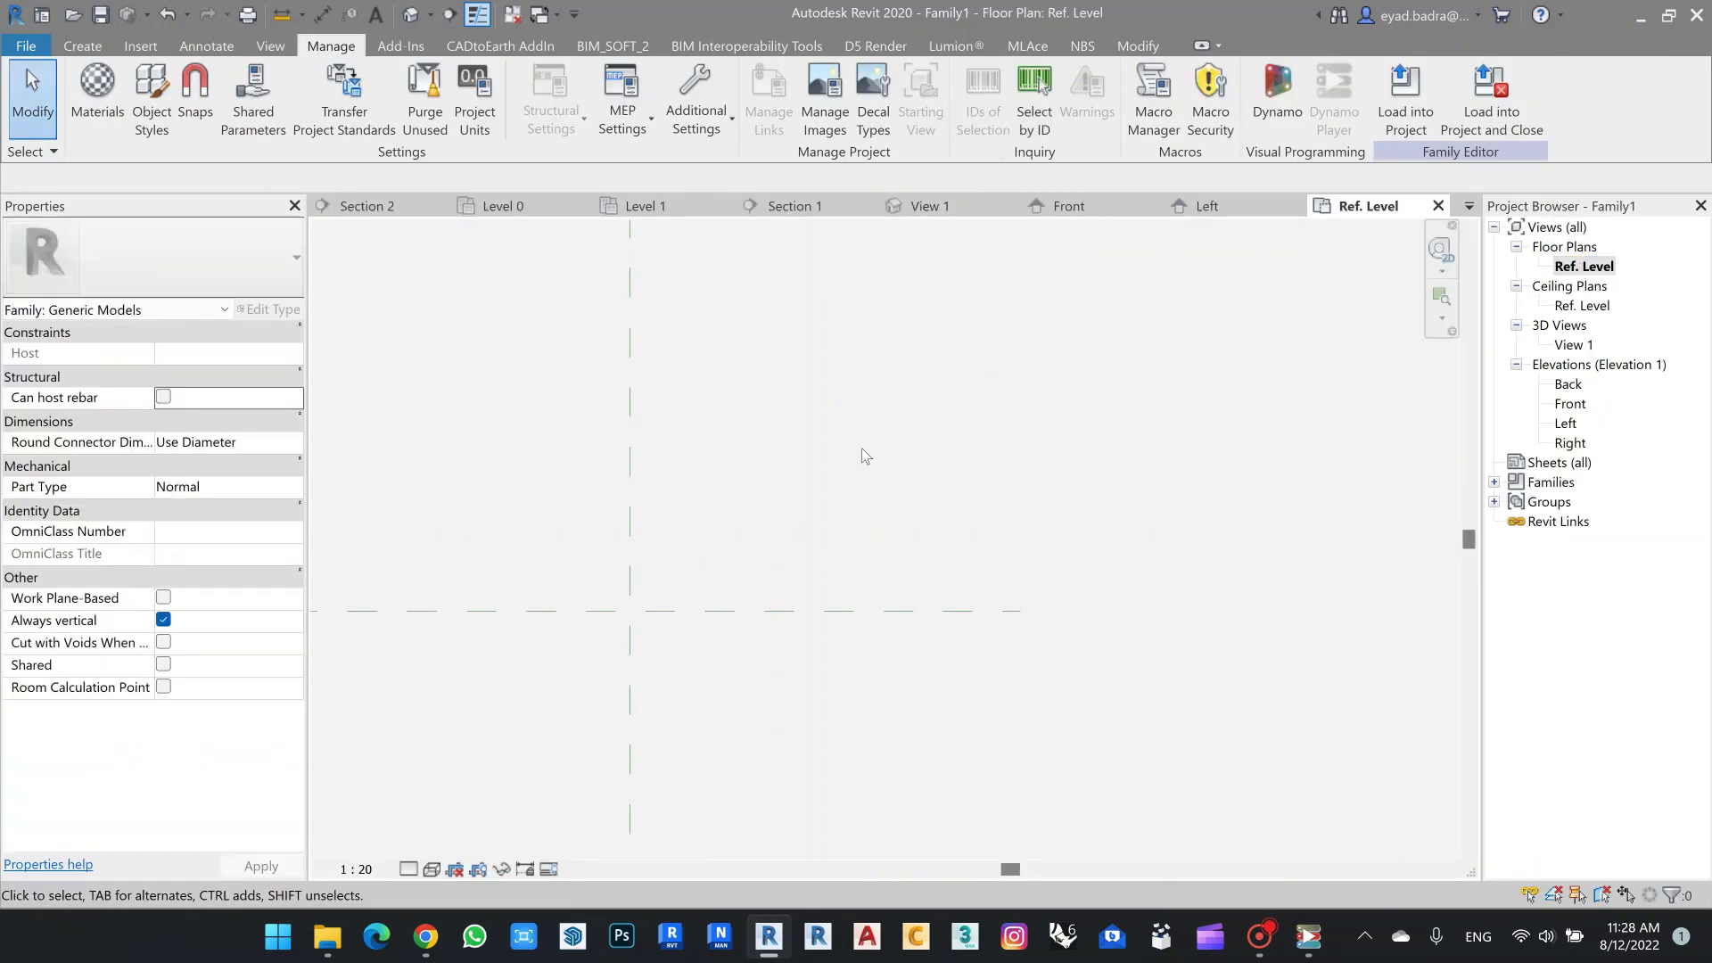
{"action": "key", "text": "ctrl+s"}
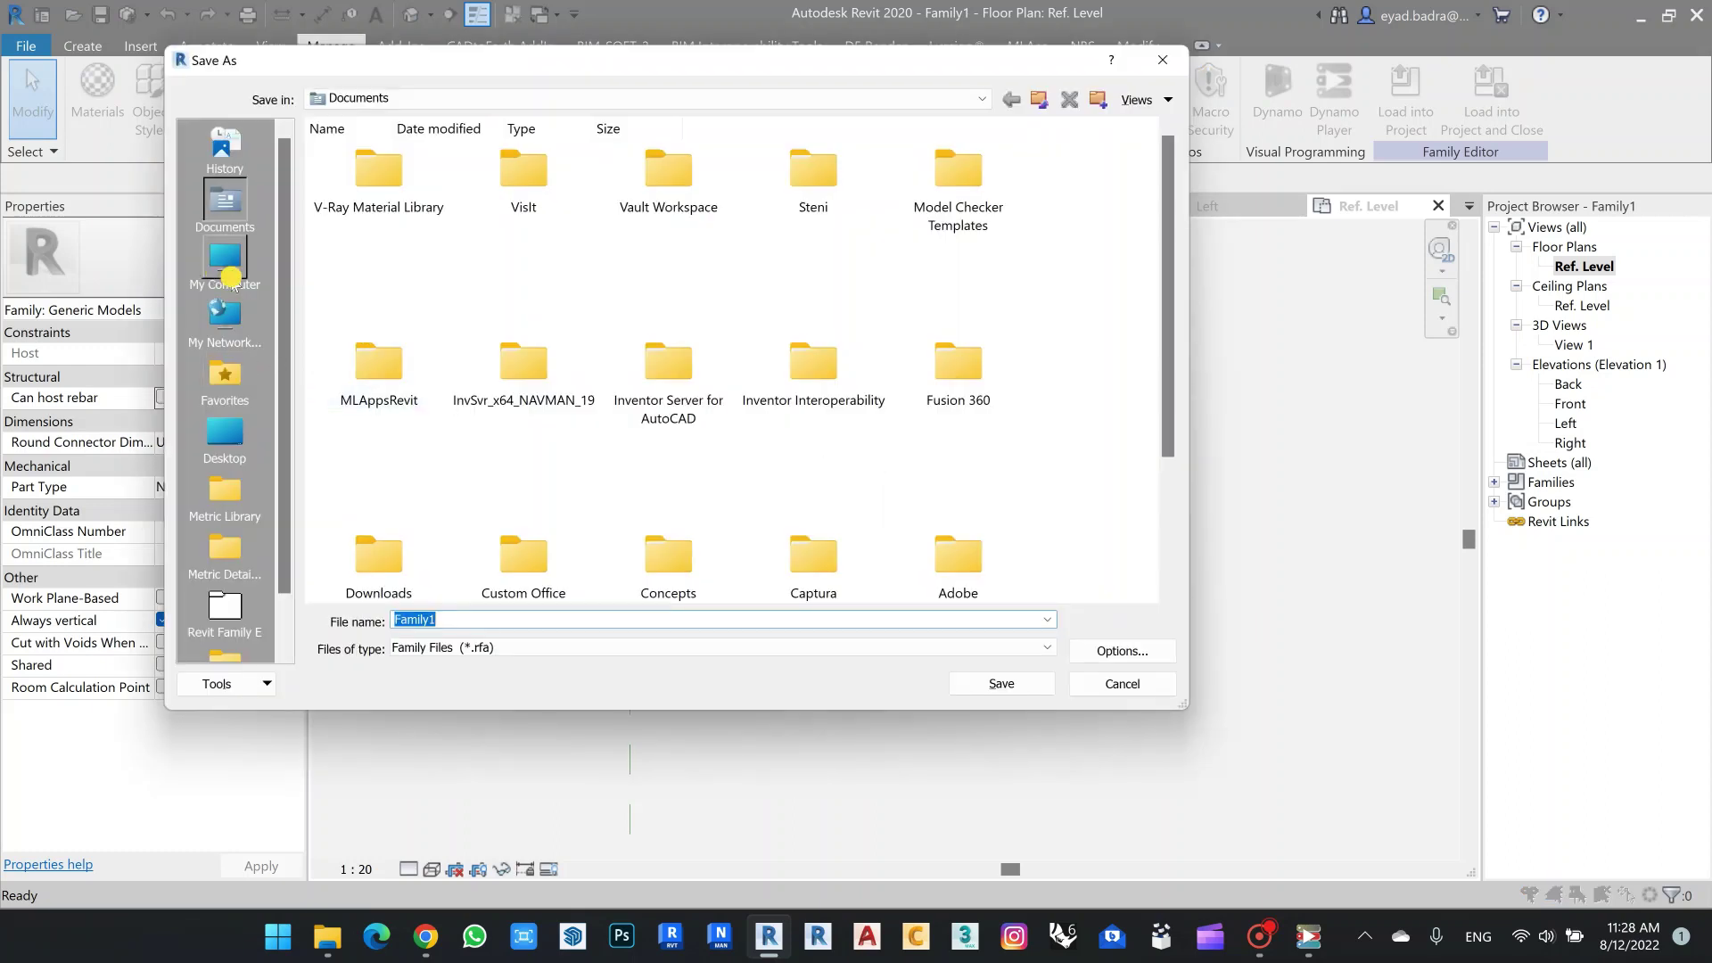
{"action": "left_click", "coordinate": [228, 267]}
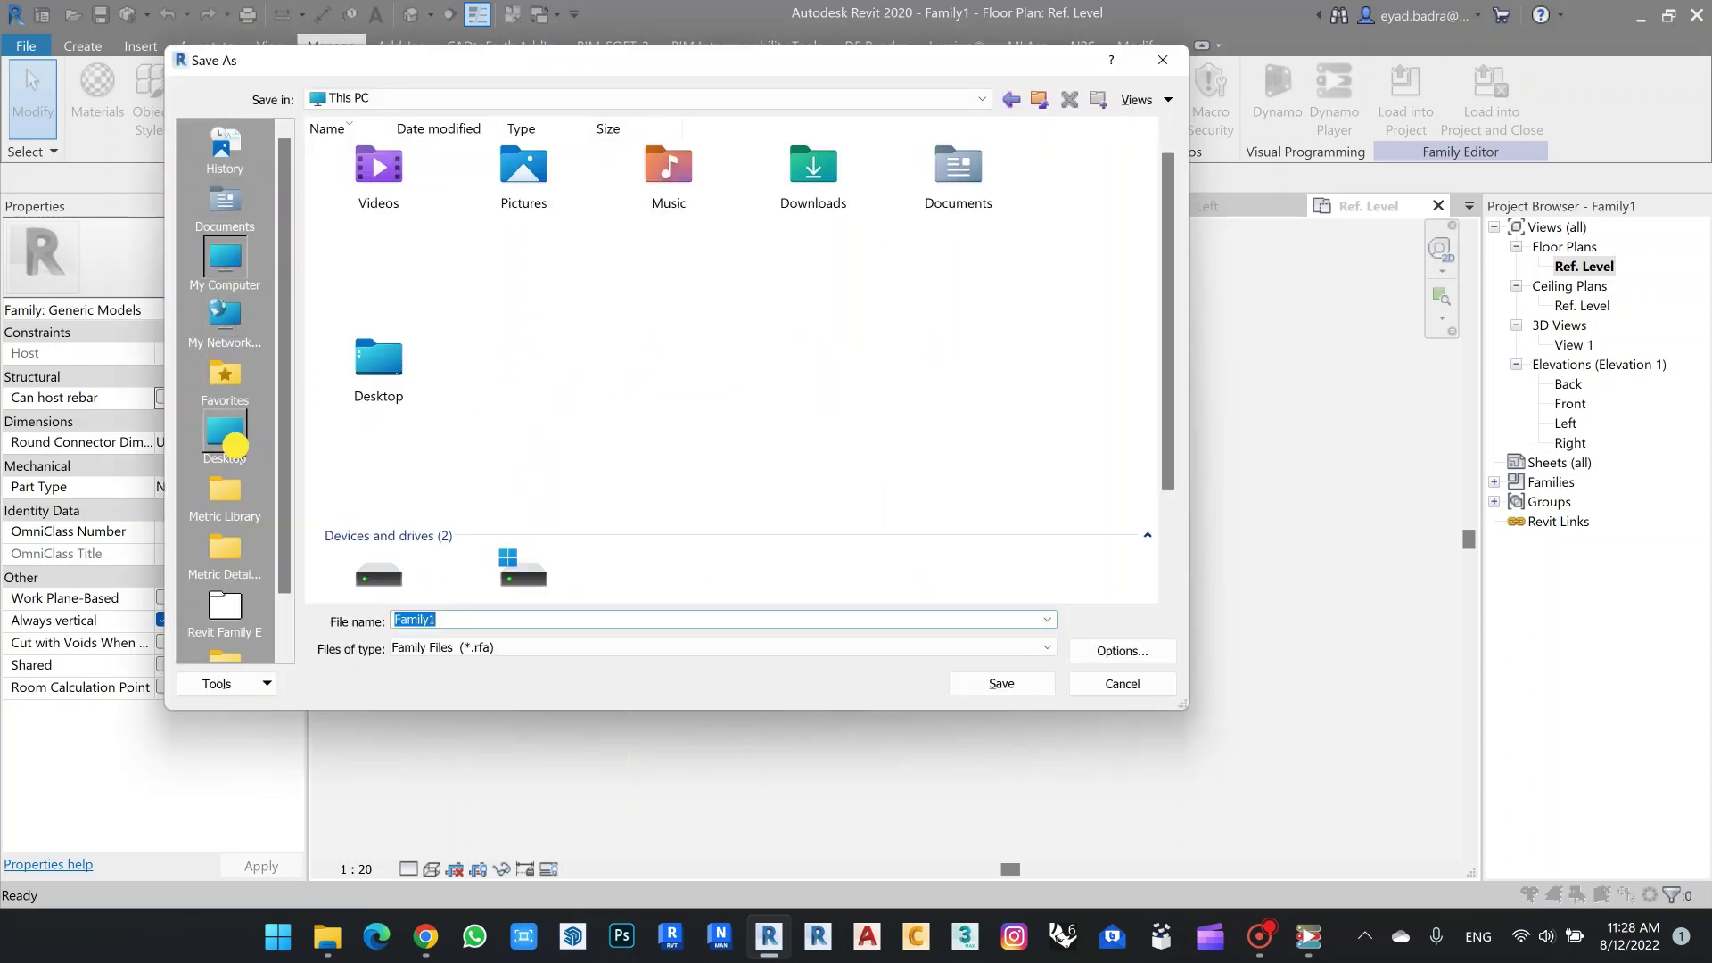
{"action": "left_click", "coordinate": [235, 445]}
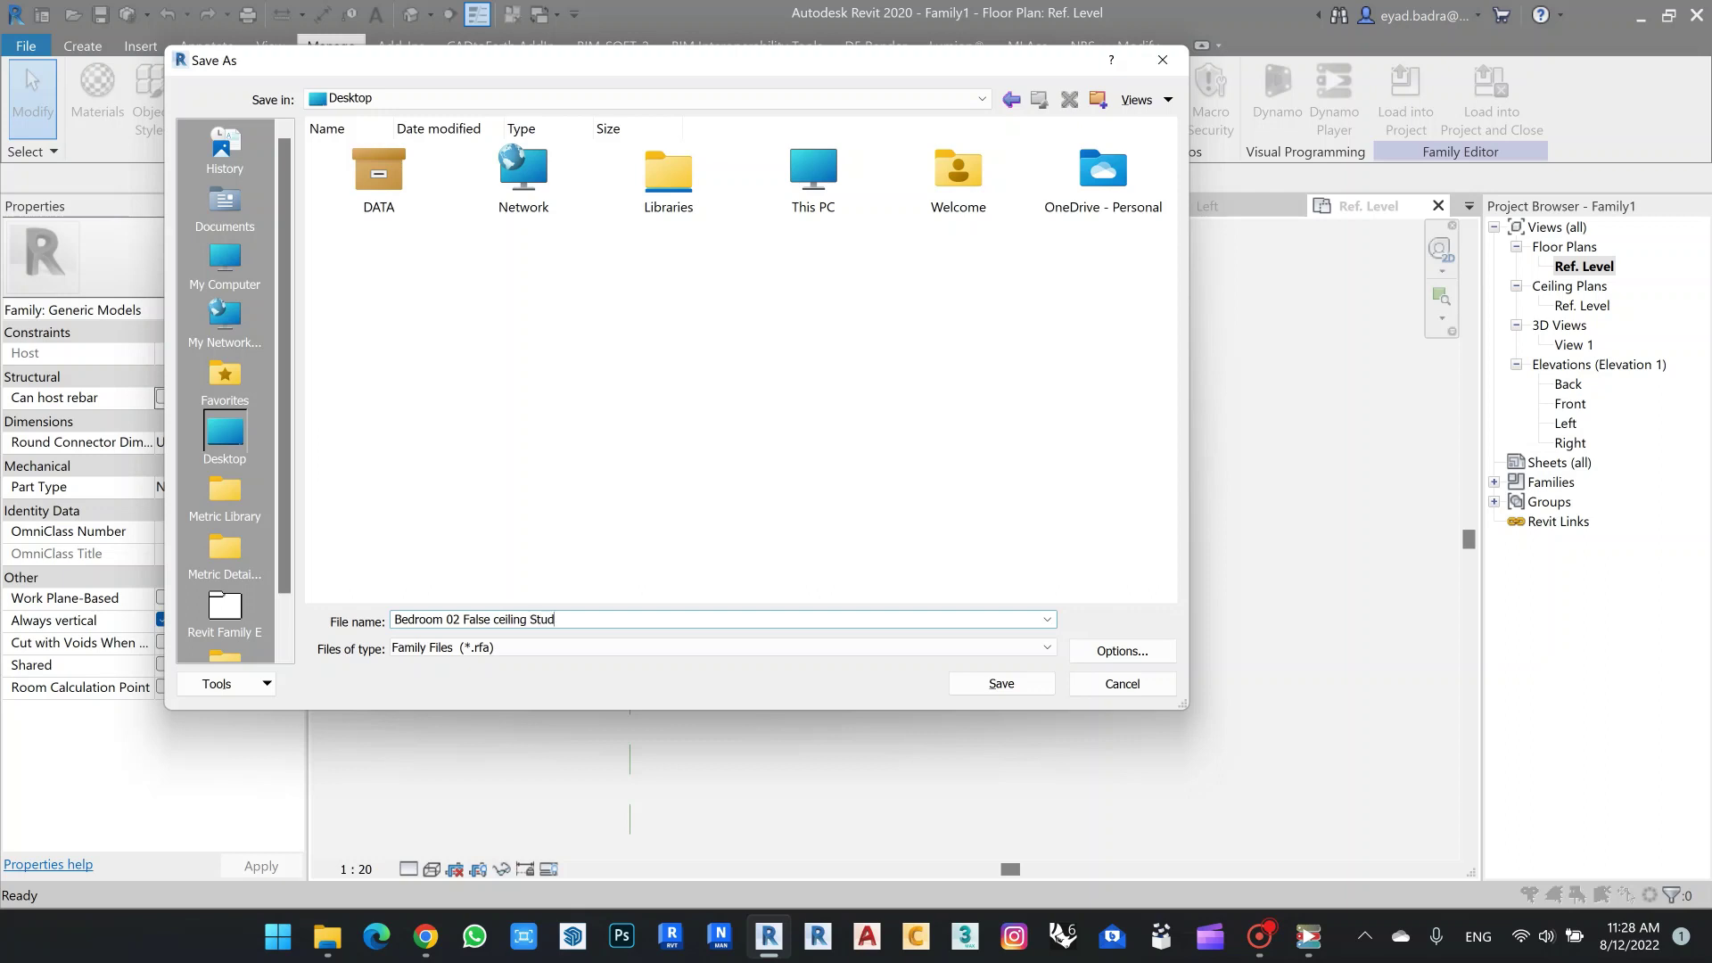
{"action": "left_click", "coordinate": [1001, 683]}
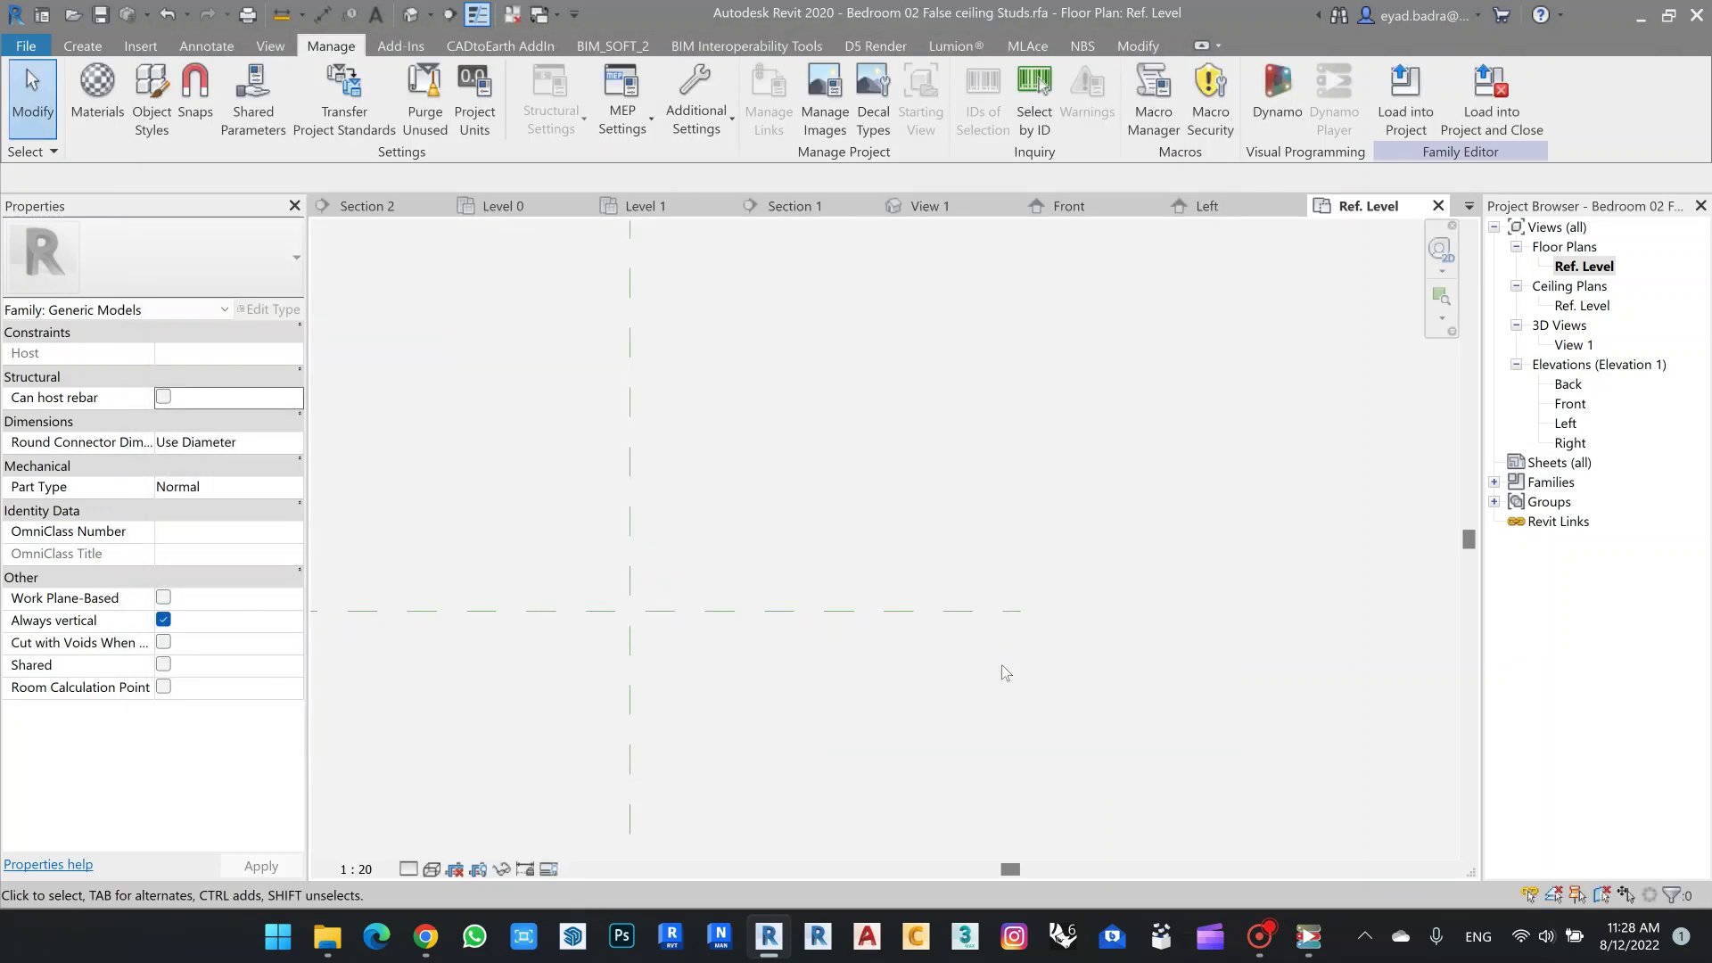
Check the family's length format in the project units.
{"action": "middle_click_drag", "start_coordinate": [858, 566], "coordinate": [896, 550]}
{"action": "key", "text": "u"}
{"action": "key", "text": "u"}
{"action": "key", "text": "n"}
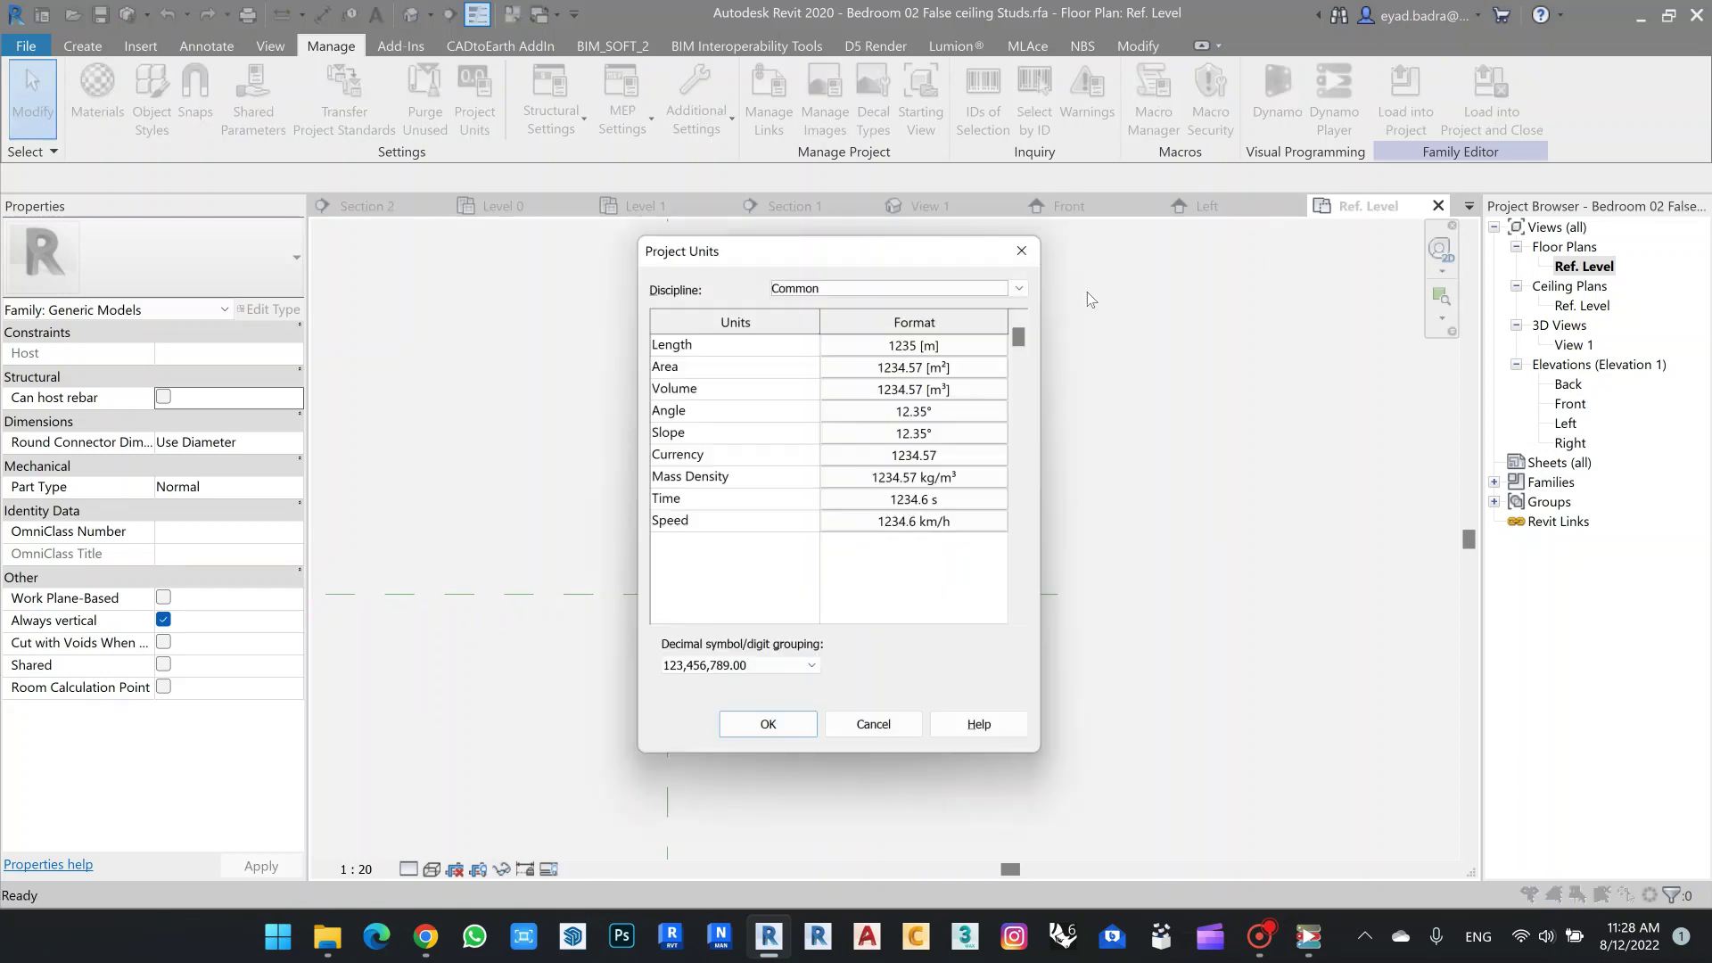
{"action": "left_click", "coordinate": [1025, 251]}
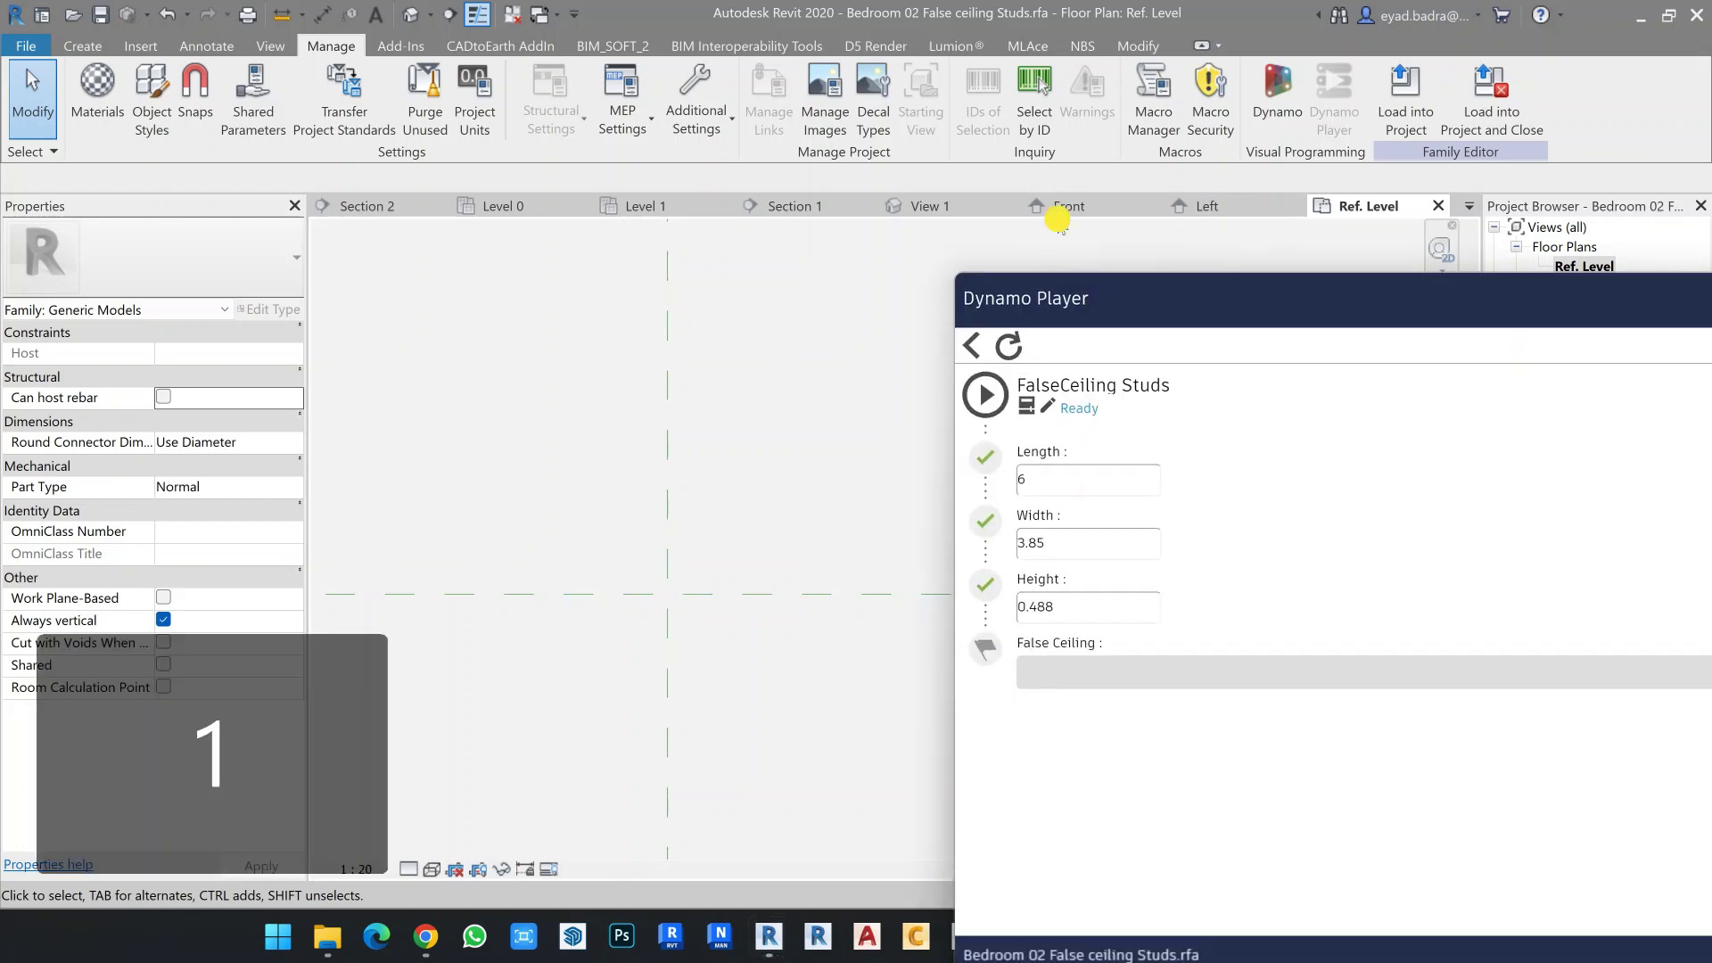
Run the FalseCeiling Studs script in the saved family and bring the generated stud grid into view in the Ref. Level plan.
{"action": "left_click_drag", "start_coordinate": [1084, 307], "coordinate": [819, 125]}
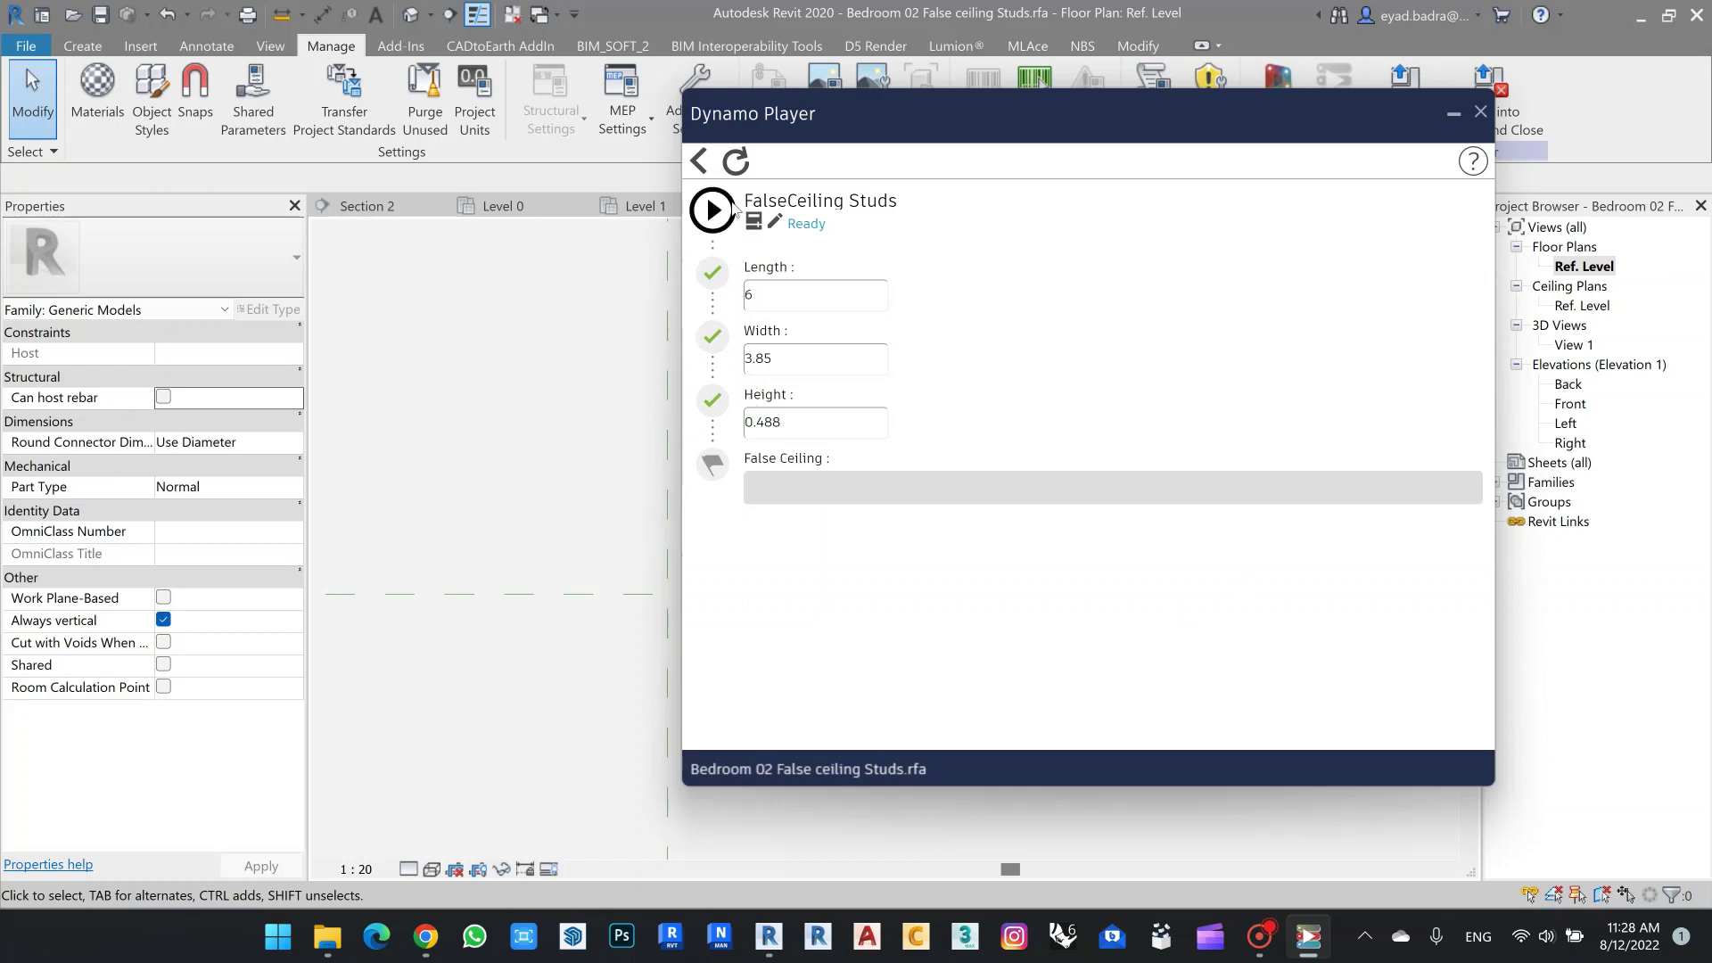
{"action": "left_click", "coordinate": [713, 210]}
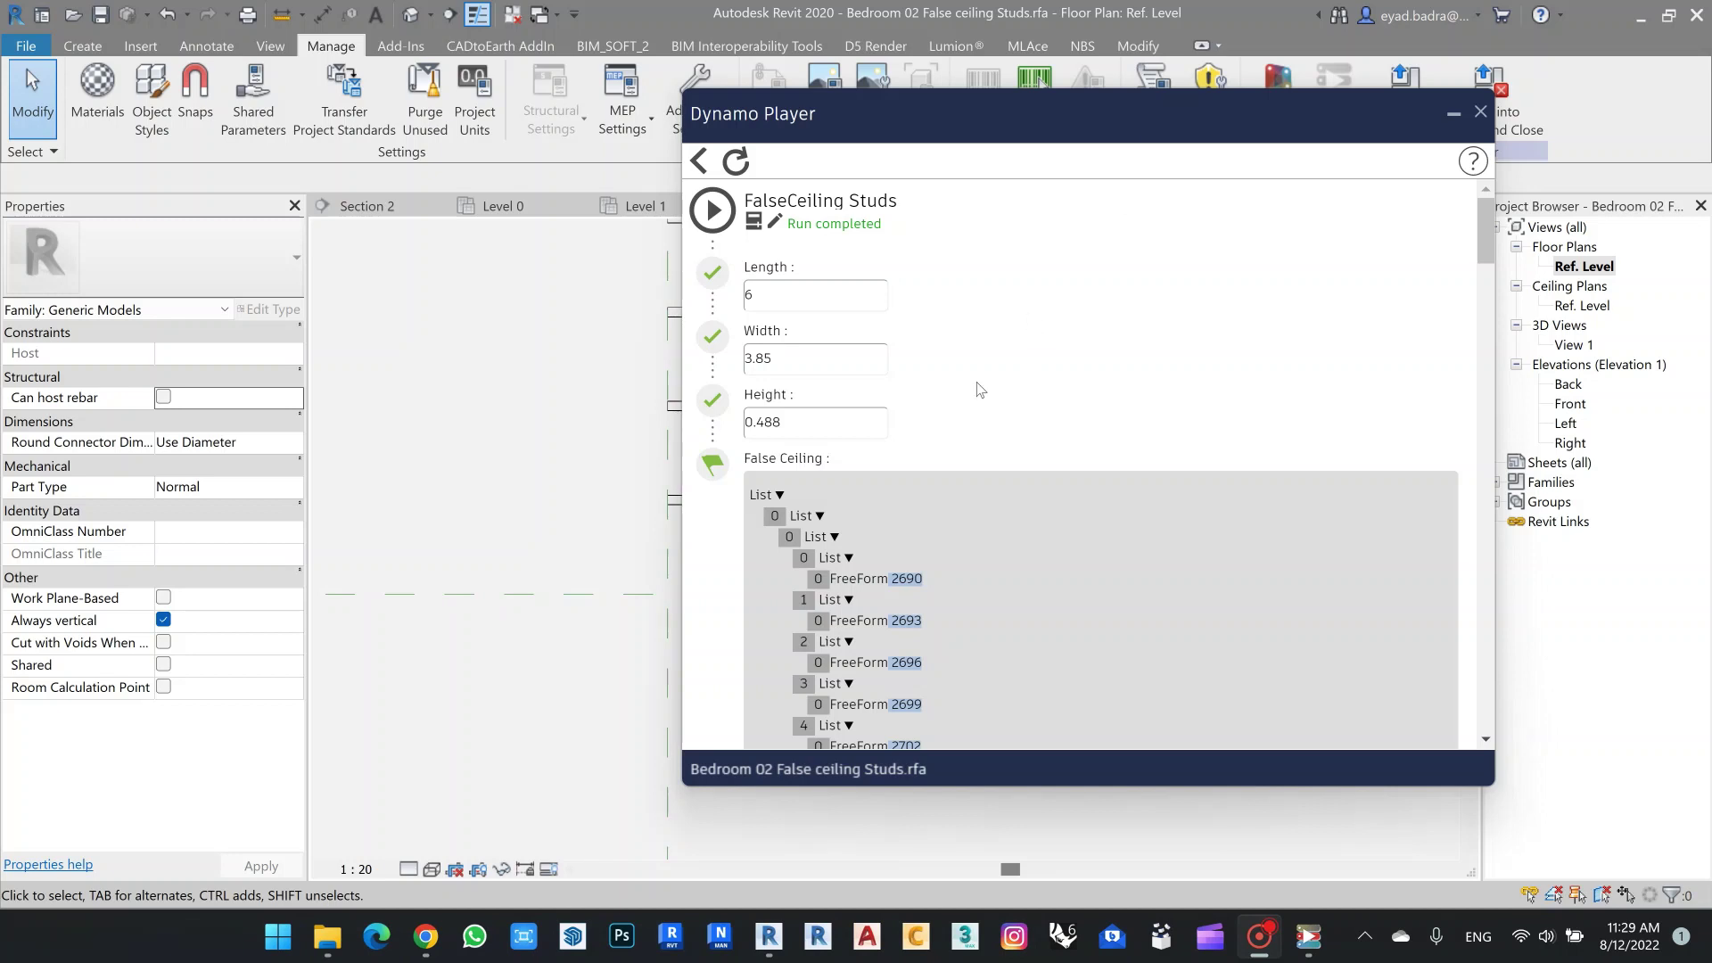
{"action": "scroll", "coordinate": [986, 323], "scroll_direction": "down", "scroll_amount": 4}
{"action": "scroll", "coordinate": [986, 323], "scroll_direction": "up", "scroll_amount": 4}
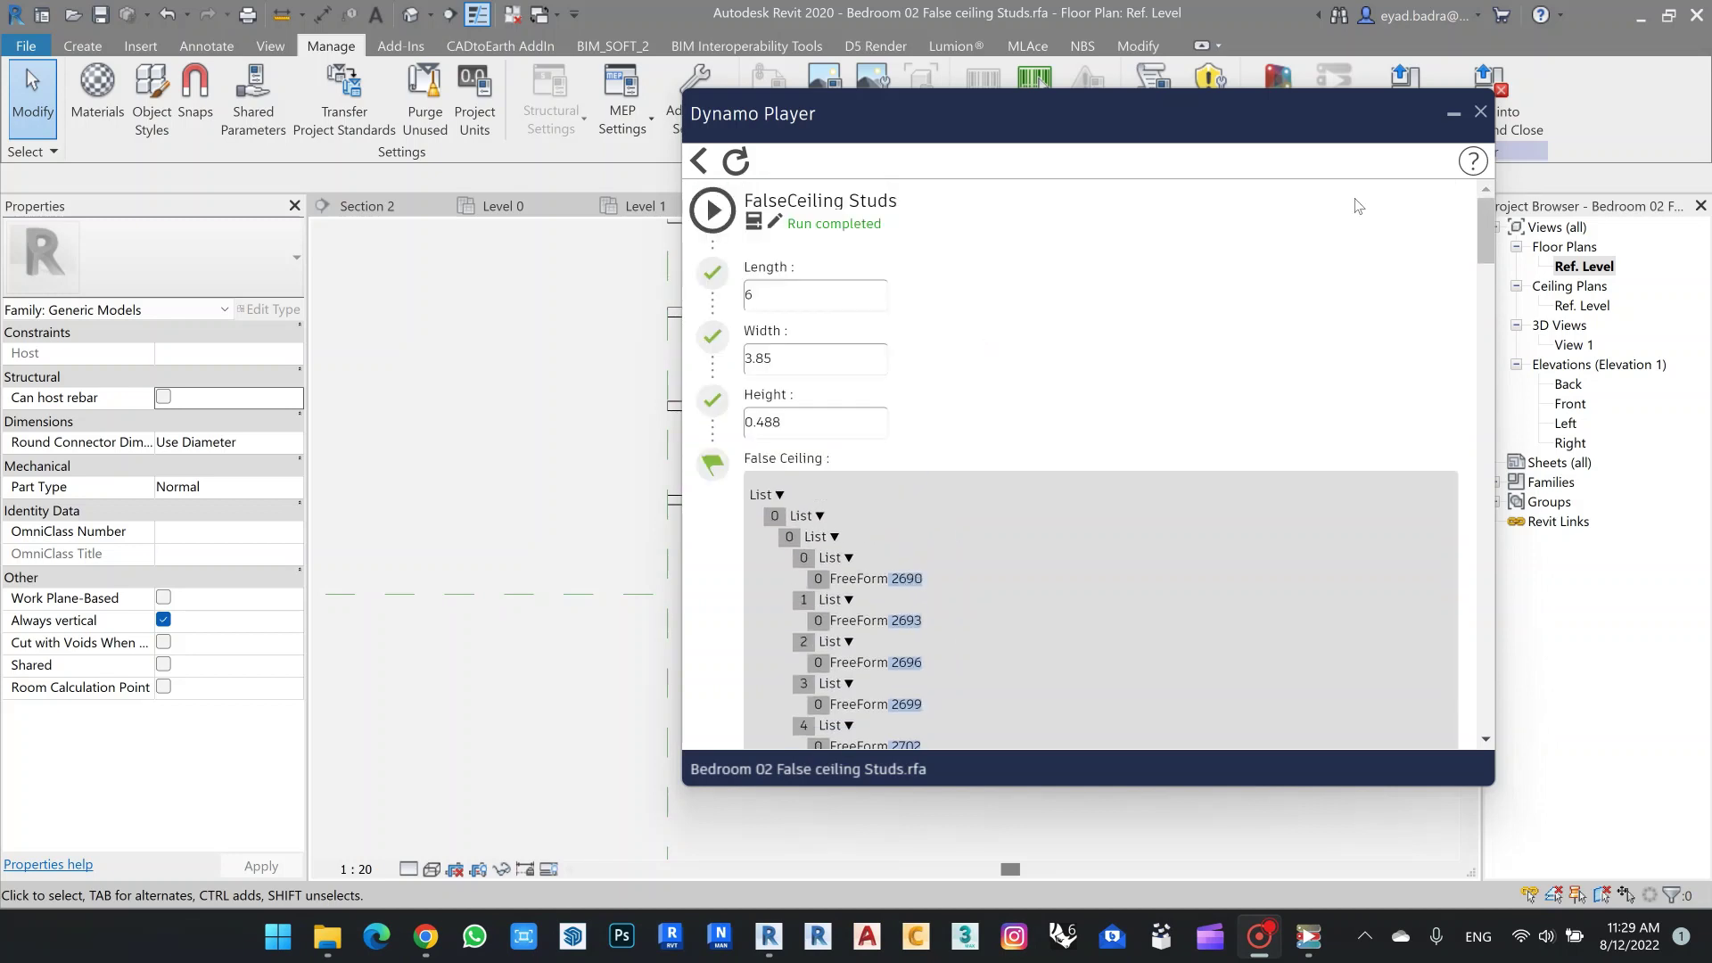
{"action": "left_click", "coordinate": [1455, 119]}
{"action": "scroll", "coordinate": [963, 506], "scroll_direction": "down", "scroll_amount": 3}
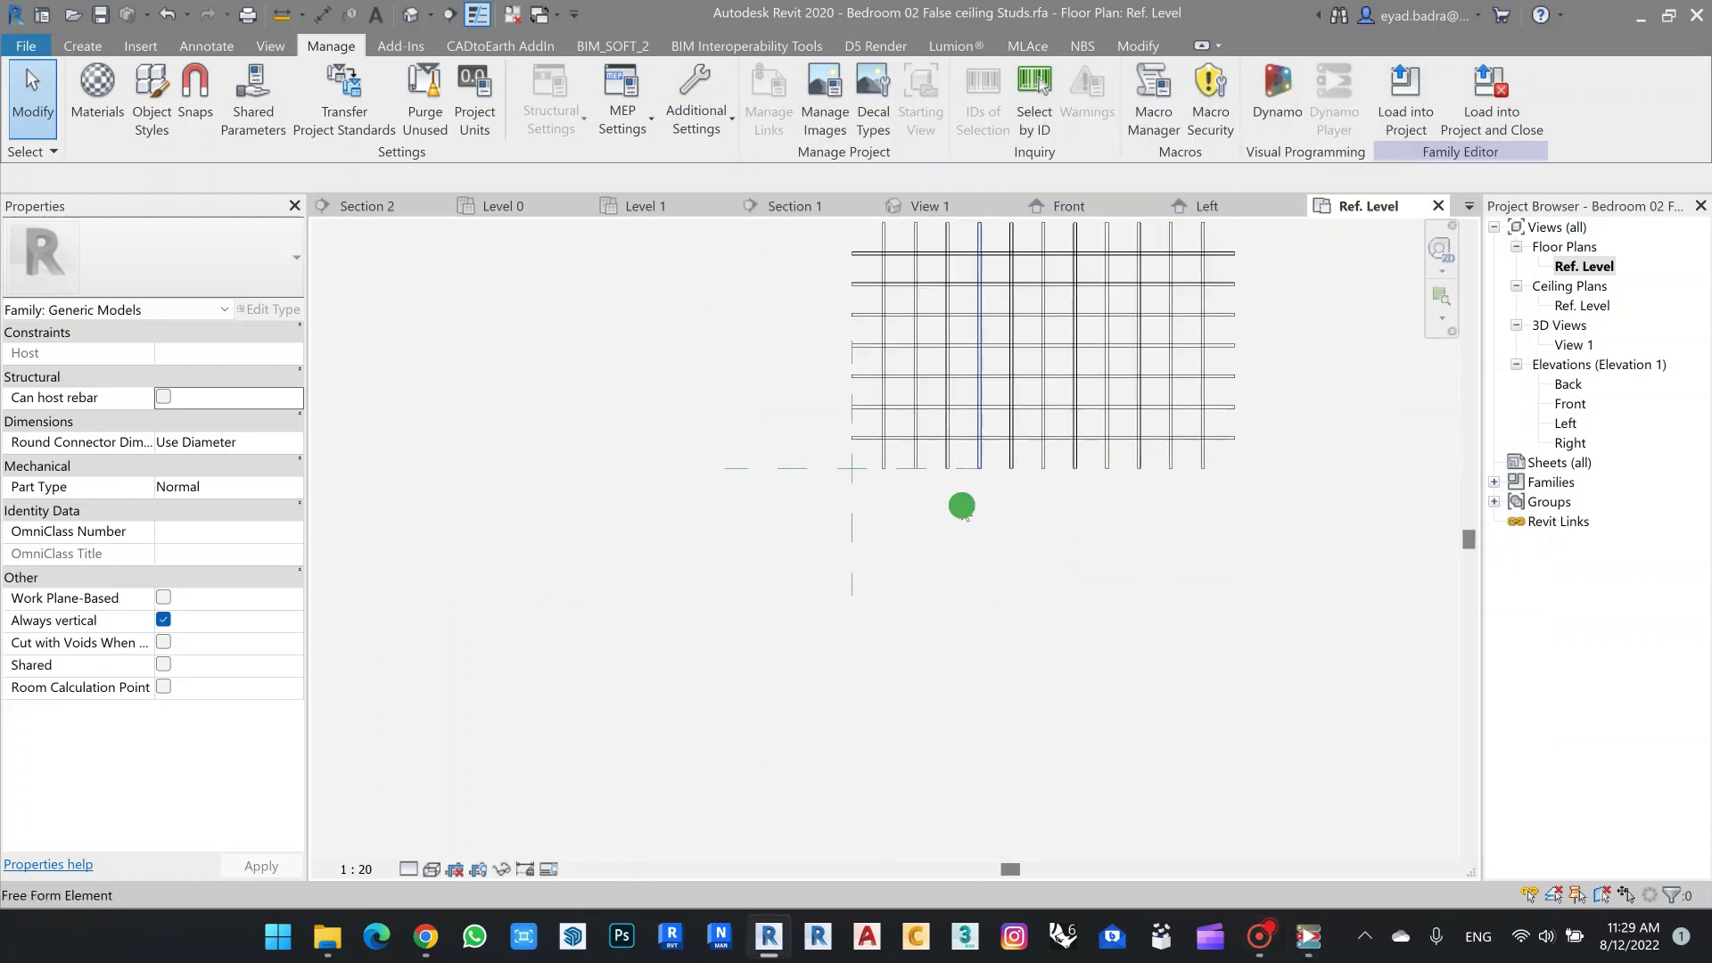
{"action": "middle_click_drag", "start_coordinate": [1230, 430], "coordinate": [1143, 573]}
{"action": "scroll", "coordinate": [1161, 539], "scroll_direction": "up", "scroll_amount": 4}
{"action": "middle_click_drag", "start_coordinate": [1275, 513], "coordinate": [1284, 579]}
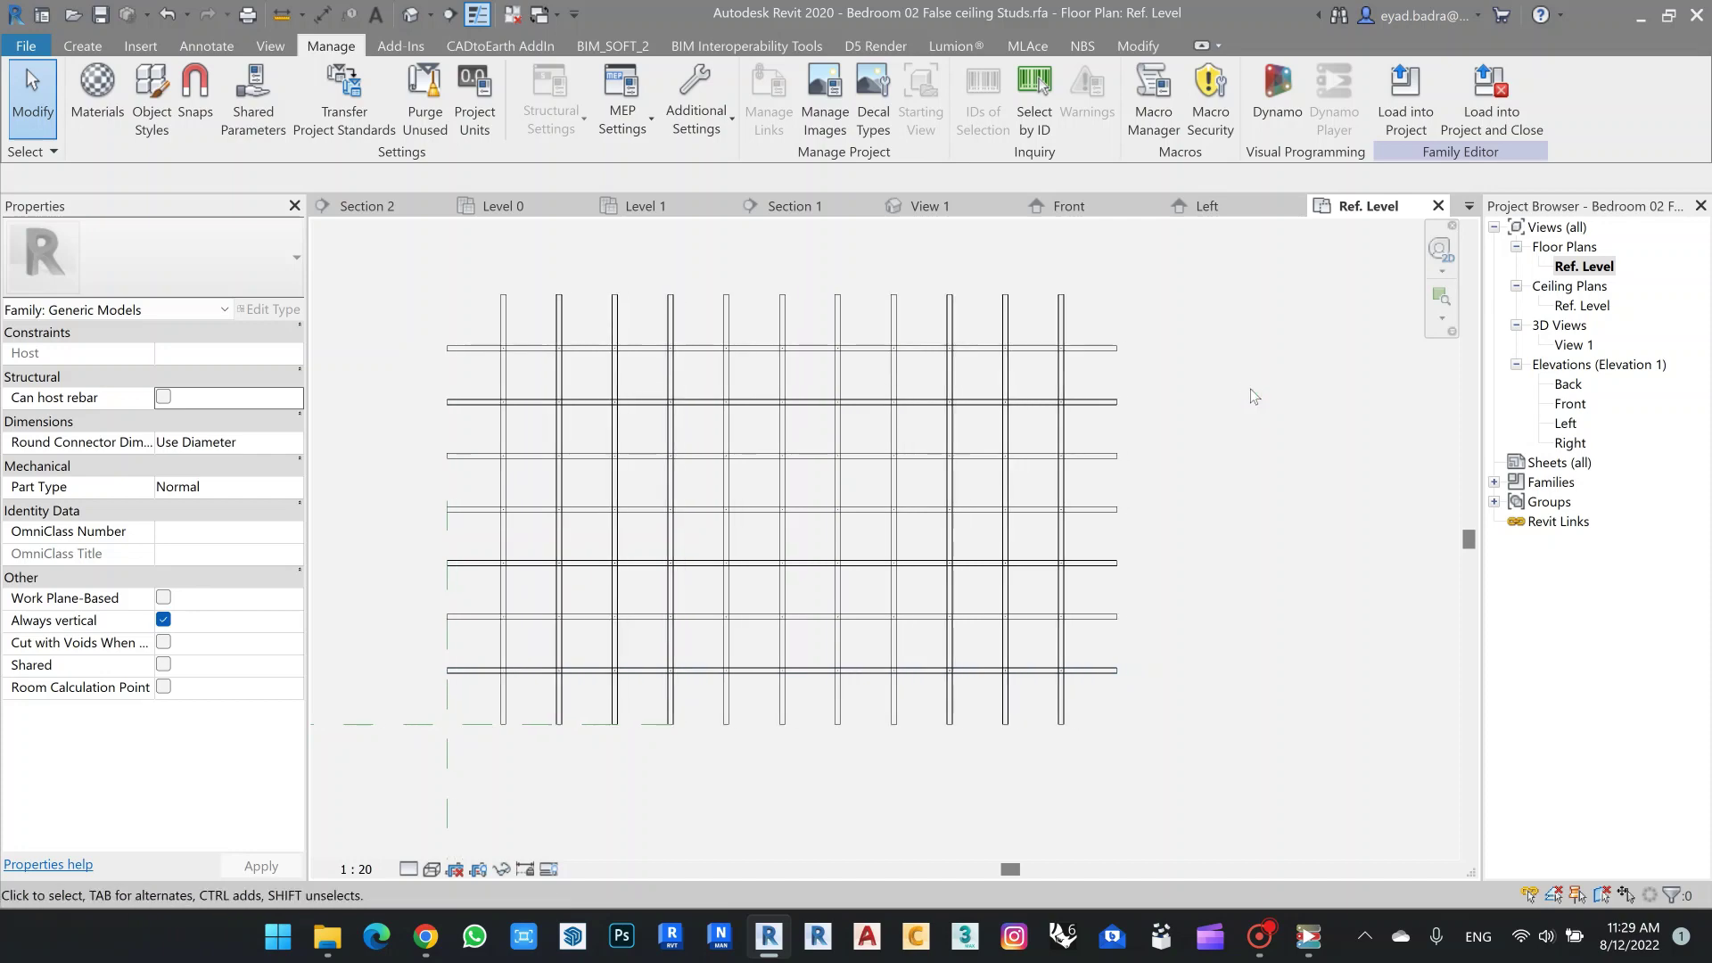
Open the family's default 3D view, change its visual style to a shaded display and set the detail level to Fine.
{"action": "left_click", "coordinate": [410, 14]}
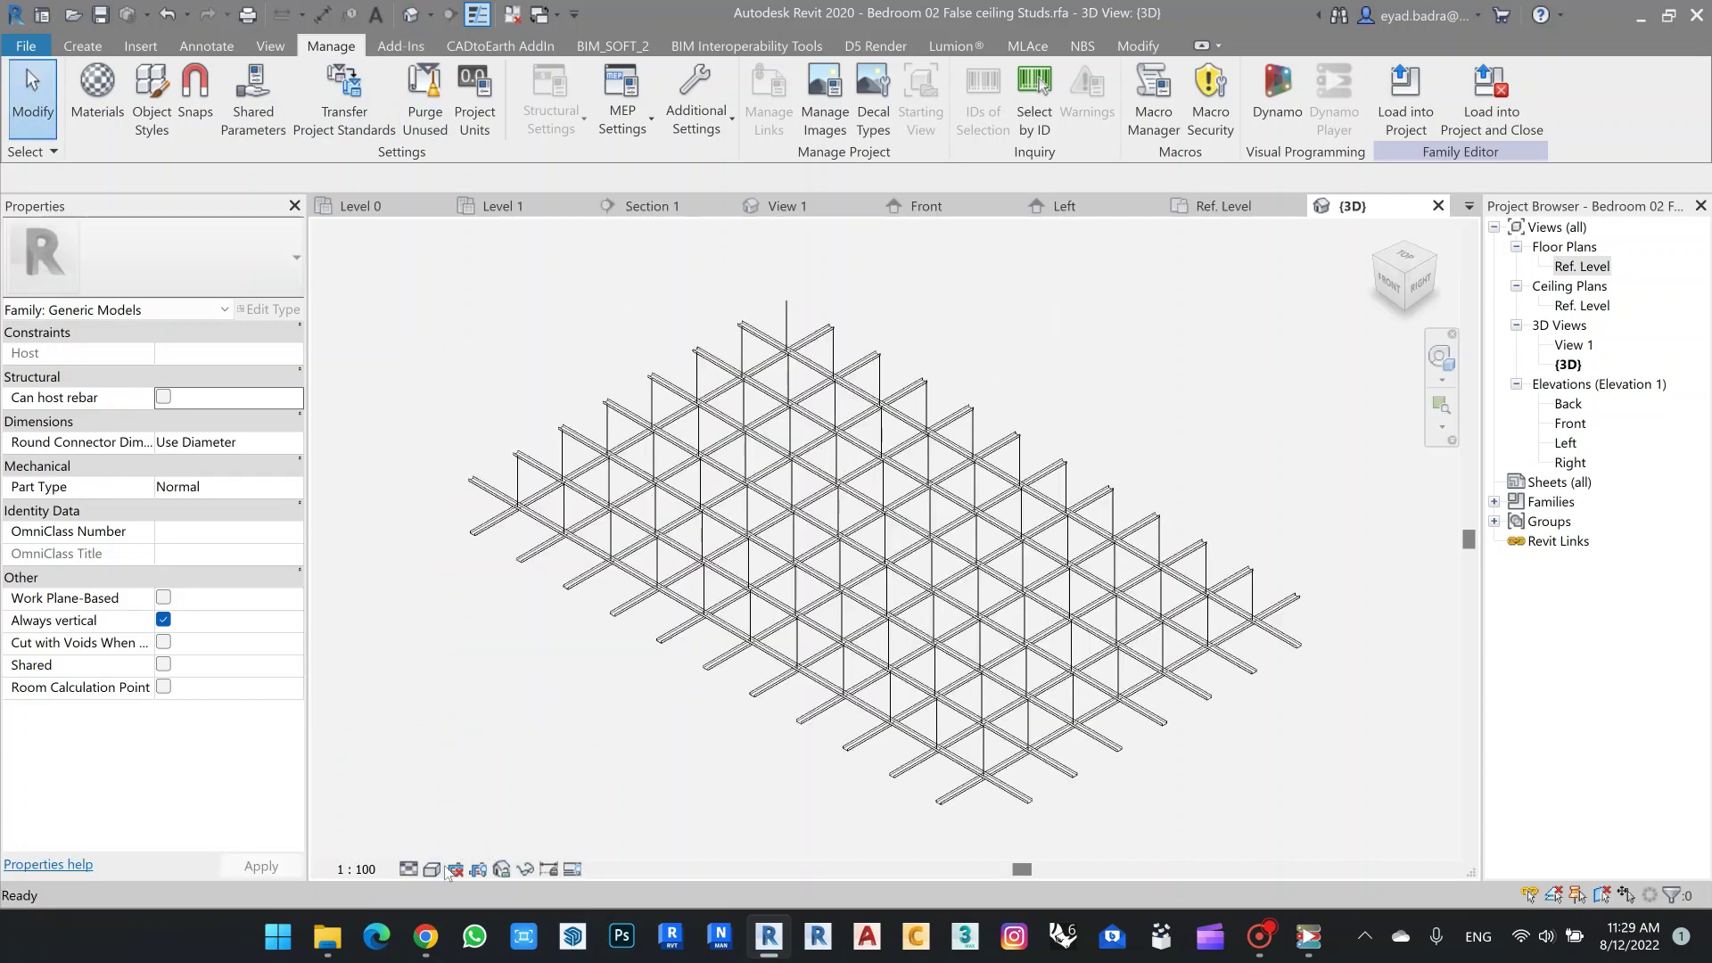
{"action": "left_click", "coordinate": [432, 870]}
{"action": "left_click", "coordinate": [473, 835]}
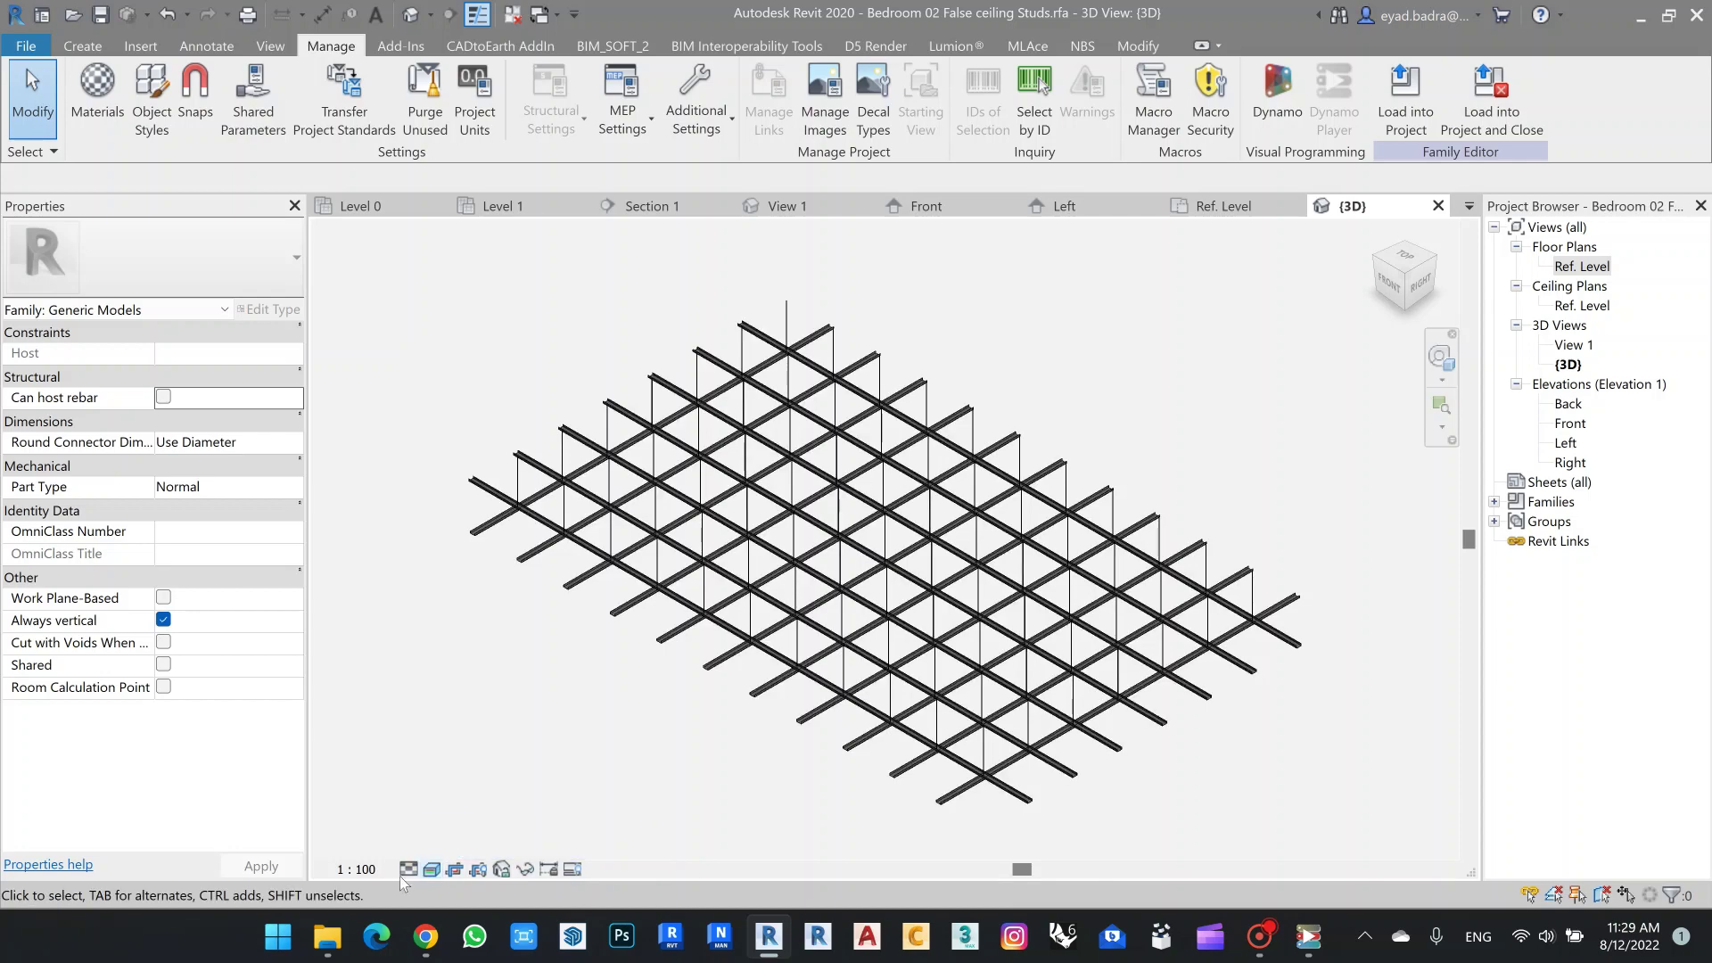
{"action": "left_click", "coordinate": [409, 870]}
{"action": "left_click", "coordinate": [425, 849]}
Examine the stud grid and its vertical hangers in 3D from several angles, including the profile ends up close.
{"action": "scroll", "coordinate": [1102, 642], "scroll_direction": "up", "scroll_amount": 3}
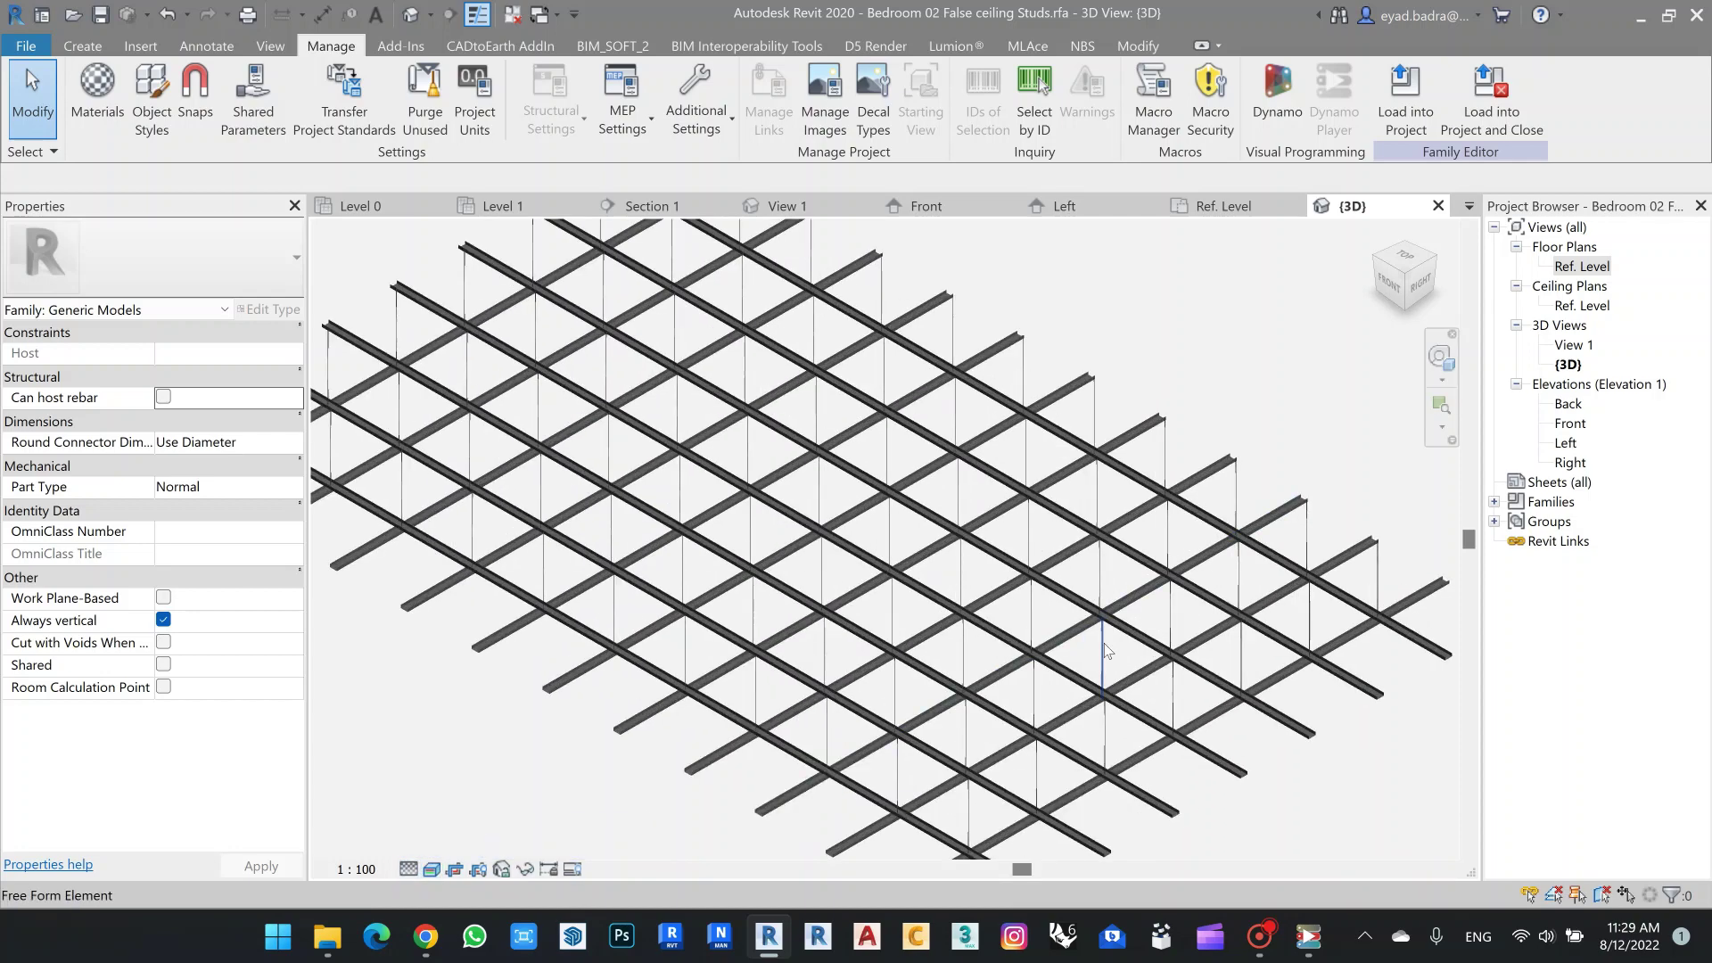
{"action": "middle_click_drag", "start_coordinate": [1105, 644], "coordinate": [845, 480], "text": "shift"}
{"action": "middle_click_drag", "start_coordinate": [746, 643], "coordinate": [995, 547]}
{"action": "middle_click_drag", "start_coordinate": [493, 533], "coordinate": [508, 517], "text": "shift"}
{"action": "scroll", "coordinate": [509, 518], "scroll_direction": "up", "scroll_amount": 5}
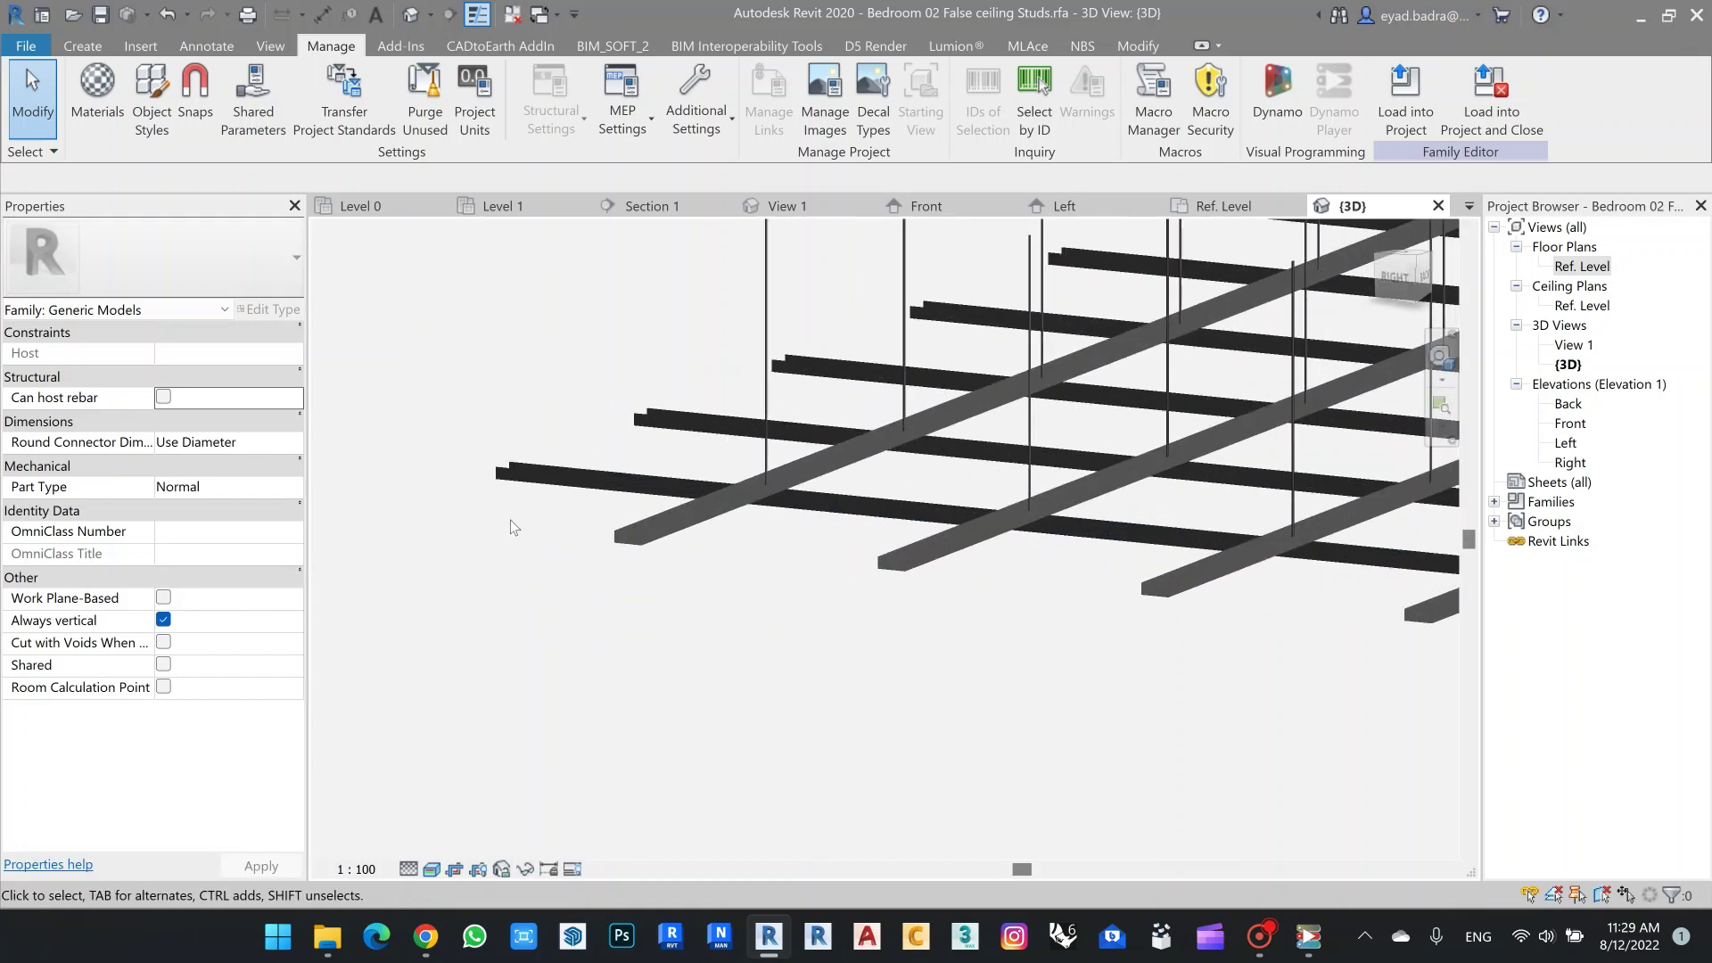
{"action": "scroll", "coordinate": [596, 589], "scroll_direction": "down", "scroll_amount": 3}
{"action": "middle_click_drag", "start_coordinate": [617, 658], "coordinate": [542, 703]}
{"action": "scroll", "coordinate": [612, 409], "scroll_direction": "down", "scroll_amount": 6}
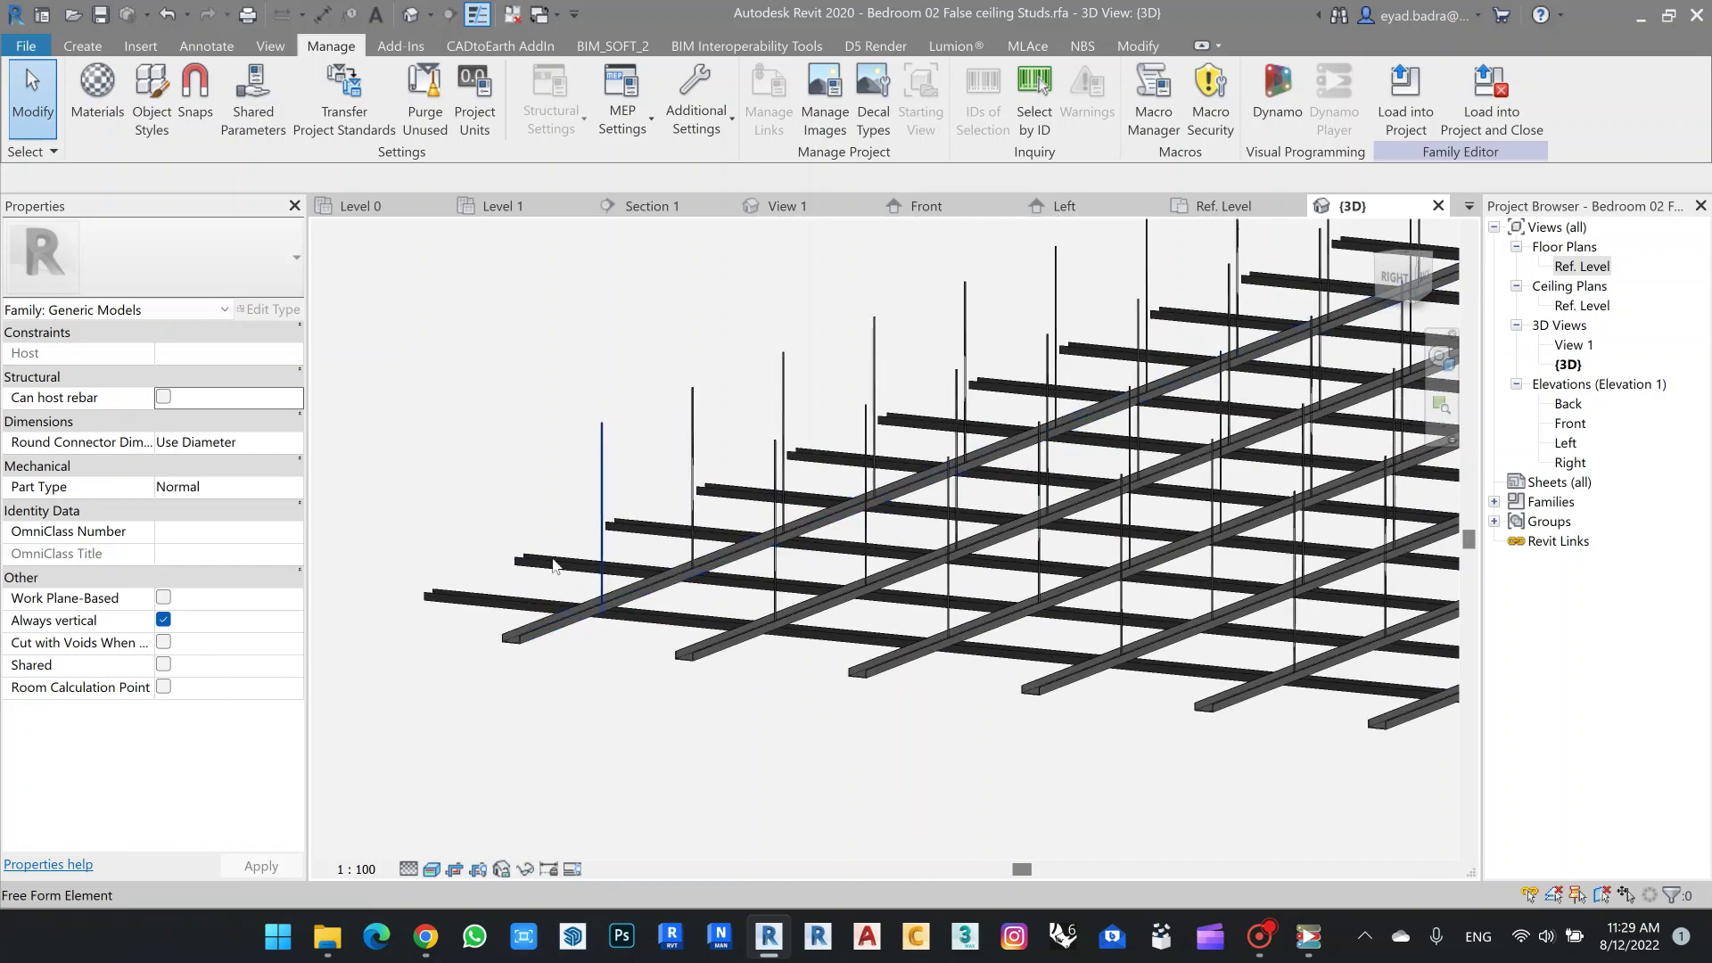
{"action": "middle_click_drag", "start_coordinate": [638, 355], "coordinate": [672, 471], "text": "shift"}
{"action": "mouse_move", "coordinate": [661, 354]}
{"action": "middle_mouse_down"}
{"action": "mouse_move", "coordinate": [632, 462]}
{"action": "mouse_move", "coordinate": [617, 394]}
{"action": "mouse_move", "coordinate": [667, 387]}
{"action": "middle_mouse_up"}
{"action": "scroll", "coordinate": [617, 510], "scroll_direction": "up", "scroll_amount": 3}
{"action": "scroll", "coordinate": [617, 389], "scroll_direction": "down", "scroll_amount": 3}
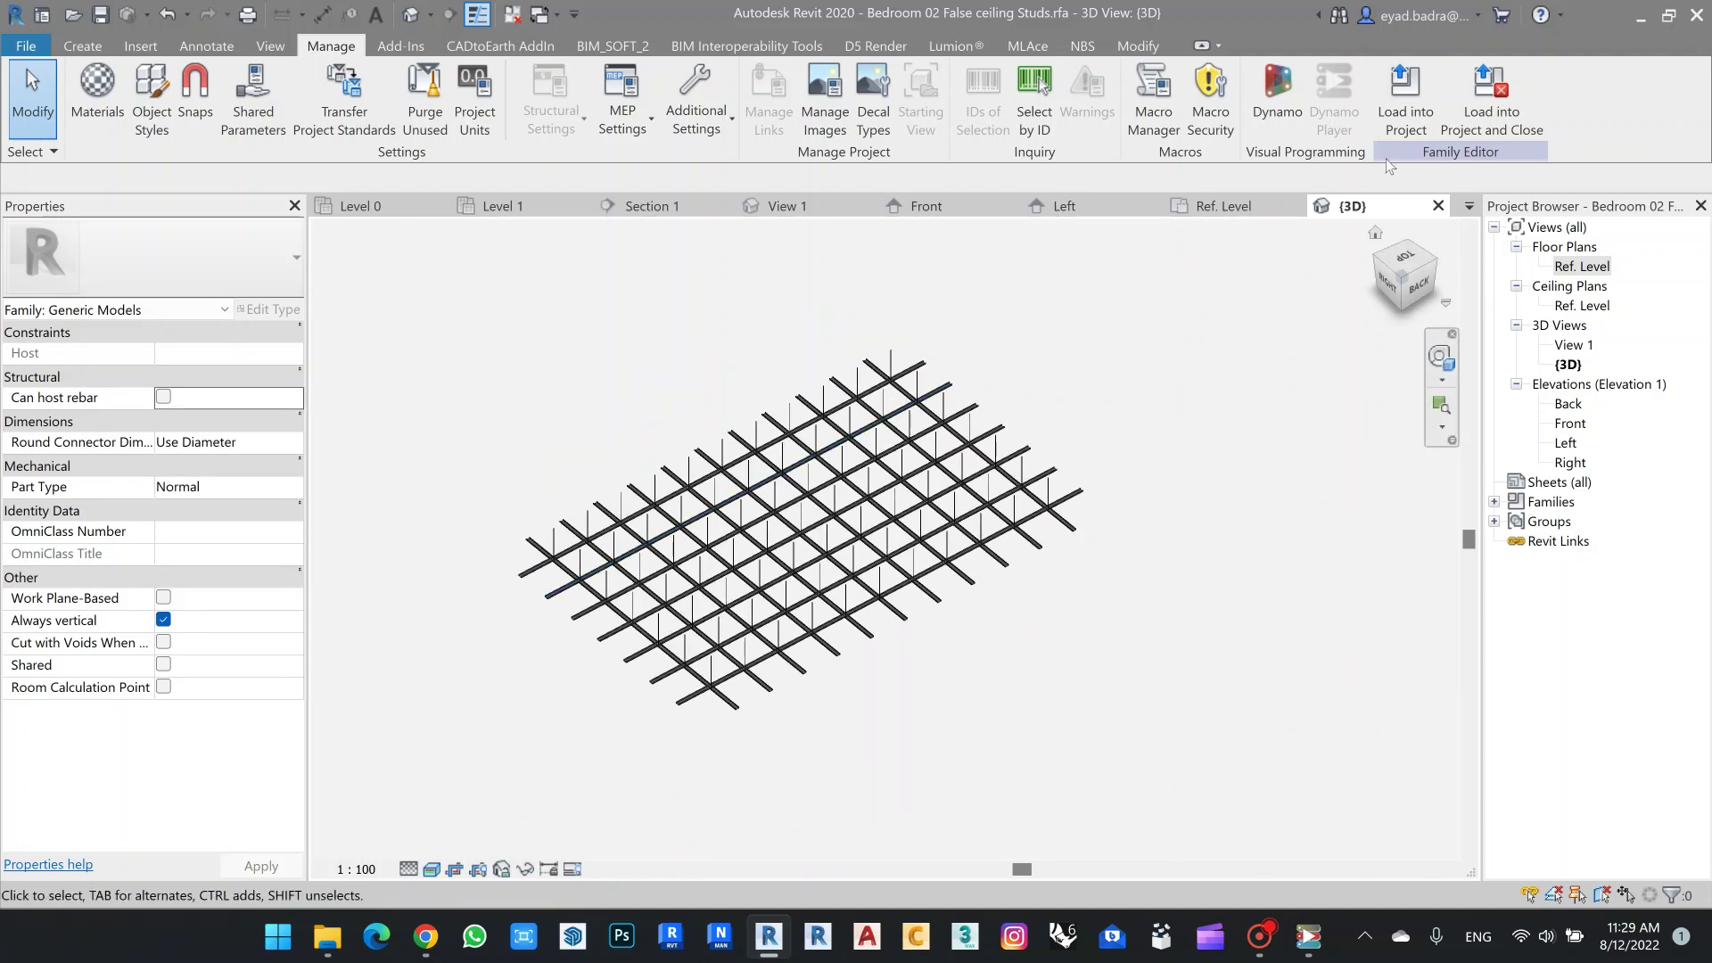
Load the studs family into the QV001_6 project and open the Level 1 floor plan.
{"action": "left_click", "coordinate": [1418, 86]}
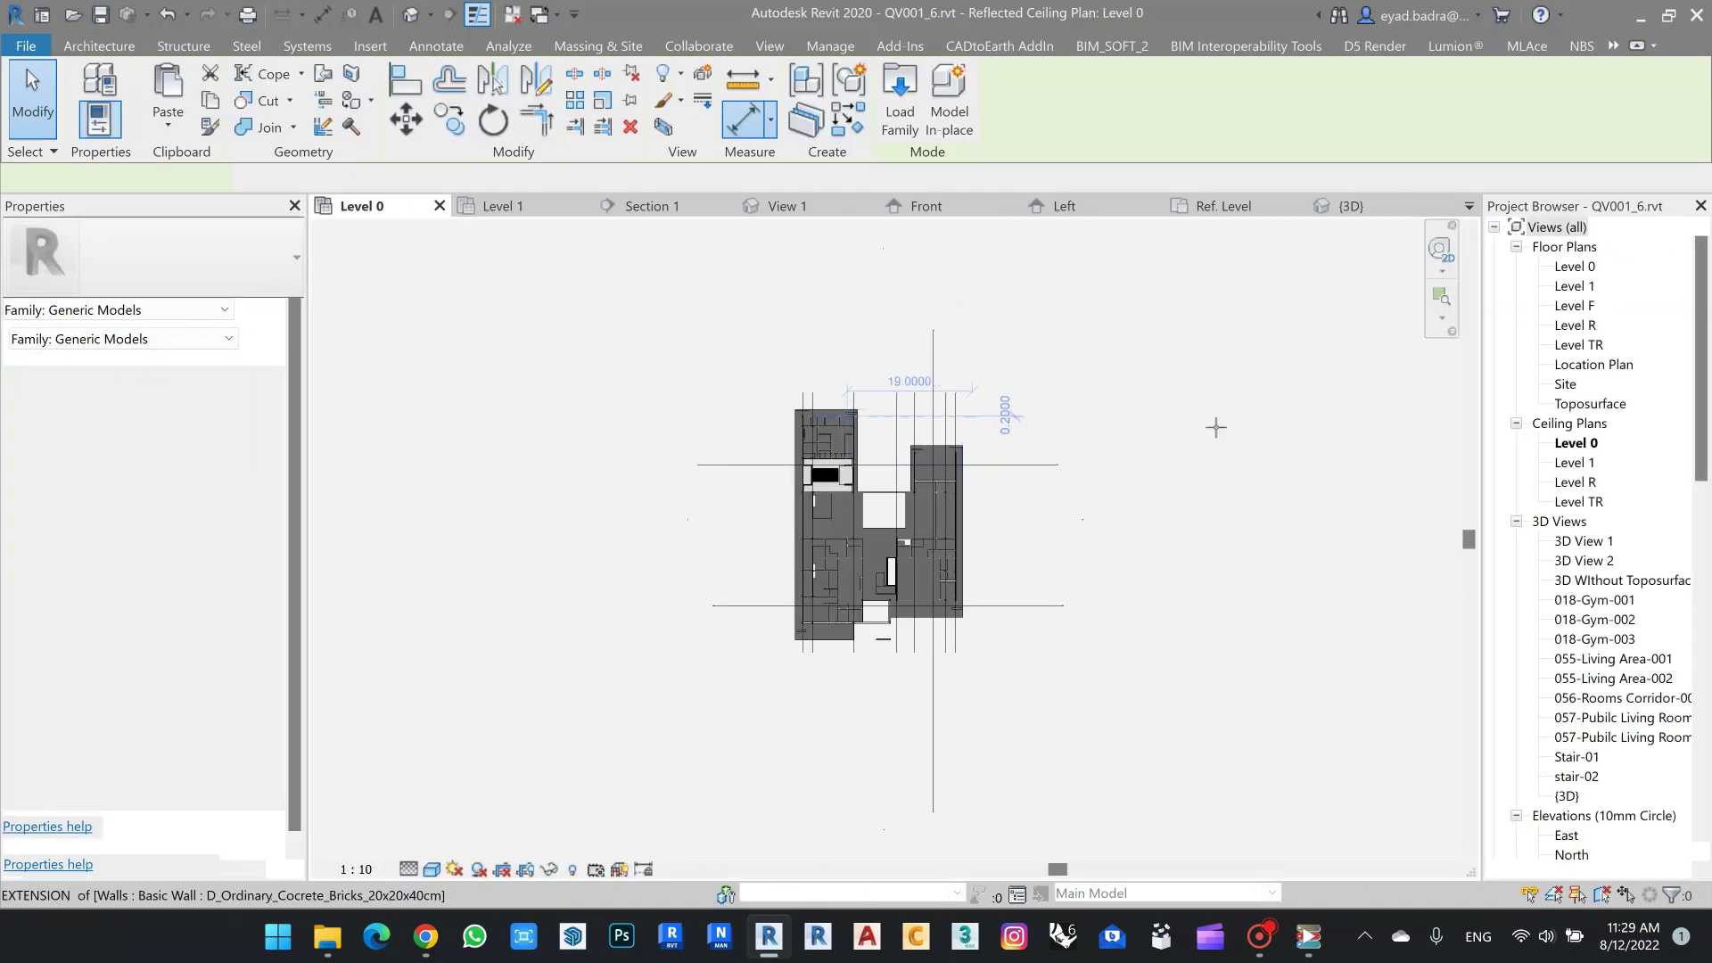
{"action": "double_click", "coordinate": [1575, 287]}
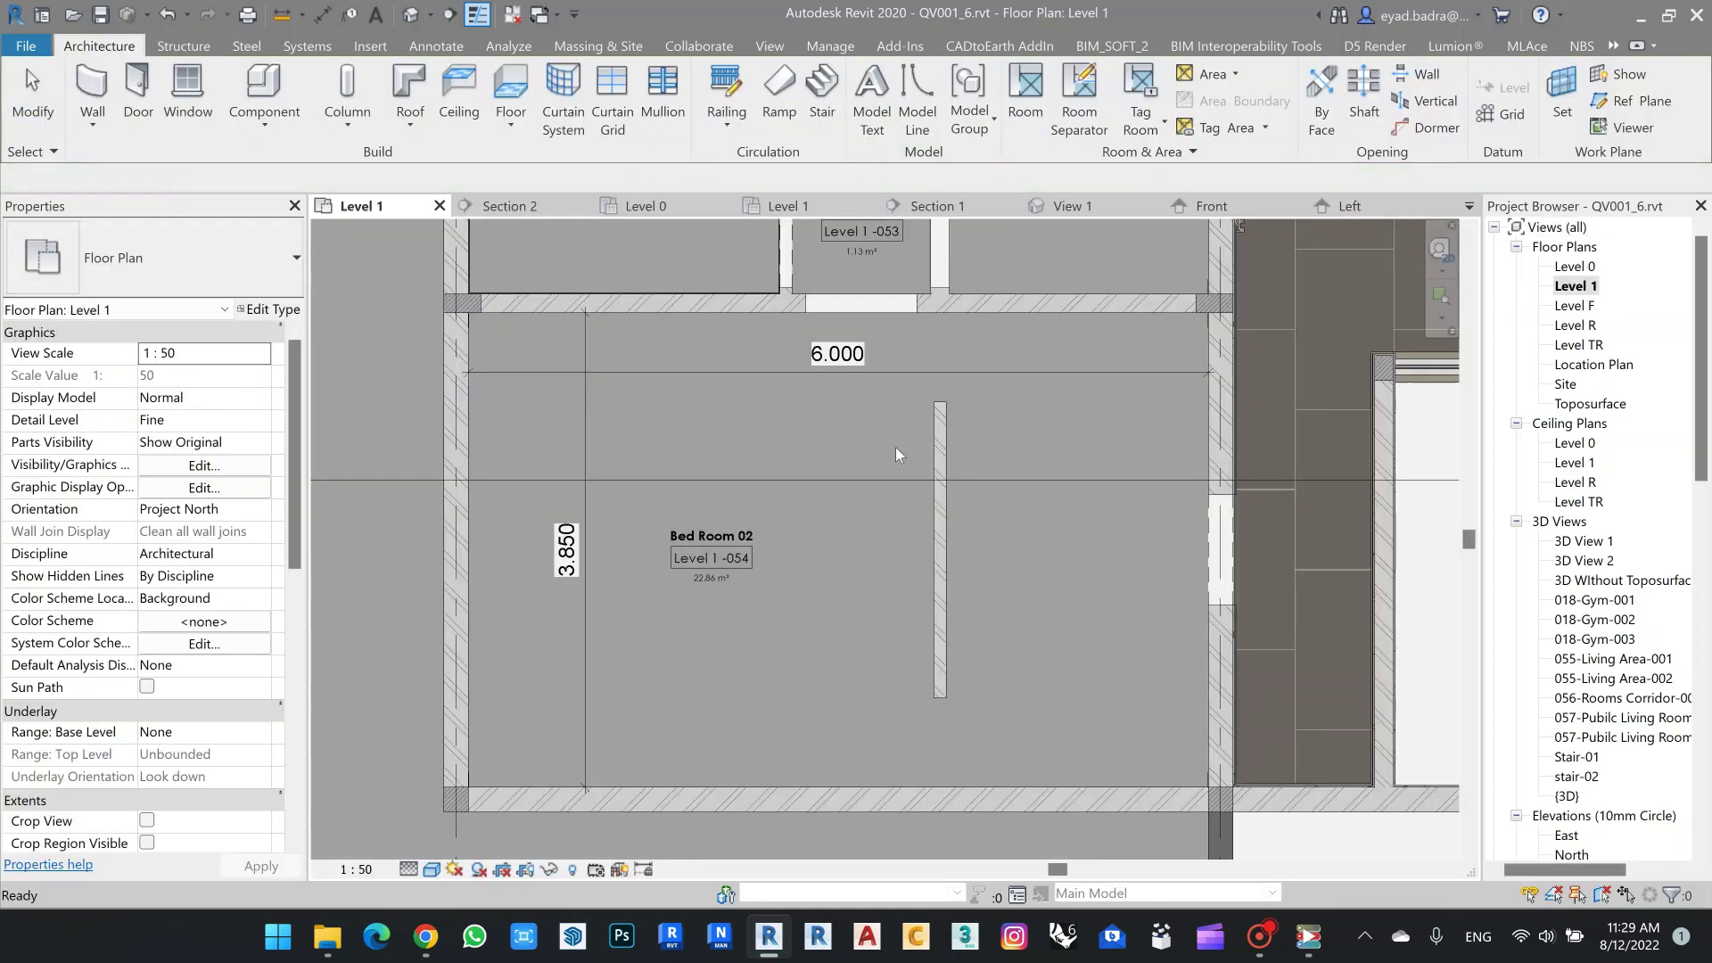
{"action": "scroll", "coordinate": [813, 533], "scroll_direction": "down", "scroll_amount": 3}
{"action": "middle_click_drag", "start_coordinate": [826, 527], "coordinate": [764, 643]}
Place one Bedroom 02 False ceiling Studs component on Level 1, beside the building's outer wall near the bedrooms.
{"action": "left_click", "coordinate": [158, 268]}
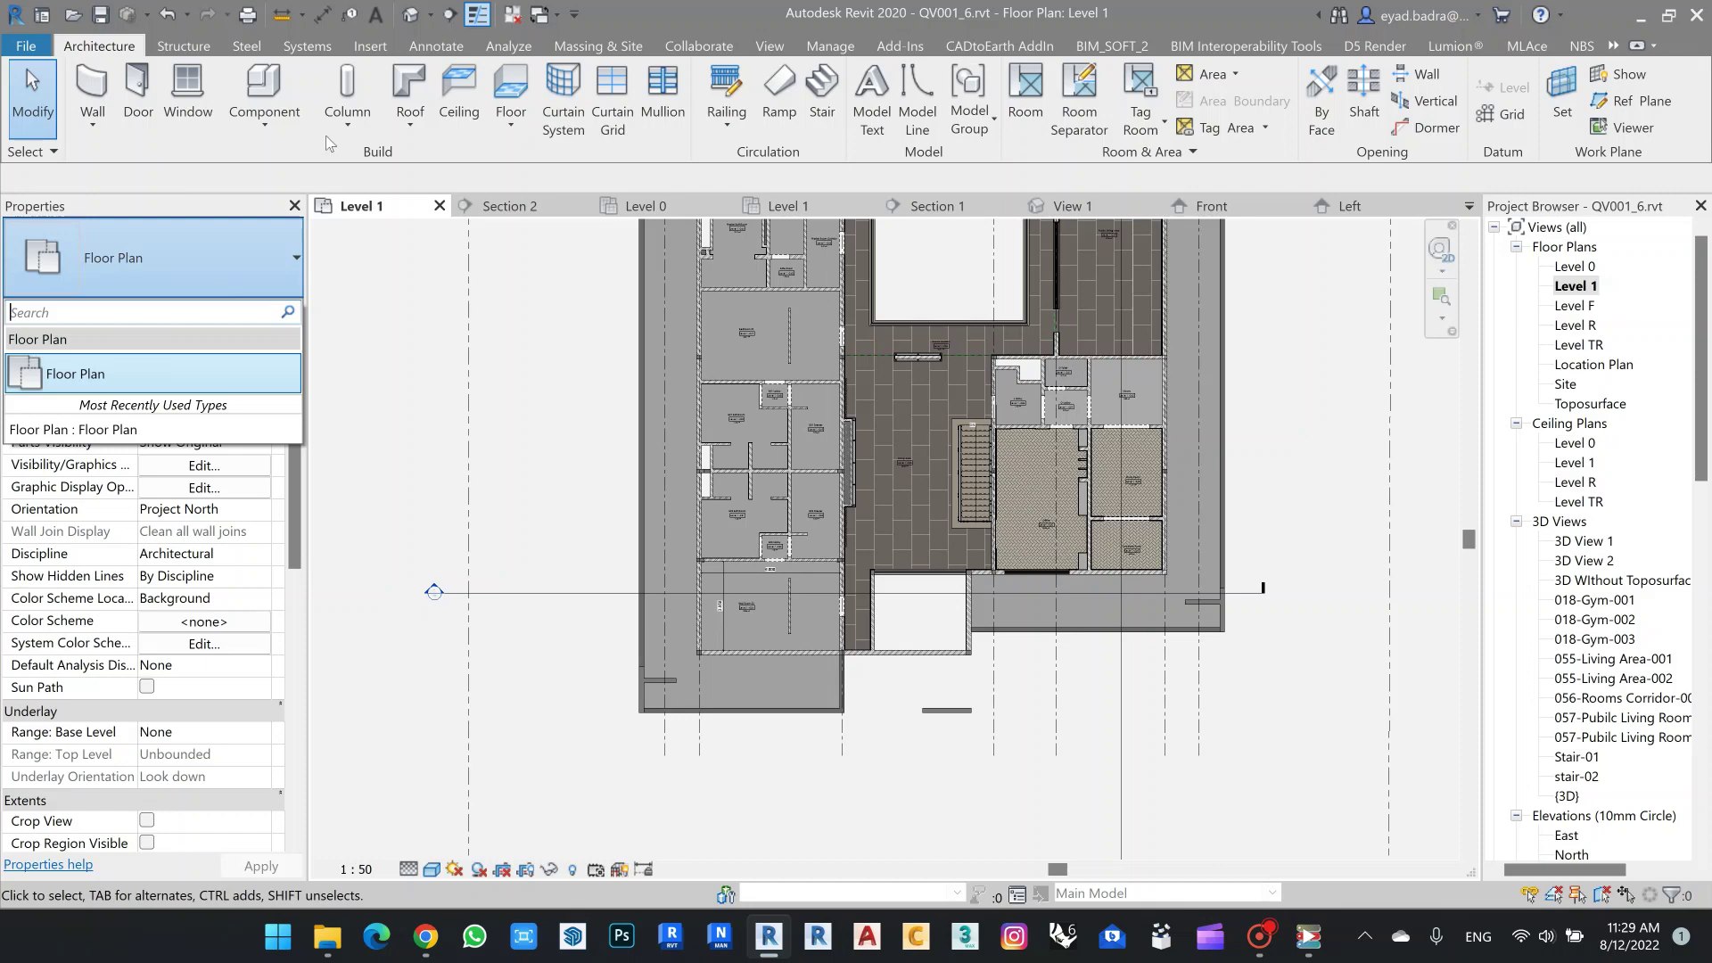
{"action": "left_click", "coordinate": [264, 114]}
{"action": "left_click", "coordinate": [264, 123]}
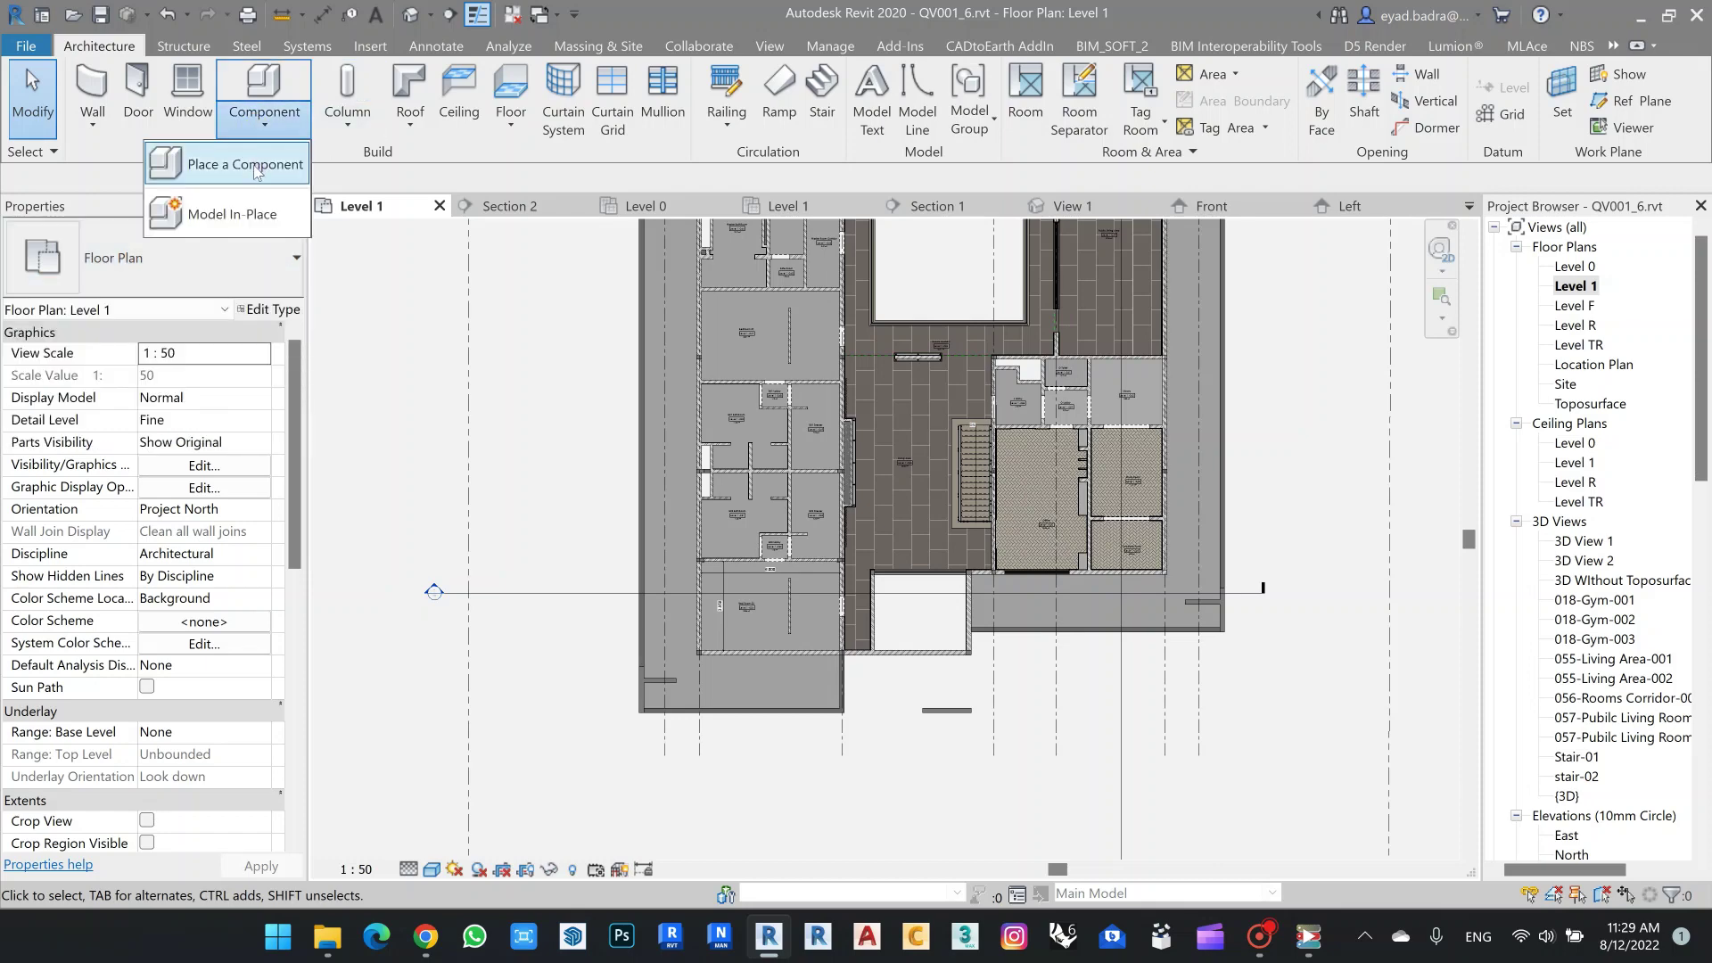
{"action": "left_click", "coordinate": [257, 165]}
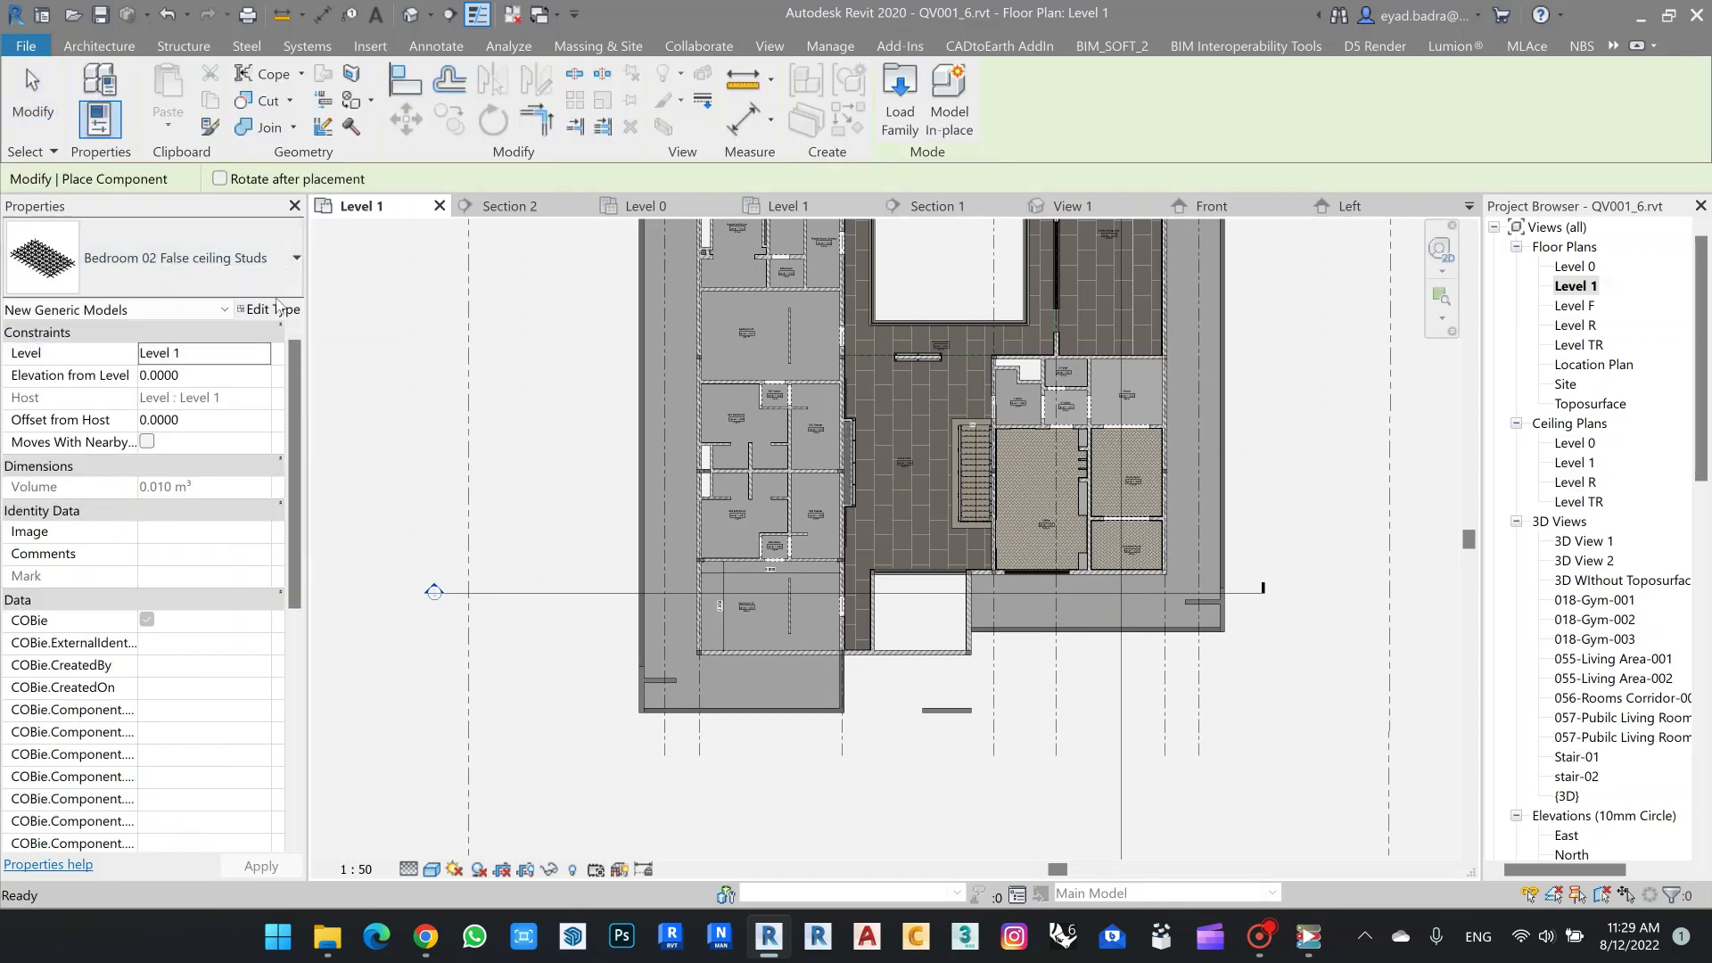
{"action": "left_click", "coordinate": [522, 552]}
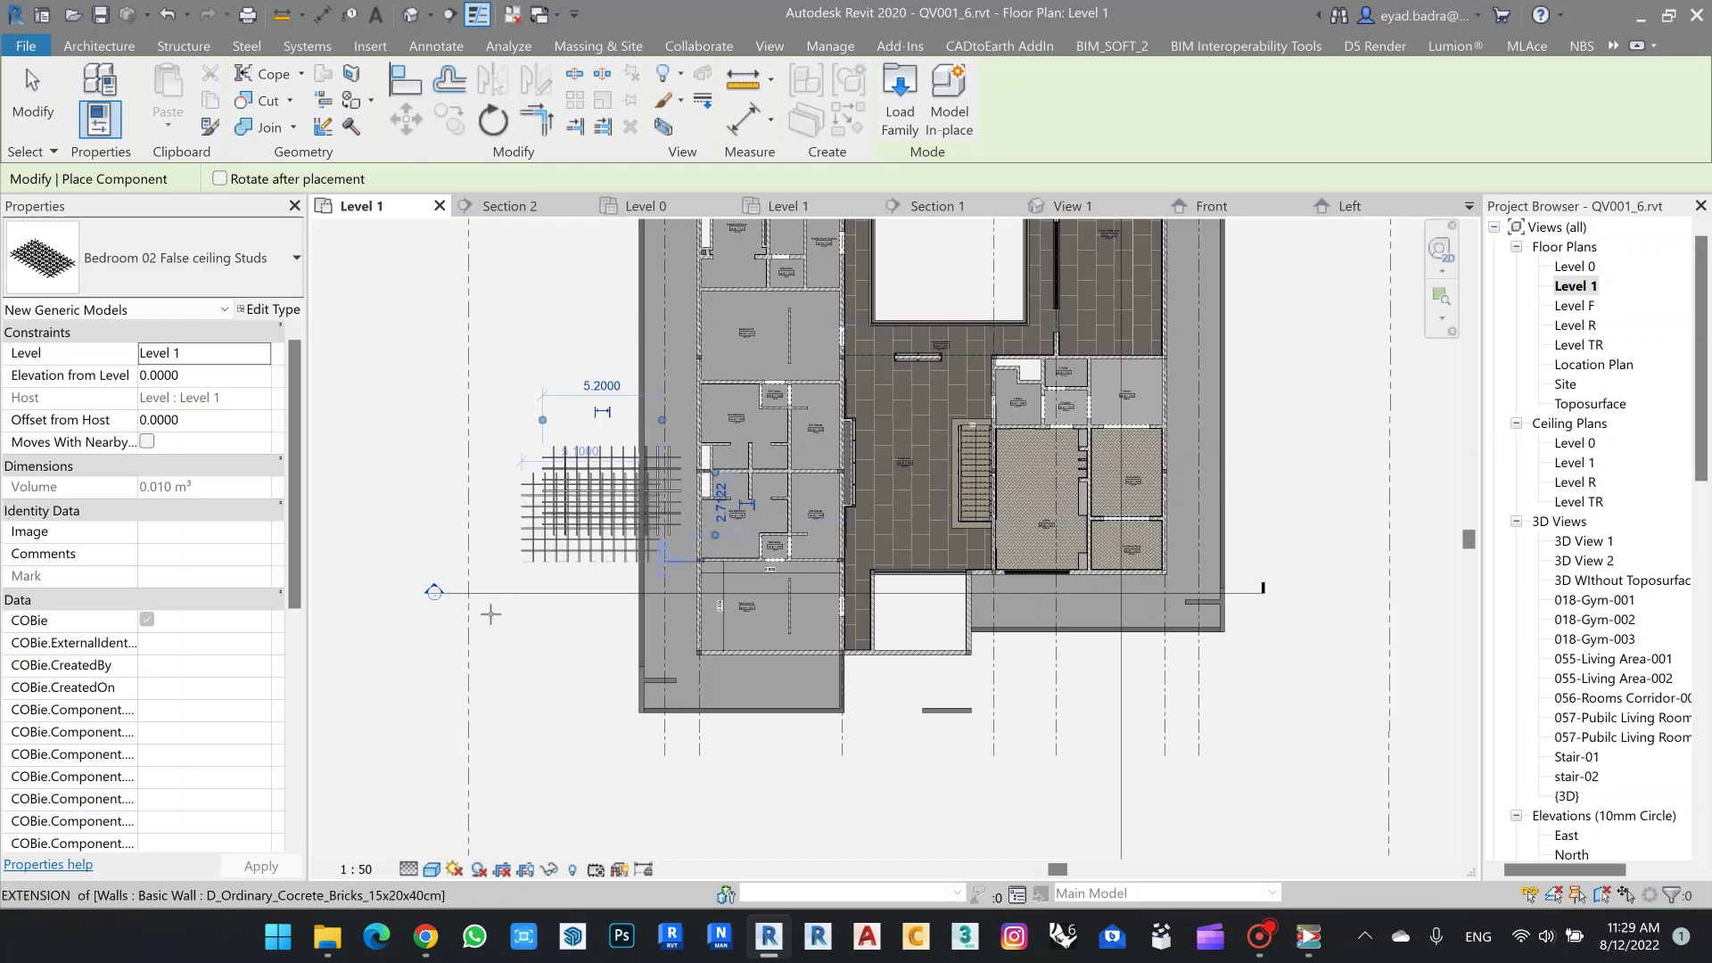
{"action": "key", "text": "Escape"}
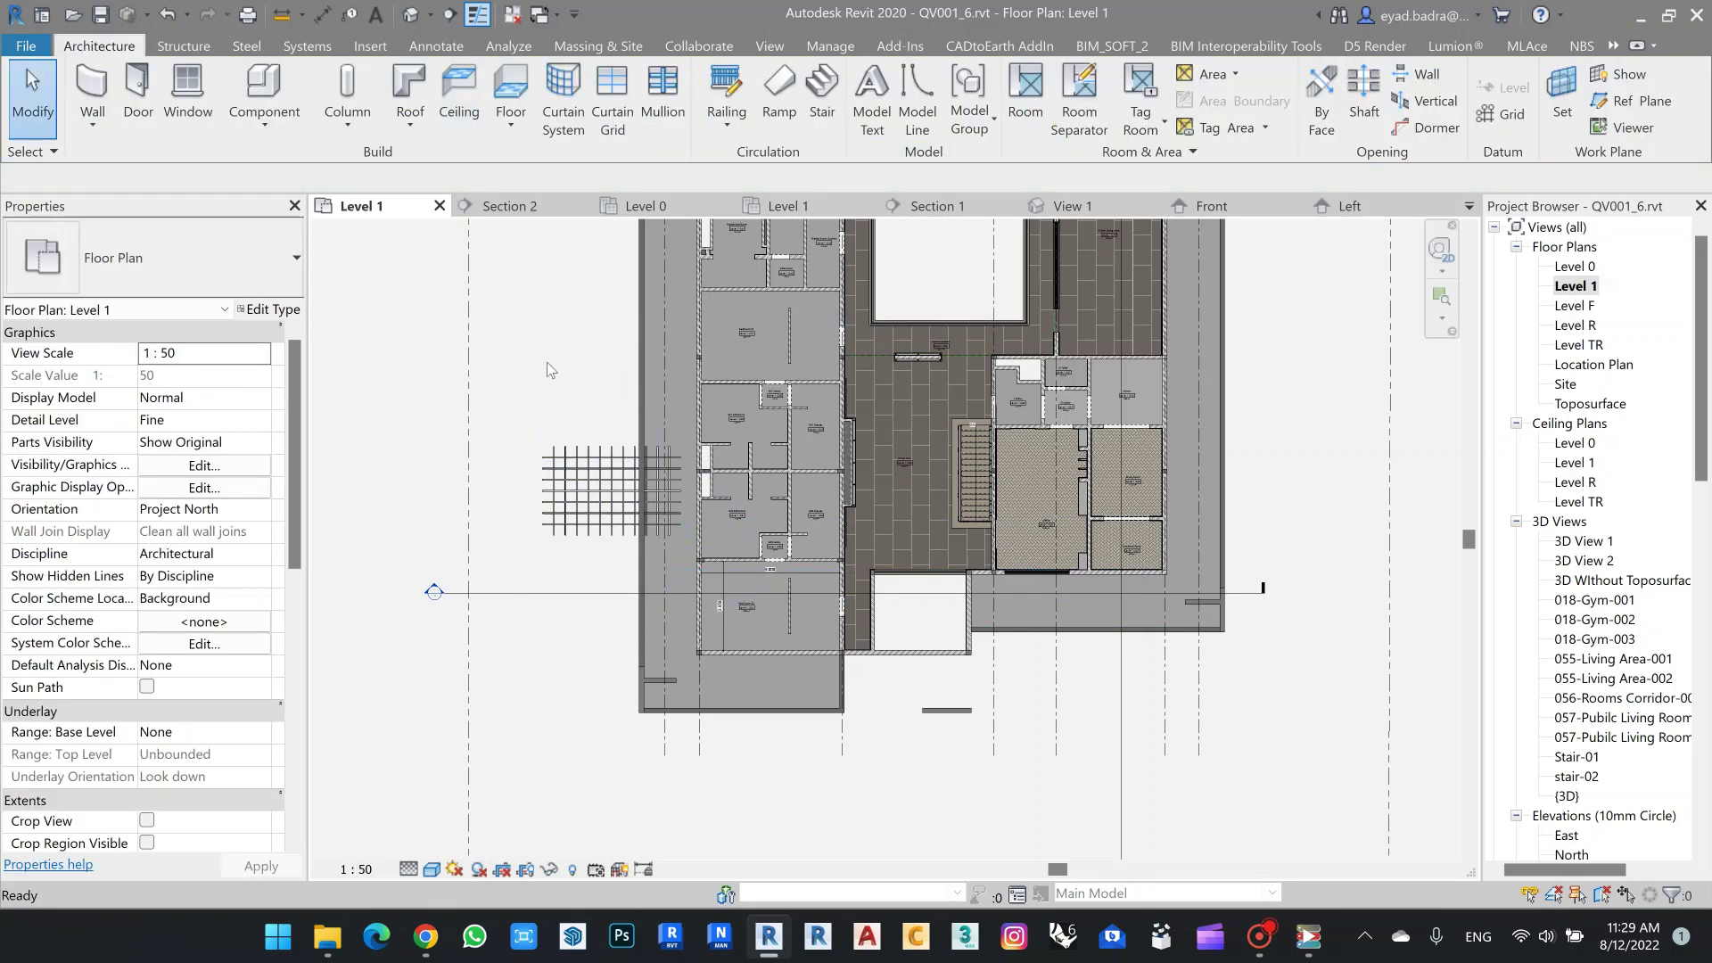
Align the left edge of the placed stud grid with the inner face of Bed Room 02's left wall.
{"action": "left_click", "coordinate": [580, 473]}
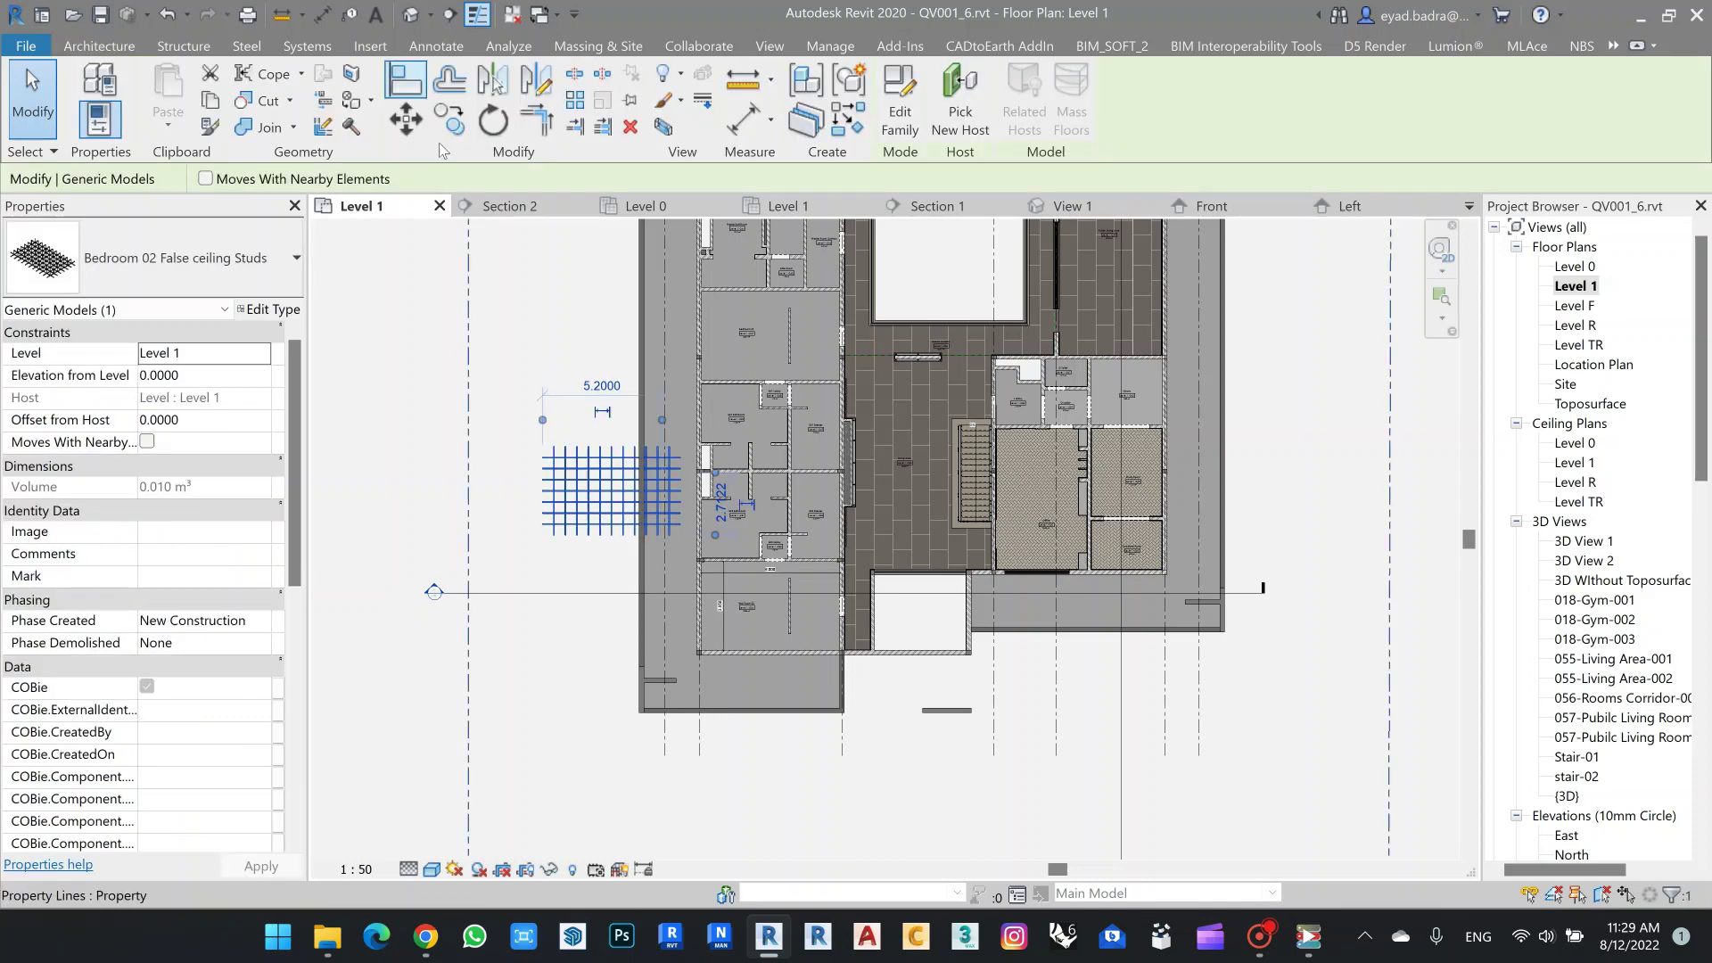
{"action": "left_click", "coordinate": [407, 82]}
{"action": "scroll", "coordinate": [675, 600], "scroll_direction": "up", "scroll_amount": 4}
{"action": "middle_click_drag", "start_coordinate": [765, 588], "coordinate": [839, 634]}
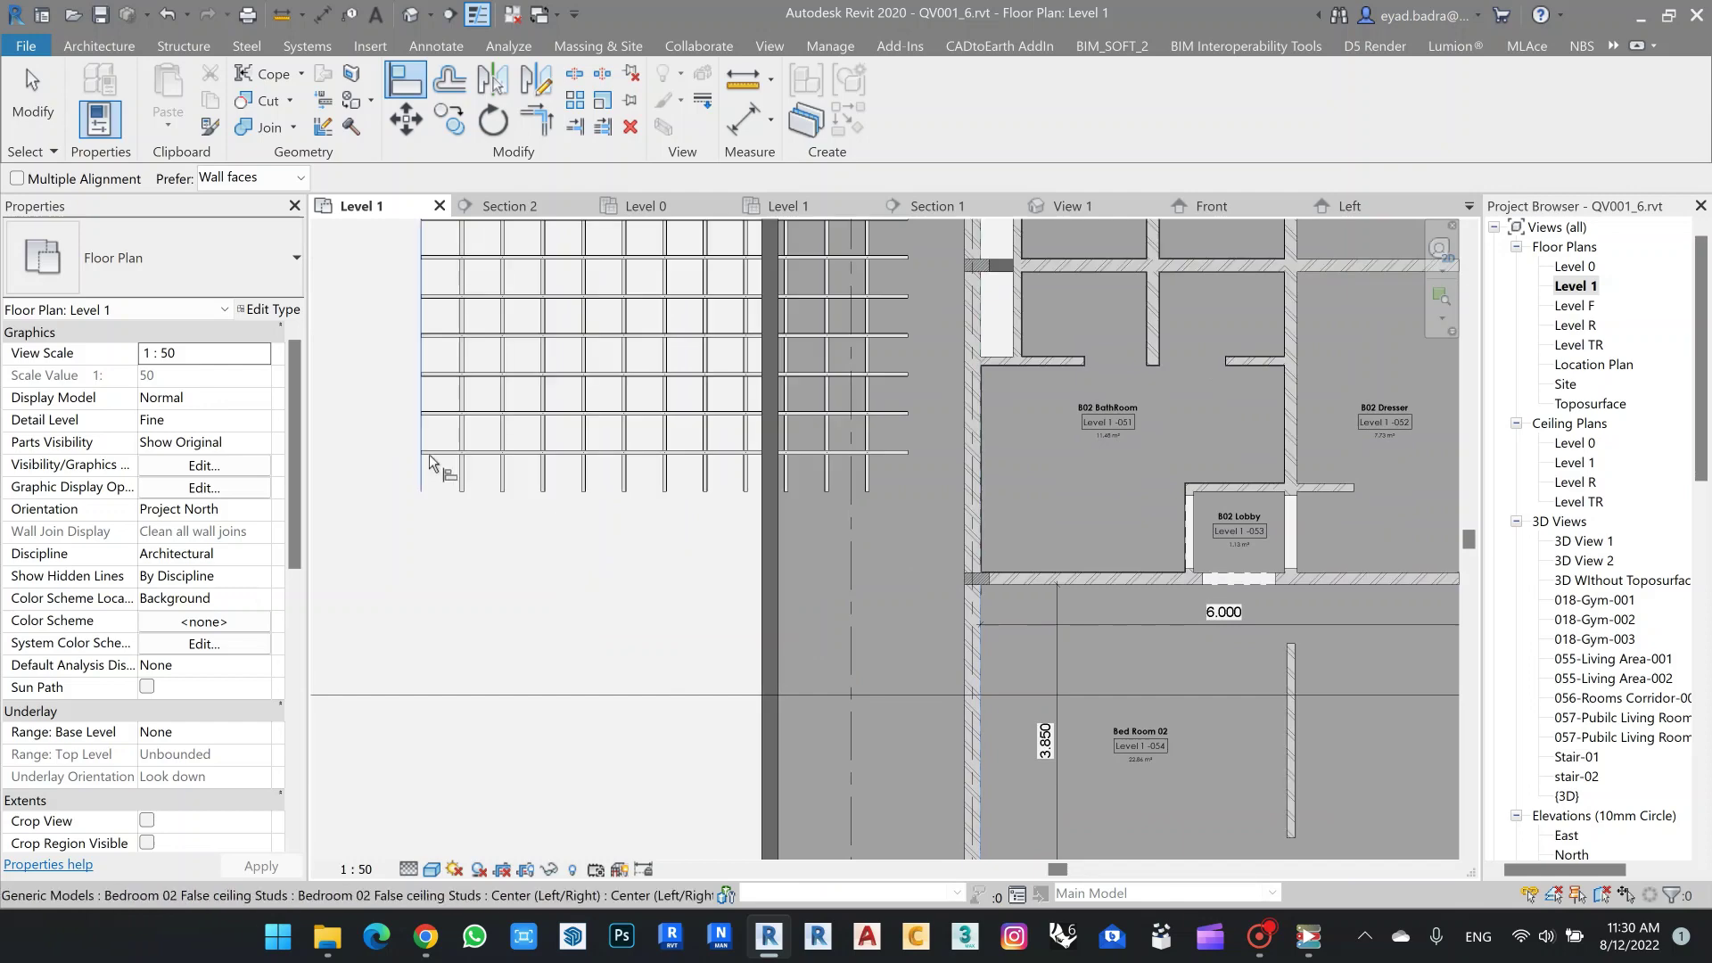
{"action": "left_click", "coordinate": [422, 458]}
Align the lower edge of the stud grid with the inner face of Bed Room 02's lower wall and end the alignment.
{"action": "middle_click_drag", "start_coordinate": [1051, 667], "coordinate": [749, 377]}
{"action": "left_click", "coordinate": [825, 604]}
{"action": "middle_click_drag", "start_coordinate": [838, 548], "coordinate": [837, 728]}
{"action": "left_click", "coordinate": [753, 381]}
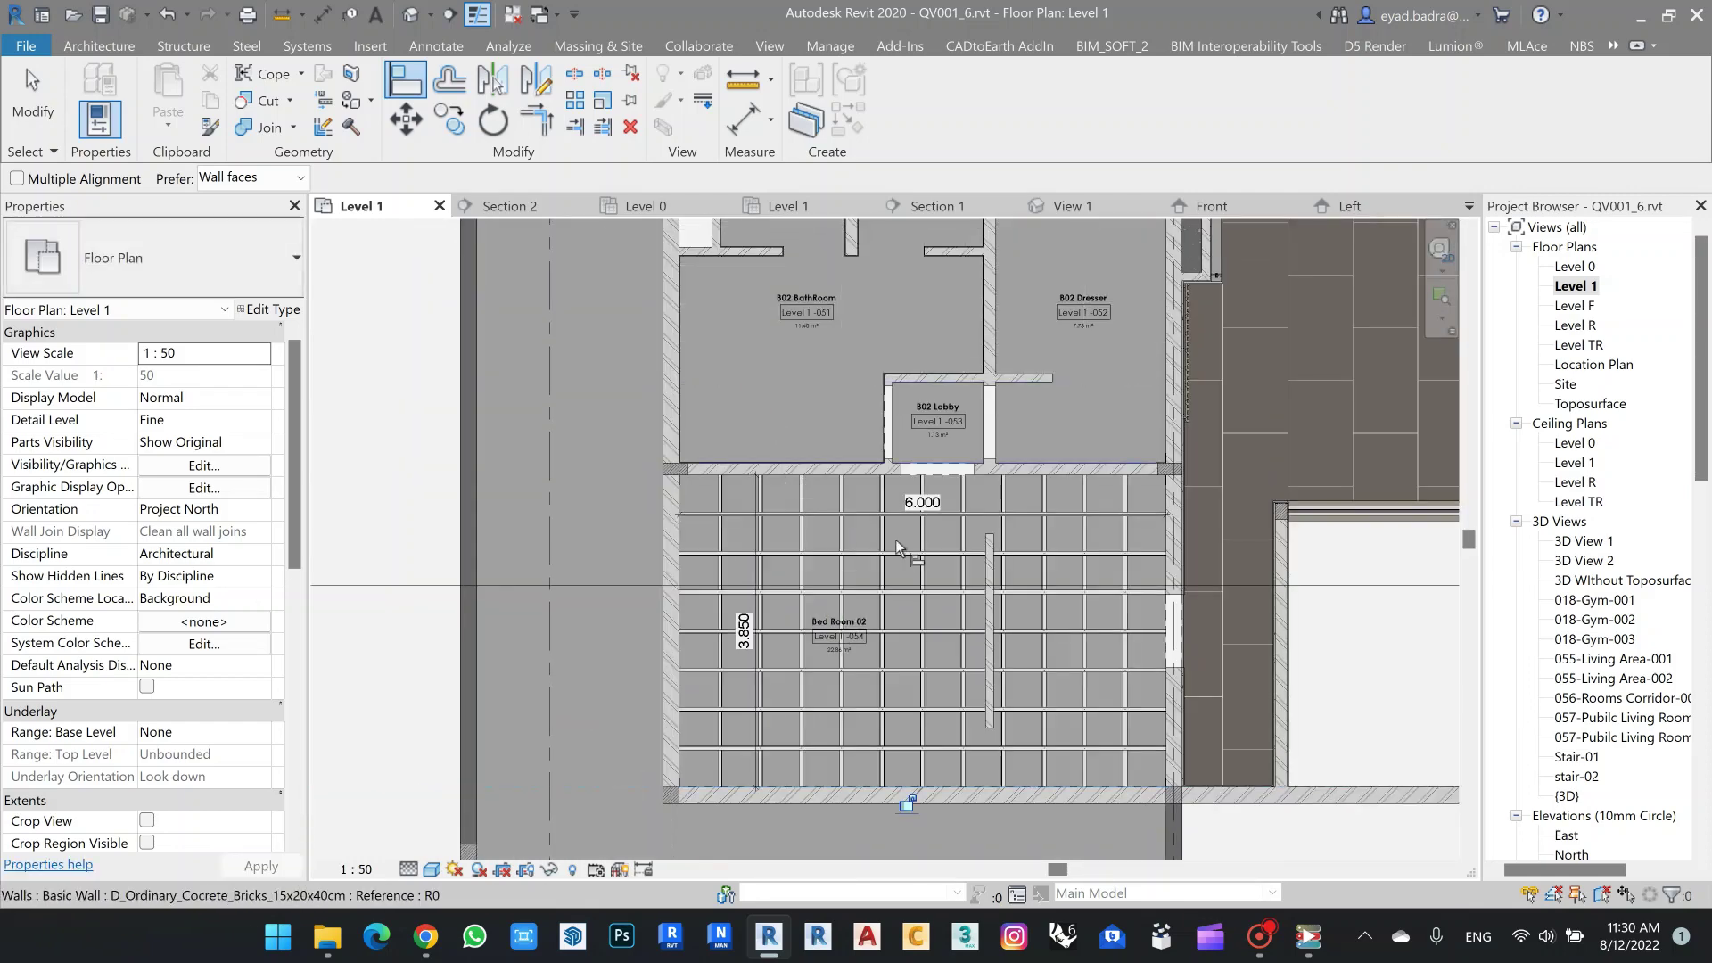
{"action": "scroll", "coordinate": [895, 539], "scroll_direction": "down", "scroll_amount": 1}
{"action": "middle_click_drag", "start_coordinate": [895, 539], "coordinate": [835, 499]}
{"action": "scroll", "coordinate": [1652, 663], "scroll_direction": "down", "scroll_amount": 1}
{"action": "key", "text": "Escape"}
Open Section 2 and align the tops of the studs' hanger rods with the underside of the concrete slab above Bed Room 02.
{"action": "scroll", "coordinate": [1651, 668], "scroll_direction": "down", "scroll_amount": 4}
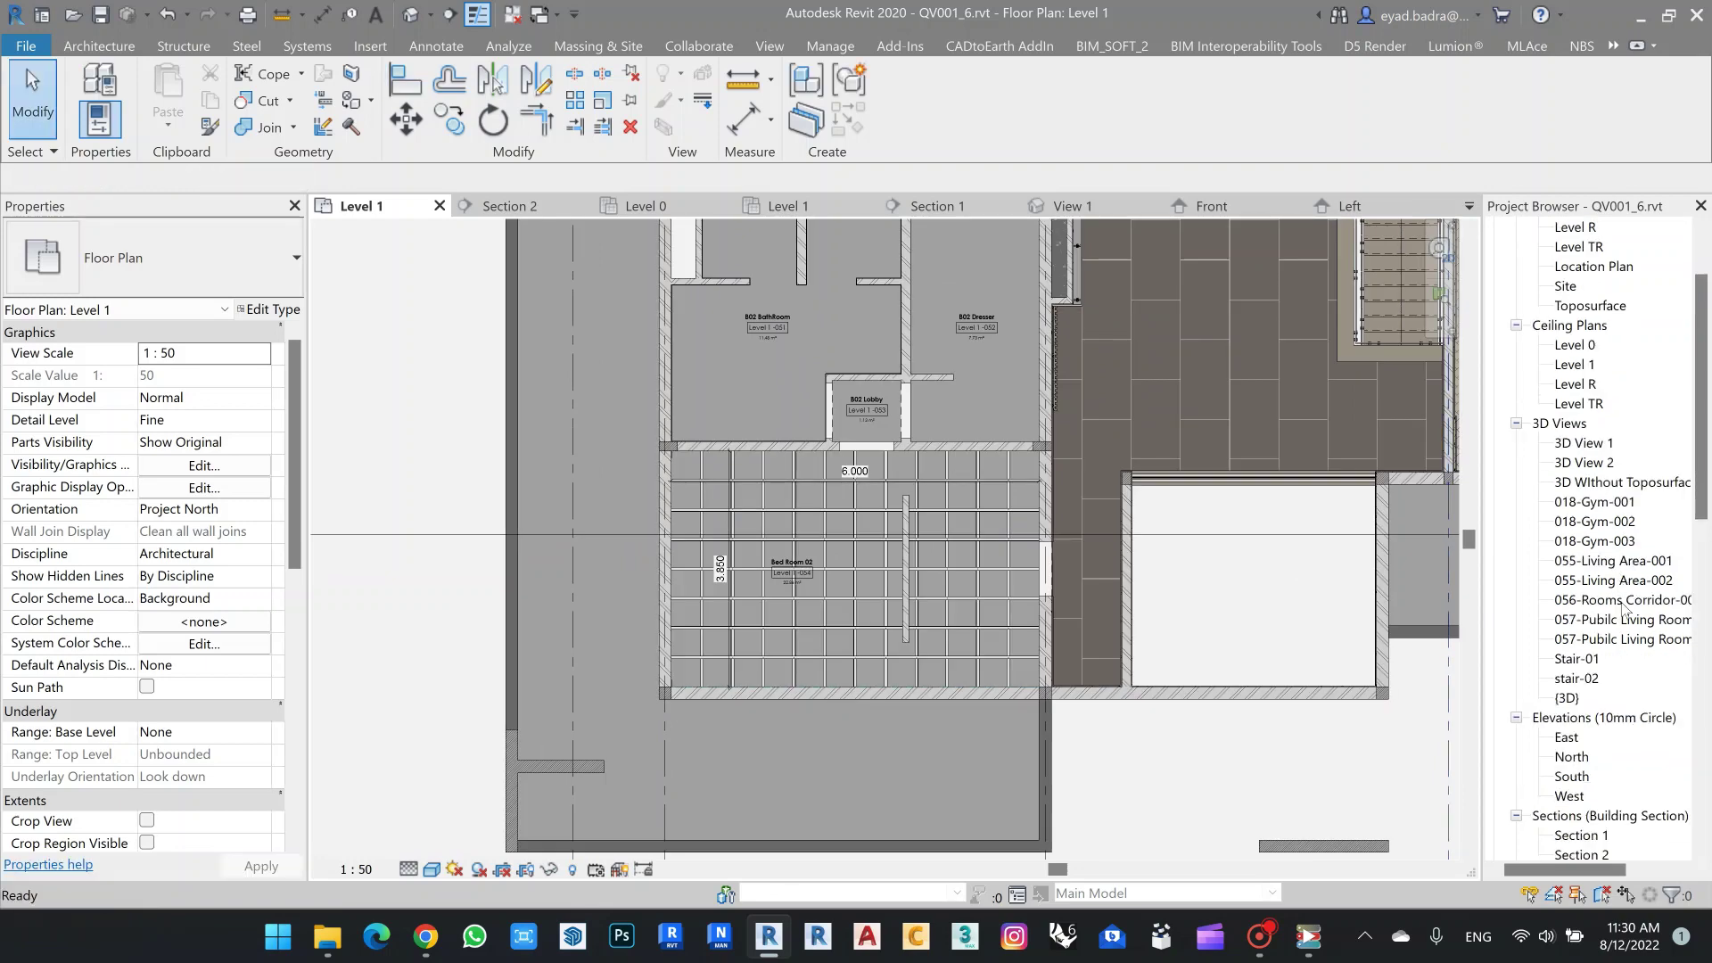
{"action": "double_click", "coordinate": [1517, 701]}
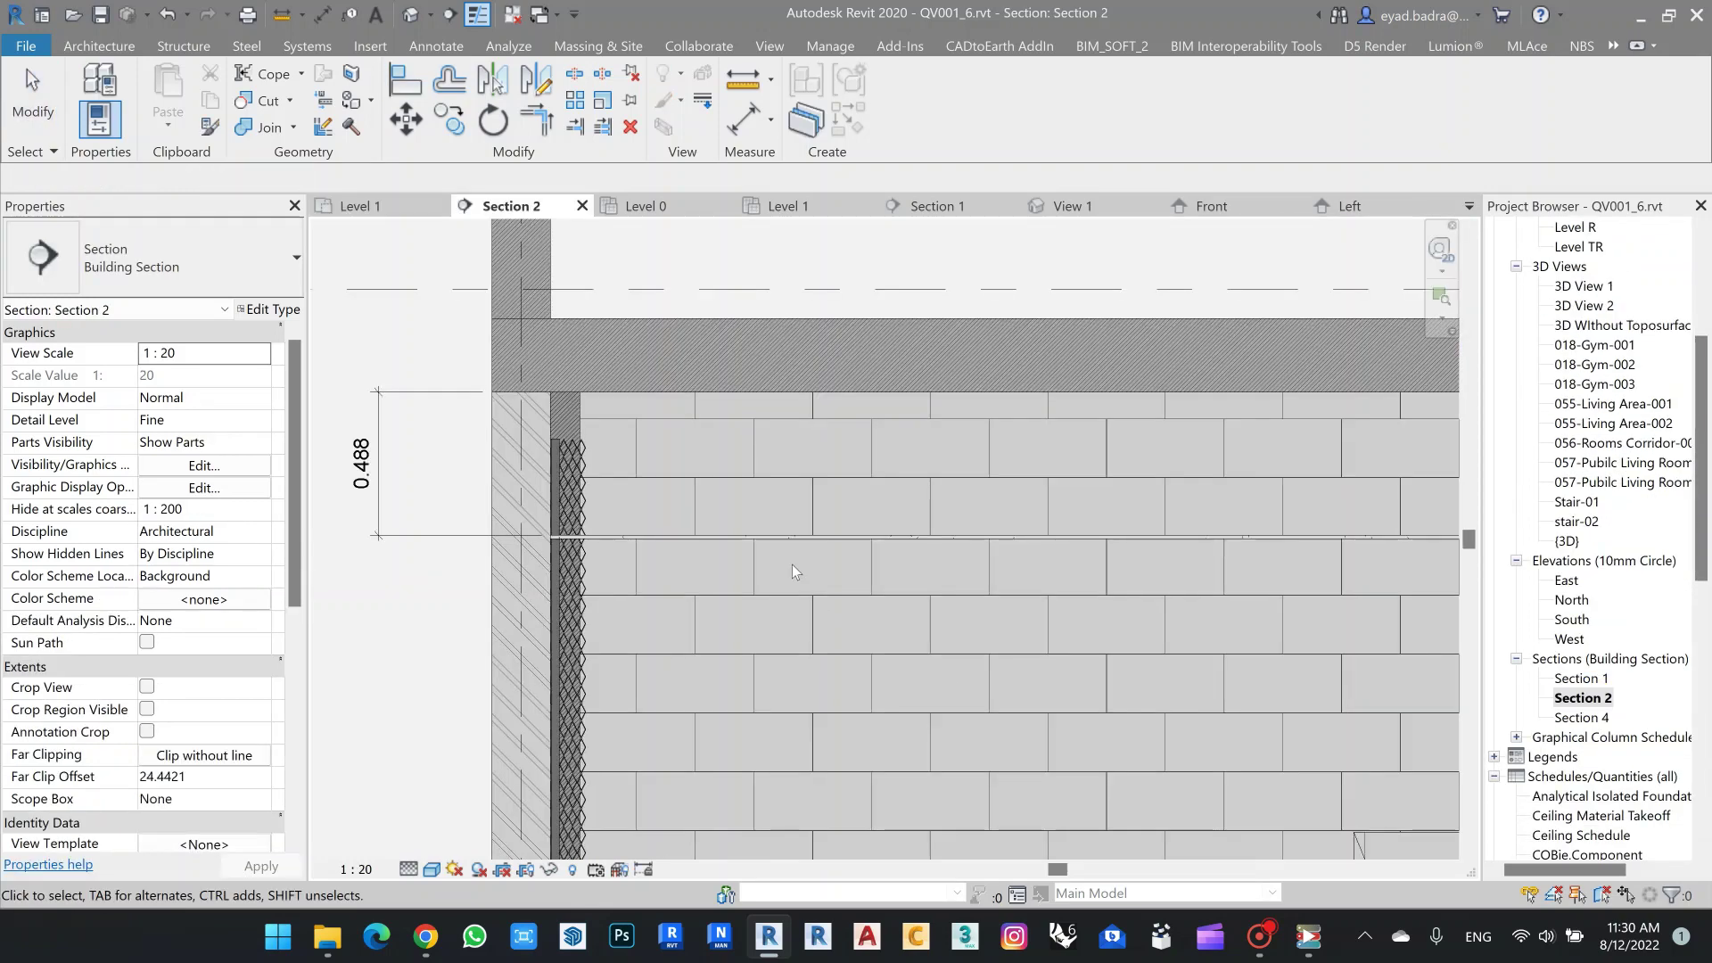
{"action": "scroll", "coordinate": [792, 565], "scroll_direction": "down", "scroll_amount": 10}
{"action": "scroll", "coordinate": [731, 482], "scroll_direction": "up", "scroll_amount": 8}
{"action": "left_click", "coordinate": [663, 551]}
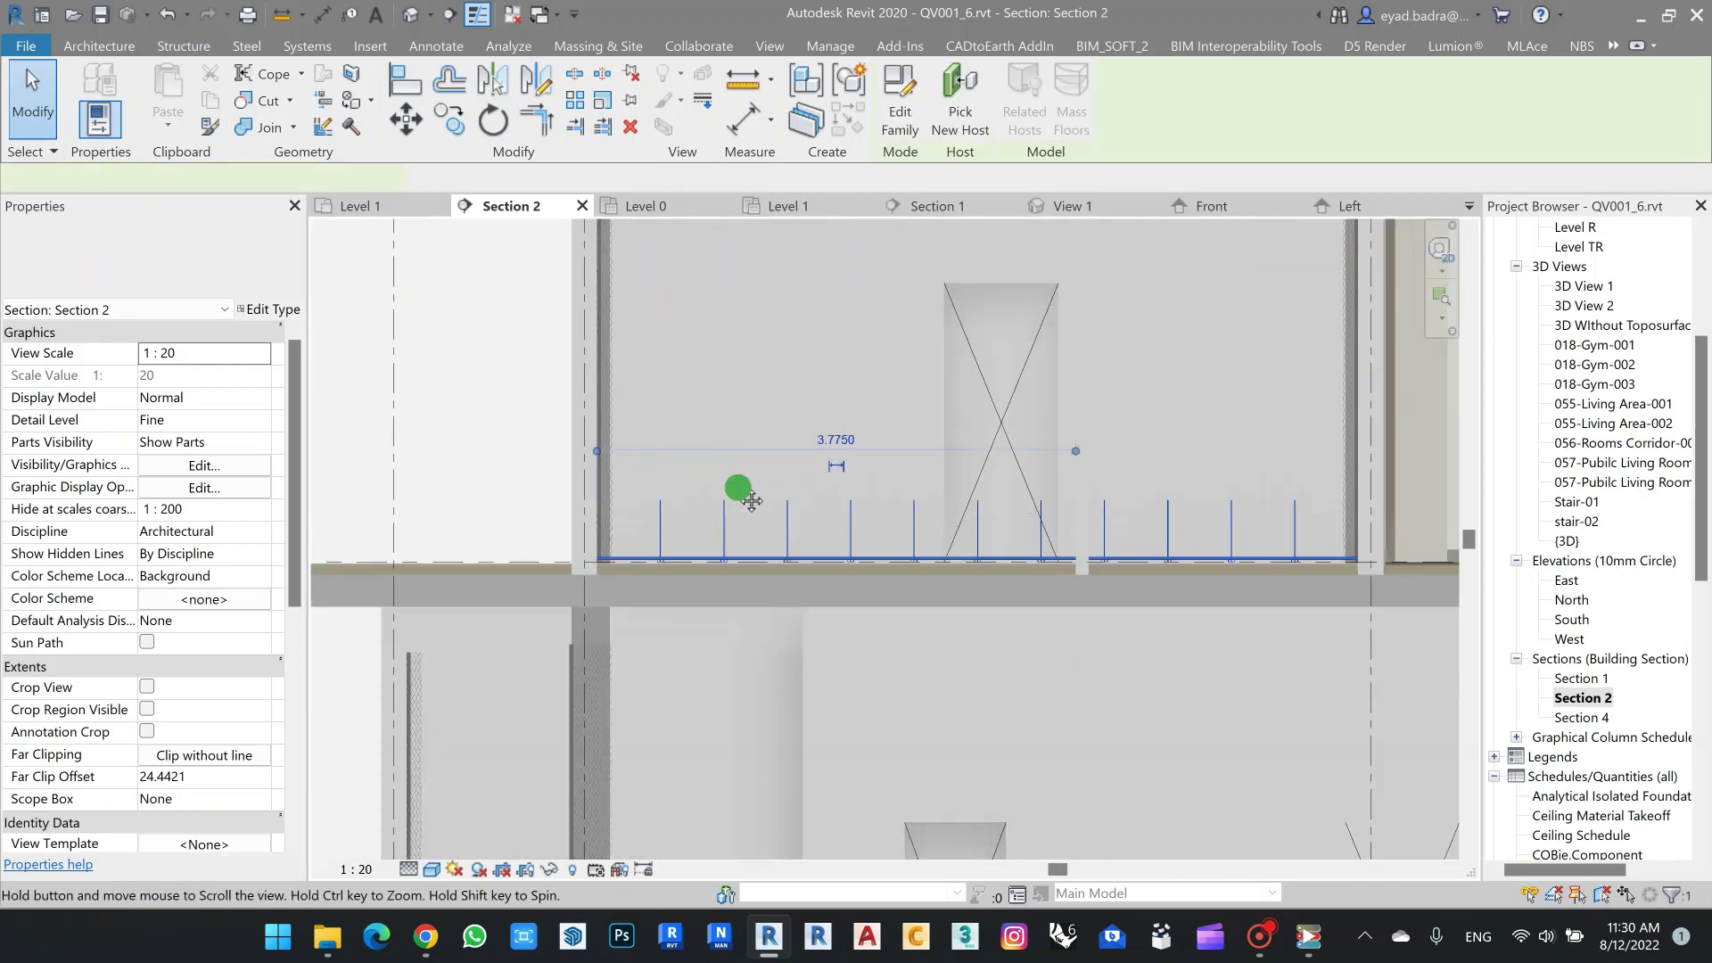
{"action": "middle_click_drag", "start_coordinate": [741, 490], "coordinate": [742, 624]}
{"action": "left_click", "coordinate": [406, 78]}
{"action": "middle_click_drag", "start_coordinate": [784, 483], "coordinate": [765, 594]}
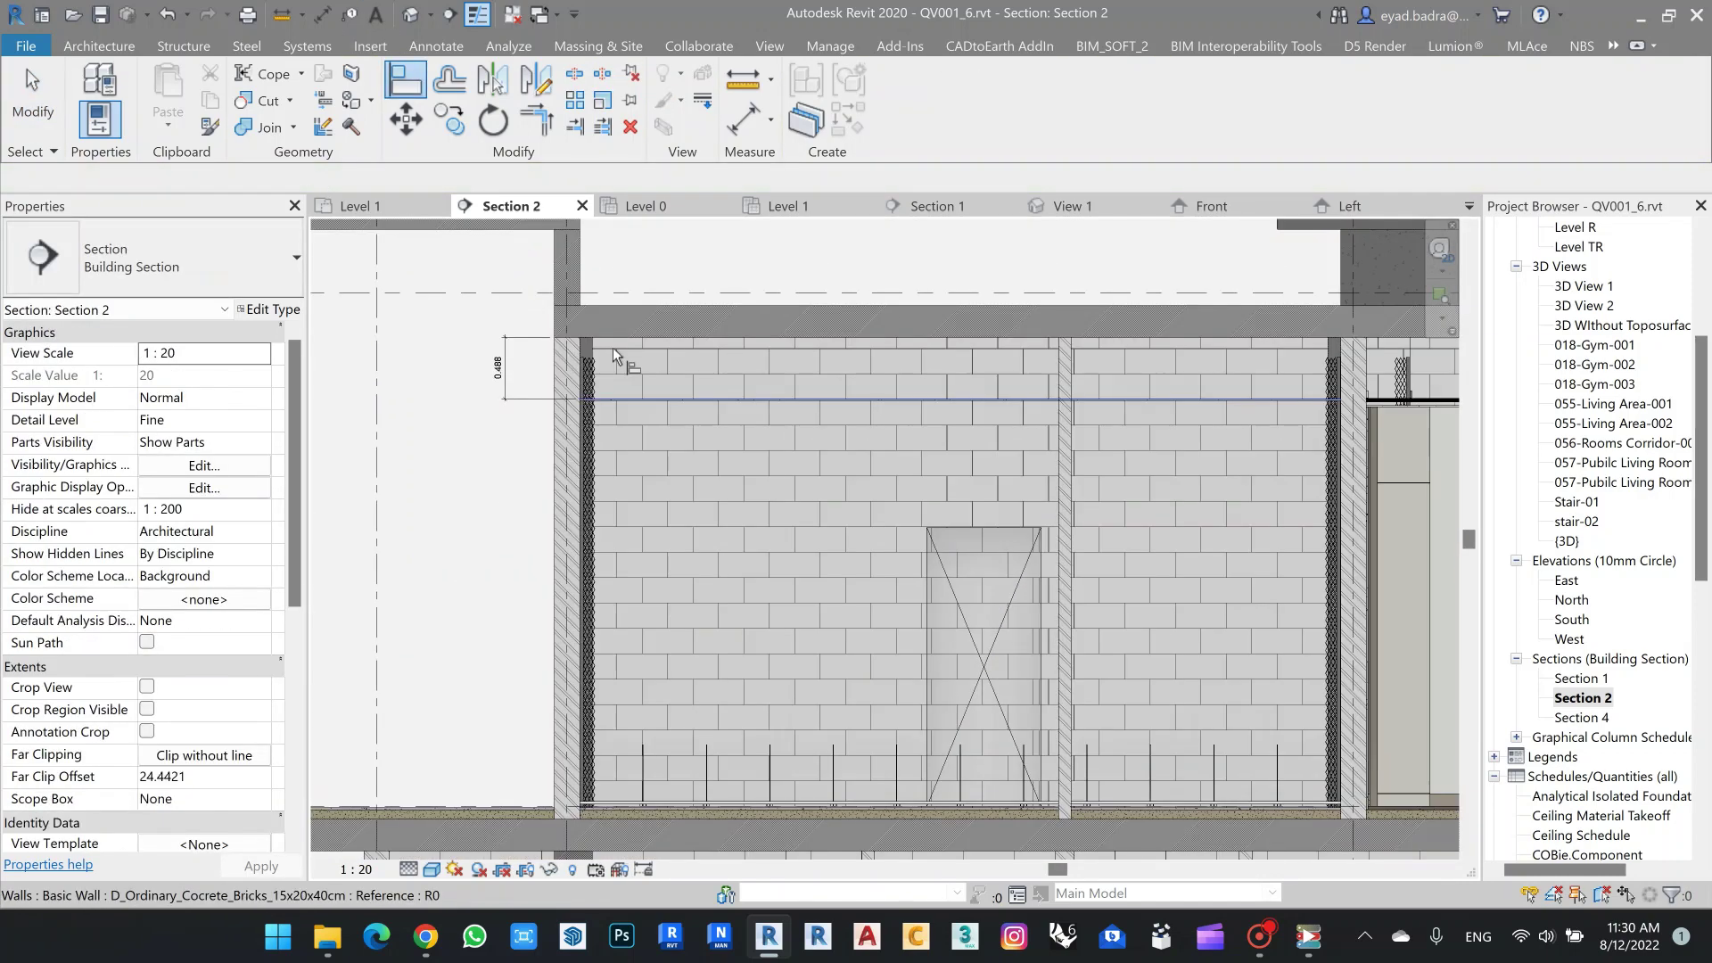
{"action": "left_click", "coordinate": [627, 336]}
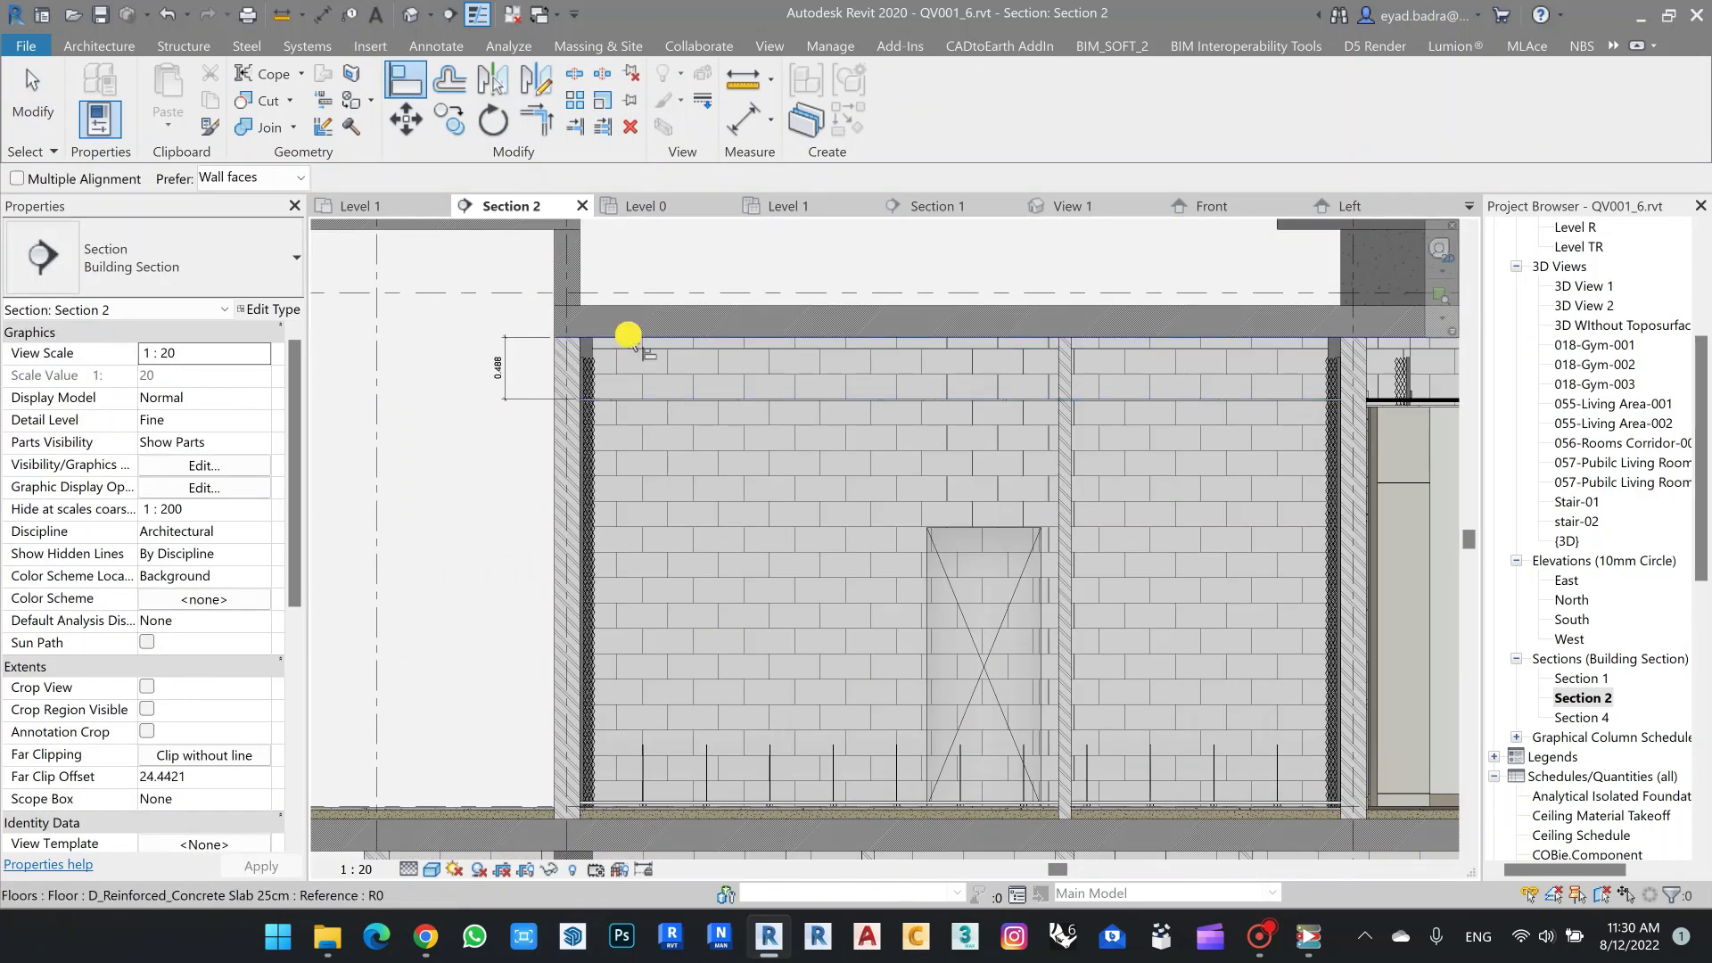
{"action": "left_click", "coordinate": [644, 742]}
{"action": "key", "text": "Escape"}
{"action": "key", "text": "Escape"}
{"action": "scroll", "coordinate": [614, 379], "scroll_direction": "up", "scroll_amount": 3}
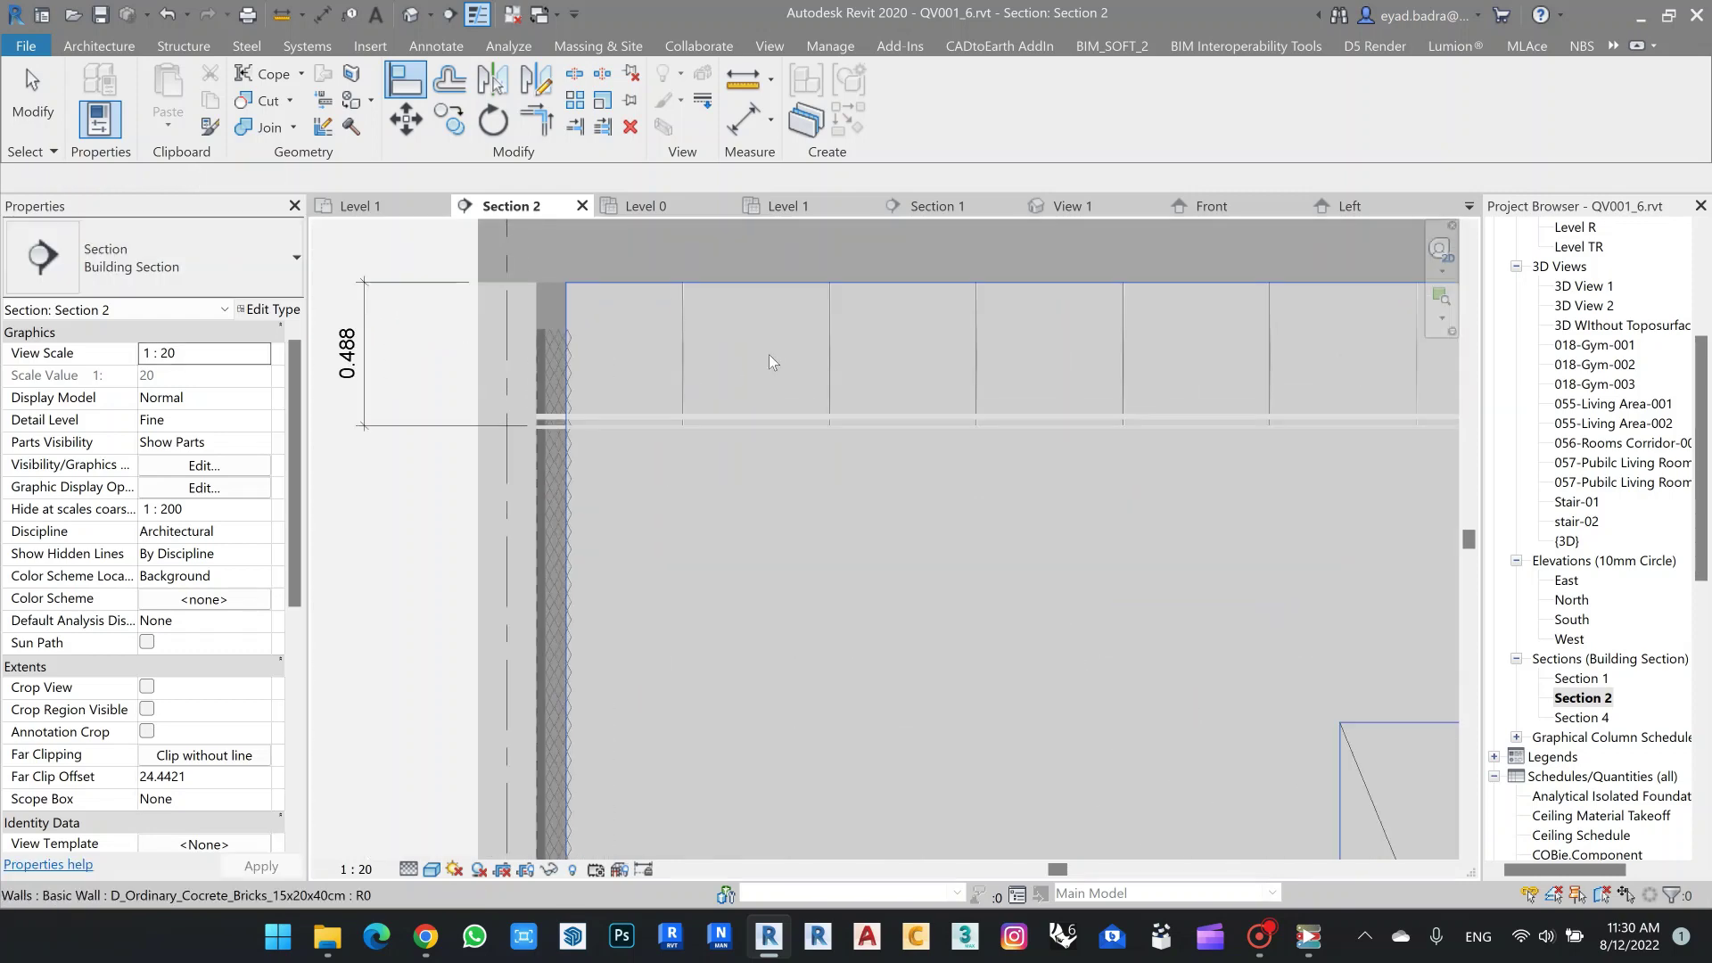
{"action": "key", "text": "Escape"}
Examine in Section 2 how the studs and hanger rods sit between the gypsum ceiling and the slab across Bed Room 02.
{"action": "scroll", "coordinate": [693, 387], "scroll_direction": "up", "scroll_amount": 3}
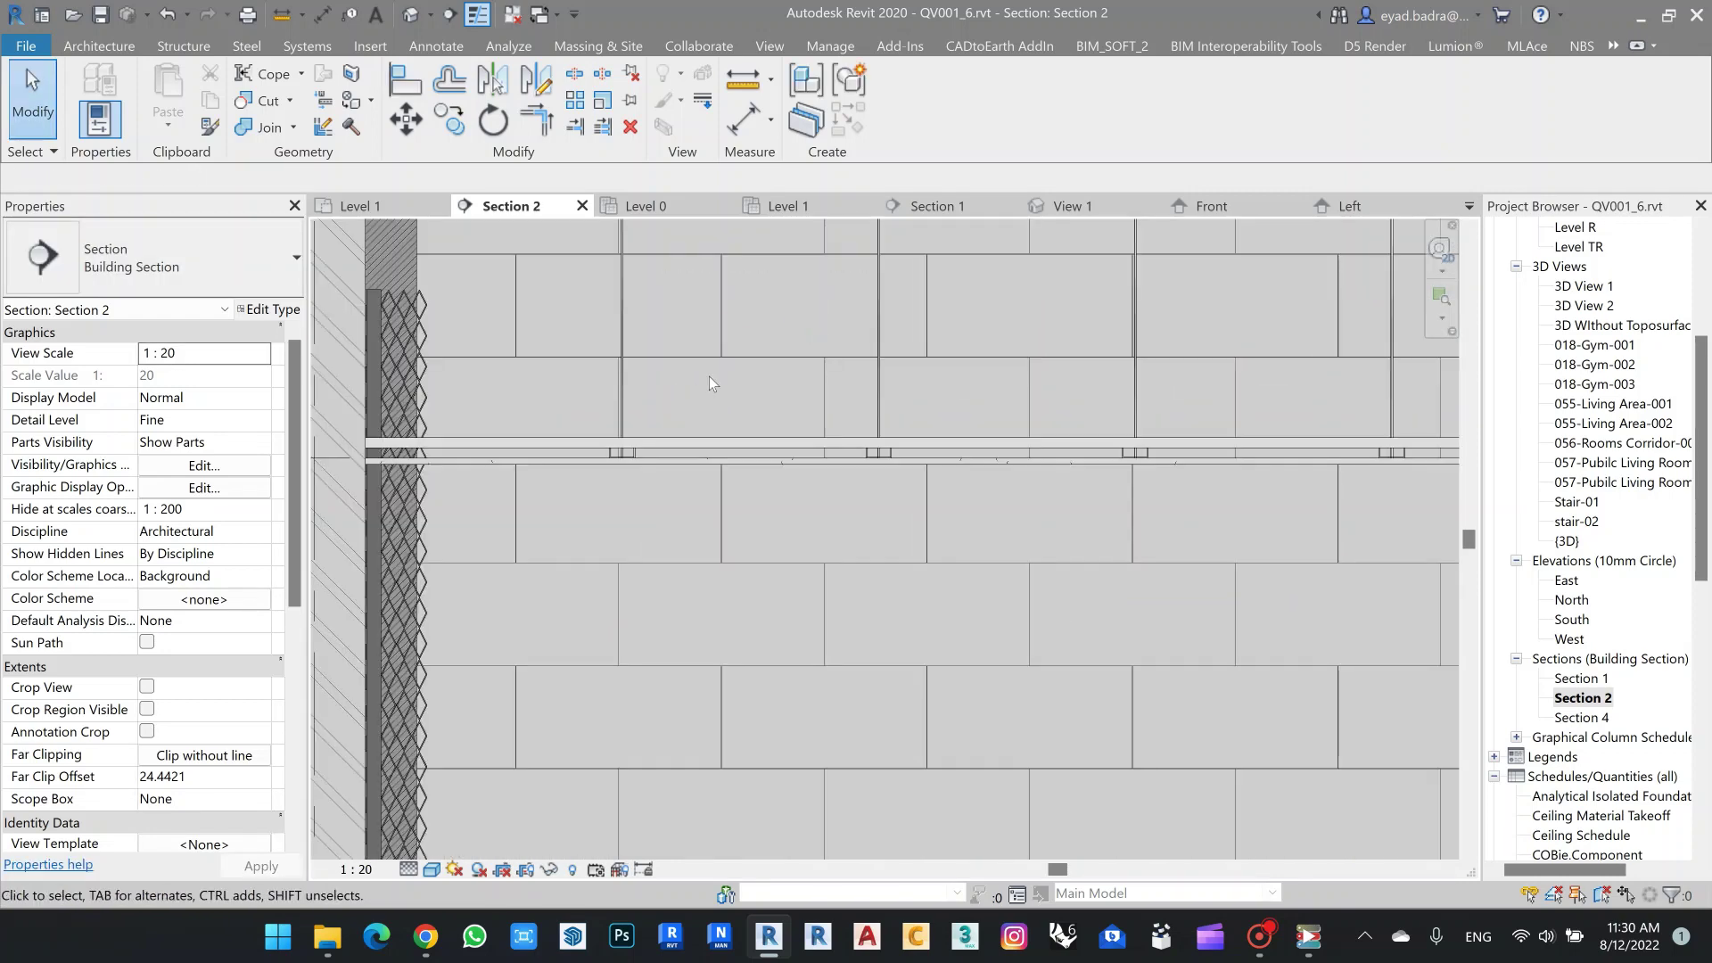
{"action": "middle_click_drag", "start_coordinate": [726, 333], "coordinate": [443, 403]}
{"action": "scroll", "coordinate": [737, 407], "scroll_direction": "down", "scroll_amount": 3}
{"action": "middle_click_drag", "start_coordinate": [816, 423], "coordinate": [1117, 455]}
{"action": "scroll", "coordinate": [953, 456], "scroll_direction": "down", "scroll_amount": 3}
{"action": "scroll", "coordinate": [888, 453], "scroll_direction": "down", "scroll_amount": 1}
{"action": "middle_click_drag", "start_coordinate": [888, 452], "coordinate": [865, 481]}
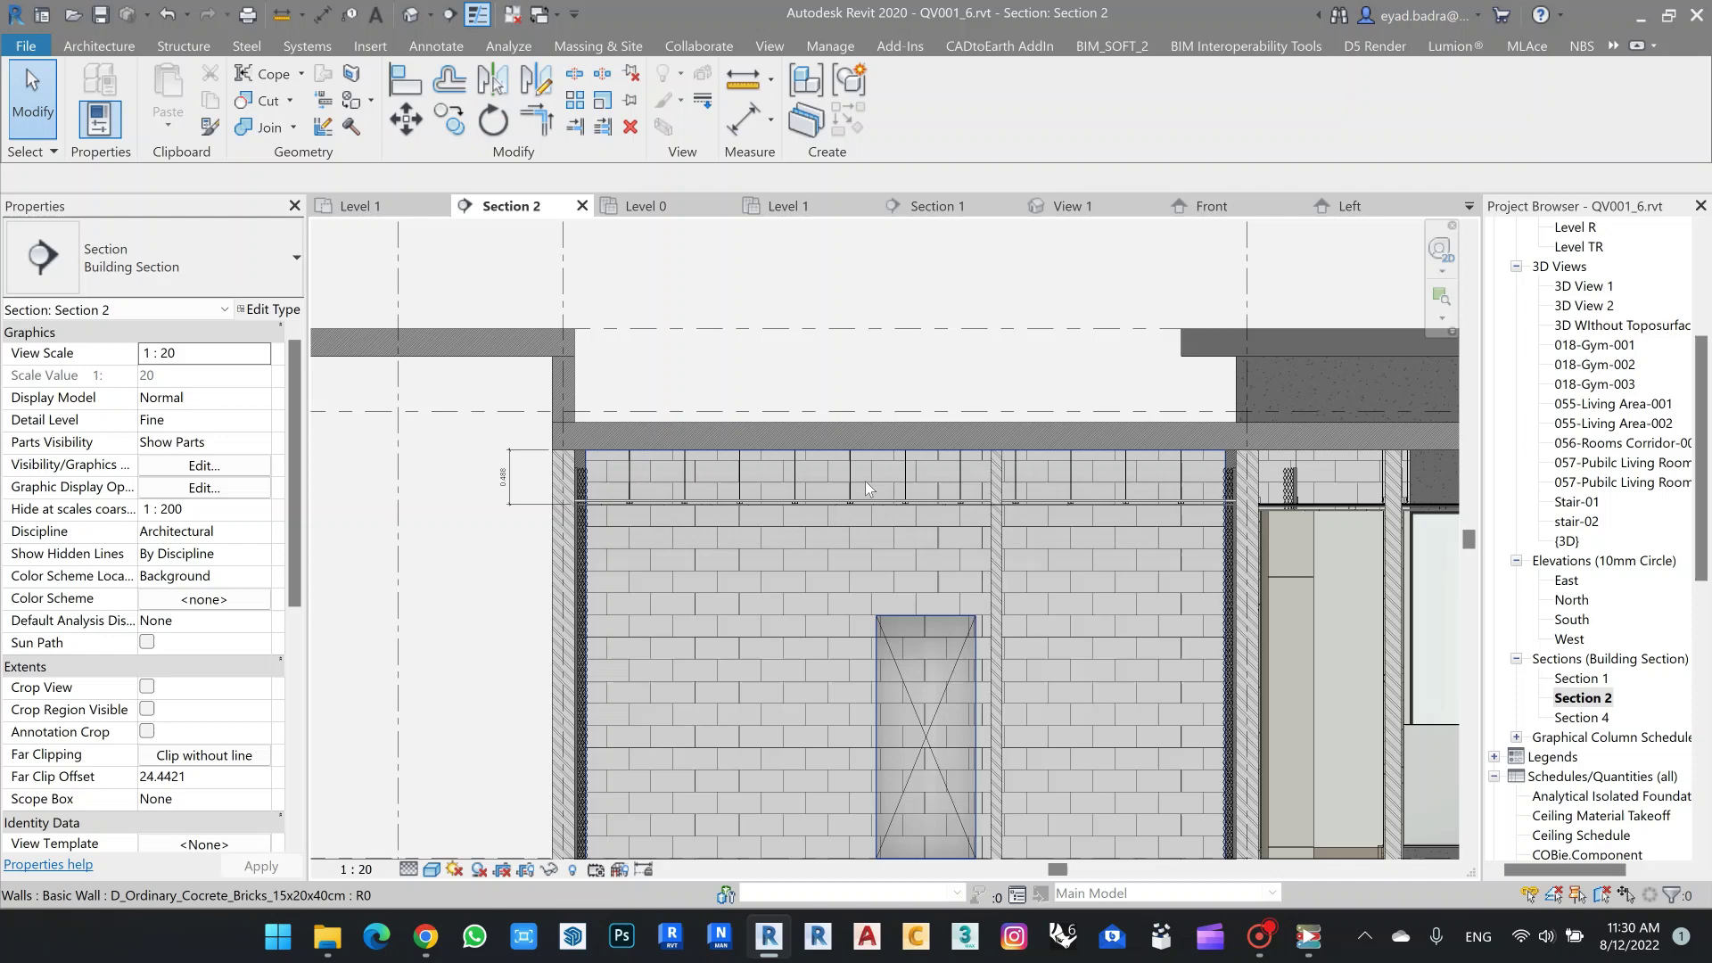
Open the default 3D view and move the section box's front face back so that it cuts through Bed Room 02.
{"action": "left_click", "coordinate": [411, 16]}
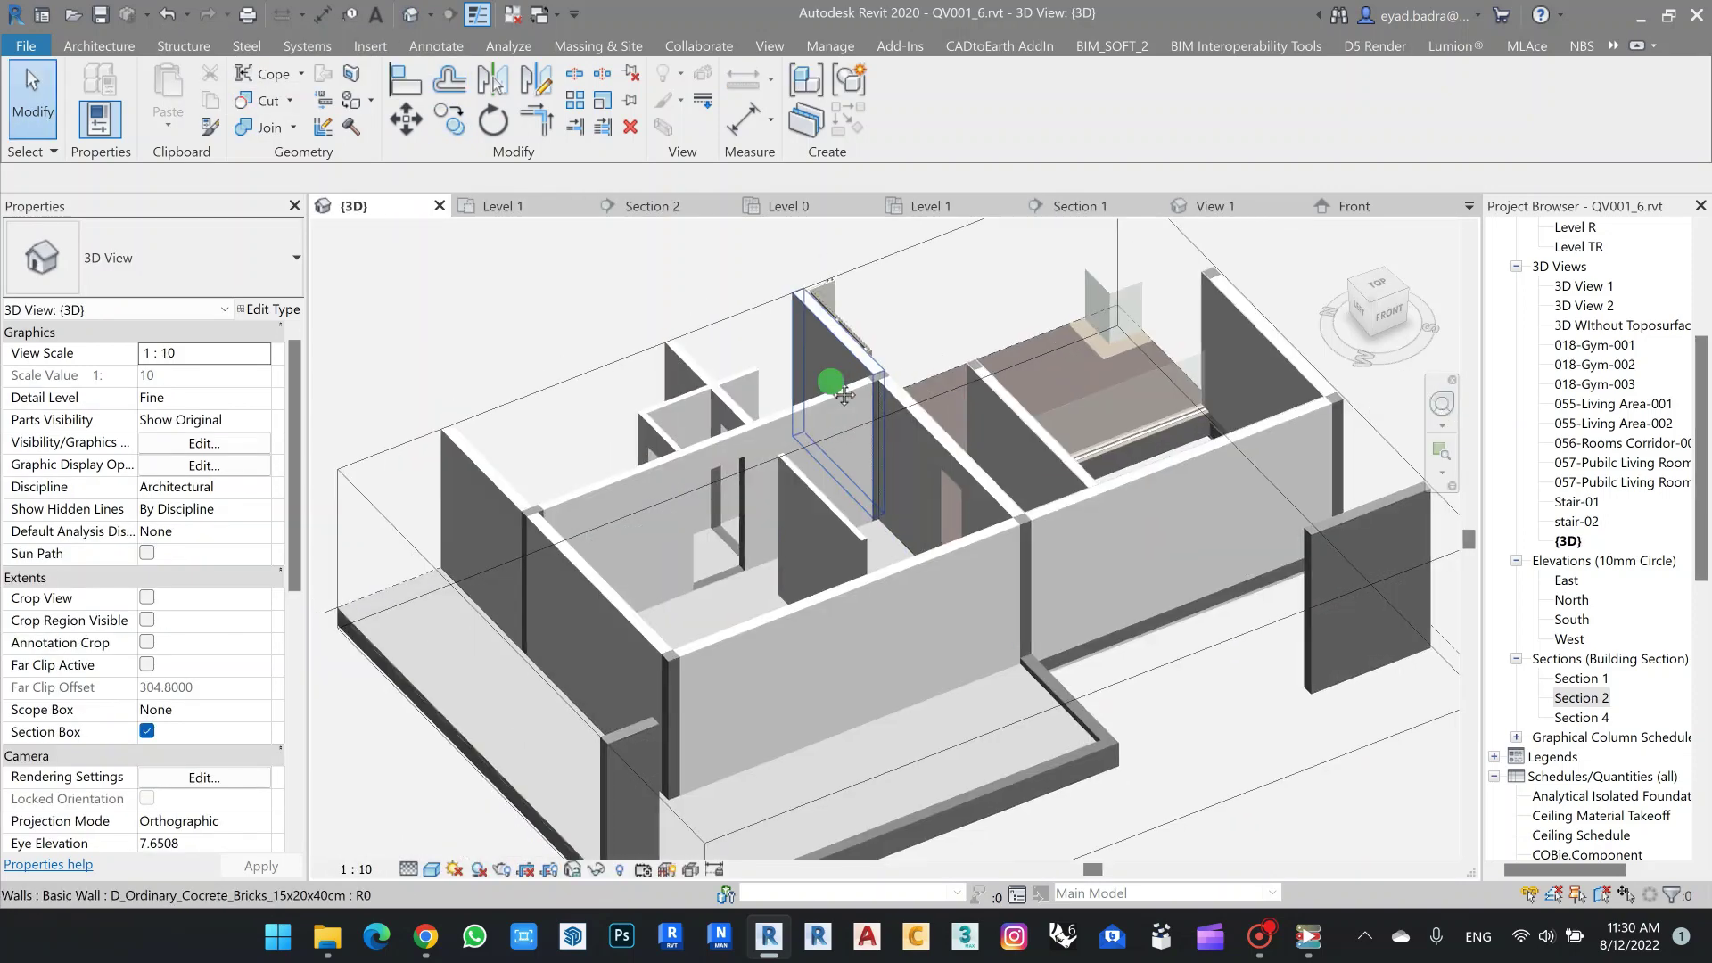
{"action": "middle_click_drag", "start_coordinate": [844, 395], "coordinate": [875, 422]}
{"action": "scroll", "coordinate": [934, 649], "scroll_direction": "down", "scroll_amount": 1}
{"action": "middle_click_drag", "start_coordinate": [935, 649], "coordinate": [925, 587]}
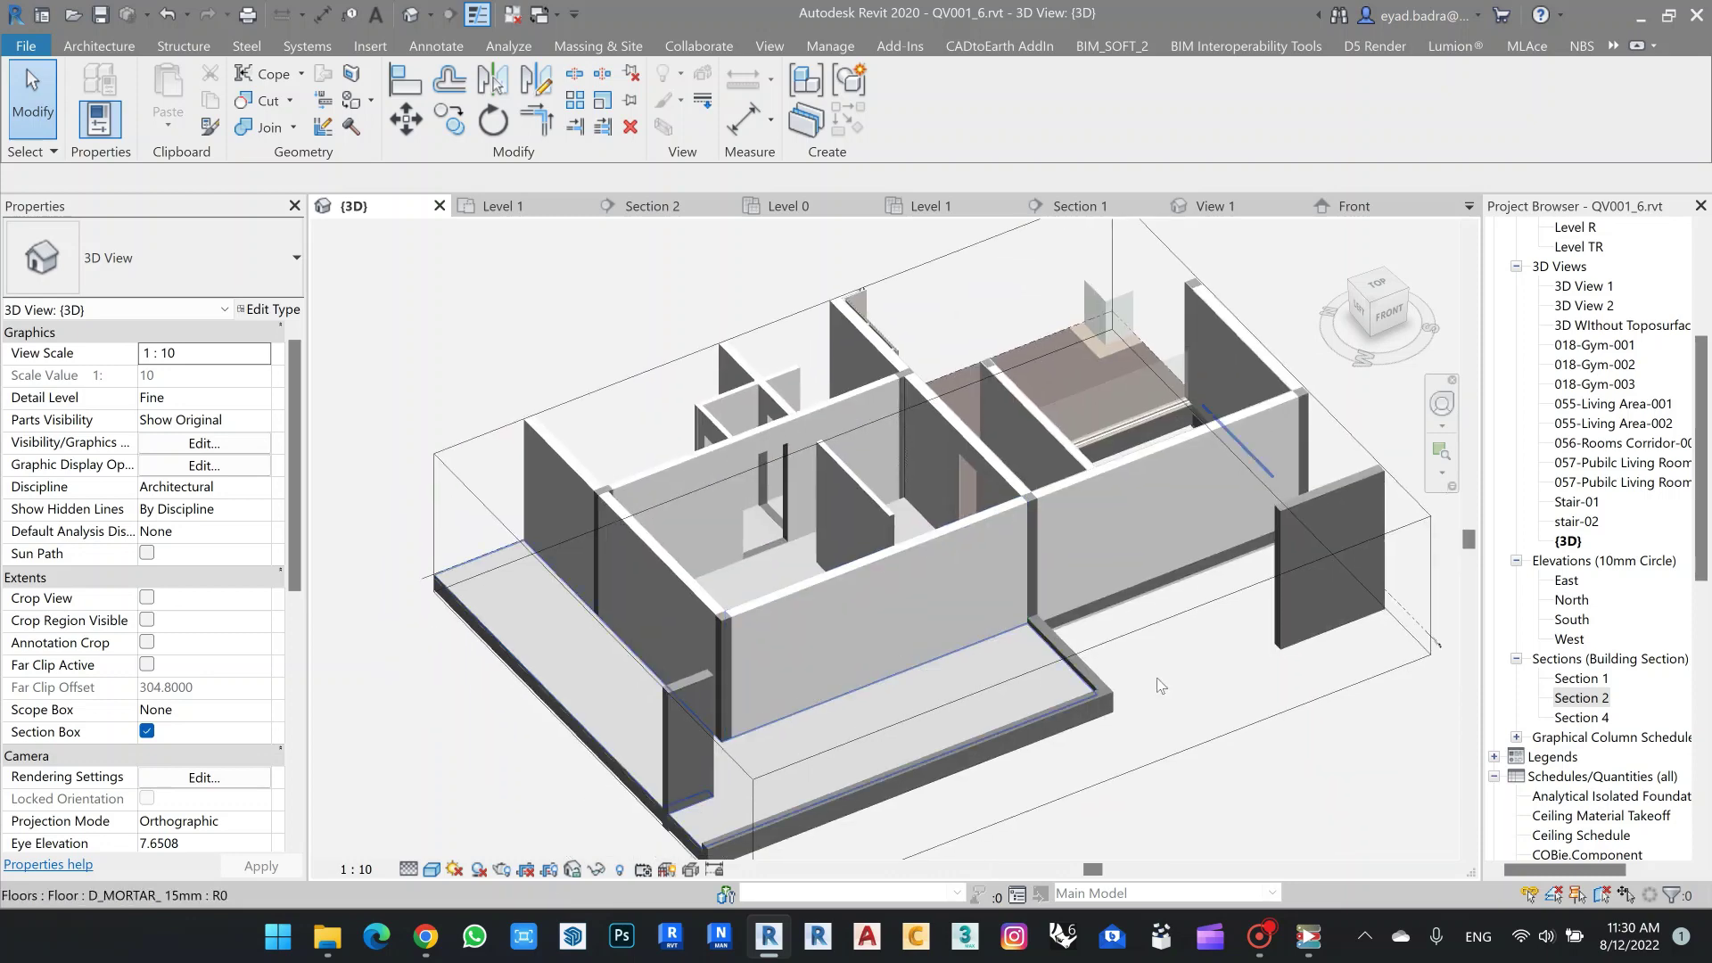
{"action": "left_click", "coordinate": [1125, 635]}
{"action": "left_click_drag", "start_coordinate": [1095, 716], "coordinate": [887, 557]}
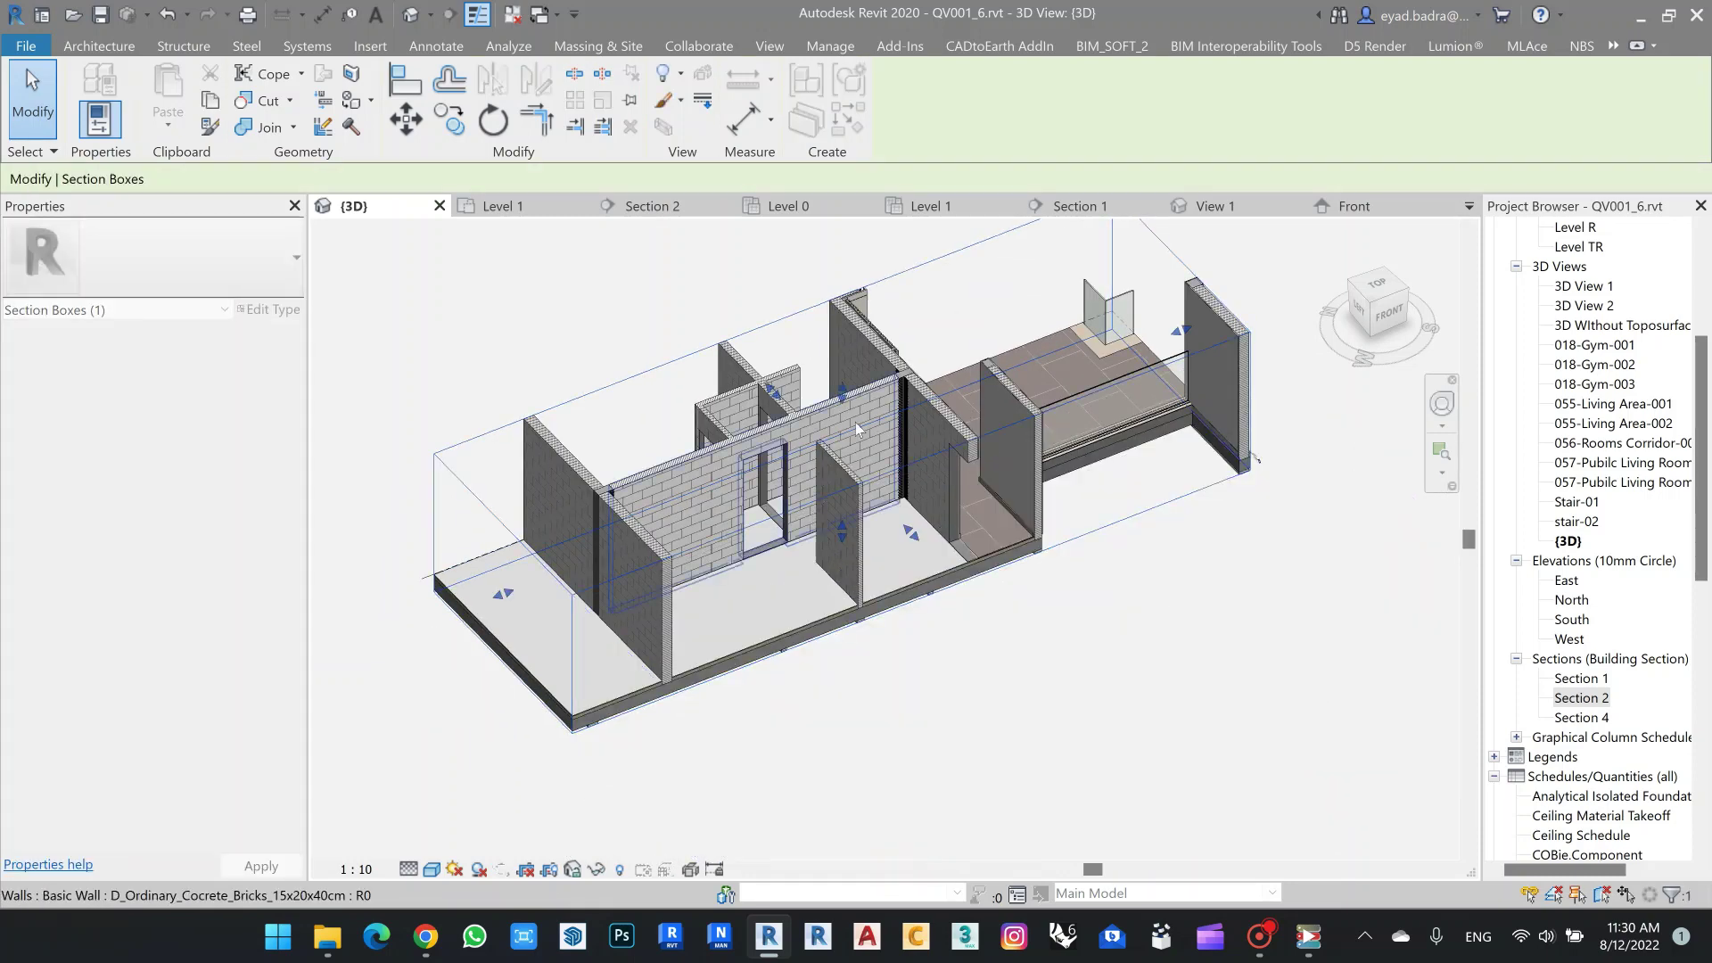
Adjust the section box's top face to just below the roof slab, exposing the false ceiling studs from above.
{"action": "left_click_drag", "start_coordinate": [842, 392], "coordinate": [843, 345]}
{"action": "scroll", "coordinate": [761, 617], "scroll_direction": "up", "scroll_amount": 3}
{"action": "middle_click_drag", "start_coordinate": [762, 617], "coordinate": [822, 807], "text": "shift"}
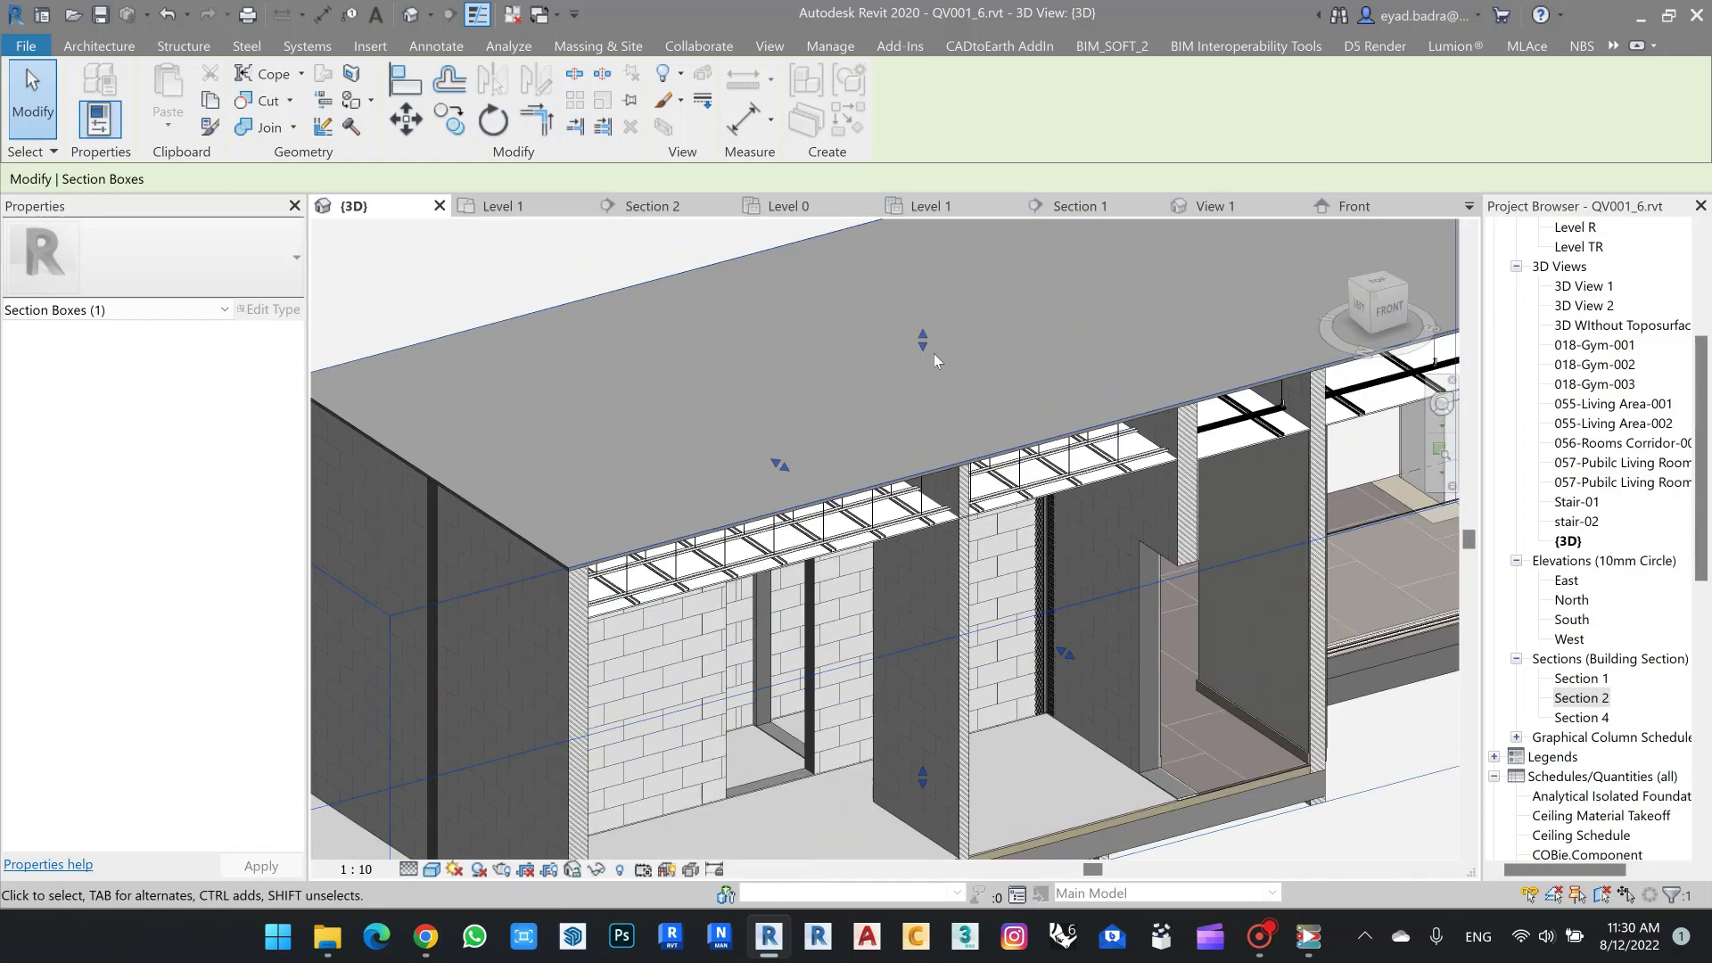
{"action": "left_click_drag", "start_coordinate": [923, 350], "coordinate": [923, 361]}
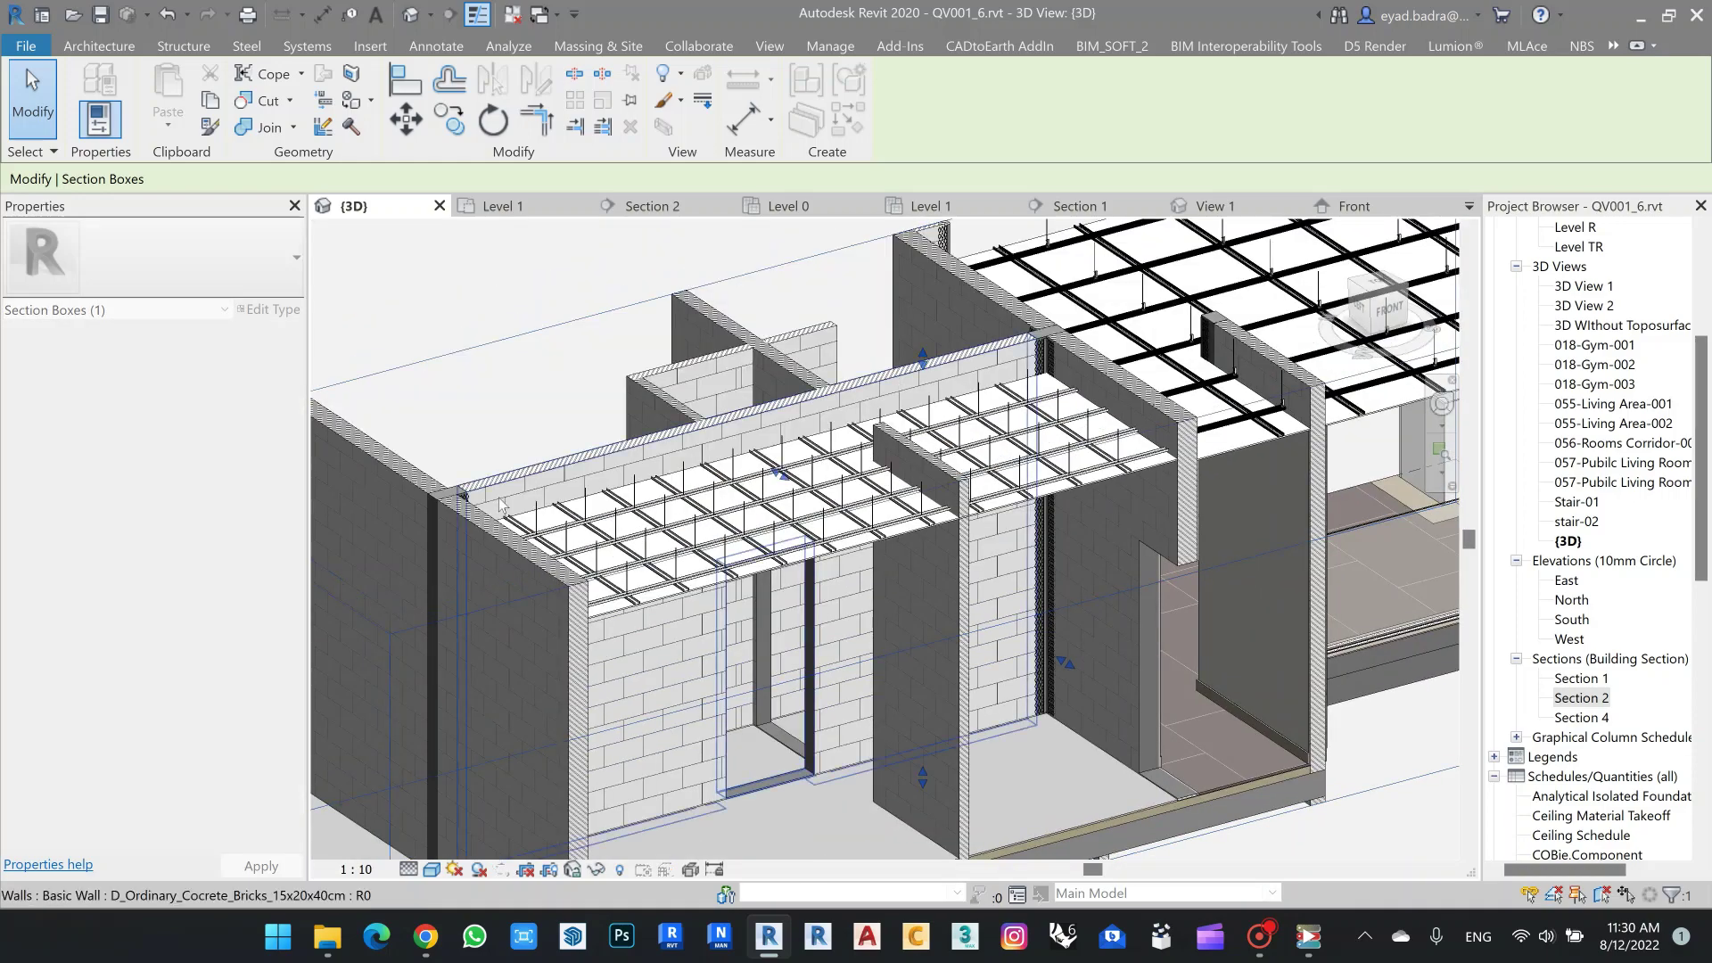
Inspect the stud grid and hanger rods above Bed Room 02's ceiling in the 3D view.
{"action": "scroll", "coordinate": [603, 510], "scroll_direction": "up", "scroll_amount": 3}
{"action": "scroll", "coordinate": [537, 500], "scroll_direction": "up", "scroll_amount": 1}
{"action": "scroll", "coordinate": [1535, 681], "scroll_direction": "down", "scroll_amount": 1}
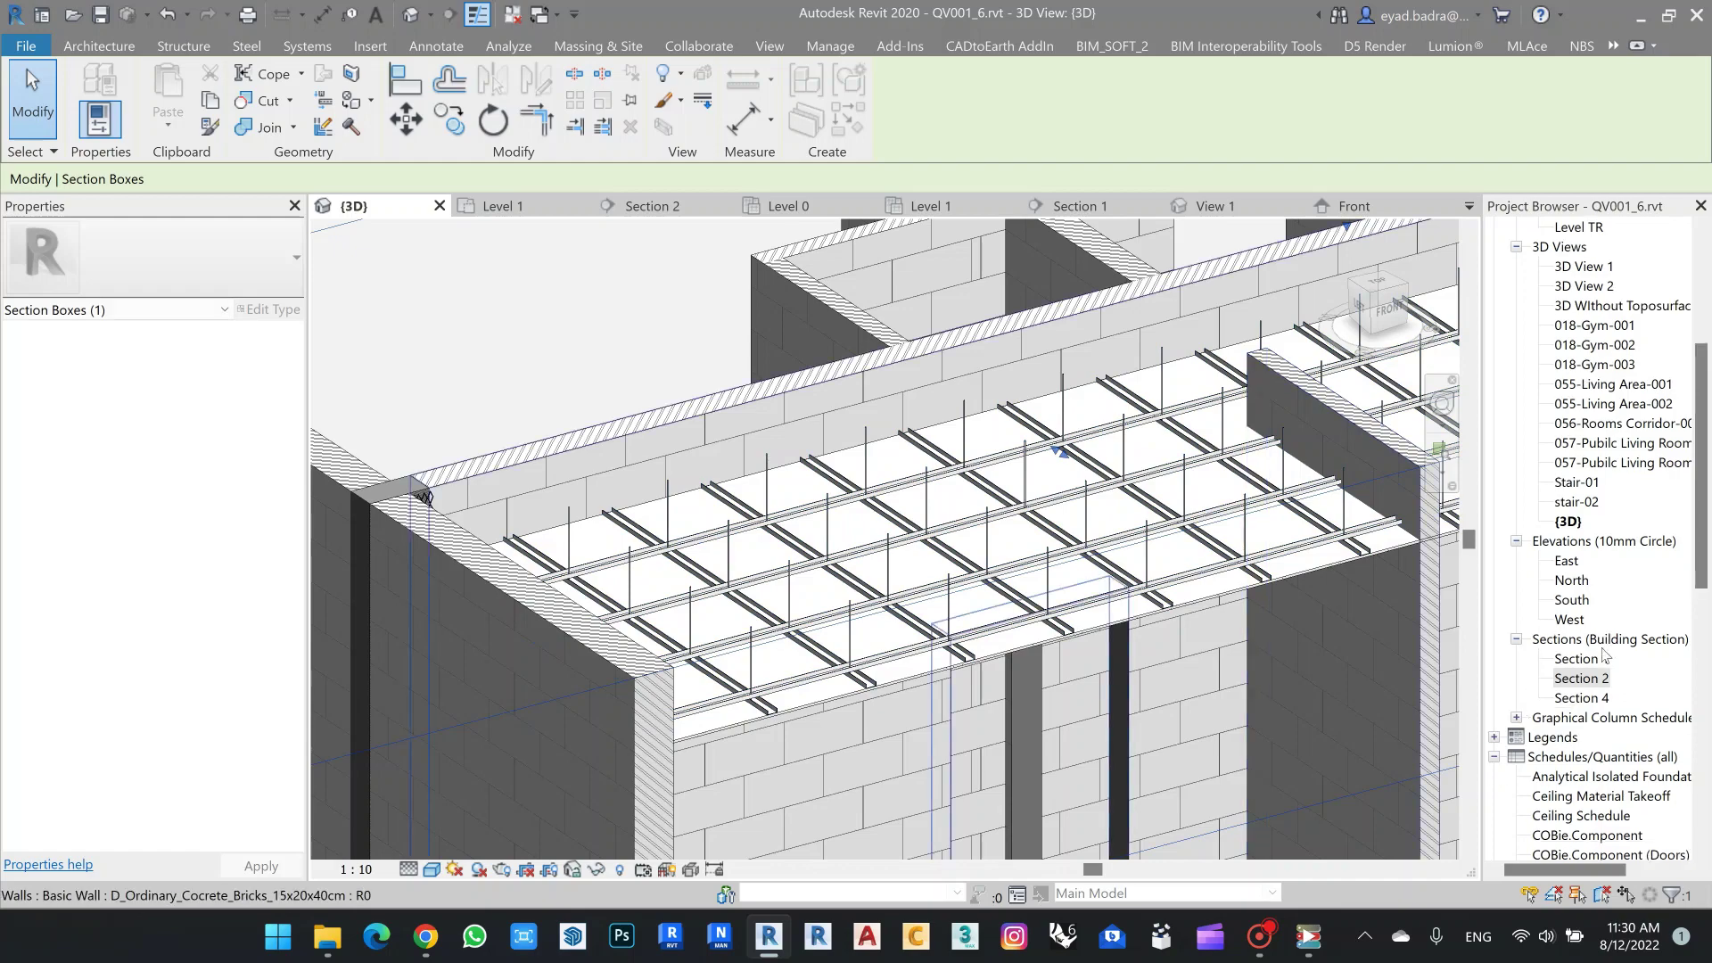
{"action": "scroll", "coordinate": [585, 412], "scroll_direction": "down", "scroll_amount": 5}
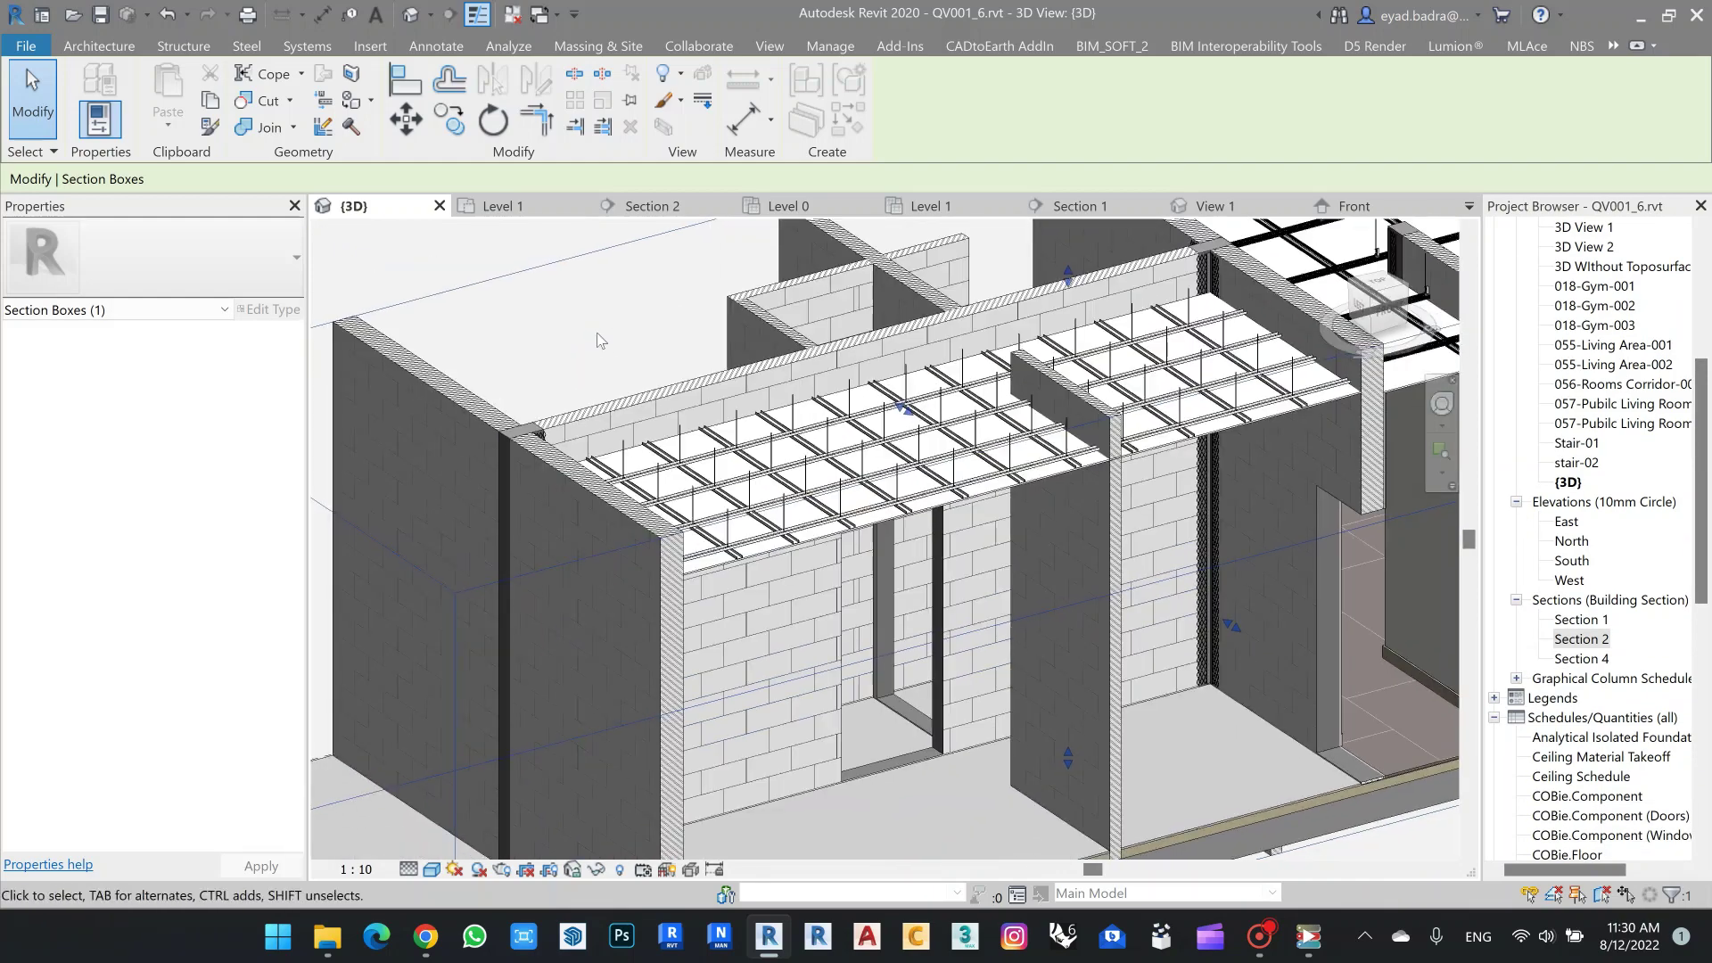
{"action": "scroll", "coordinate": [908, 632], "scroll_direction": "down", "scroll_amount": 2}
{"action": "scroll", "coordinate": [914, 498], "scroll_direction": "up", "scroll_amount": 2}
{"action": "scroll", "coordinate": [635, 450], "scroll_direction": "up", "scroll_amount": 5}
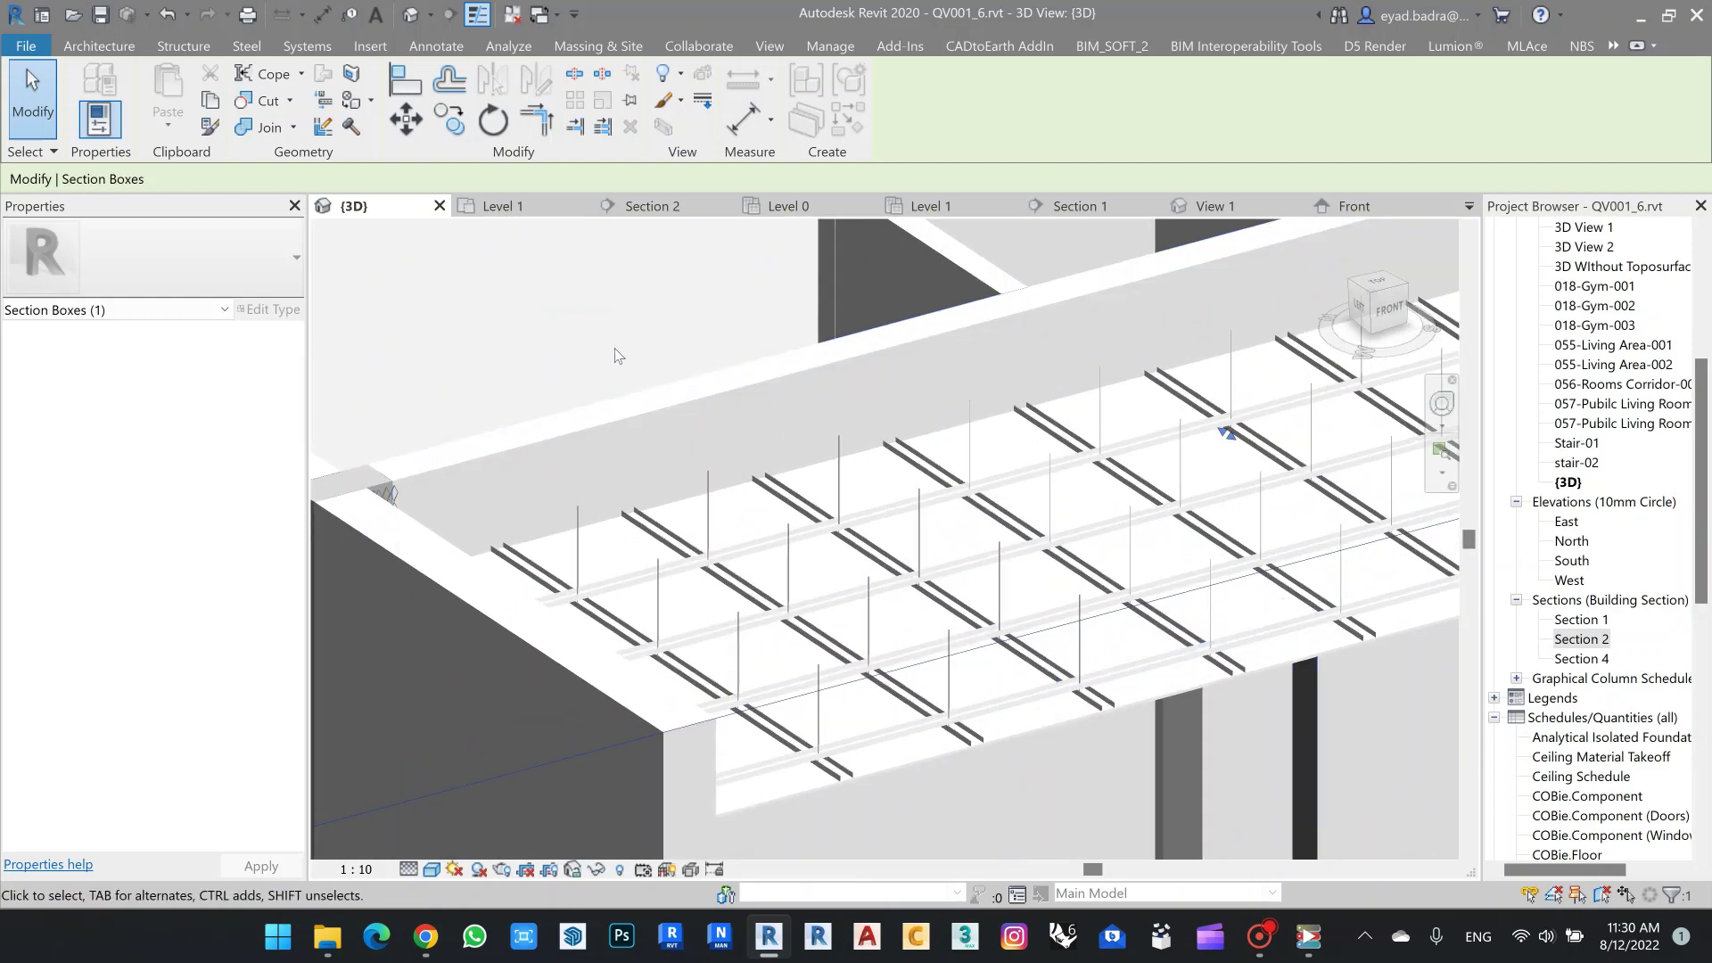
{"action": "middle_click_drag", "start_coordinate": [569, 379], "coordinate": [572, 385]}
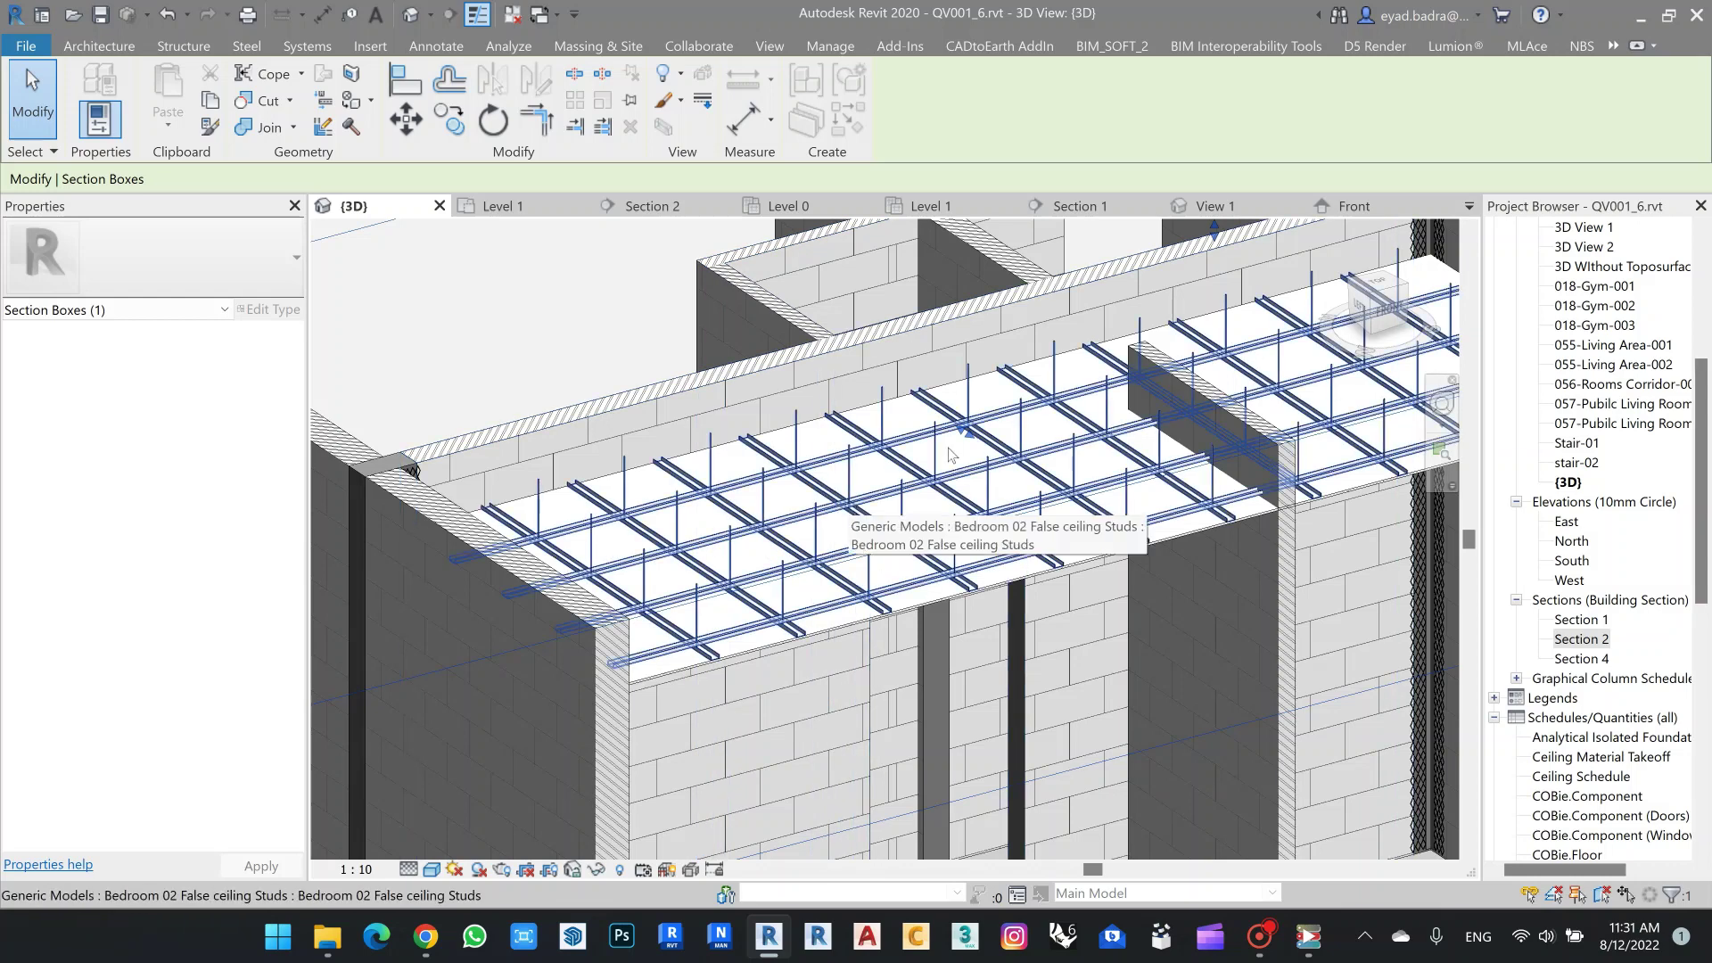
Open the Bedroom 02 False ceiling Studs family for editing and examine its free-form stud grid in the Ref. Level plan.
{"action": "left_click", "coordinate": [791, 207]}
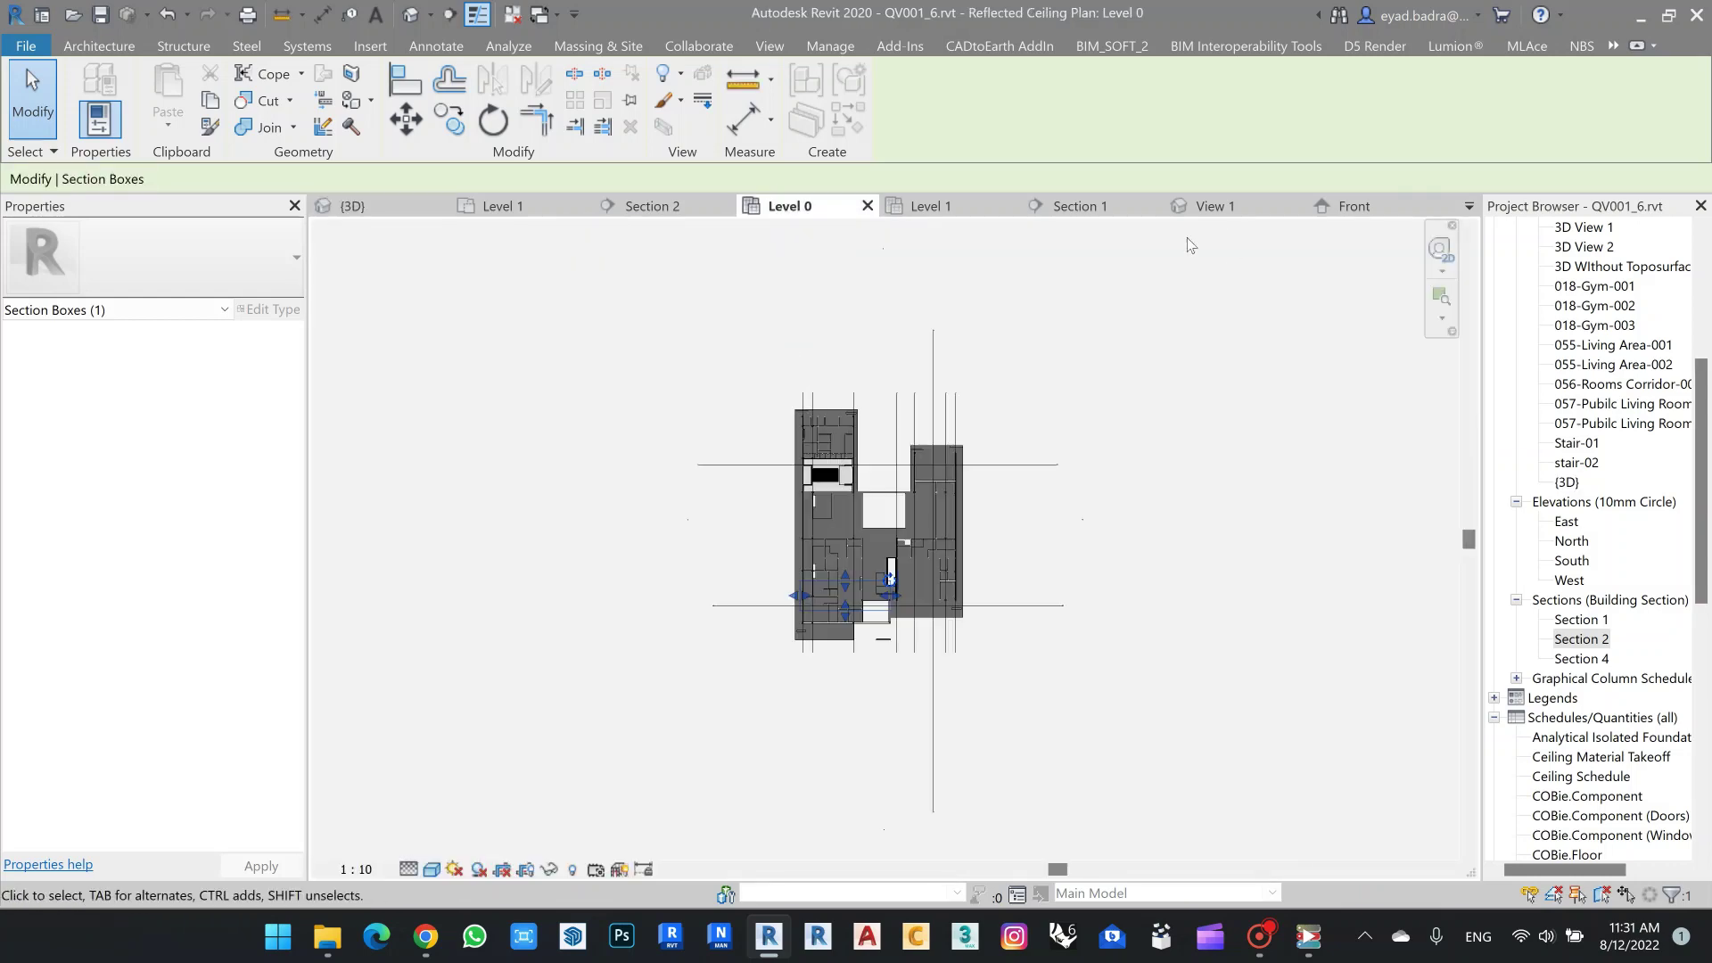
{"action": "left_click", "coordinate": [1213, 206]}
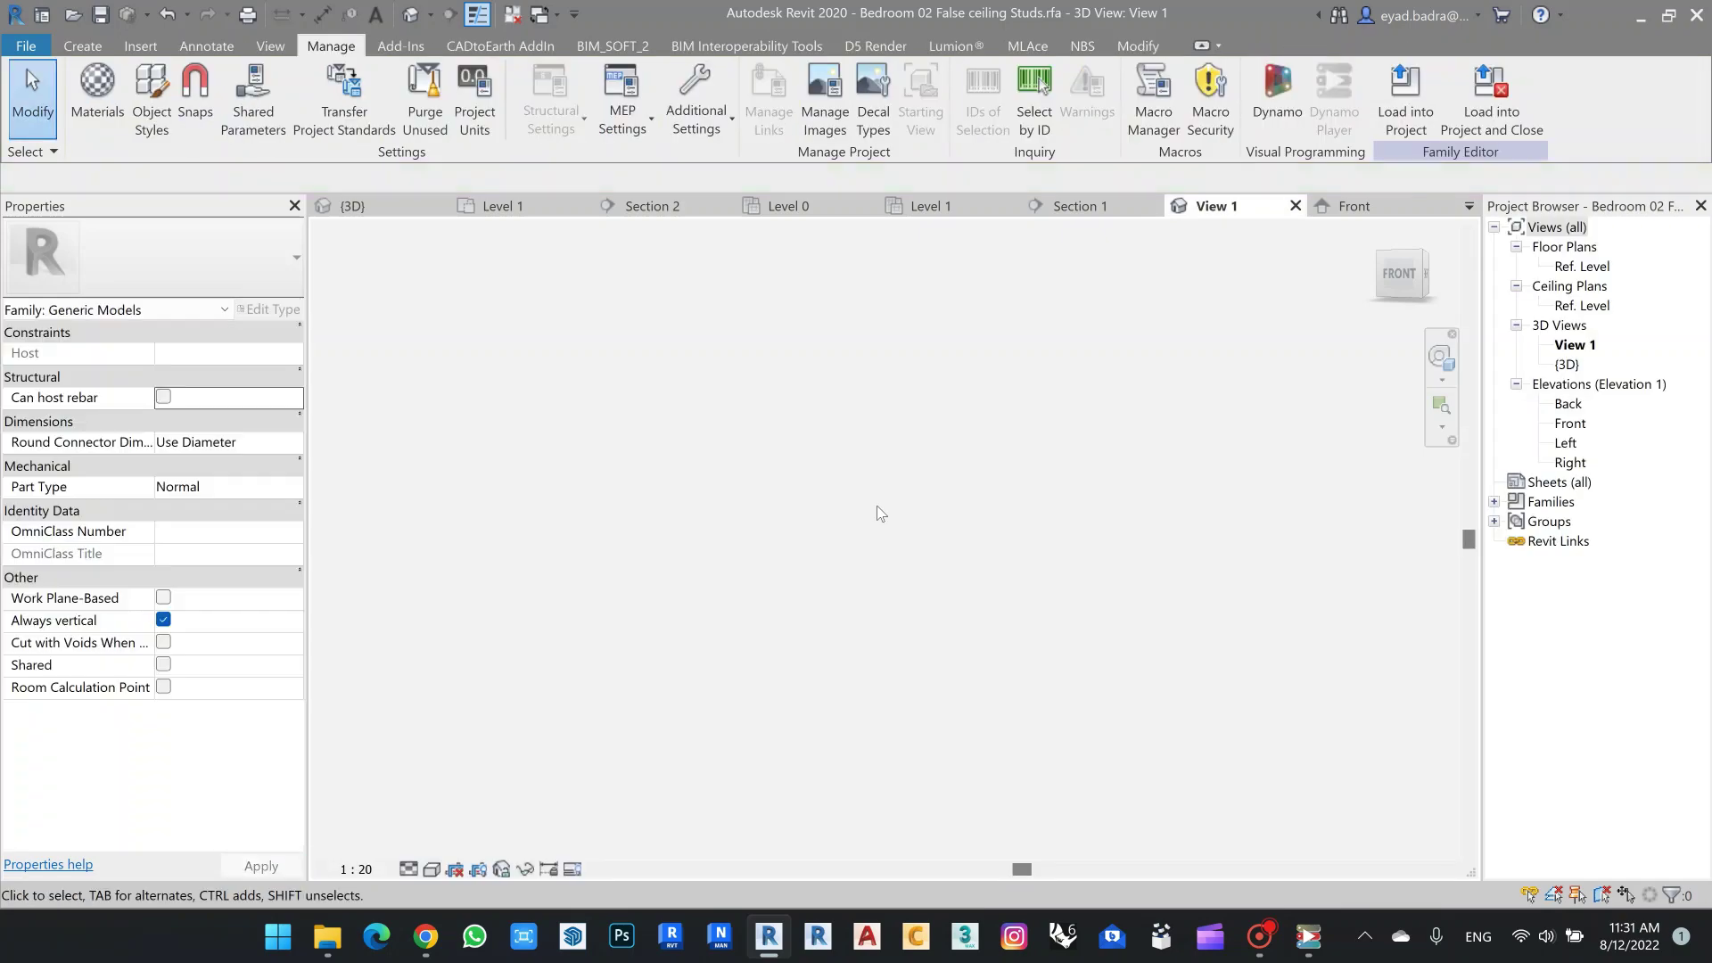
{"action": "mouse_move", "coordinate": [973, 443]}
{"action": "middle_mouse_down"}
{"action": "mouse_move", "coordinate": [945, 561]}
{"action": "mouse_move", "coordinate": [946, 728]}
{"action": "middle_mouse_up"}
{"action": "left_click", "coordinate": [376, 206]}
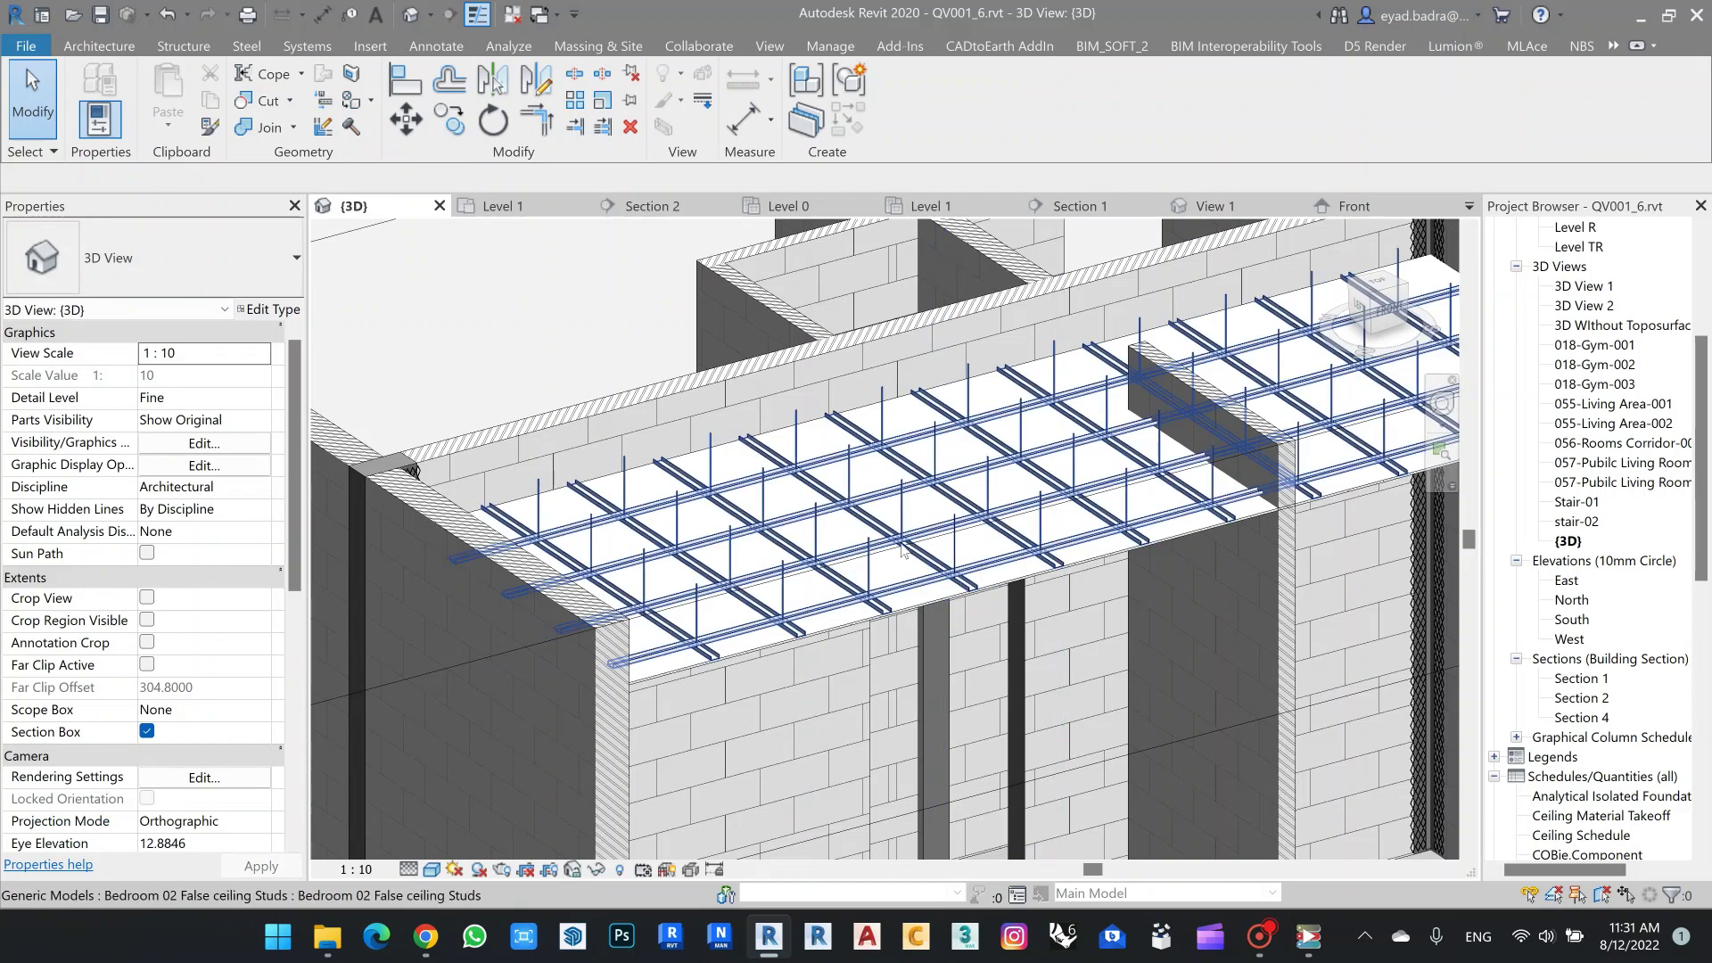
{"action": "double_click", "coordinate": [897, 539]}
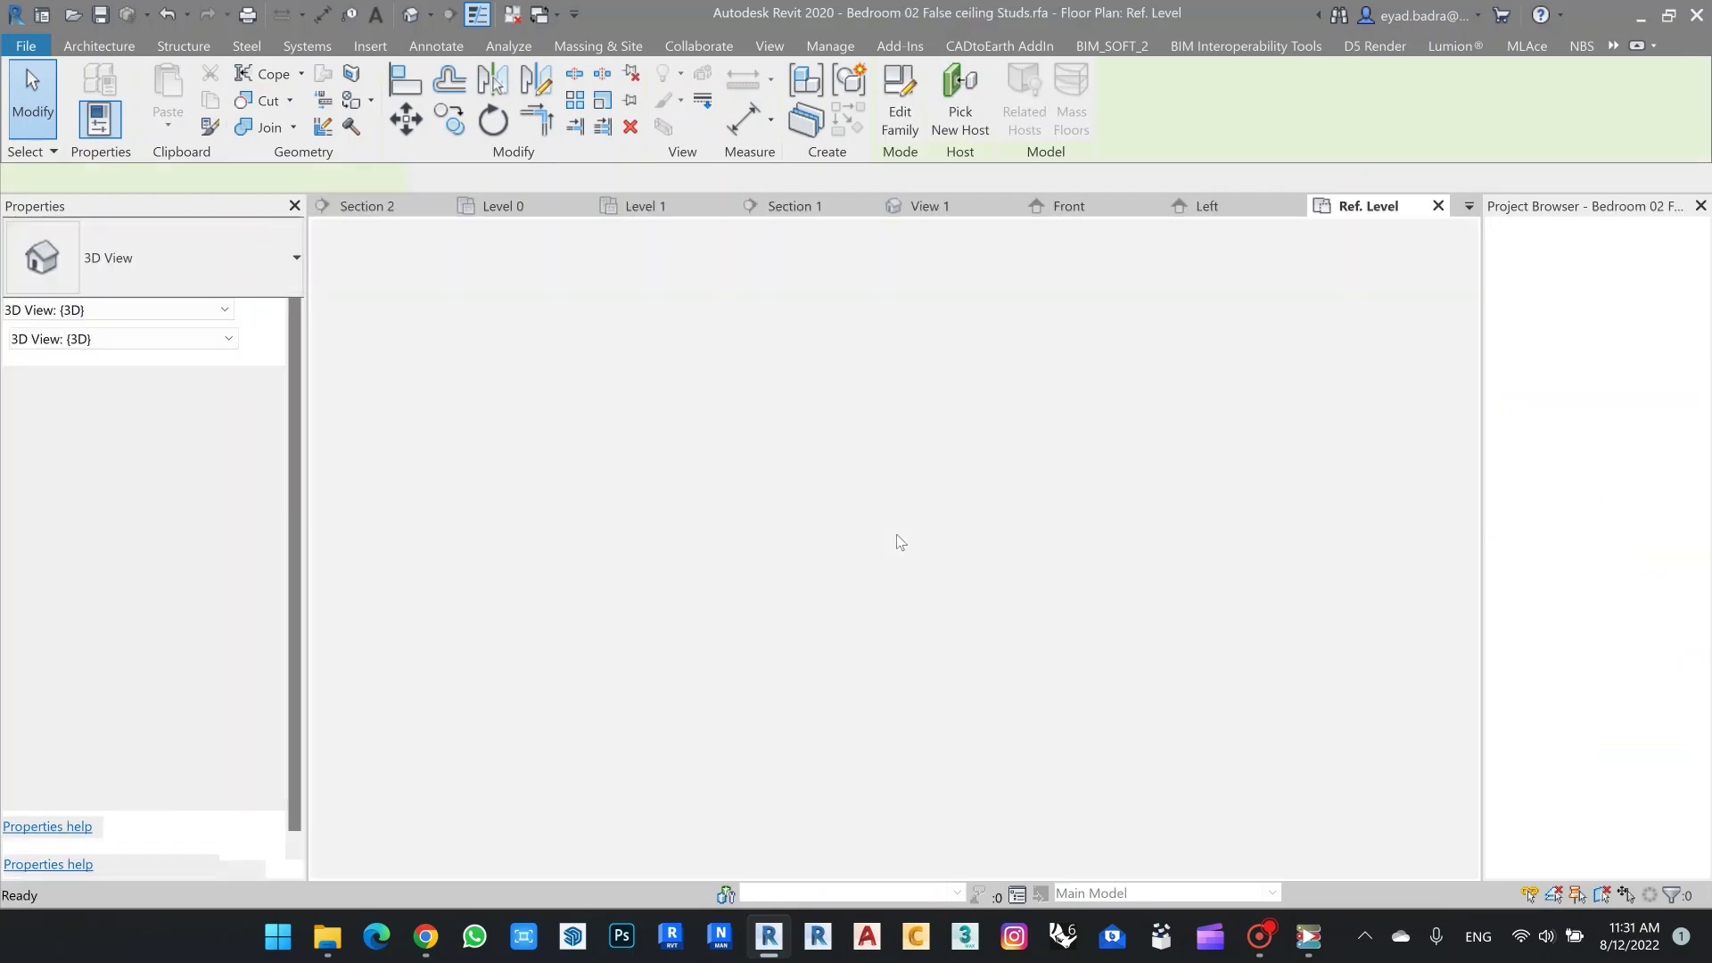
{"action": "left_click", "coordinate": [702, 569]}
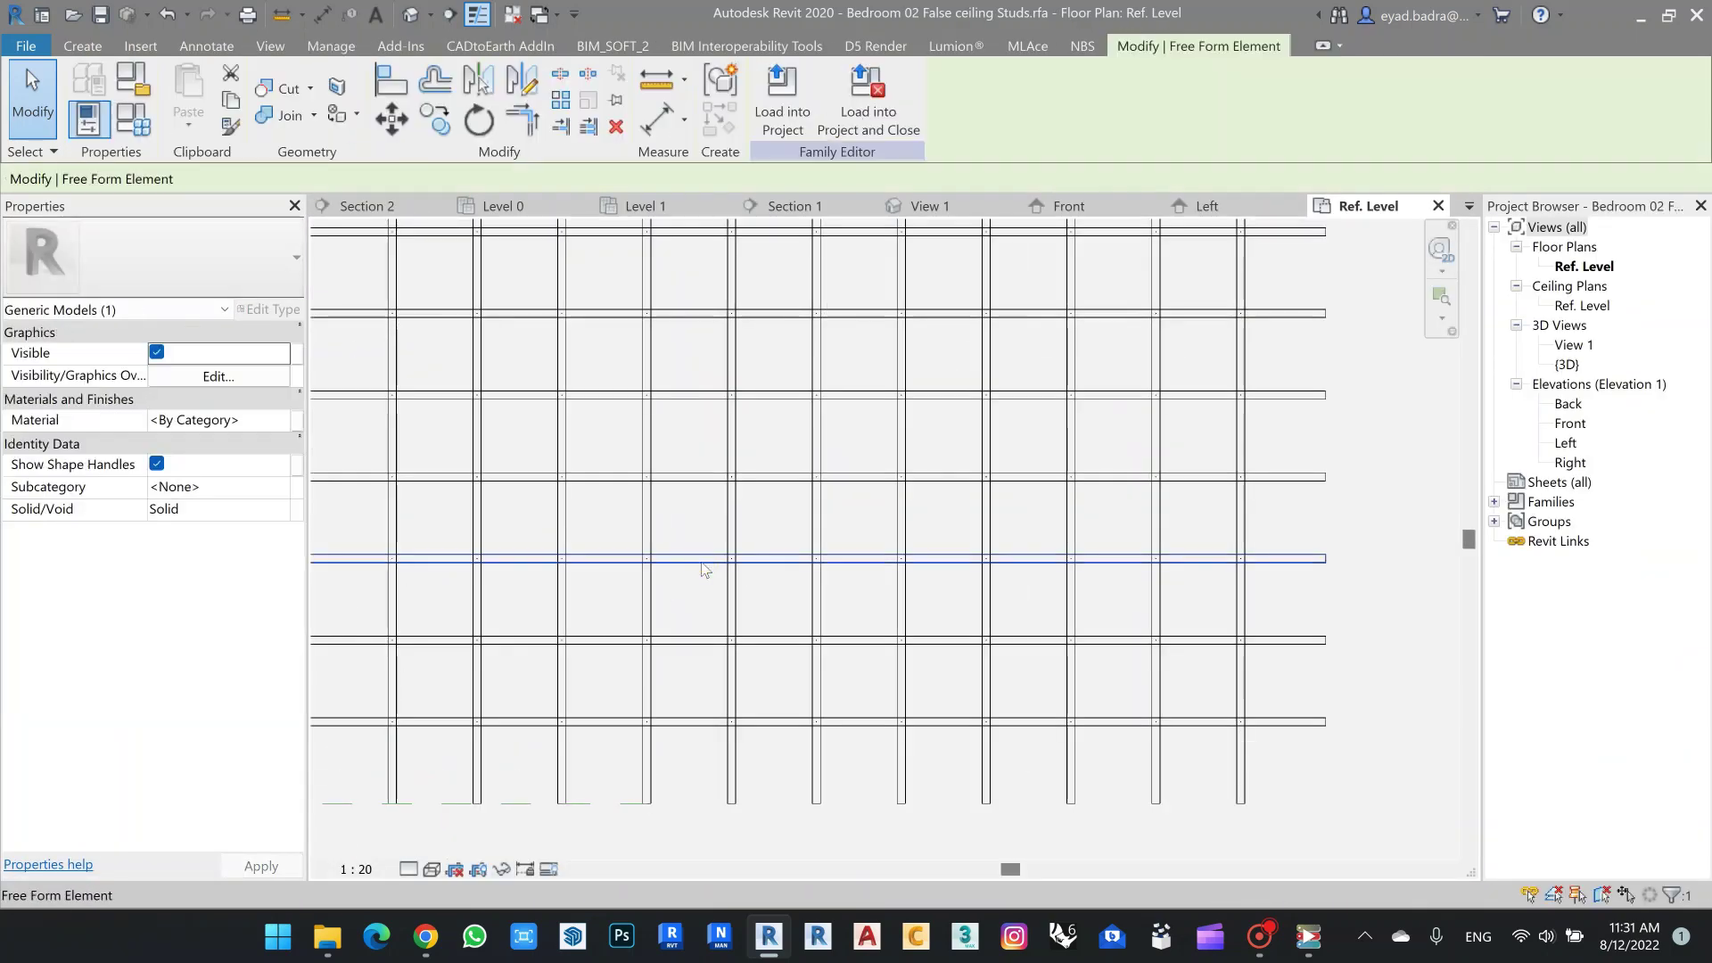
{"action": "scroll", "coordinate": [838, 499], "scroll_direction": "down", "scroll_amount": 2}
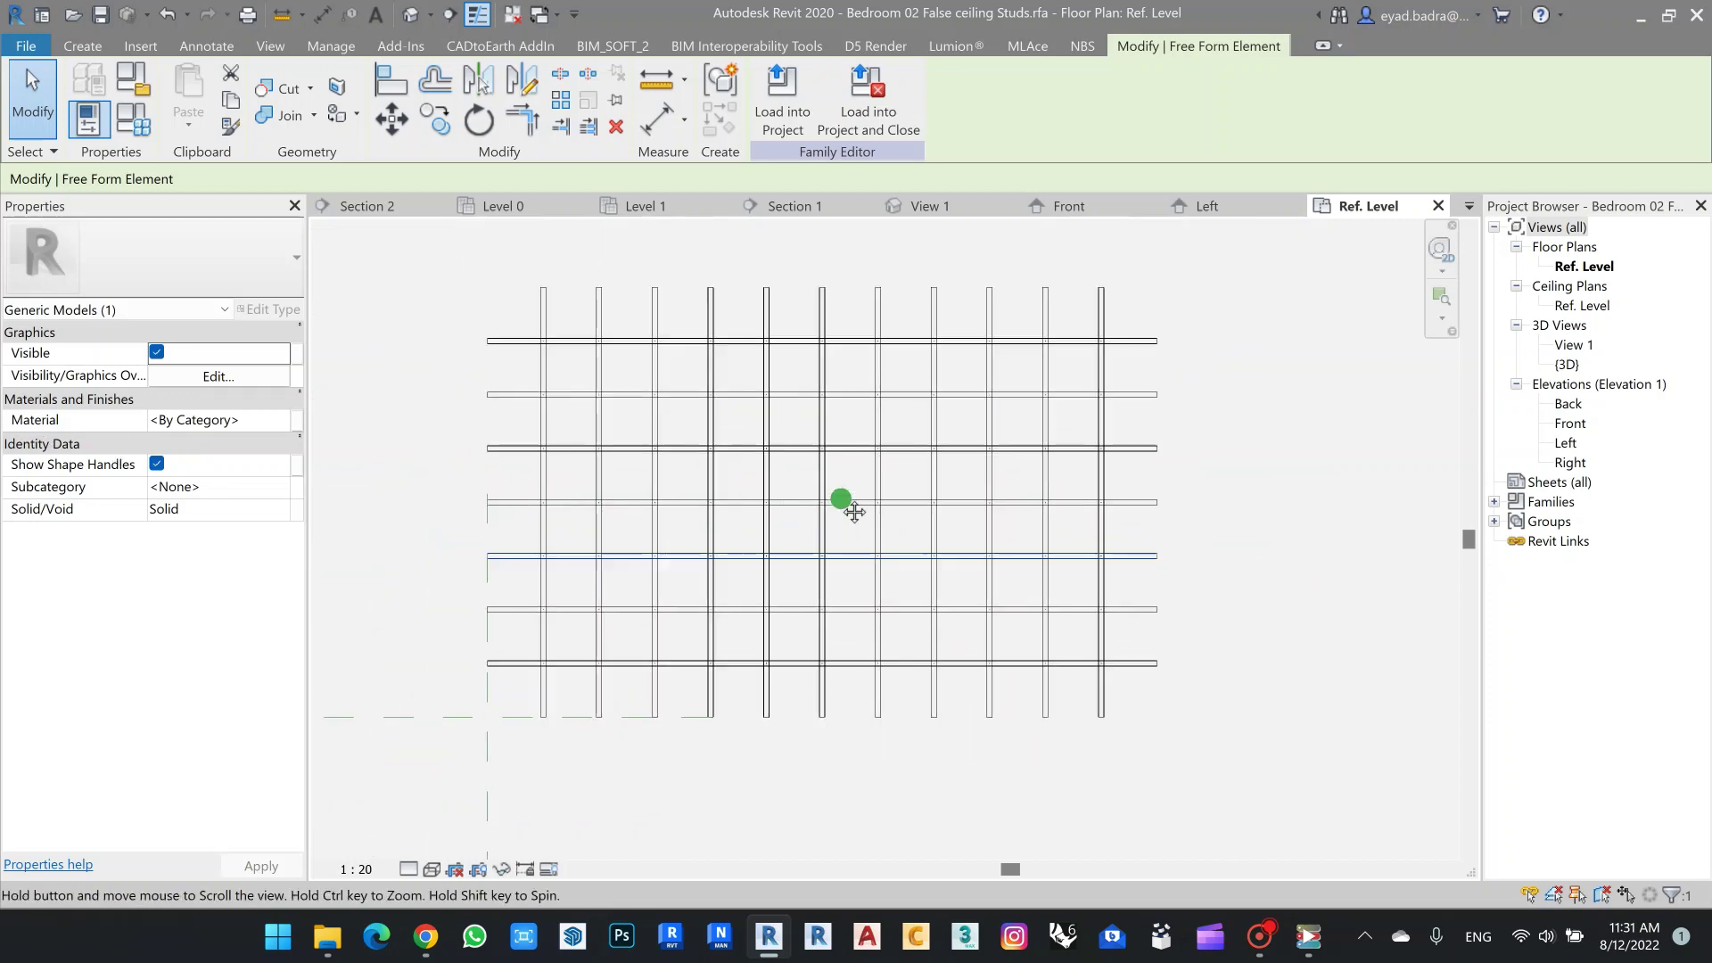
{"action": "middle_click_drag", "start_coordinate": [1135, 493], "coordinate": [1150, 478]}
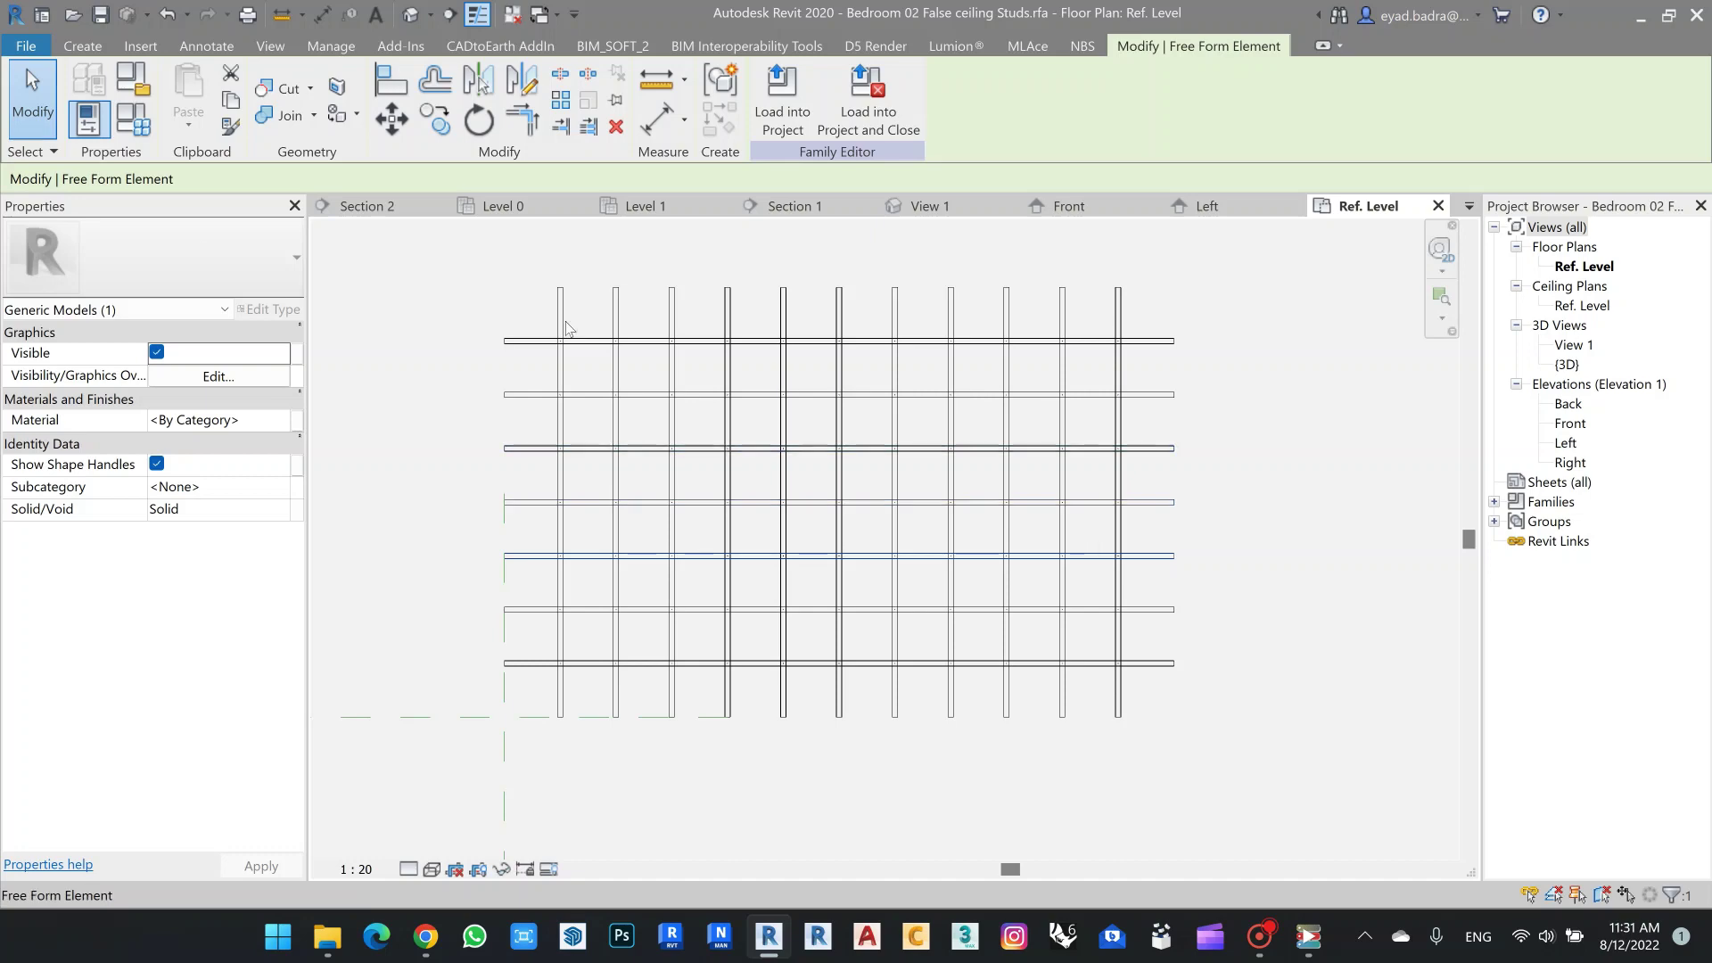
{"action": "left_click", "coordinate": [521, 210]}
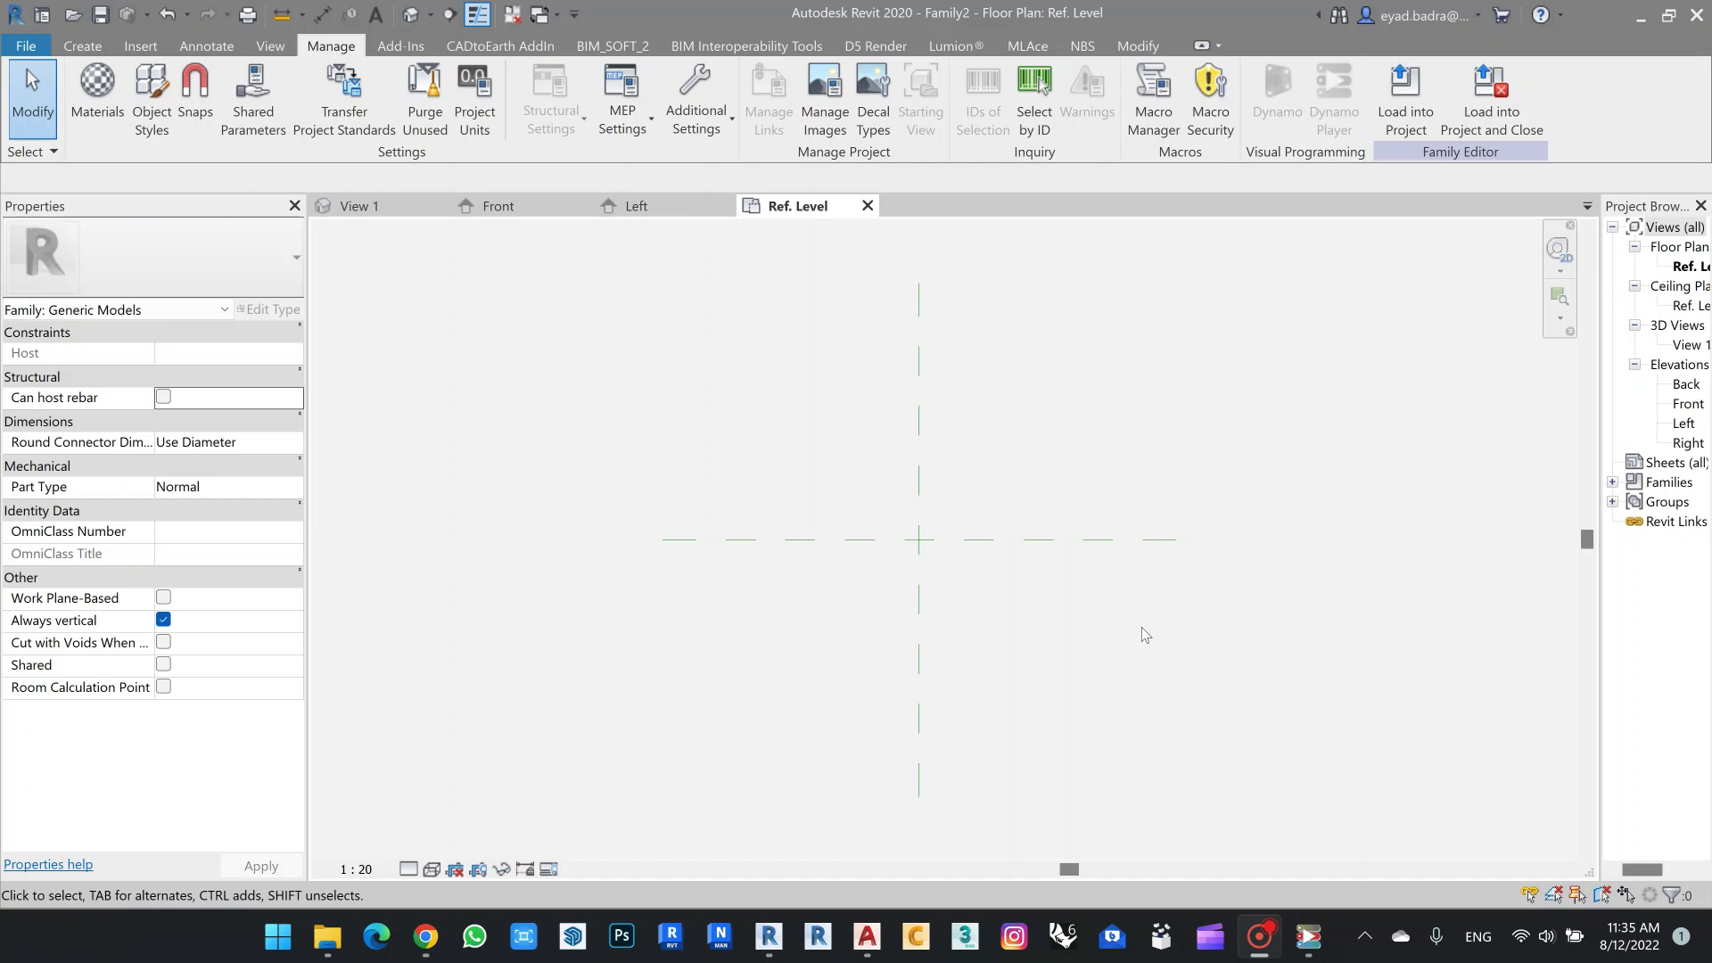
Switch to AutoCAD, examine the U-shaped stud profile in Drawing1, and return to the Family2 window in Revit.
{"action": "left_click", "coordinate": [867, 936]}
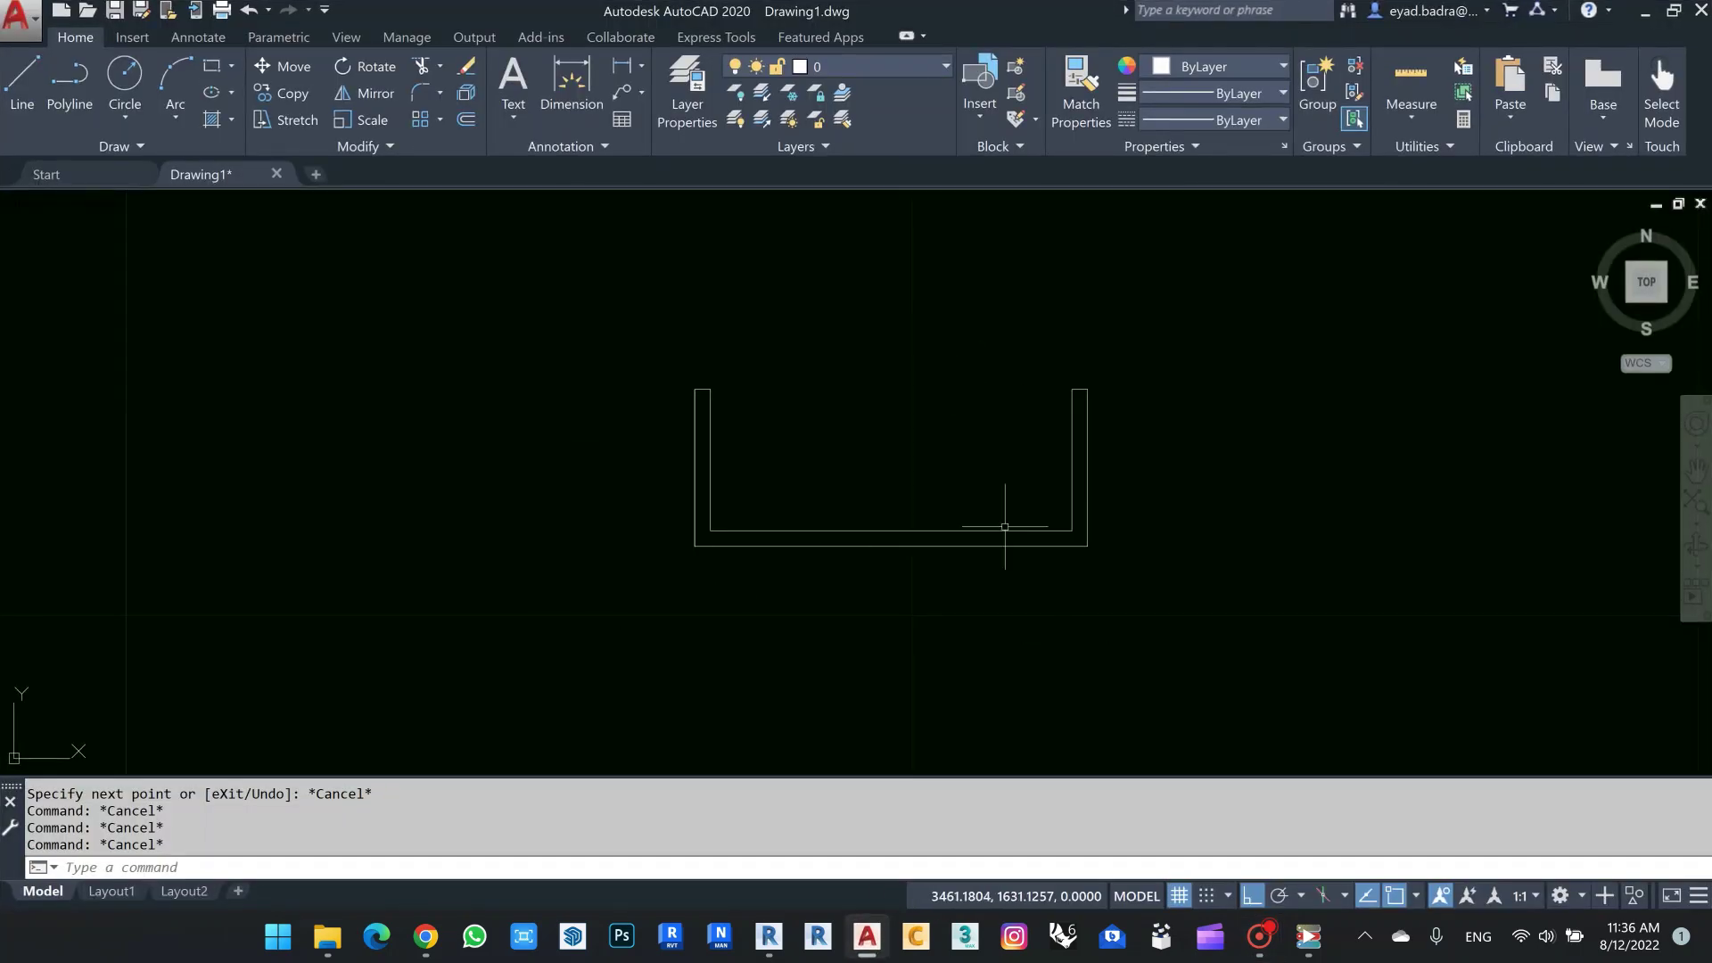
{"action": "scroll", "coordinate": [887, 490], "scroll_direction": "up", "scroll_amount": 3}
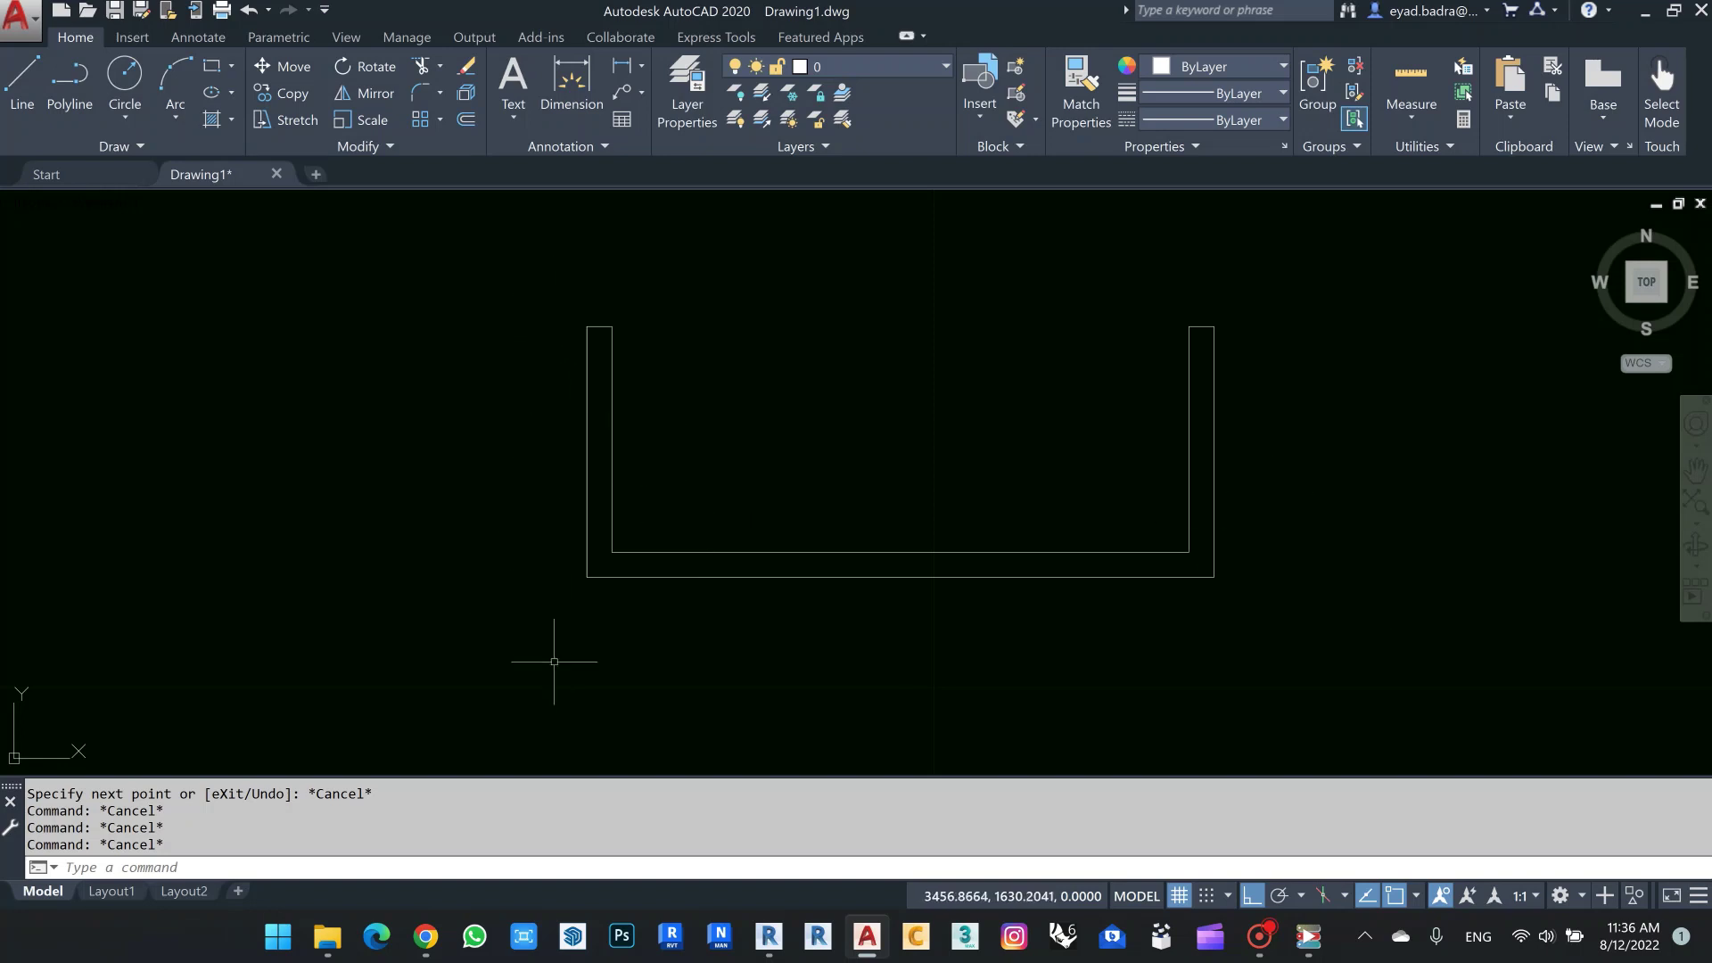
{"action": "scroll", "coordinate": [1040, 424], "scroll_direction": "down", "scroll_amount": 2}
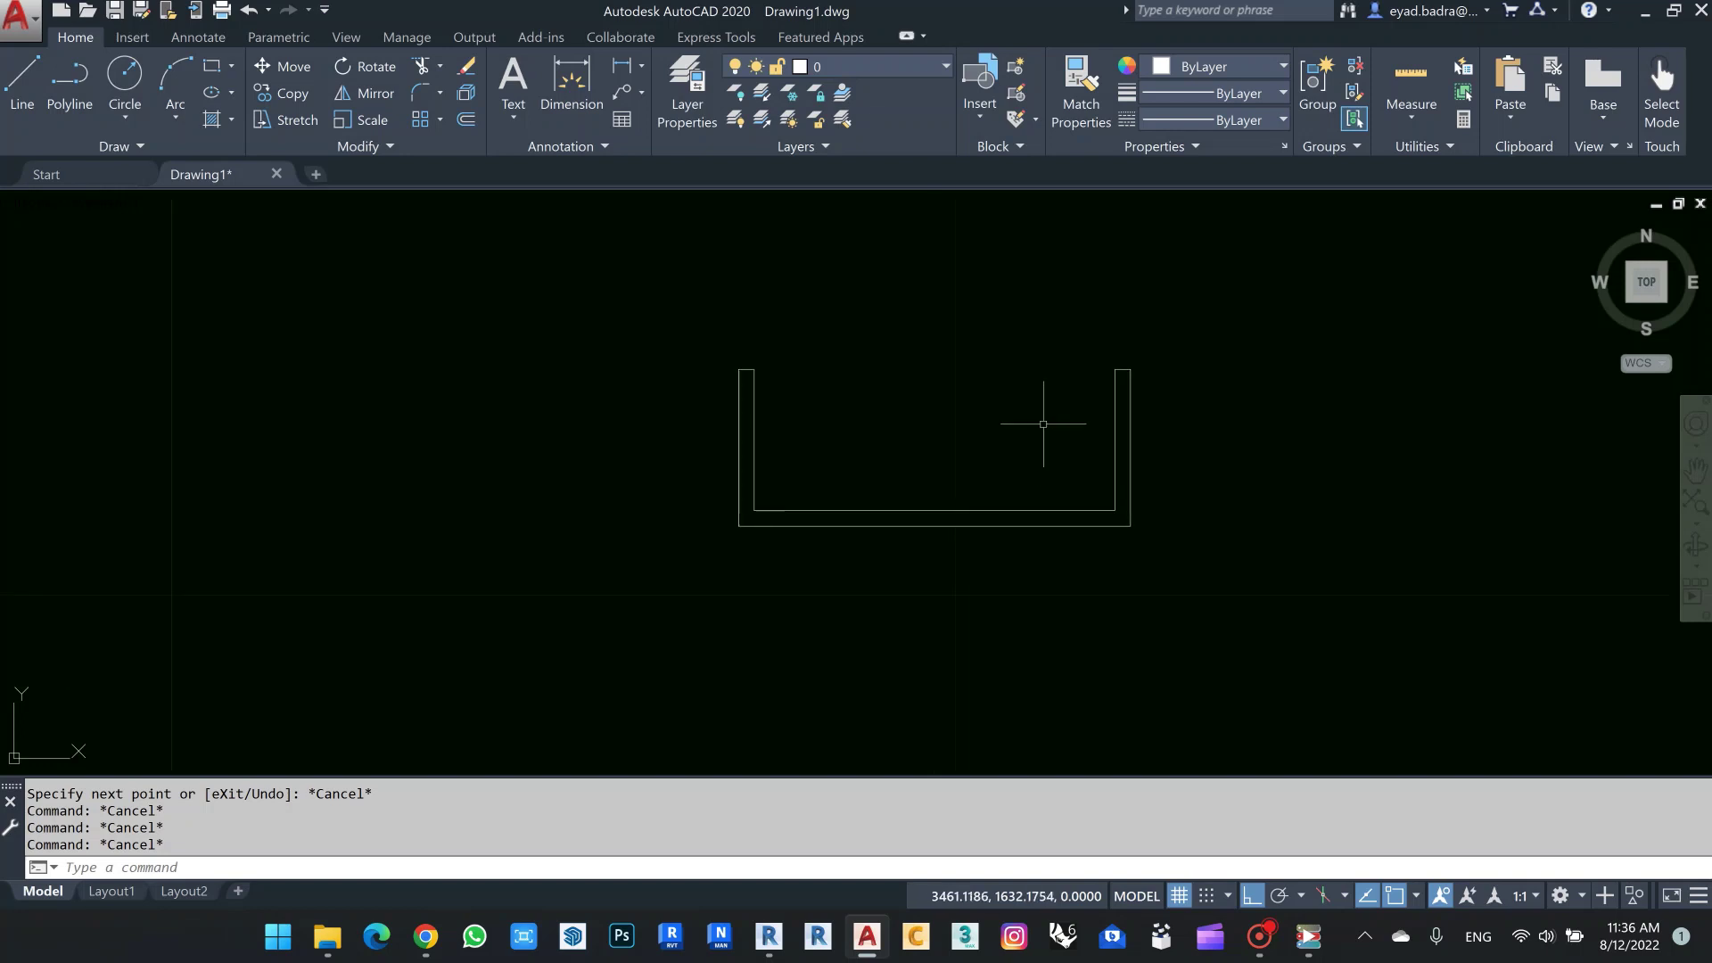
{"action": "left_click", "coordinate": [1648, 11]}
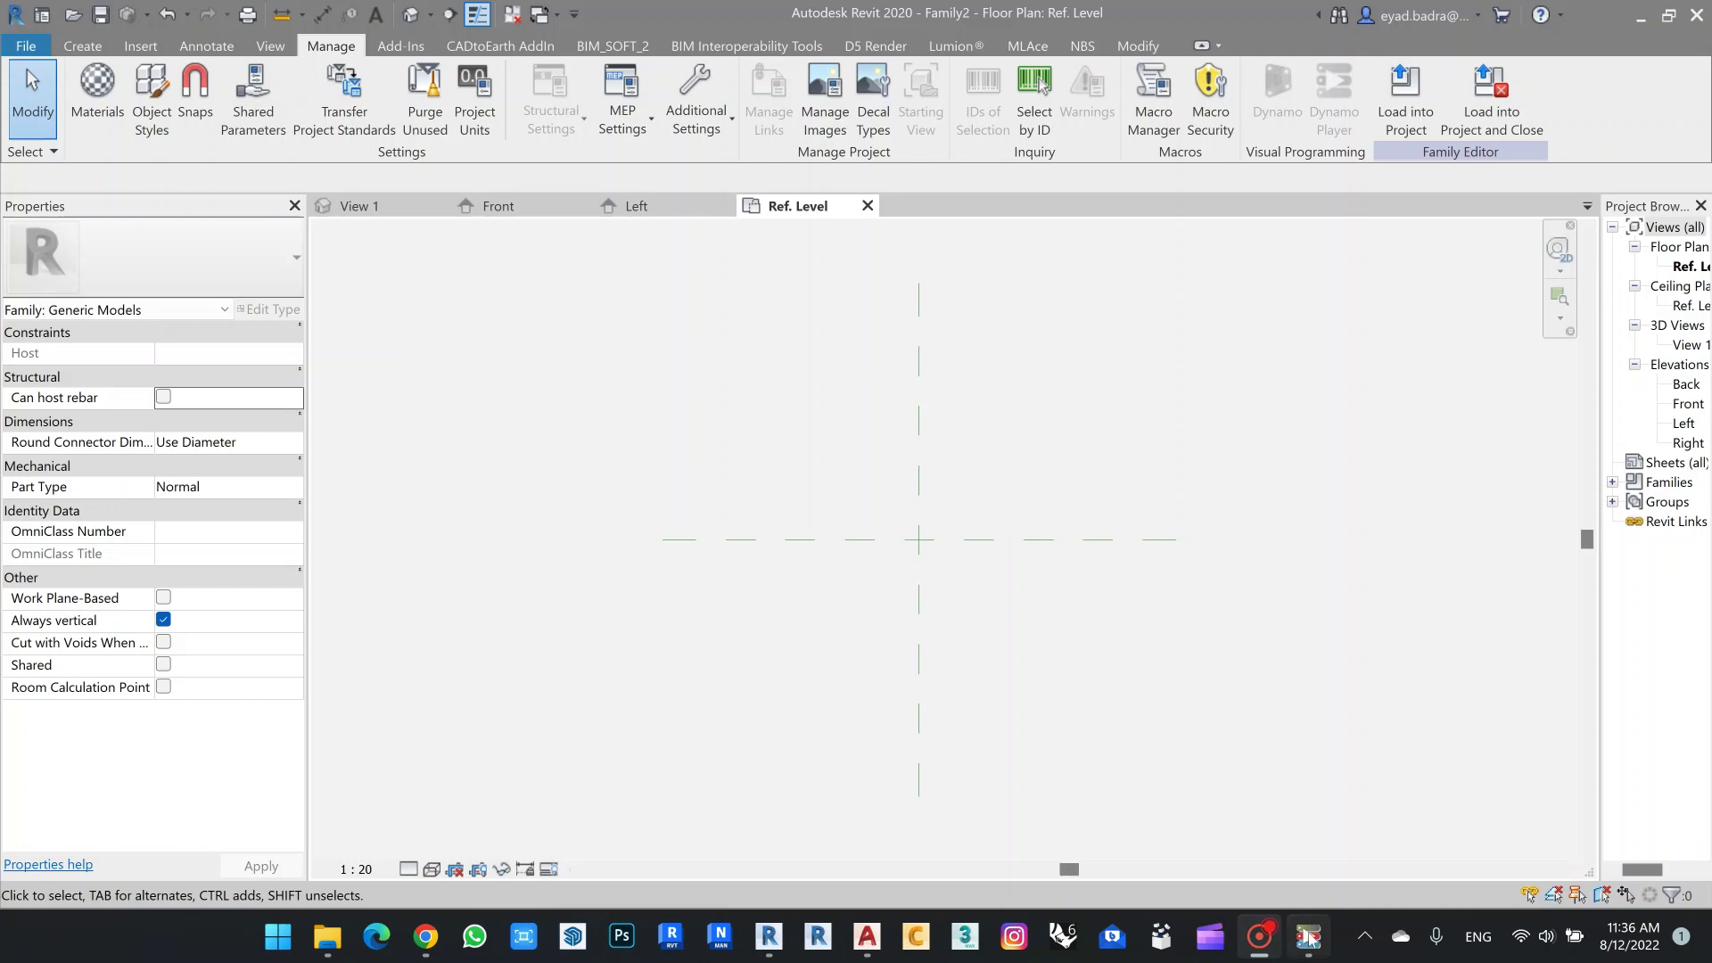
Switch to Dynamo's FalseCeiling Studs.dyn graph and examine the Profile Points and Lines, Profile and Coordinate origin Point groups.
{"action": "mouse_move", "coordinate": [1310, 939]}
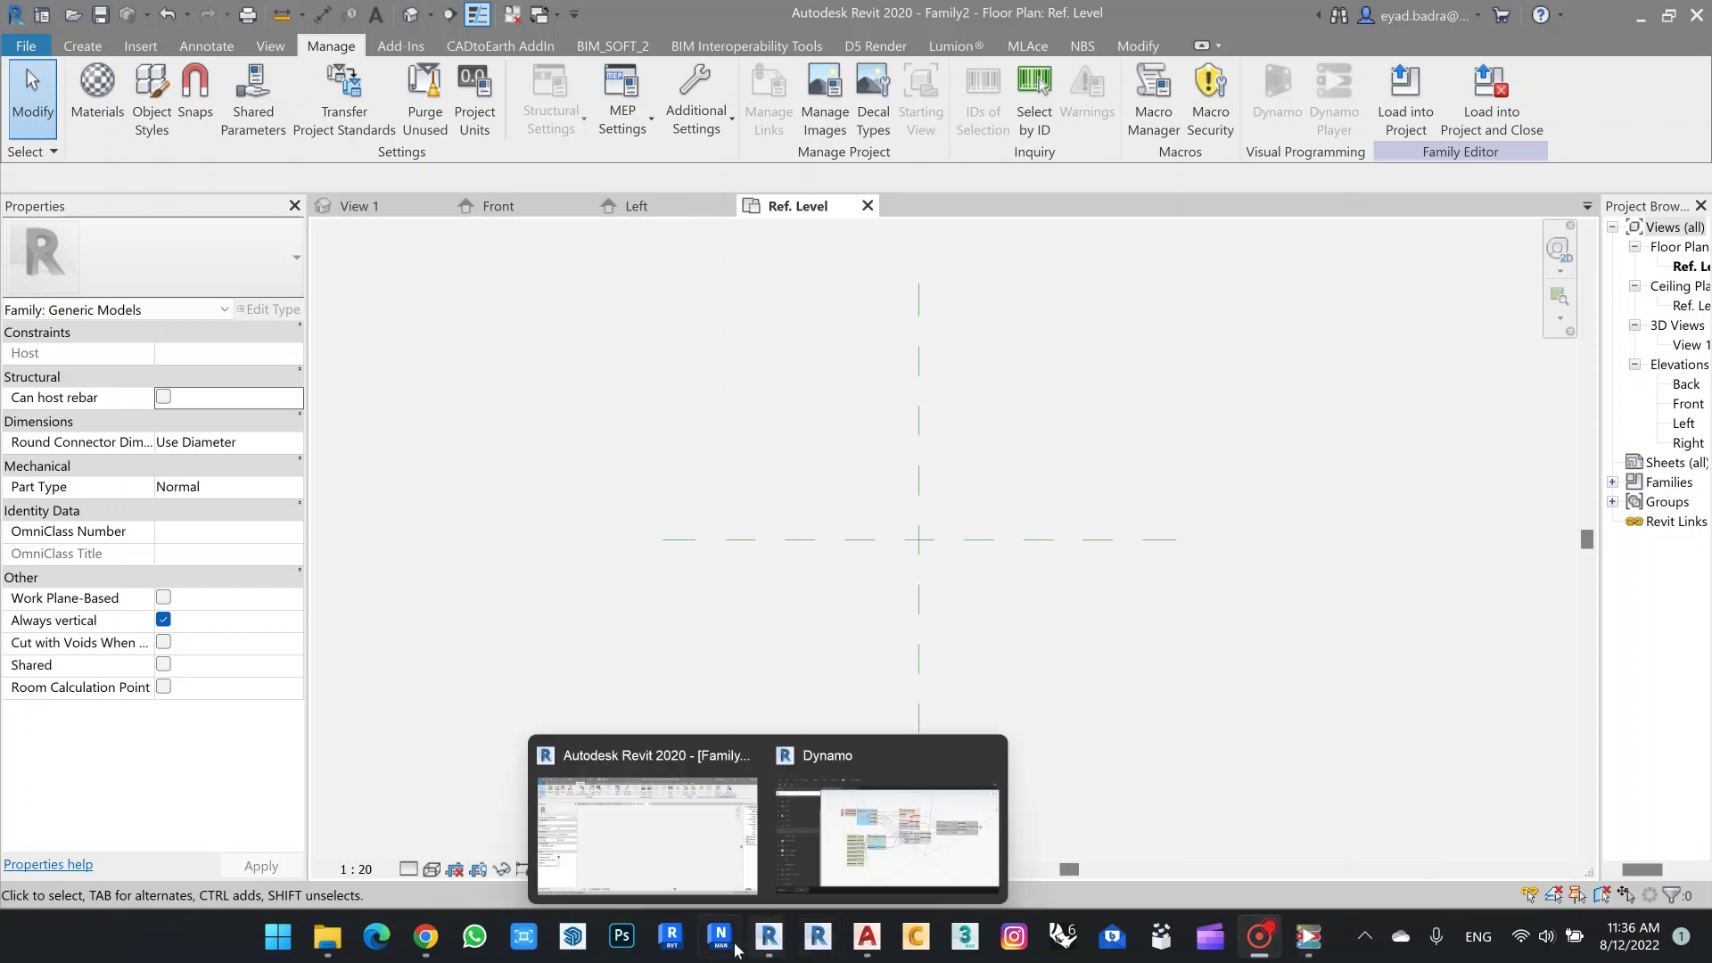
{"action": "left_click", "coordinate": [771, 938]}
{"action": "left_click", "coordinate": [870, 834]}
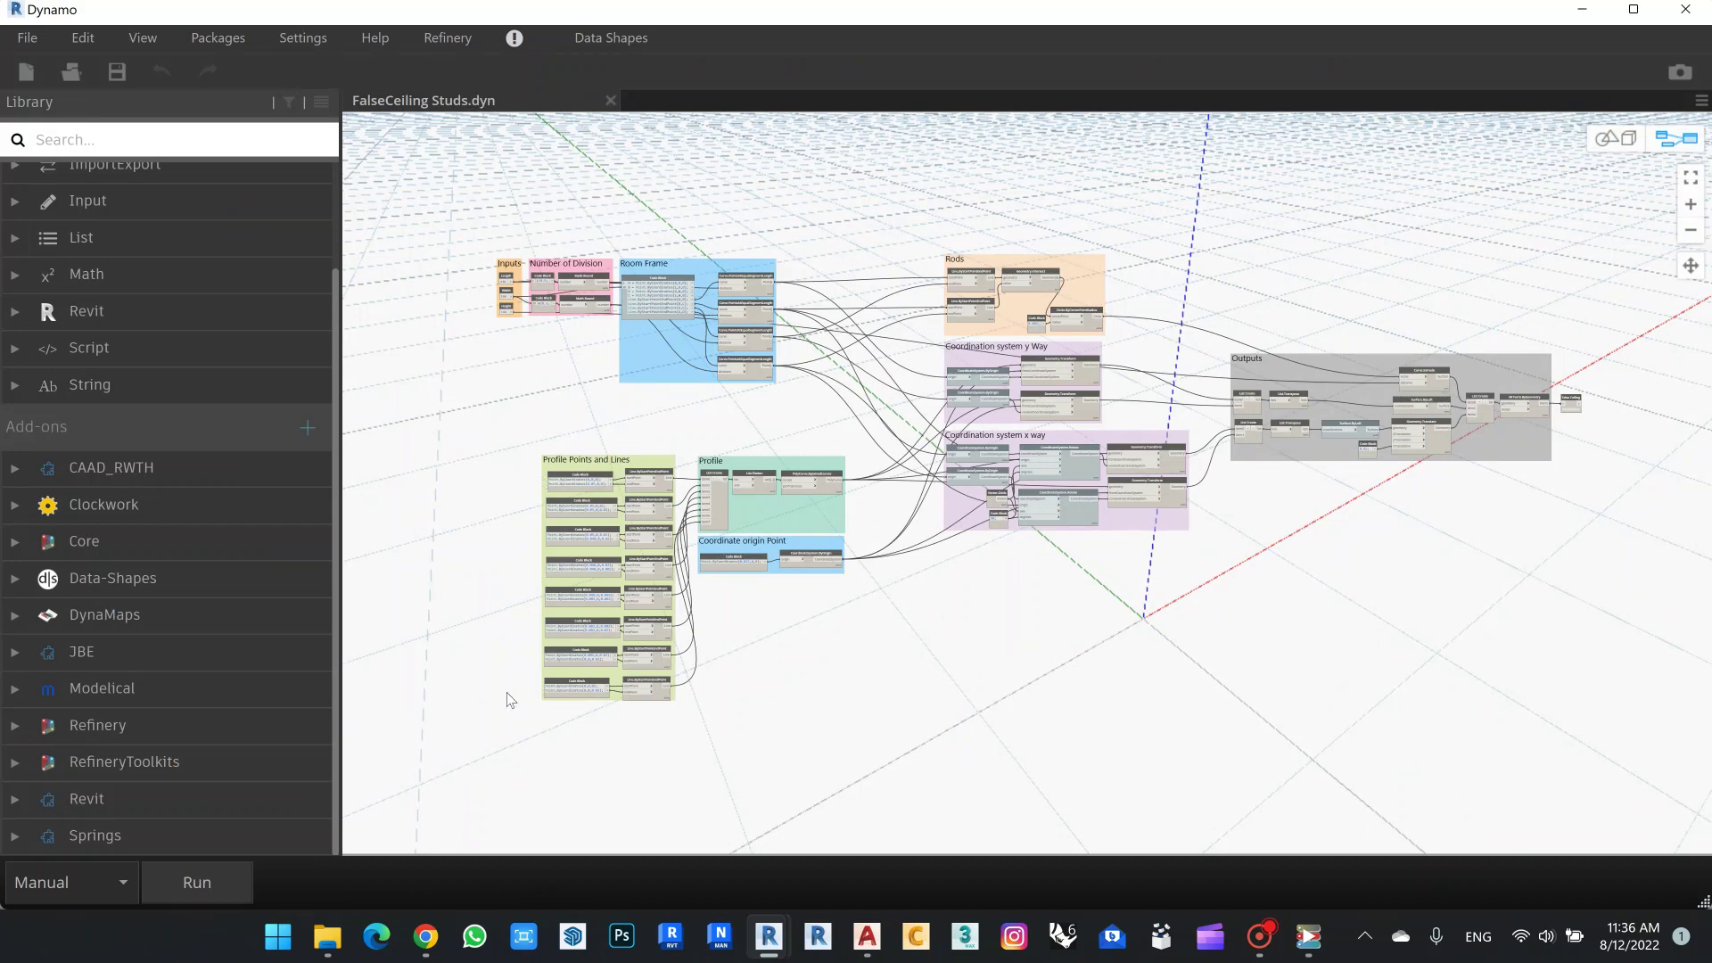
{"action": "scroll", "coordinate": [510, 700], "scroll_direction": "up", "scroll_amount": 5}
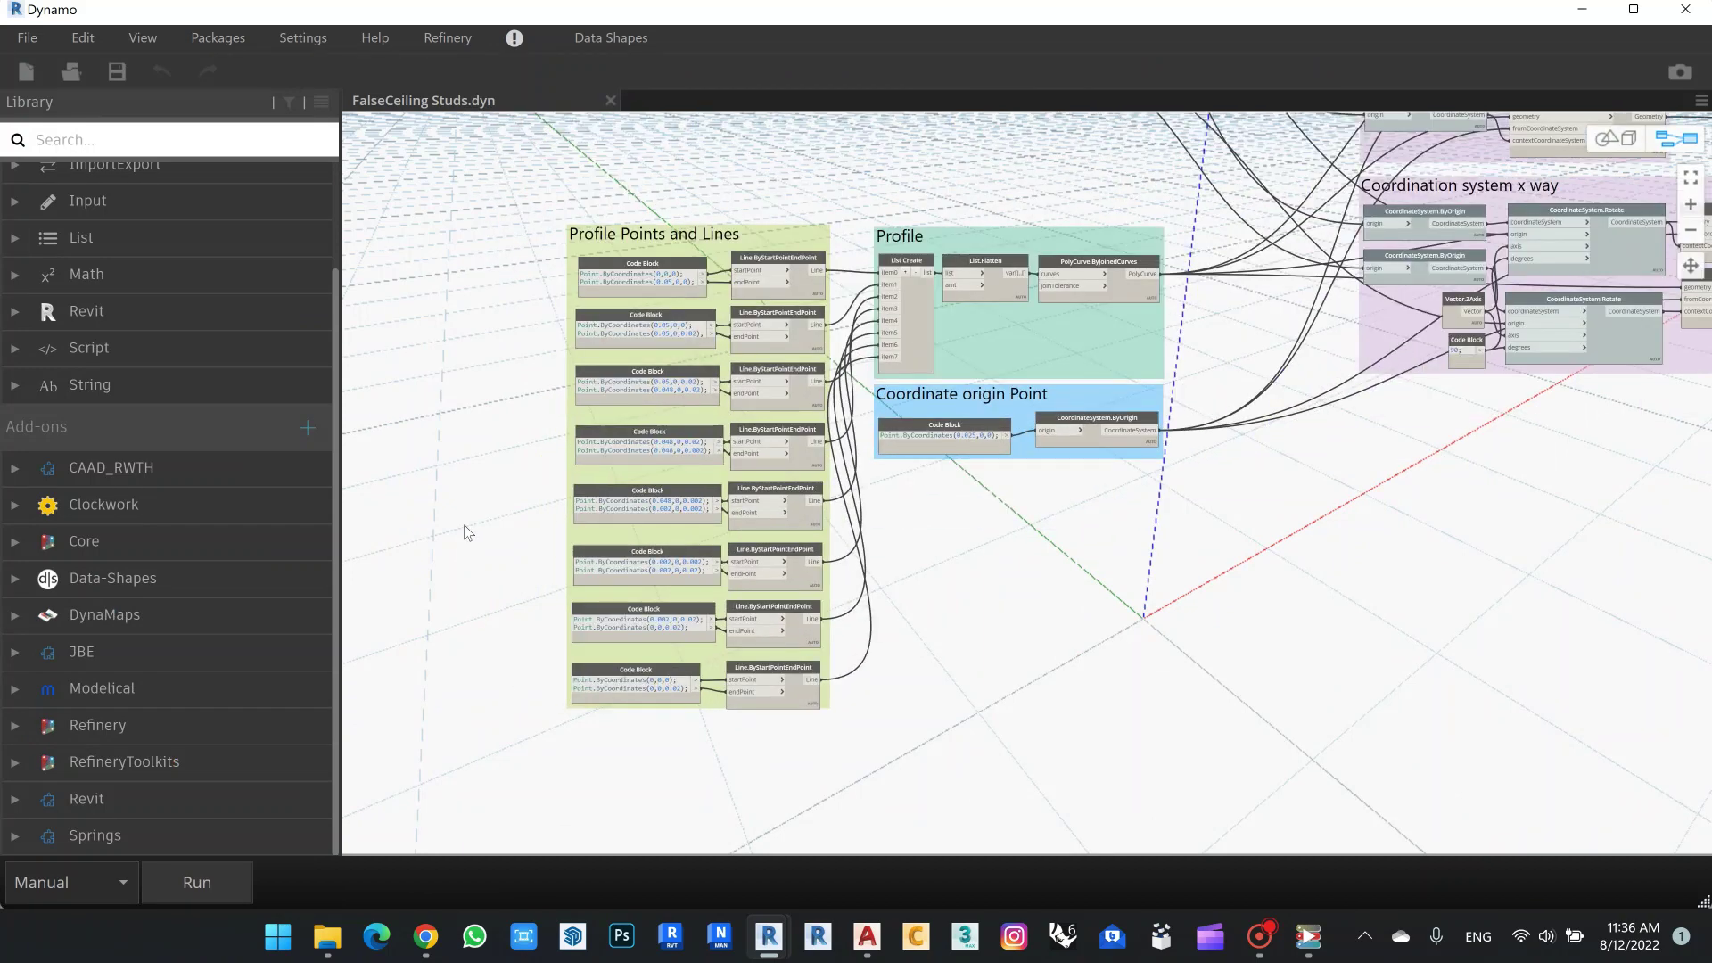
{"action": "scroll", "coordinate": [501, 511], "scroll_direction": "up", "scroll_amount": 1}
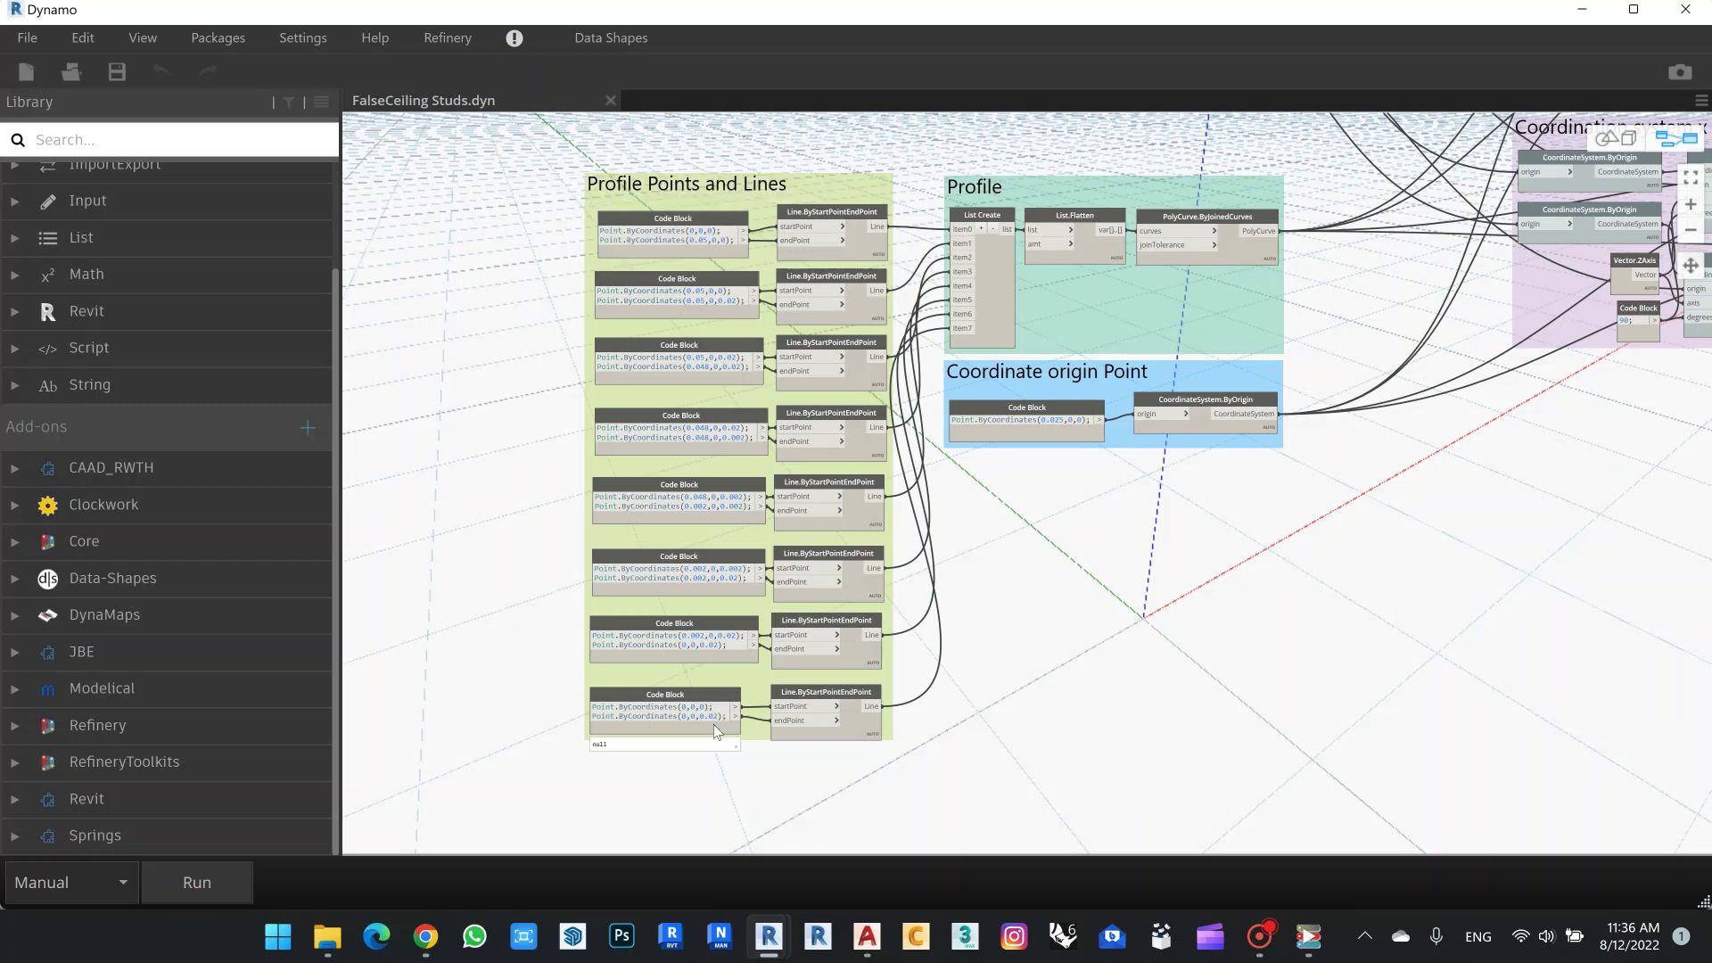
{"action": "scroll", "coordinate": [743, 404], "scroll_direction": "up", "scroll_amount": 1}
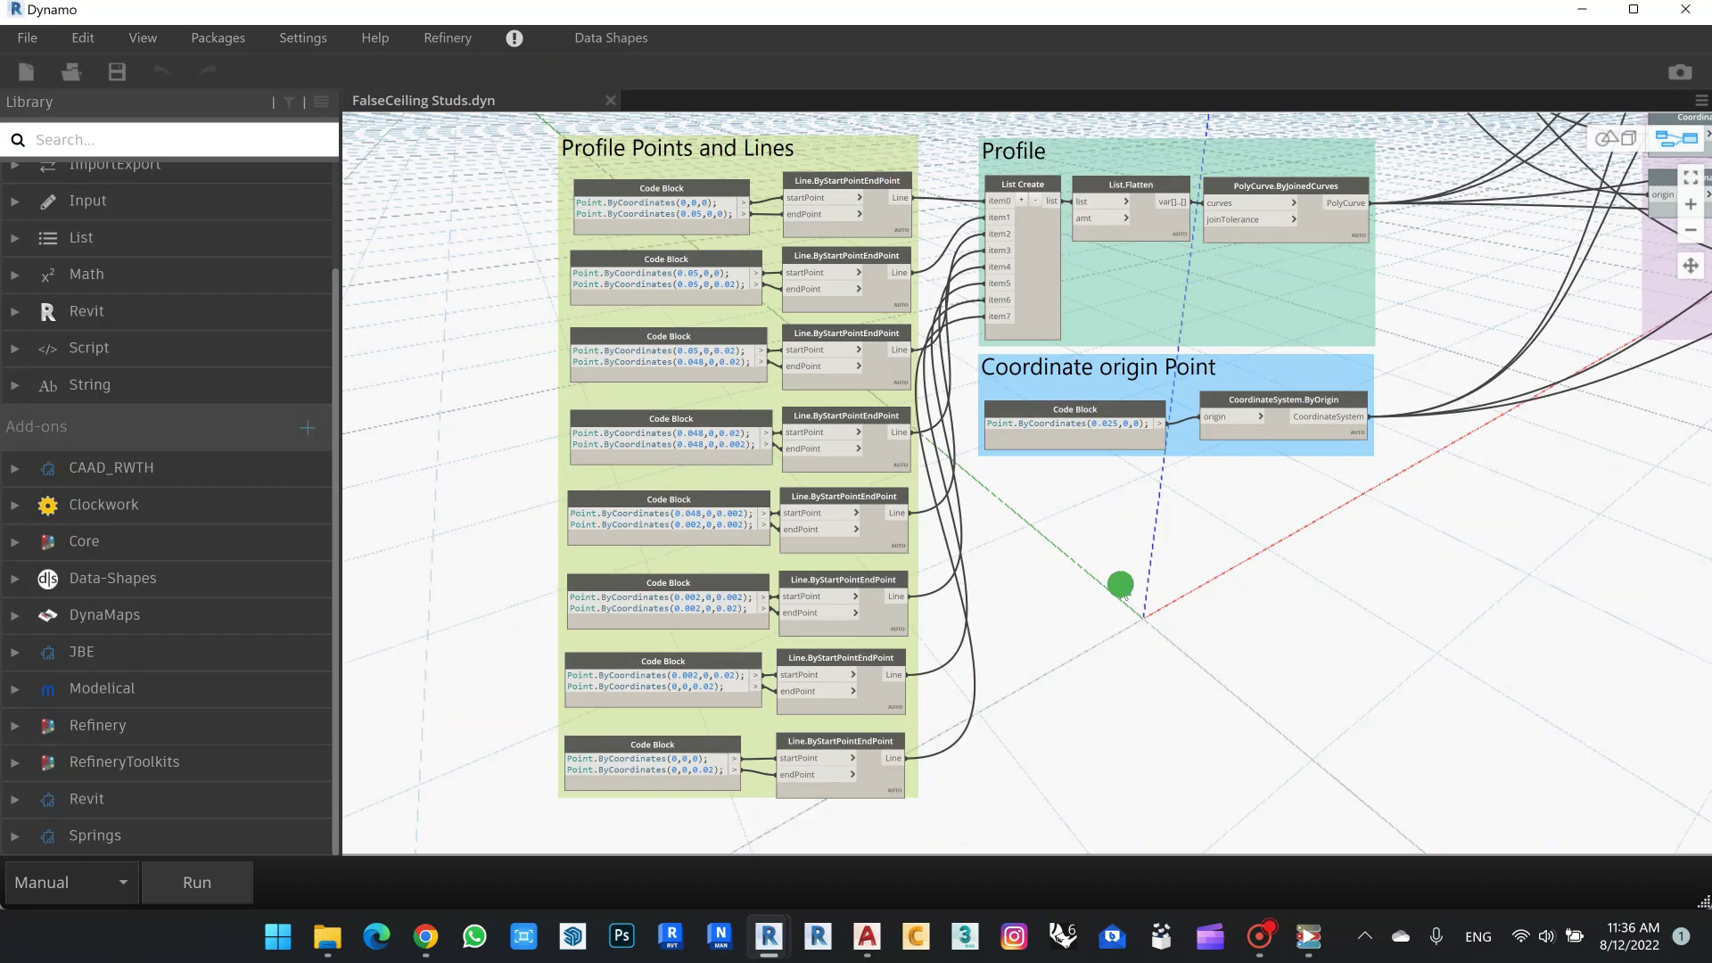
{"action": "middle_click_drag", "start_coordinate": [1121, 589], "coordinate": [1109, 610]}
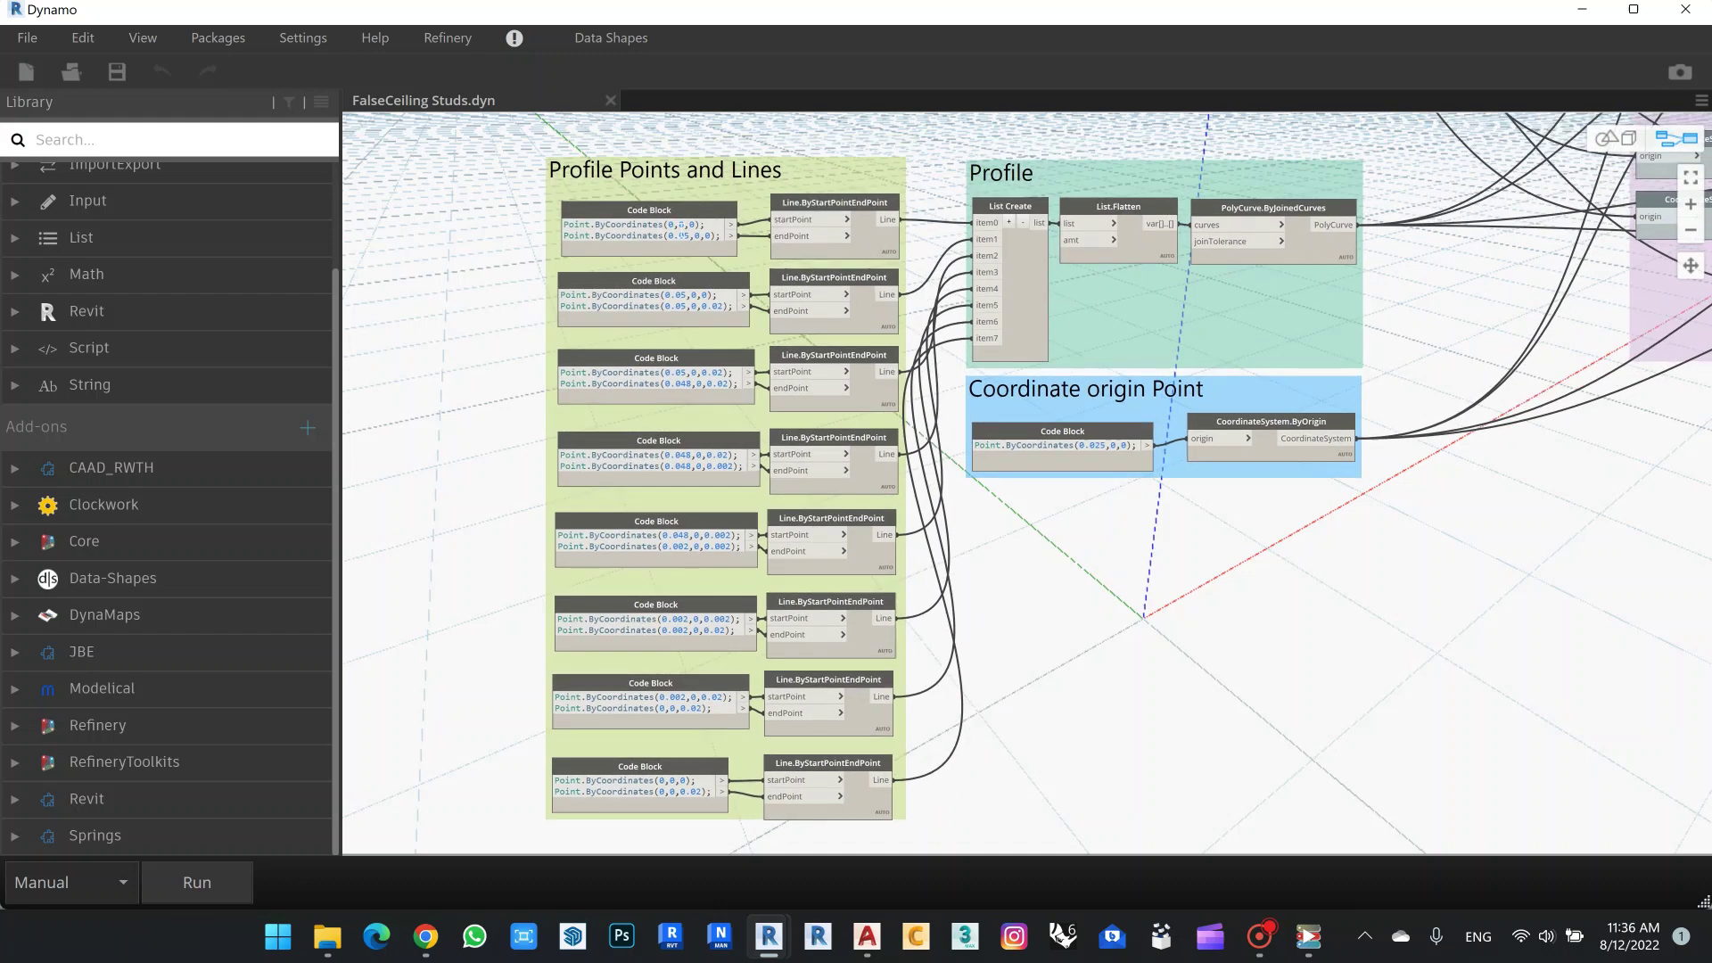
Switch to AutoCAD, examine the corners and legs of the U-shaped stud profile in Drawing1, and return to Dynamo.
{"action": "left_click", "coordinate": [867, 936]}
{"action": "scroll", "coordinate": [724, 484], "scroll_direction": "up", "scroll_amount": 4}
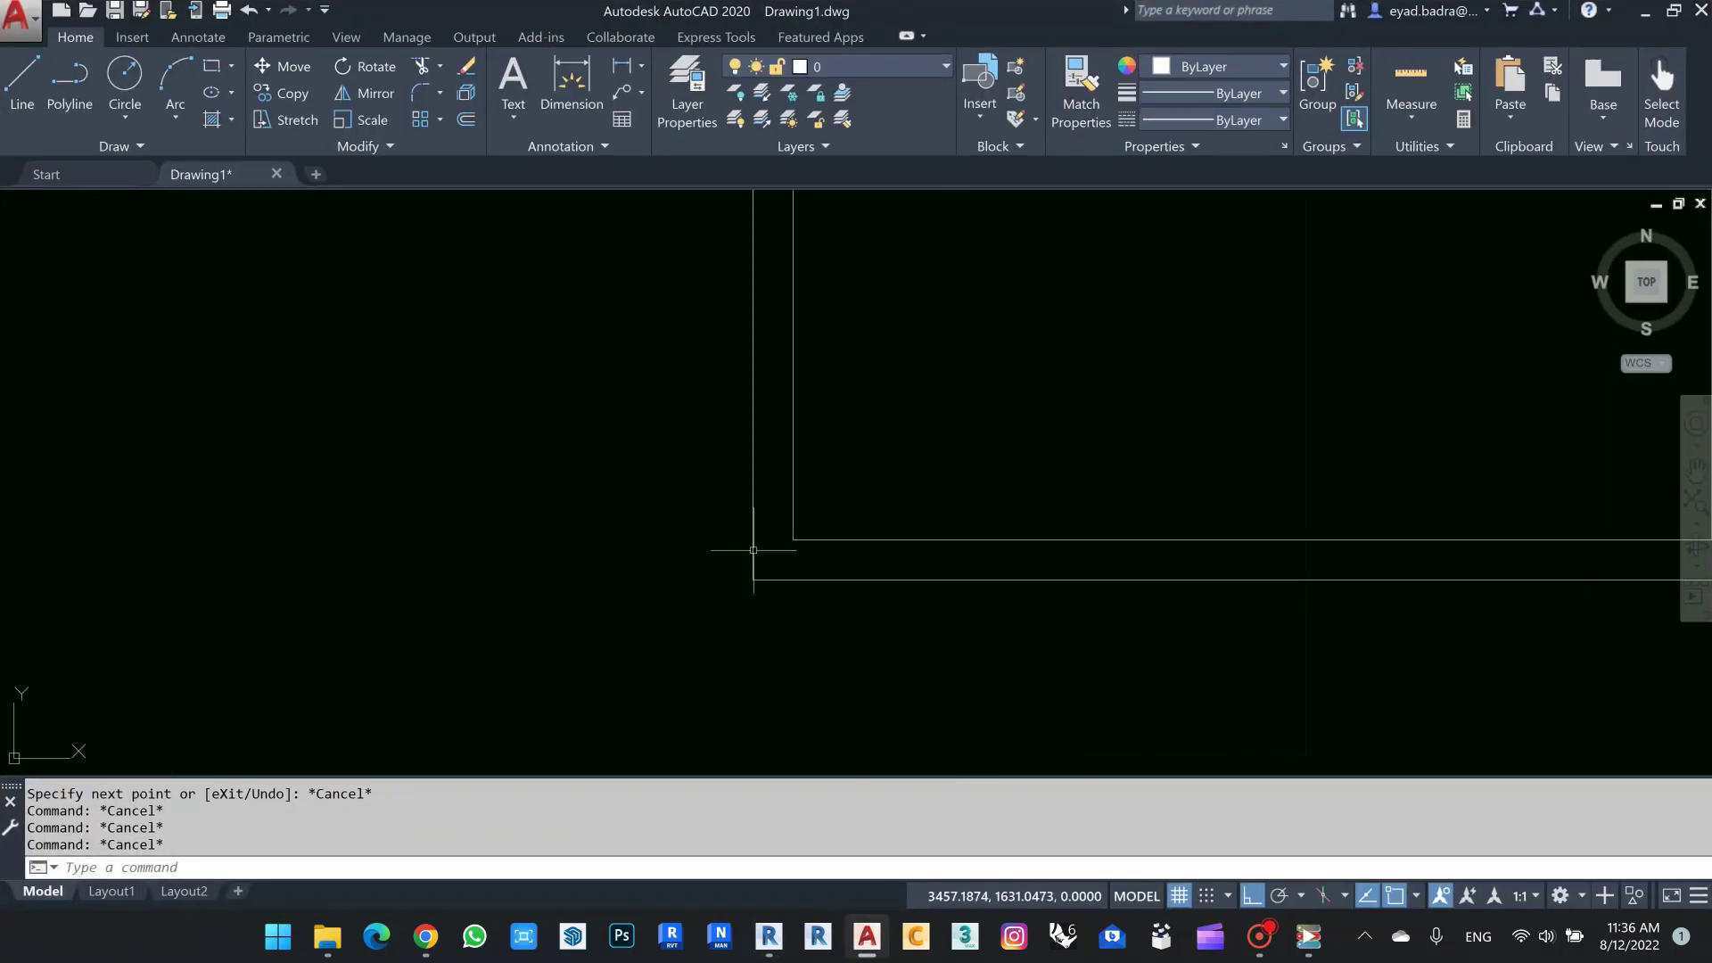
{"action": "scroll", "coordinate": [749, 587], "scroll_direction": "down", "scroll_amount": 2}
{"action": "middle_click_drag", "start_coordinate": [760, 585], "coordinate": [688, 577]}
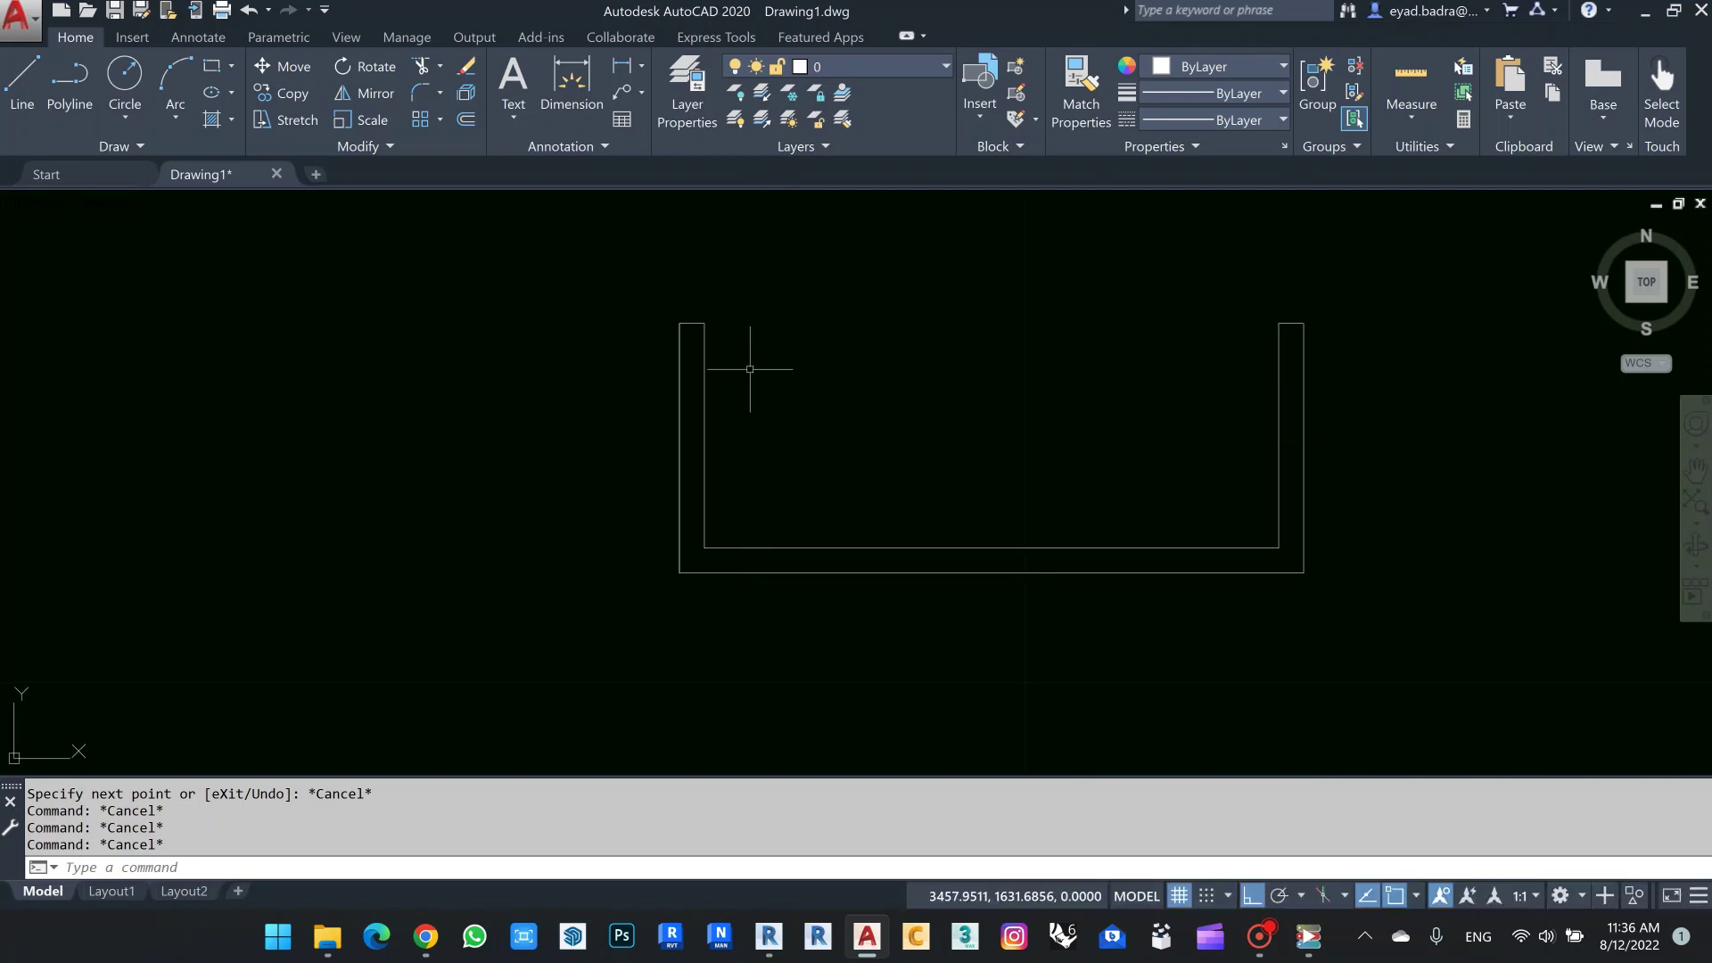
{"action": "scroll", "coordinate": [681, 303], "scroll_direction": "down", "scroll_amount": 1}
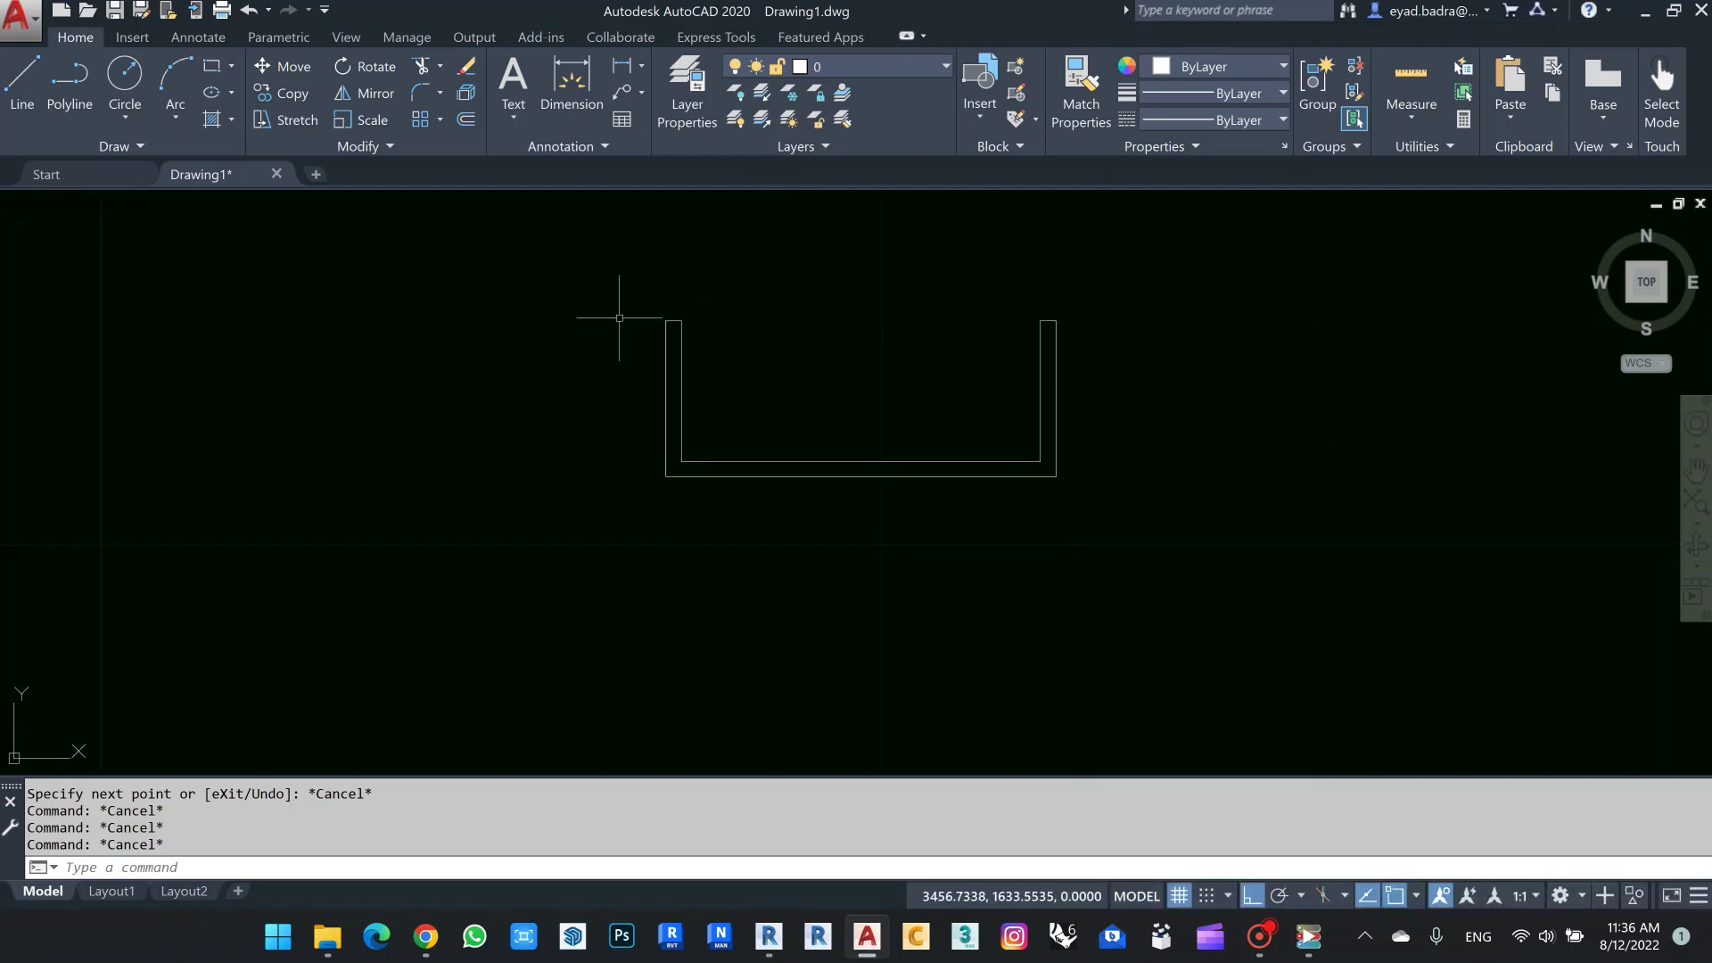
{"action": "left_click", "coordinate": [1645, 16]}
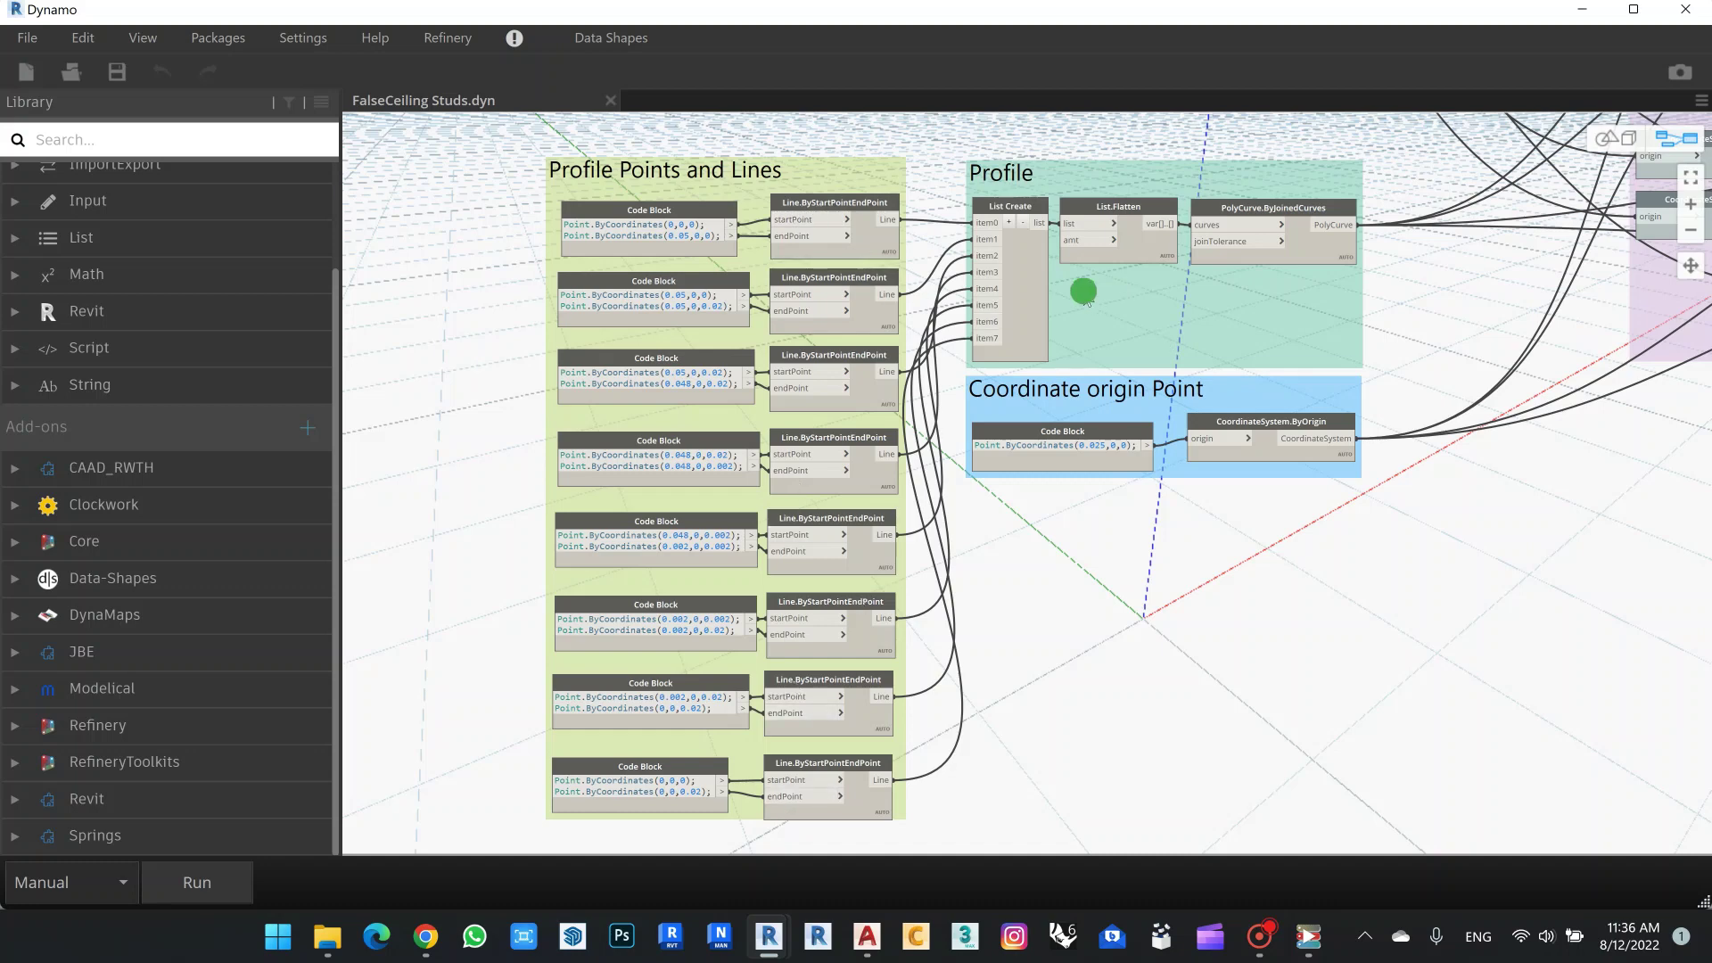
Examine the Profile group's List Create, List.Flatten and PolyCurve.ByJoinedCurves nodes, comparing them with the stud outline in AutoCAD.
{"action": "middle_click_drag", "start_coordinate": [1052, 294], "coordinate": [981, 300]}
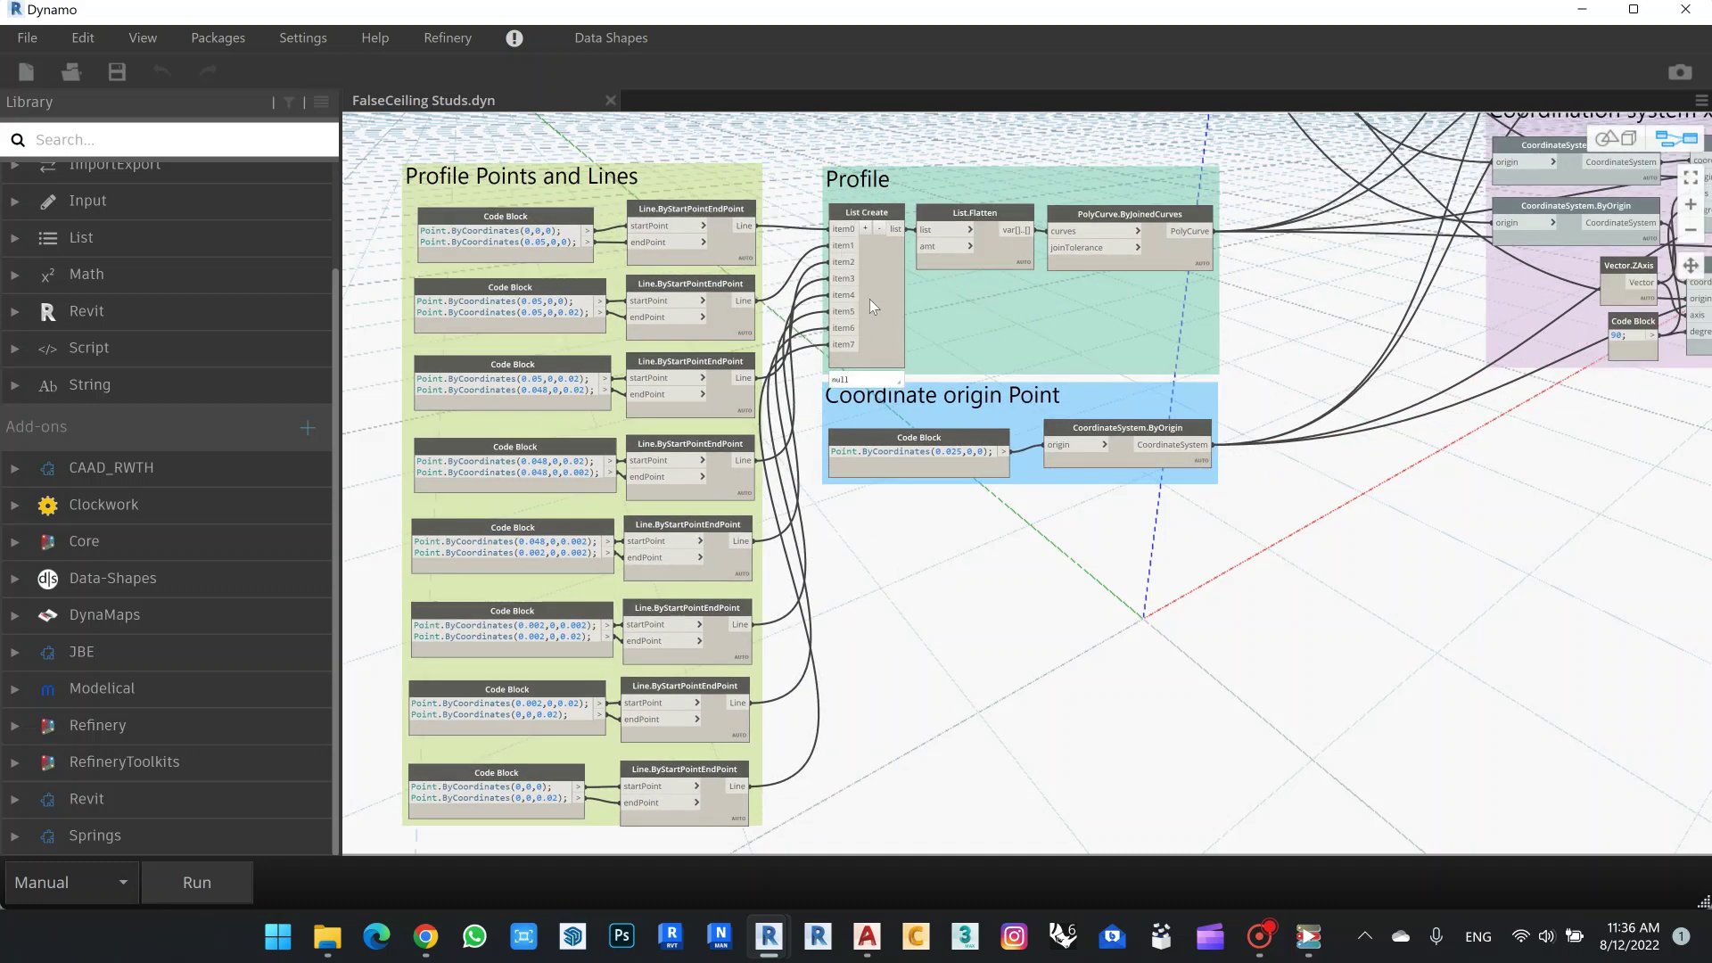
{"action": "scroll", "coordinate": [887, 233], "scroll_direction": "up", "scroll_amount": 5}
{"action": "middle_click_drag", "start_coordinate": [982, 356], "coordinate": [821, 376]}
{"action": "mouse_move", "coordinate": [938, 284]}
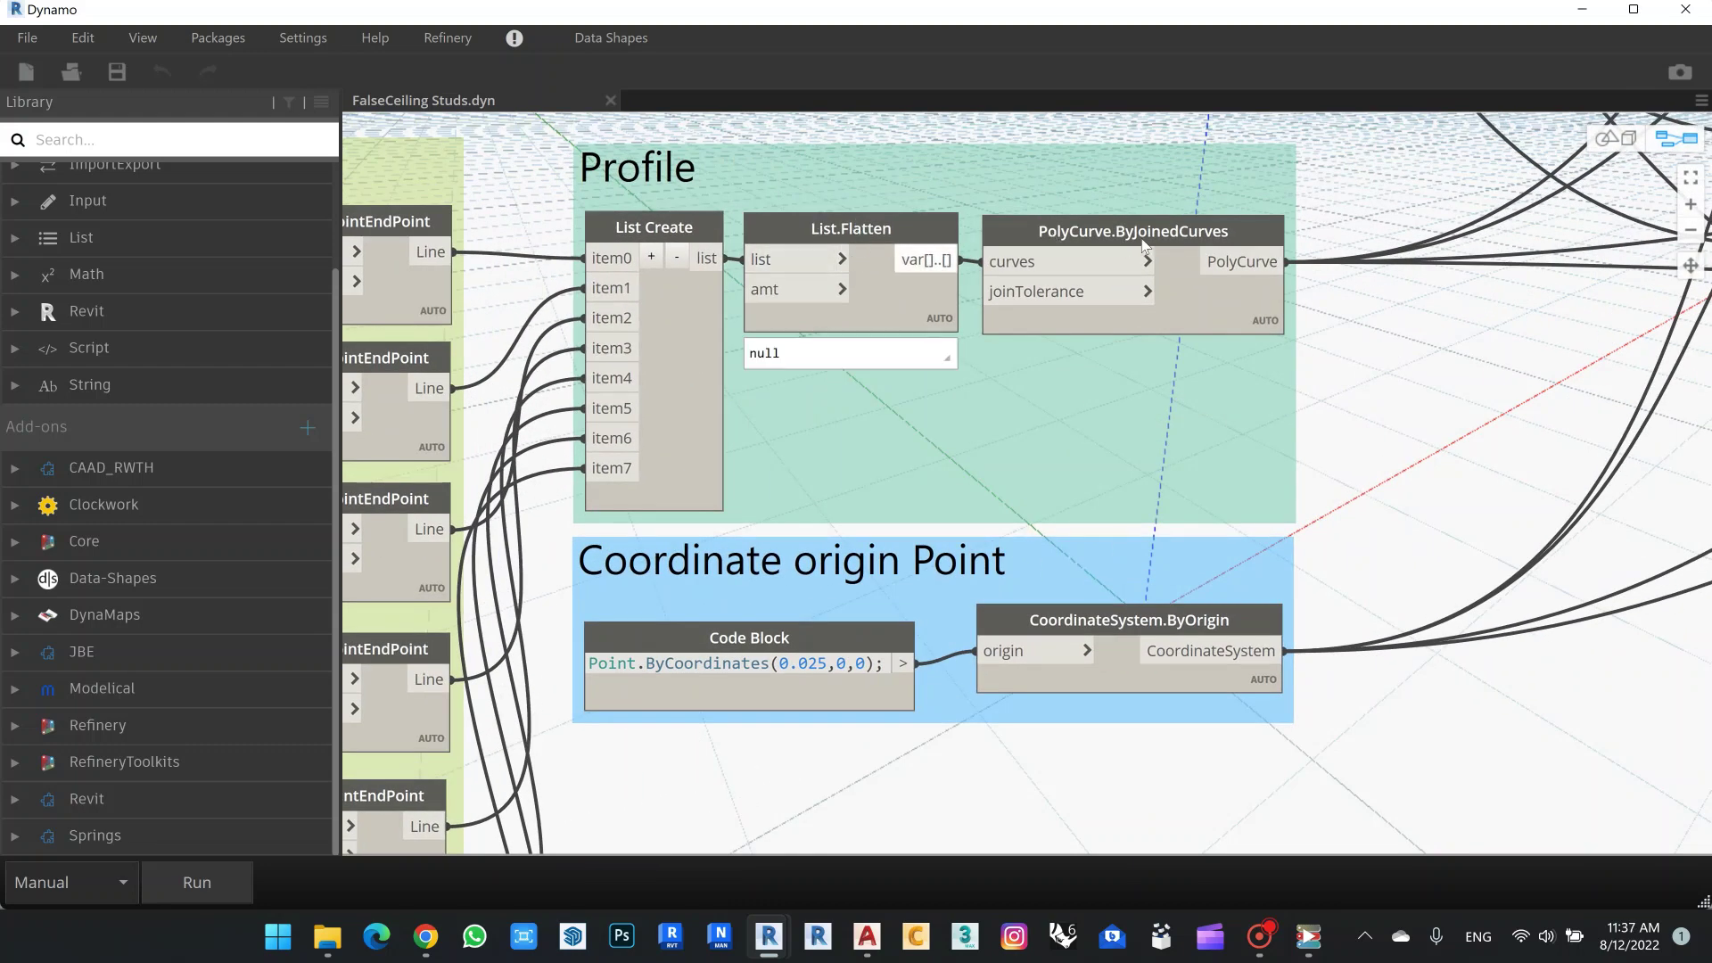
{"action": "mouse_move", "coordinate": [1188, 240]}
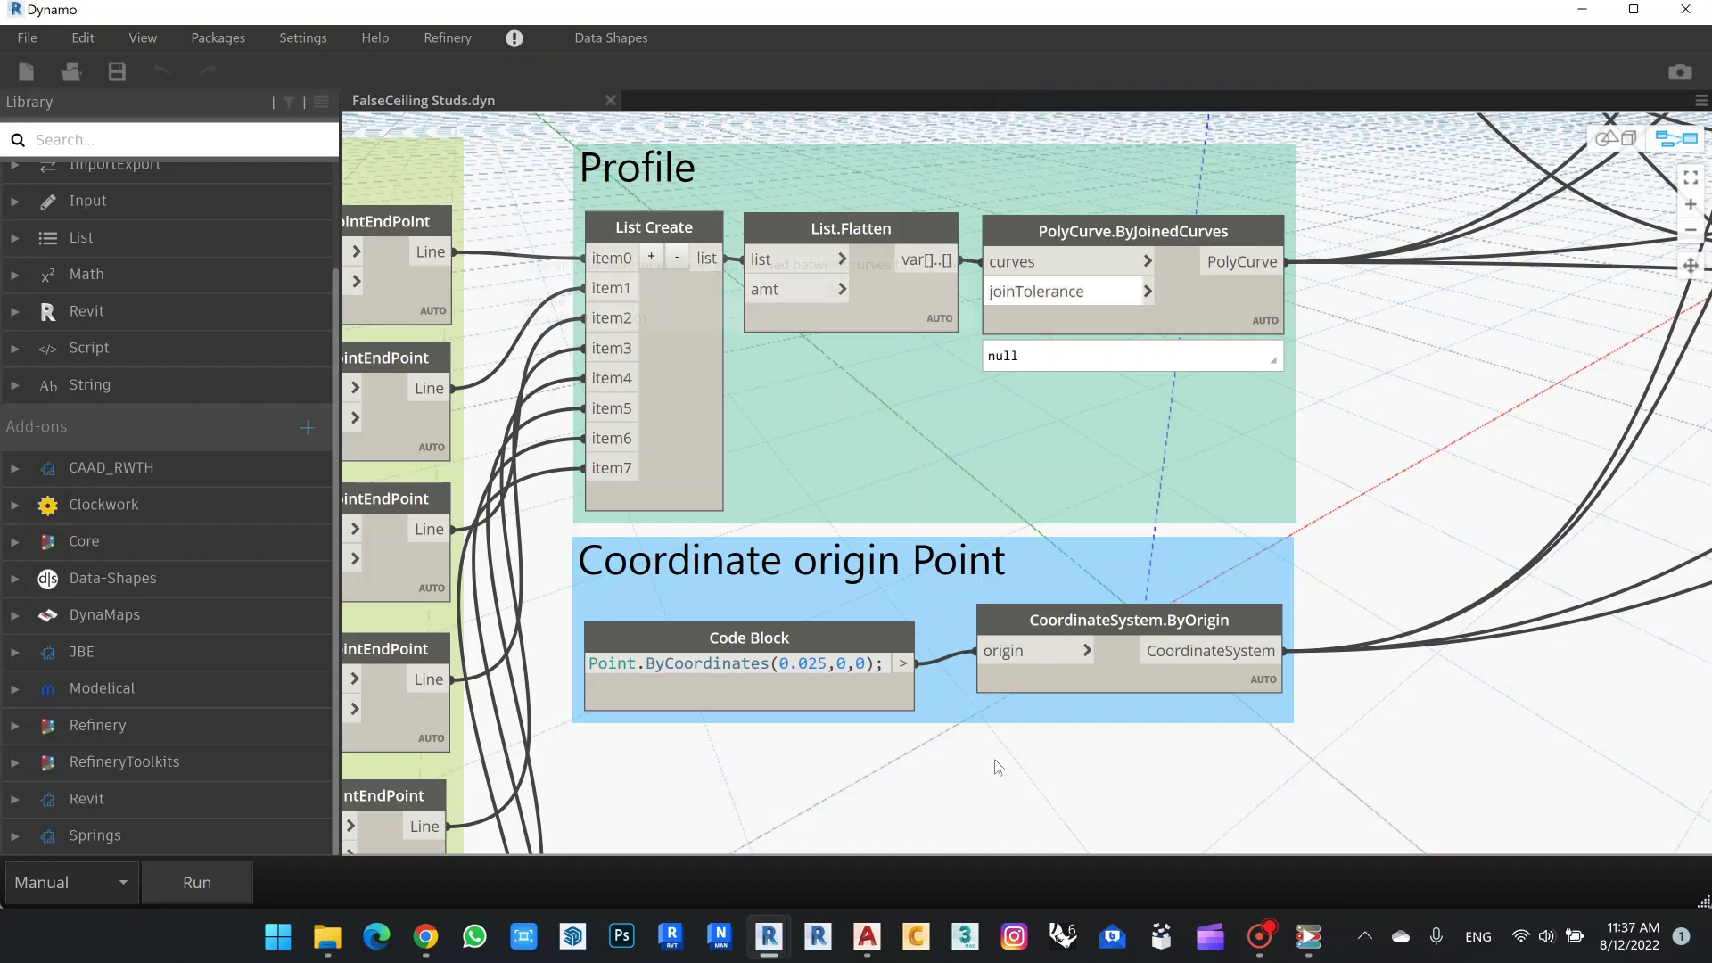
{"action": "left_click", "coordinate": [867, 936]}
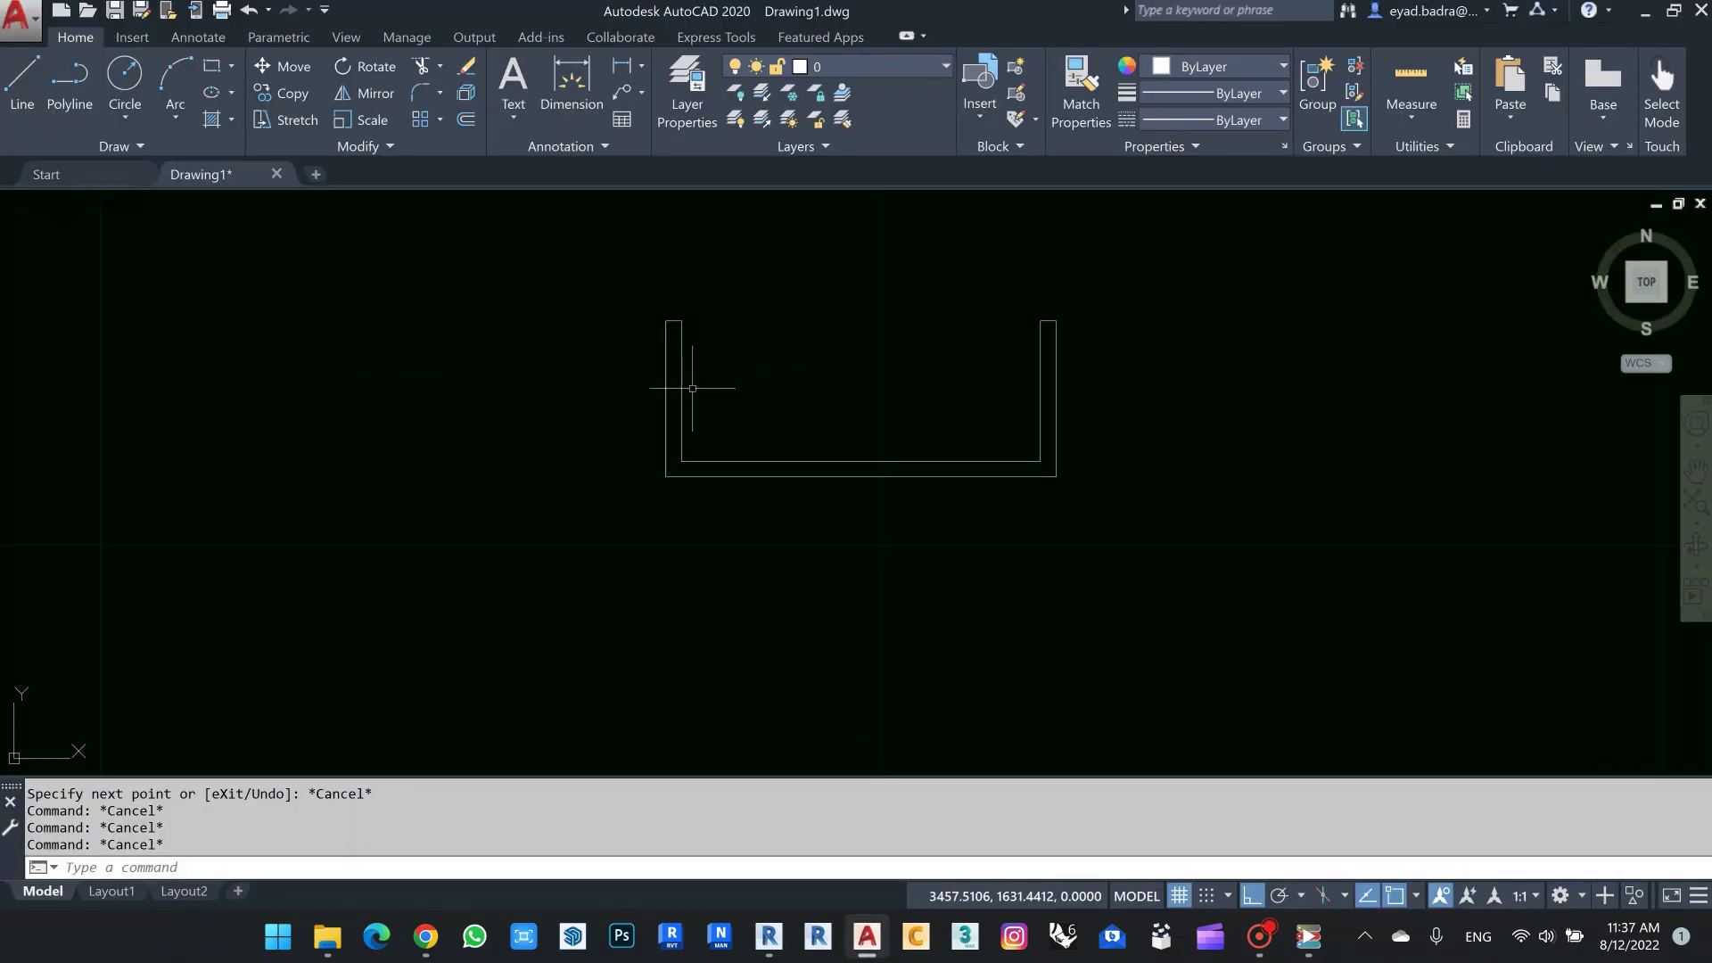
{"action": "key", "text": "alt+Tab"}
{"action": "scroll", "coordinate": [908, 416], "scroll_direction": "down", "scroll_amount": 4}
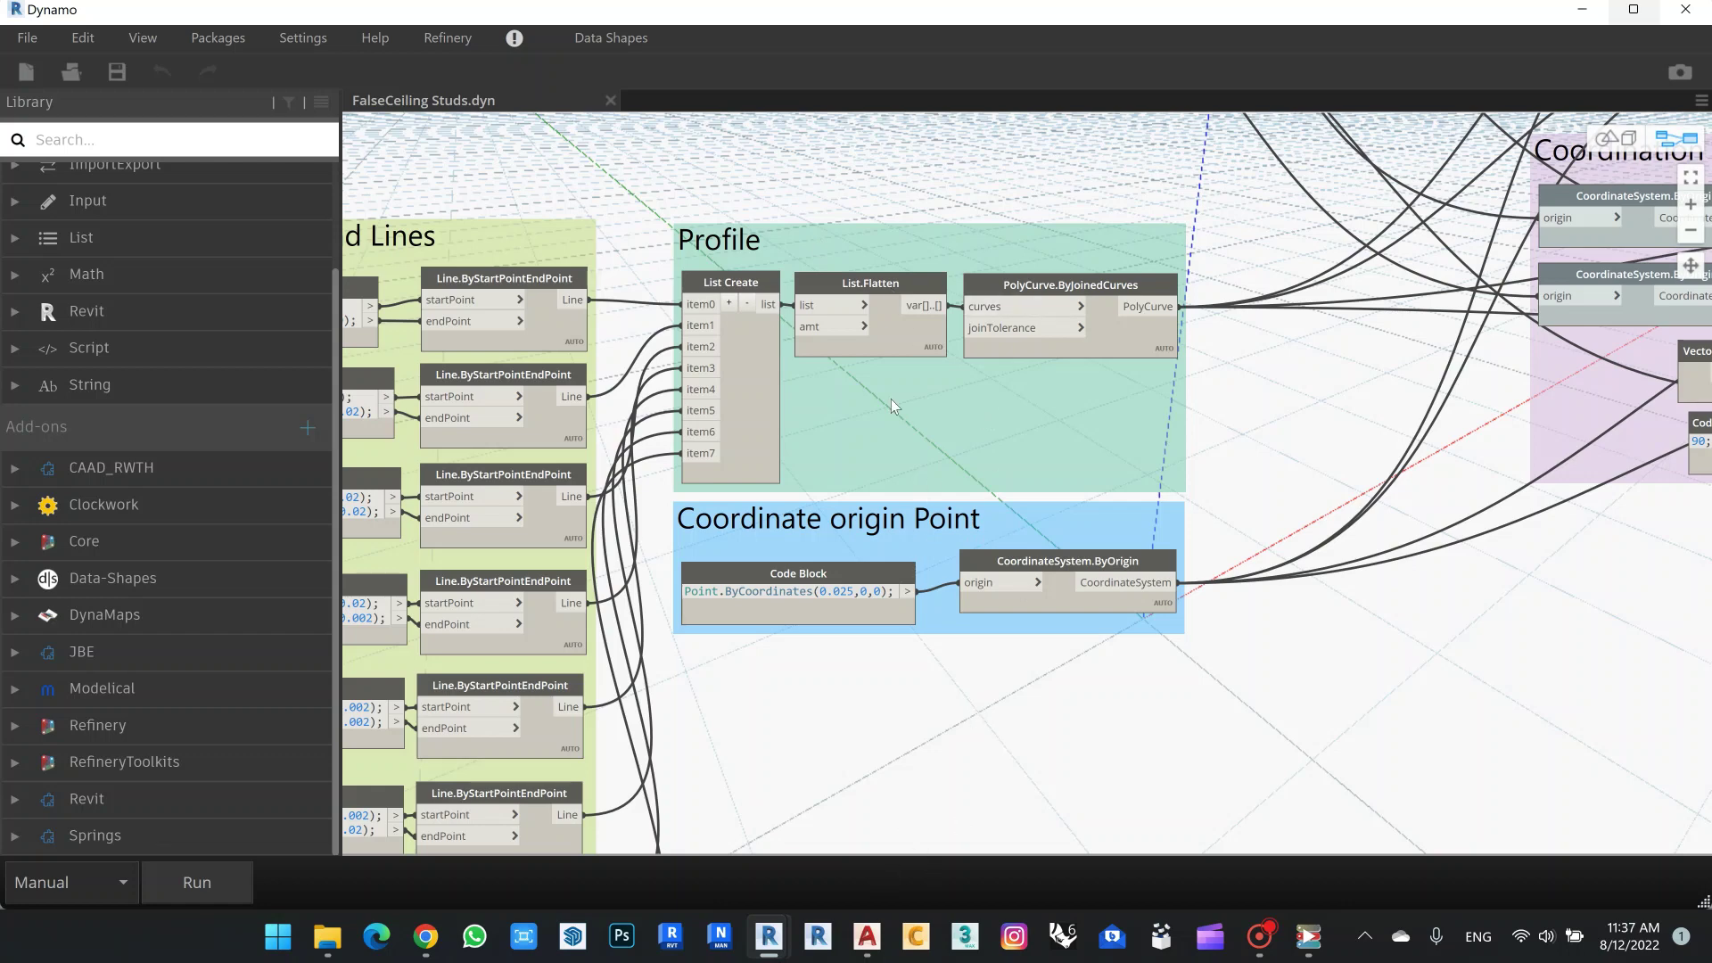
Switch to AutoCAD, draw a short vertical line down from the midpoint of the U profile's bottom edge, and return to Dynamo.
{"action": "left_click", "coordinate": [870, 947]}
{"action": "scroll", "coordinate": [856, 493], "scroll_direction": "up", "scroll_amount": 5}
{"action": "scroll", "coordinate": [838, 493], "scroll_direction": "down", "scroll_amount": 5}
{"action": "type", "text": "l"}
{"action": "key", "text": "Return"}
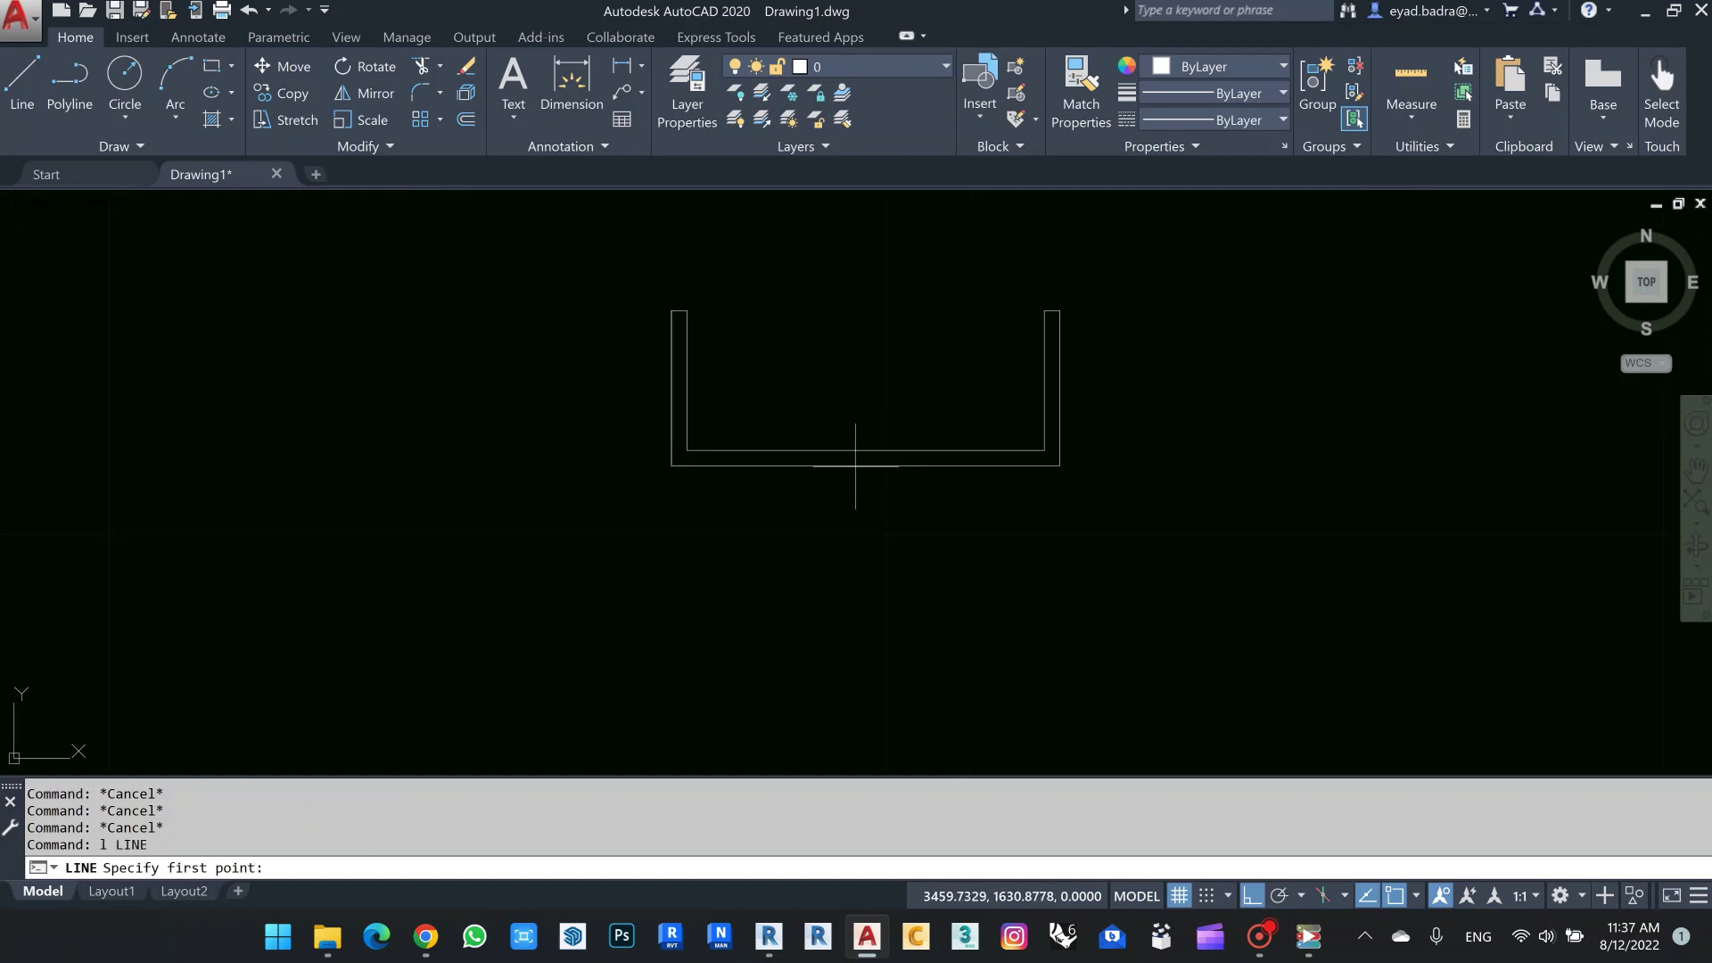
{"action": "left_click", "coordinate": [865, 465]}
{"action": "key", "text": "Escape"}
{"action": "key", "text": "Escape"}
{"action": "key", "text": "Escape"}
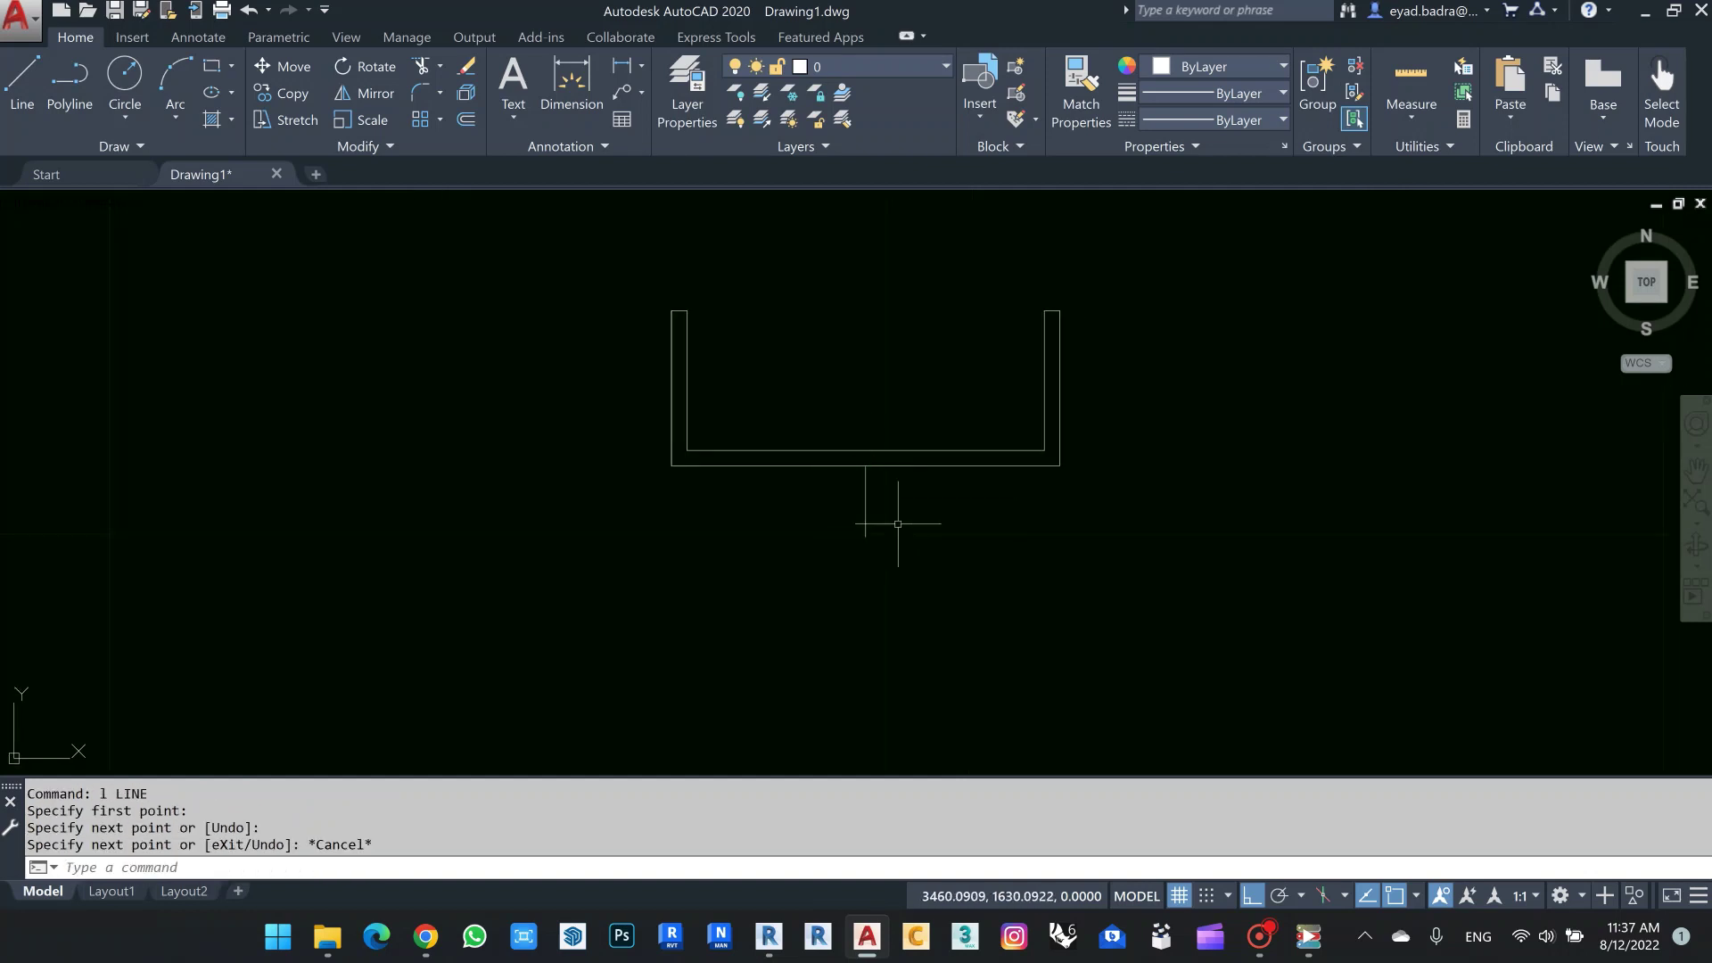
{"action": "scroll", "coordinate": [856, 466], "scroll_direction": "up", "scroll_amount": 4}
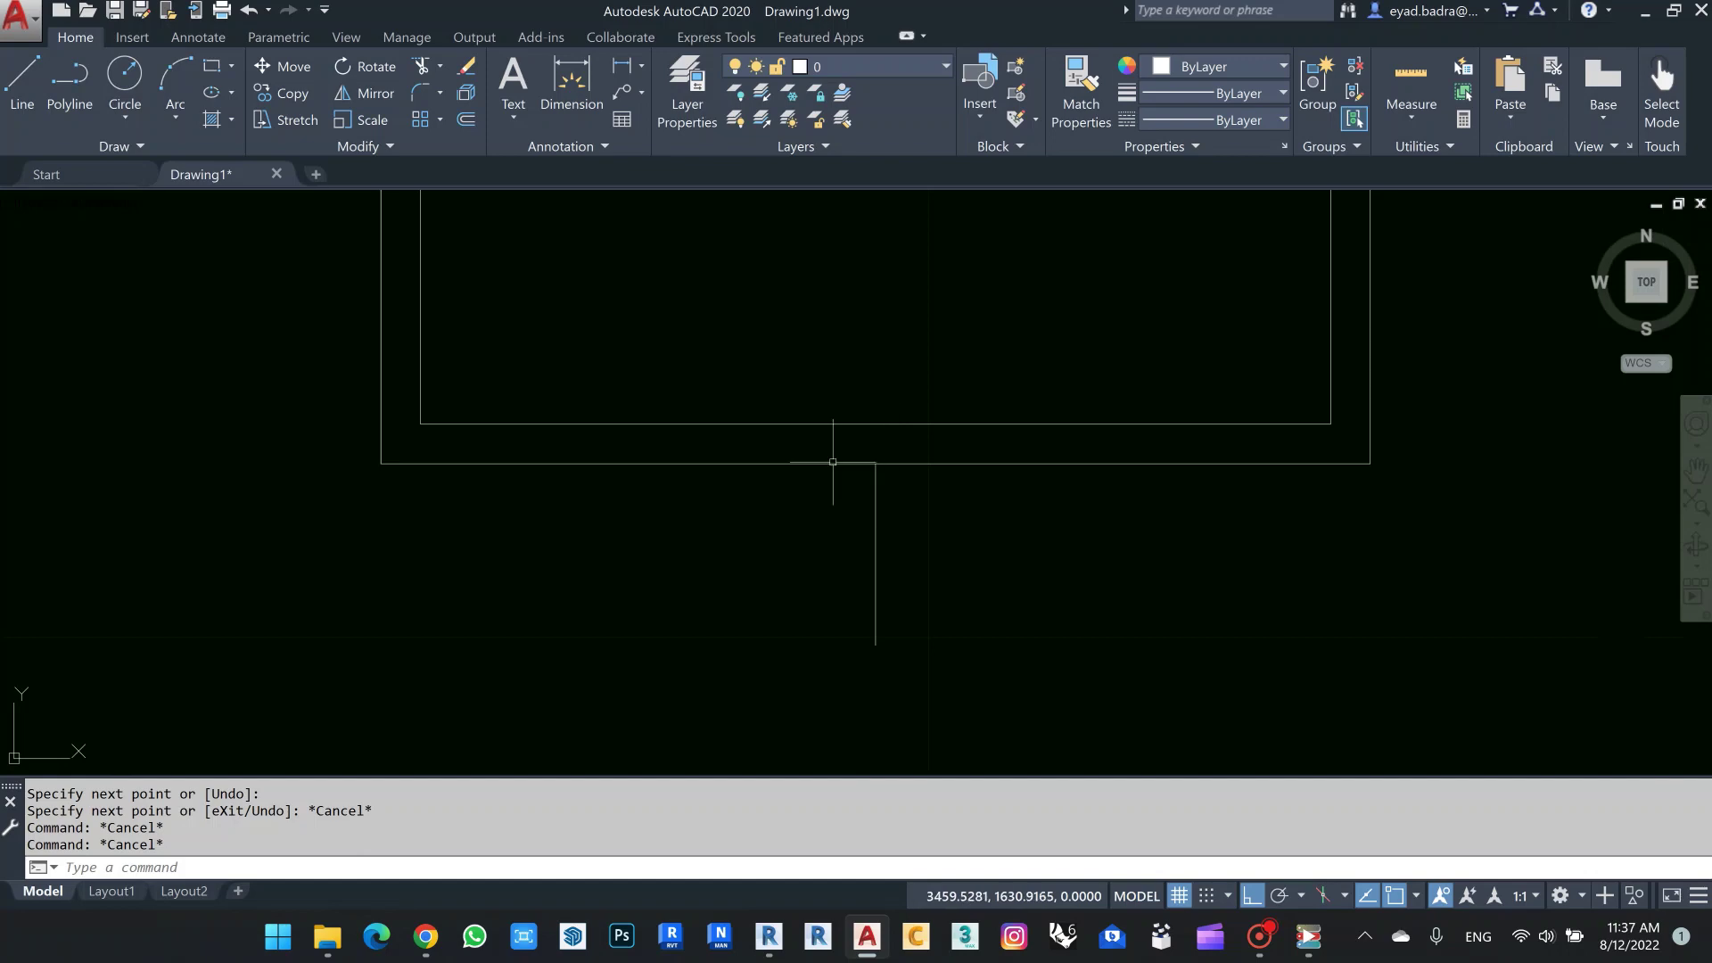
{"action": "left_click", "coordinate": [1646, 11]}
Examine the Inputs, Number of Division and Room Frame groups, including the code block defining corner points A to D.
{"action": "scroll", "coordinate": [1009, 419], "scroll_direction": "down", "scroll_amount": 5}
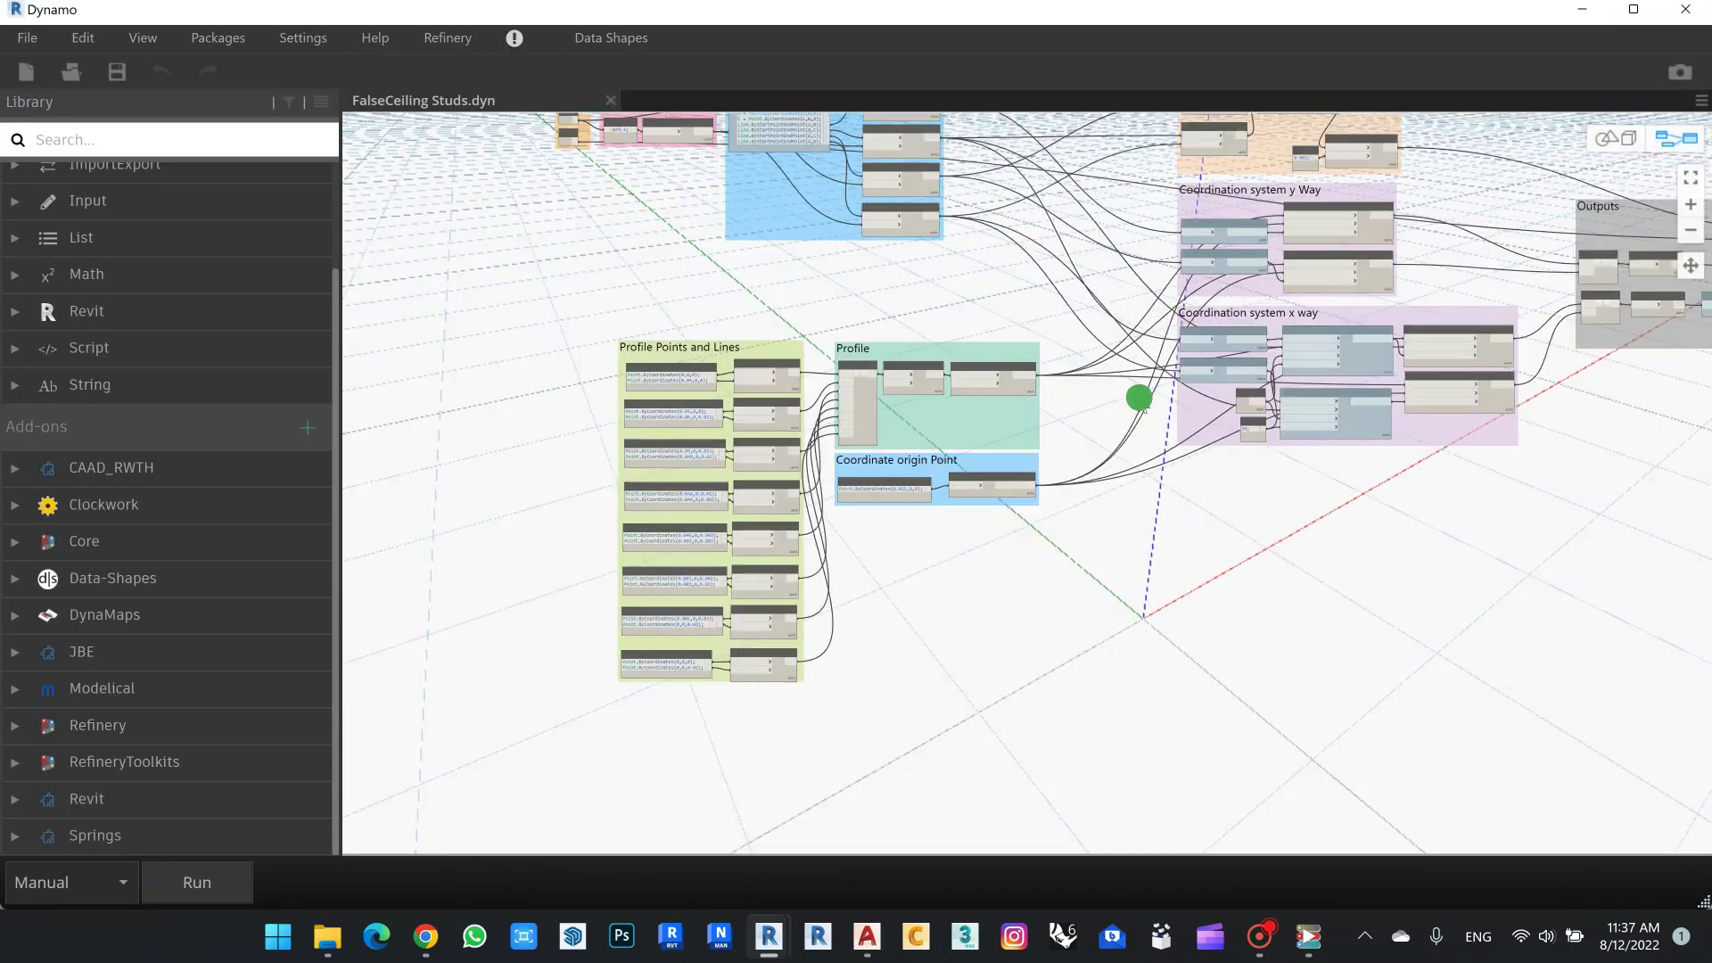
{"action": "mouse_move", "coordinate": [1128, 394]}
{"action": "middle_mouse_down"}
{"action": "mouse_move", "coordinate": [1078, 424]}
{"action": "mouse_move", "coordinate": [1082, 454]}
{"action": "middle_mouse_up"}
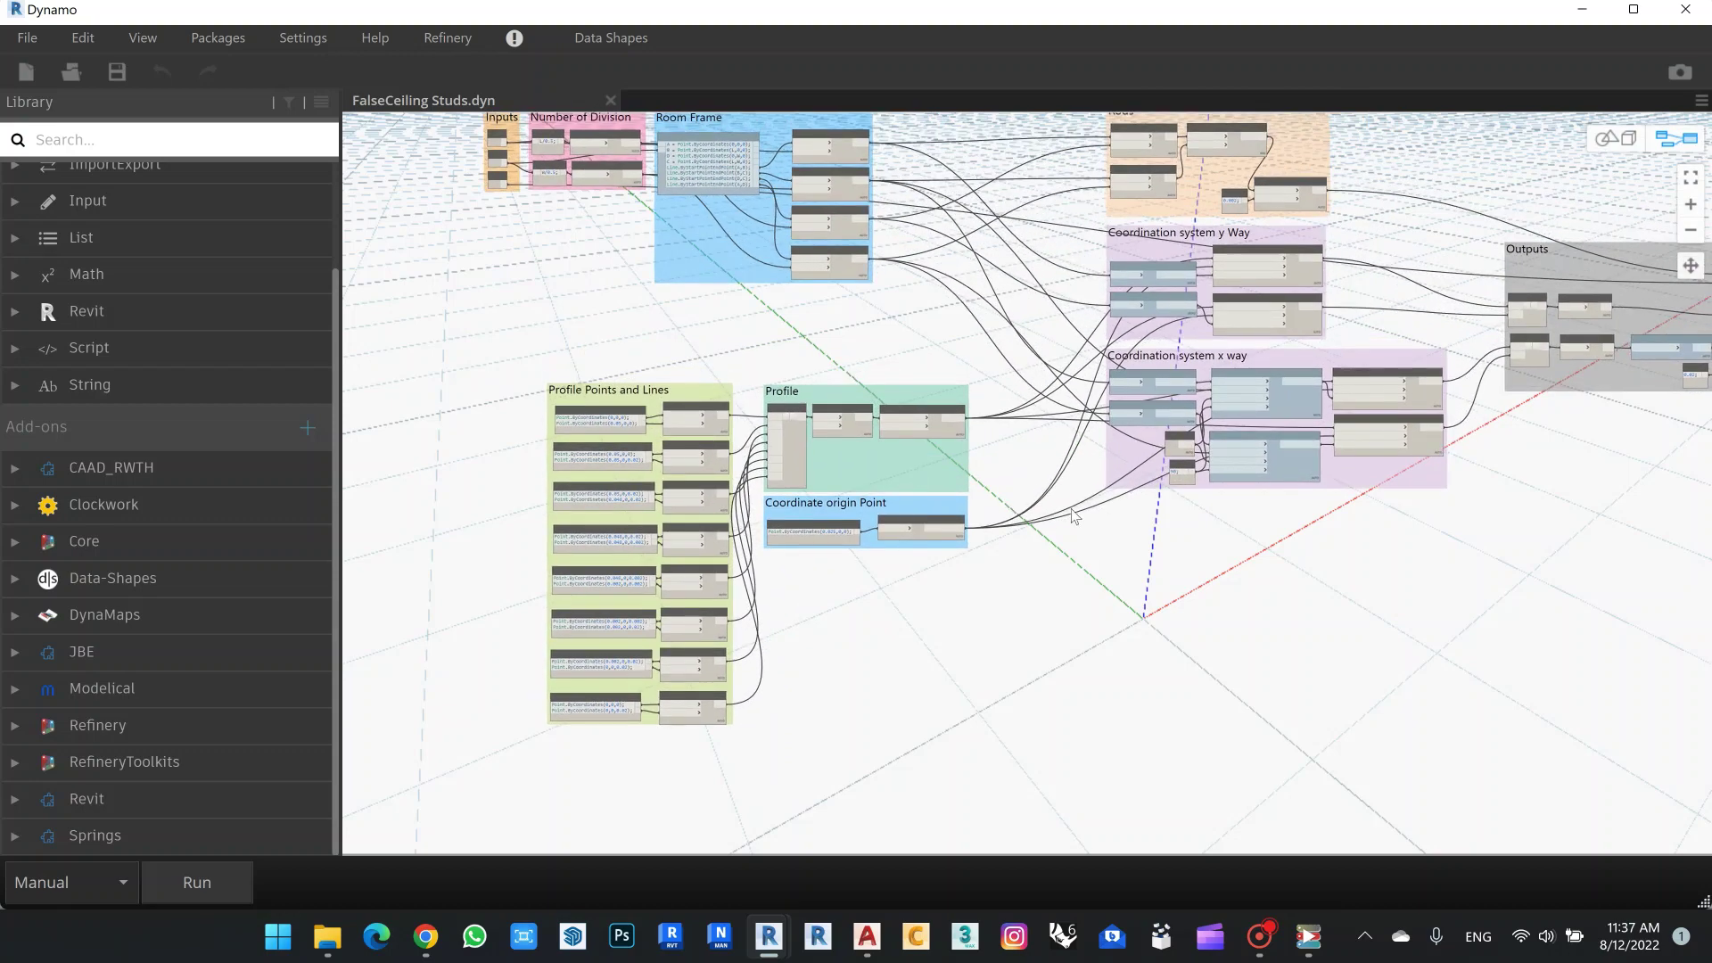
{"action": "middle_click_drag", "start_coordinate": [772, 346], "coordinate": [950, 629]}
{"action": "scroll", "coordinate": [753, 357], "scroll_direction": "up", "scroll_amount": 6}
{"action": "middle_click_drag", "start_coordinate": [713, 214], "coordinate": [792, 298]}
{"action": "scroll", "coordinate": [781, 244], "scroll_direction": "up", "scroll_amount": 1}
{"action": "scroll", "coordinate": [821, 199], "scroll_direction": "down", "scroll_amount": 4}
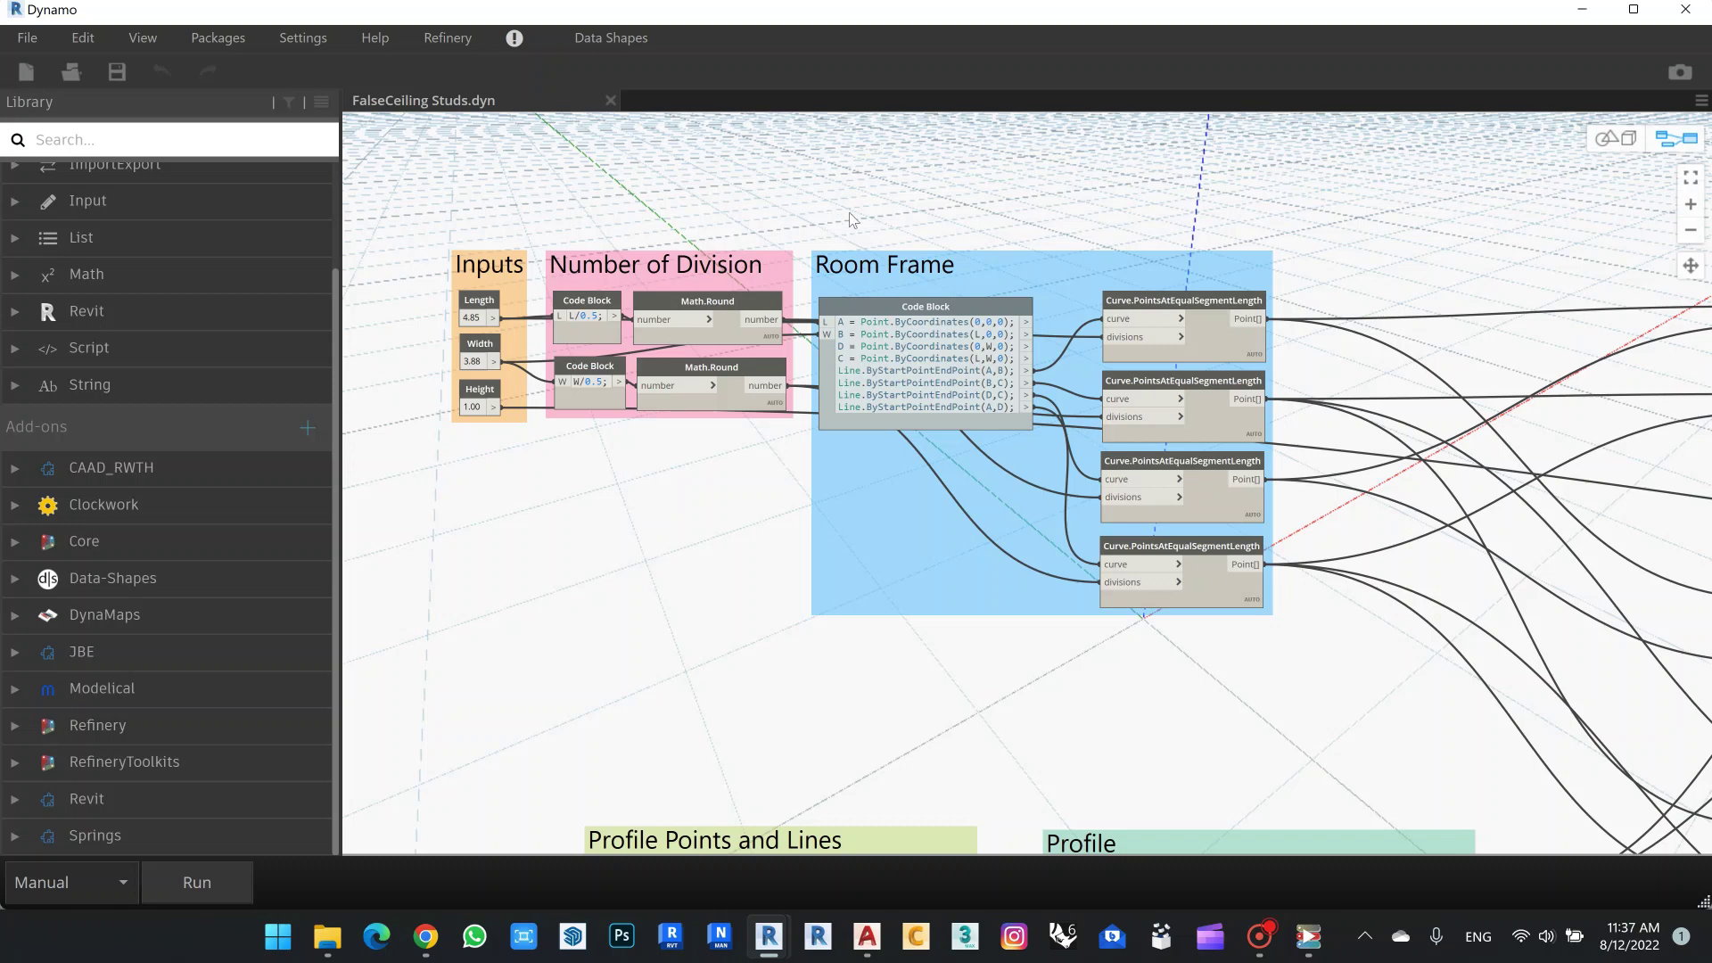
{"action": "scroll", "coordinate": [955, 226], "scroll_direction": "up", "scroll_amount": 3}
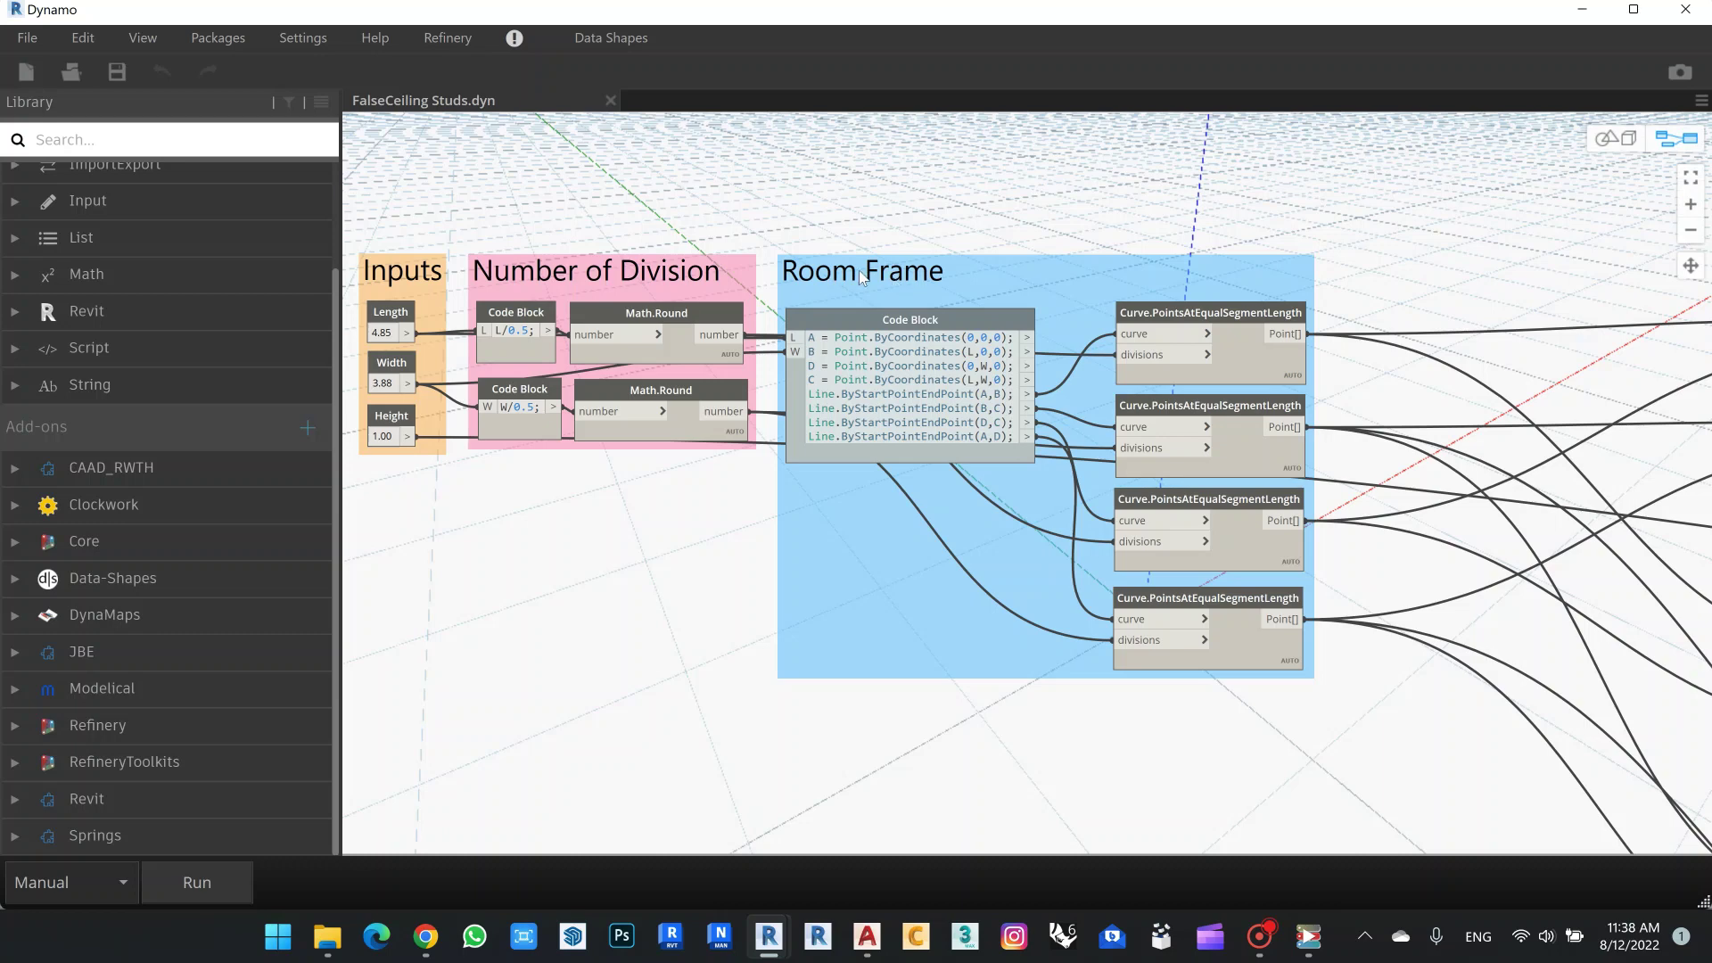
{"action": "mouse_move", "coordinate": [823, 446]}
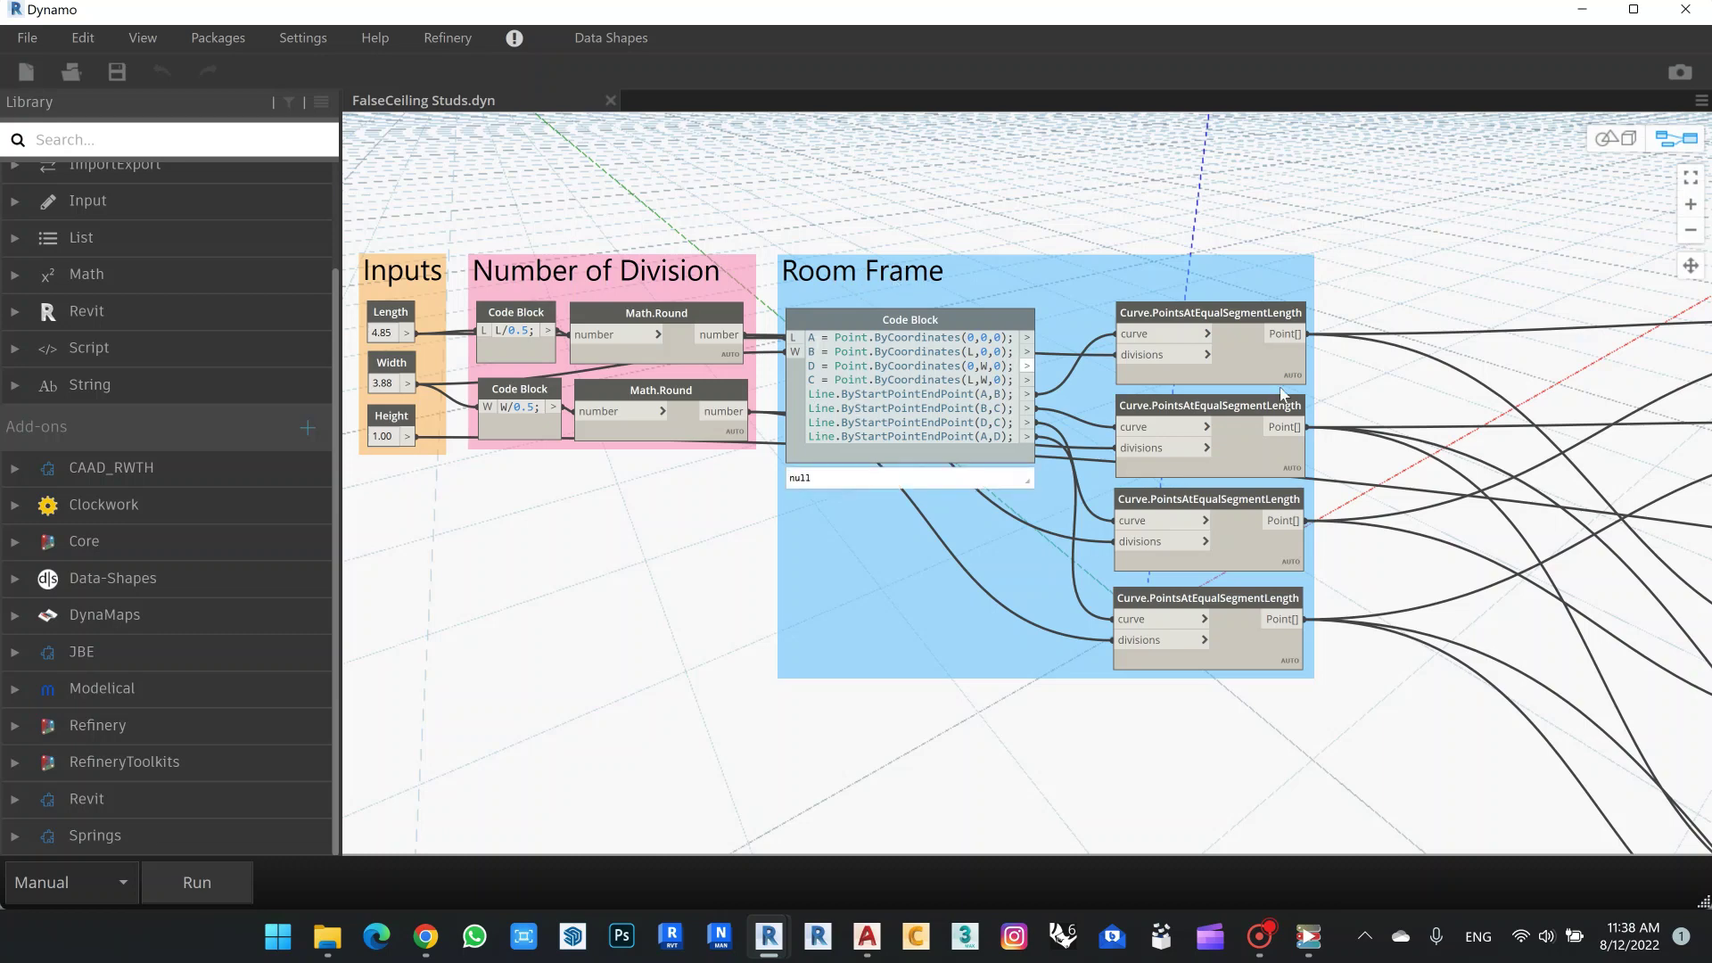
Follow the Room Frame's Curve.PointsAtEqualSegmentLength nodes to the Rods and Coordination system groups and back.
{"action": "middle_click_drag", "start_coordinate": [1235, 367], "coordinate": [995, 311]}
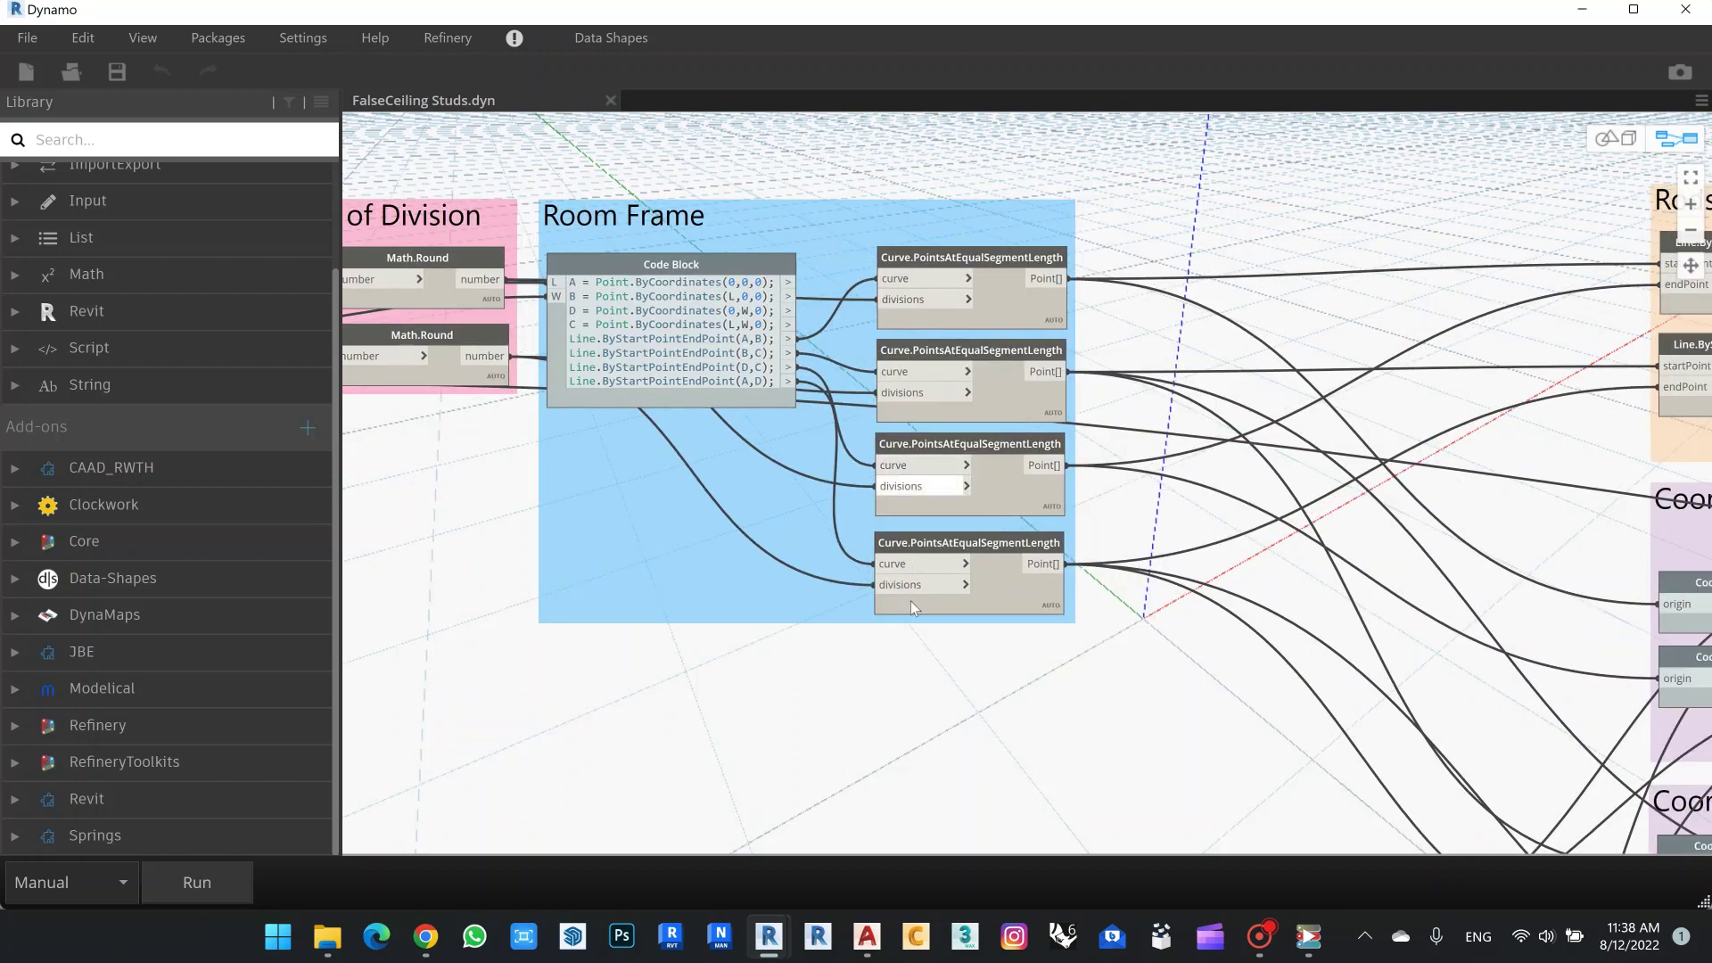
{"action": "middle_click_drag", "start_coordinate": [1303, 462], "coordinate": [985, 428]}
{"action": "scroll", "coordinate": [869, 314], "scroll_direction": "down", "scroll_amount": 1}
{"action": "middle_click_drag", "start_coordinate": [1092, 358], "coordinate": [714, 256]}
{"action": "middle_click_drag", "start_coordinate": [1551, 489], "coordinate": [1366, 625]}
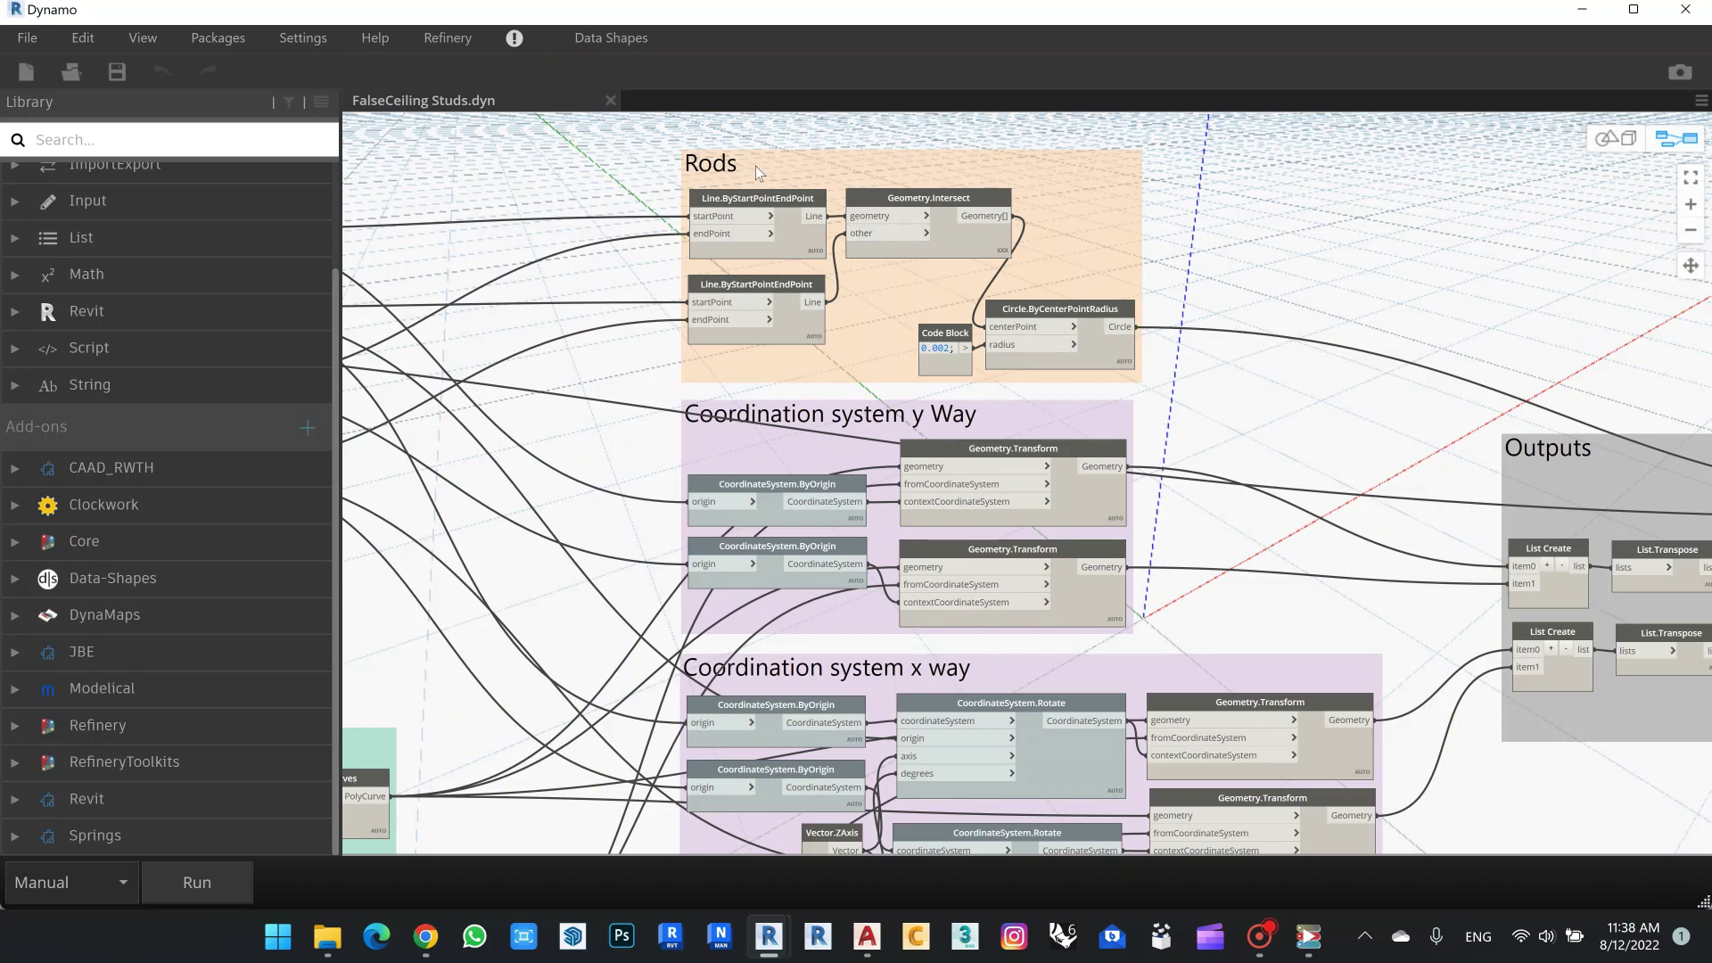
{"action": "scroll", "coordinate": [1336, 351], "scroll_direction": "down", "scroll_amount": 2}
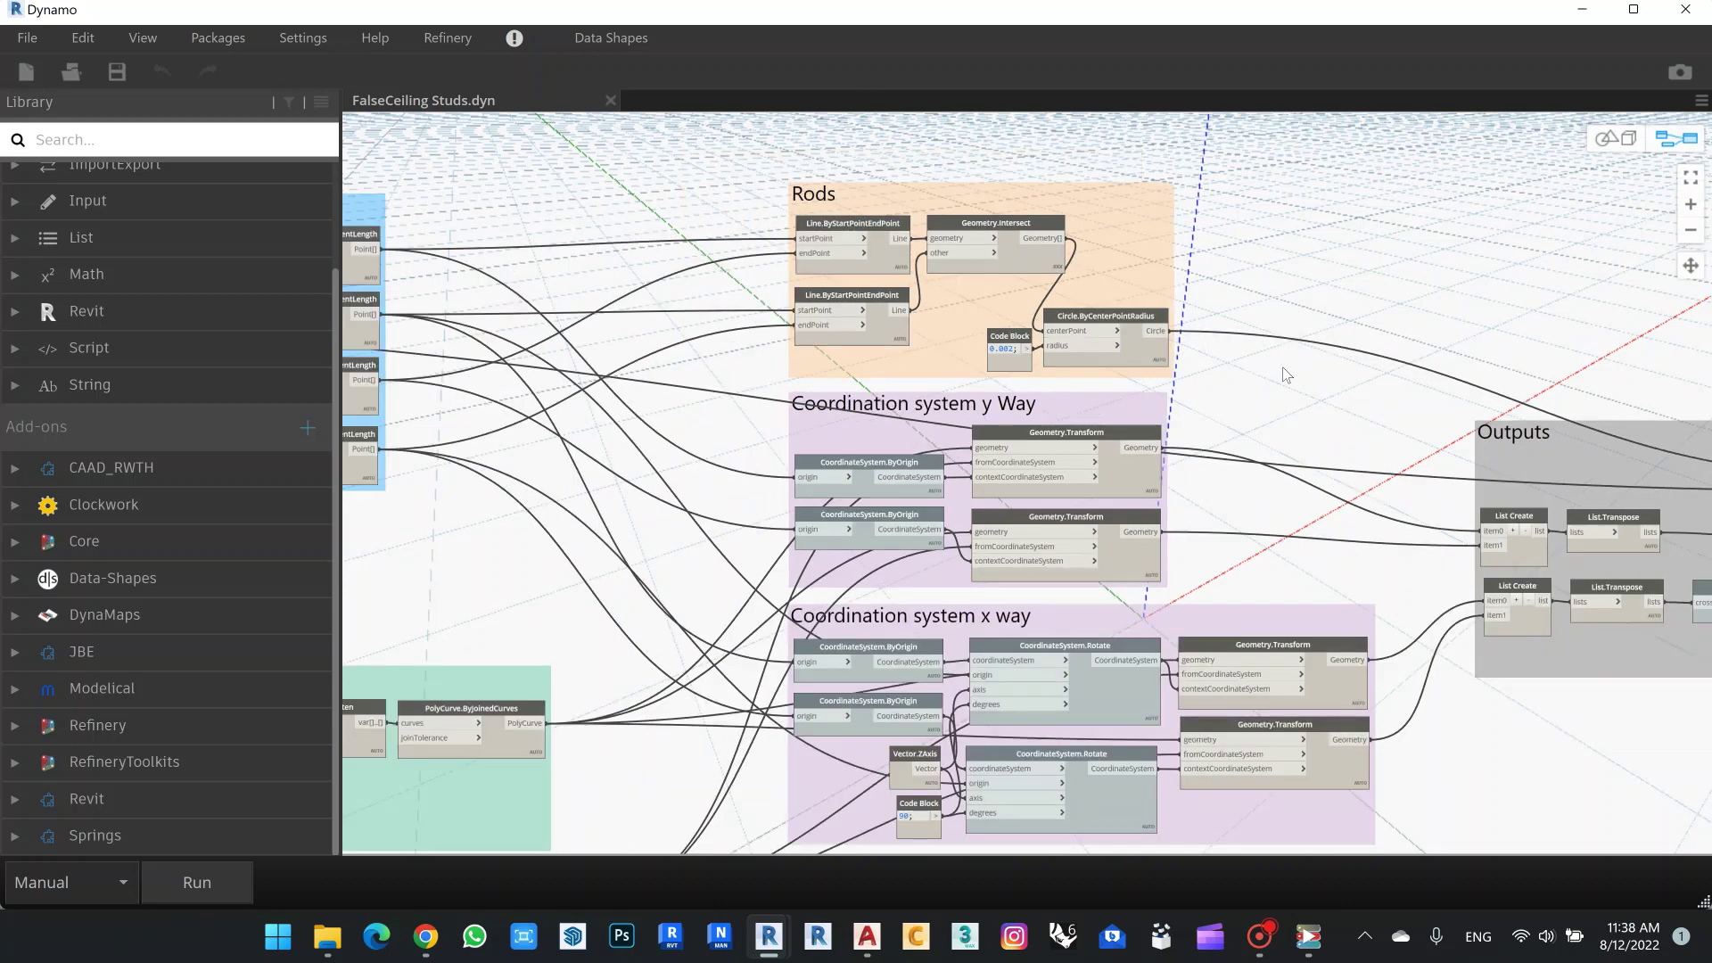
{"action": "middle_click_drag", "start_coordinate": [753, 408], "coordinate": [1276, 432]}
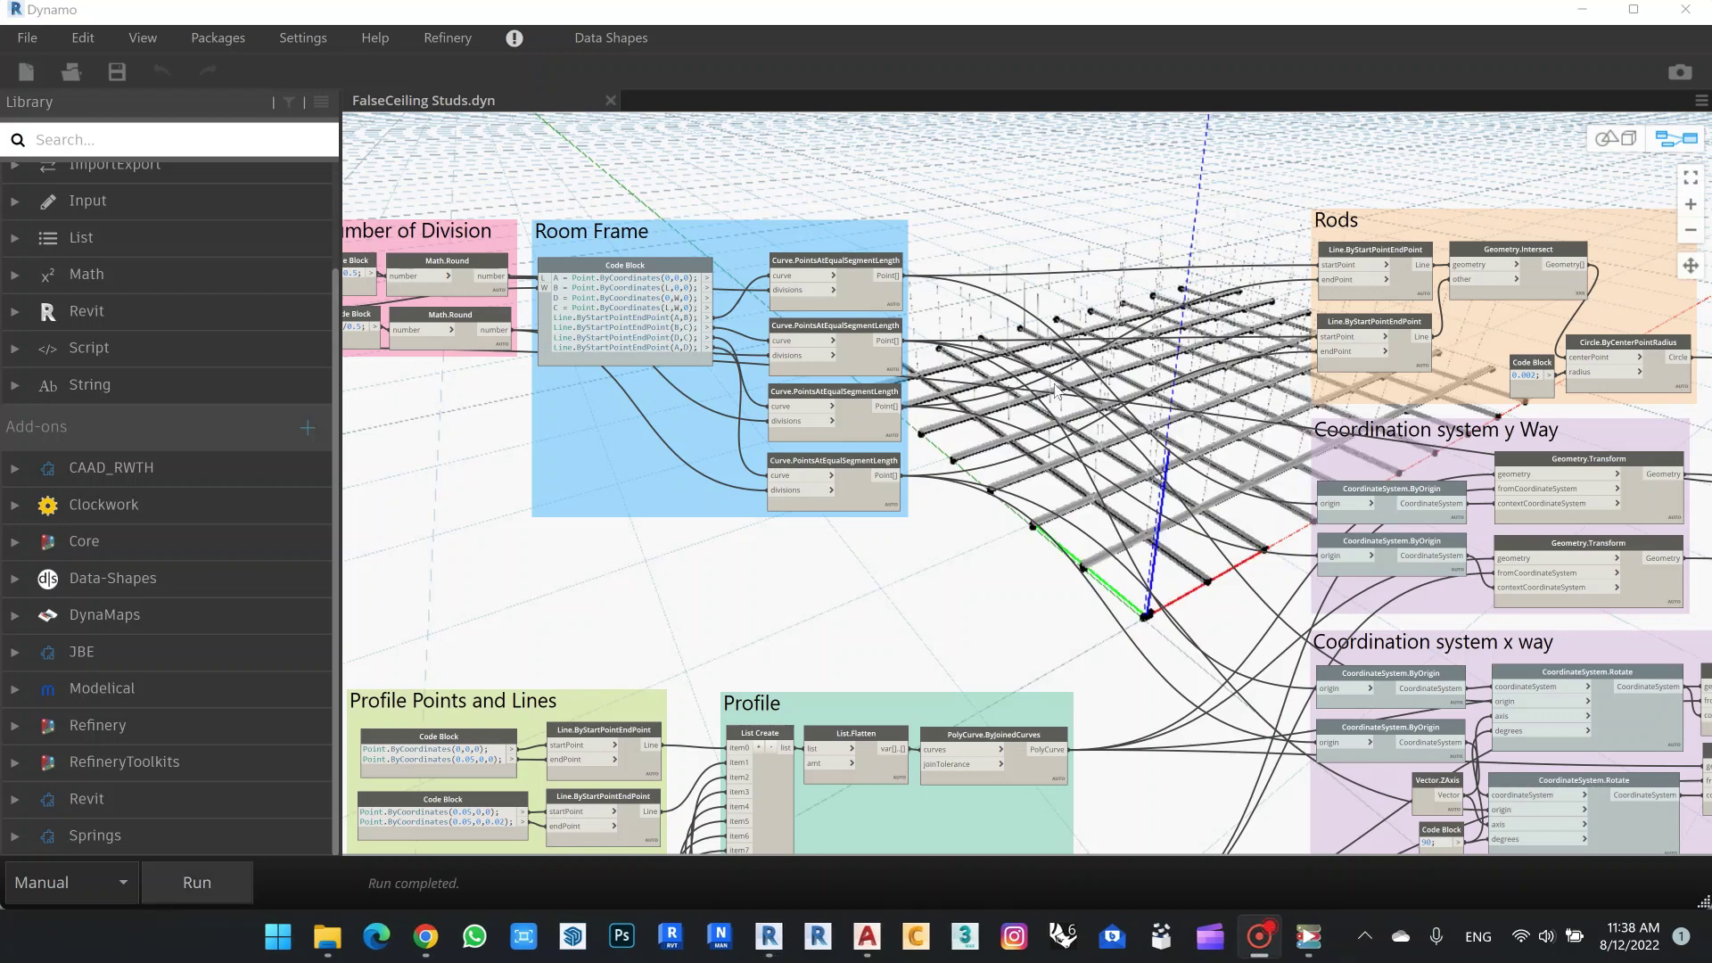
Select the first Curve.PointsAtEqualSegmentLength node in Room Frame to highlight its points and connections in the preview.
{"action": "scroll", "coordinate": [1057, 390], "scroll_direction": "up", "scroll_amount": 1}
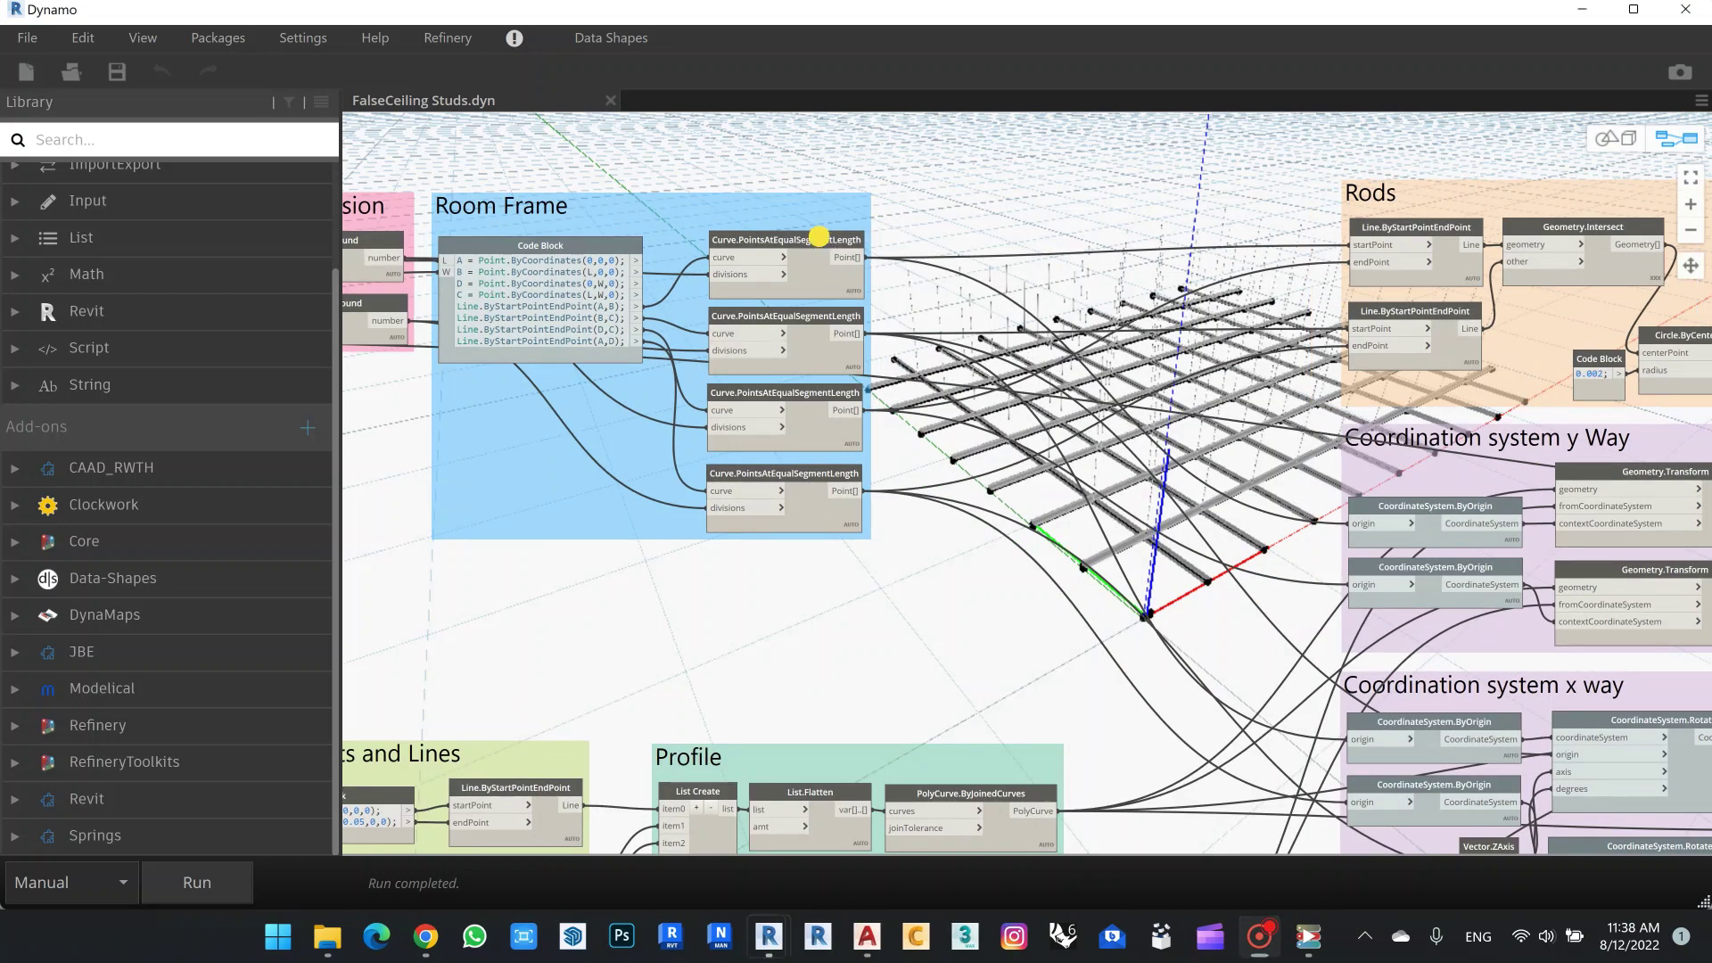
{"action": "left_click", "coordinate": [819, 237]}
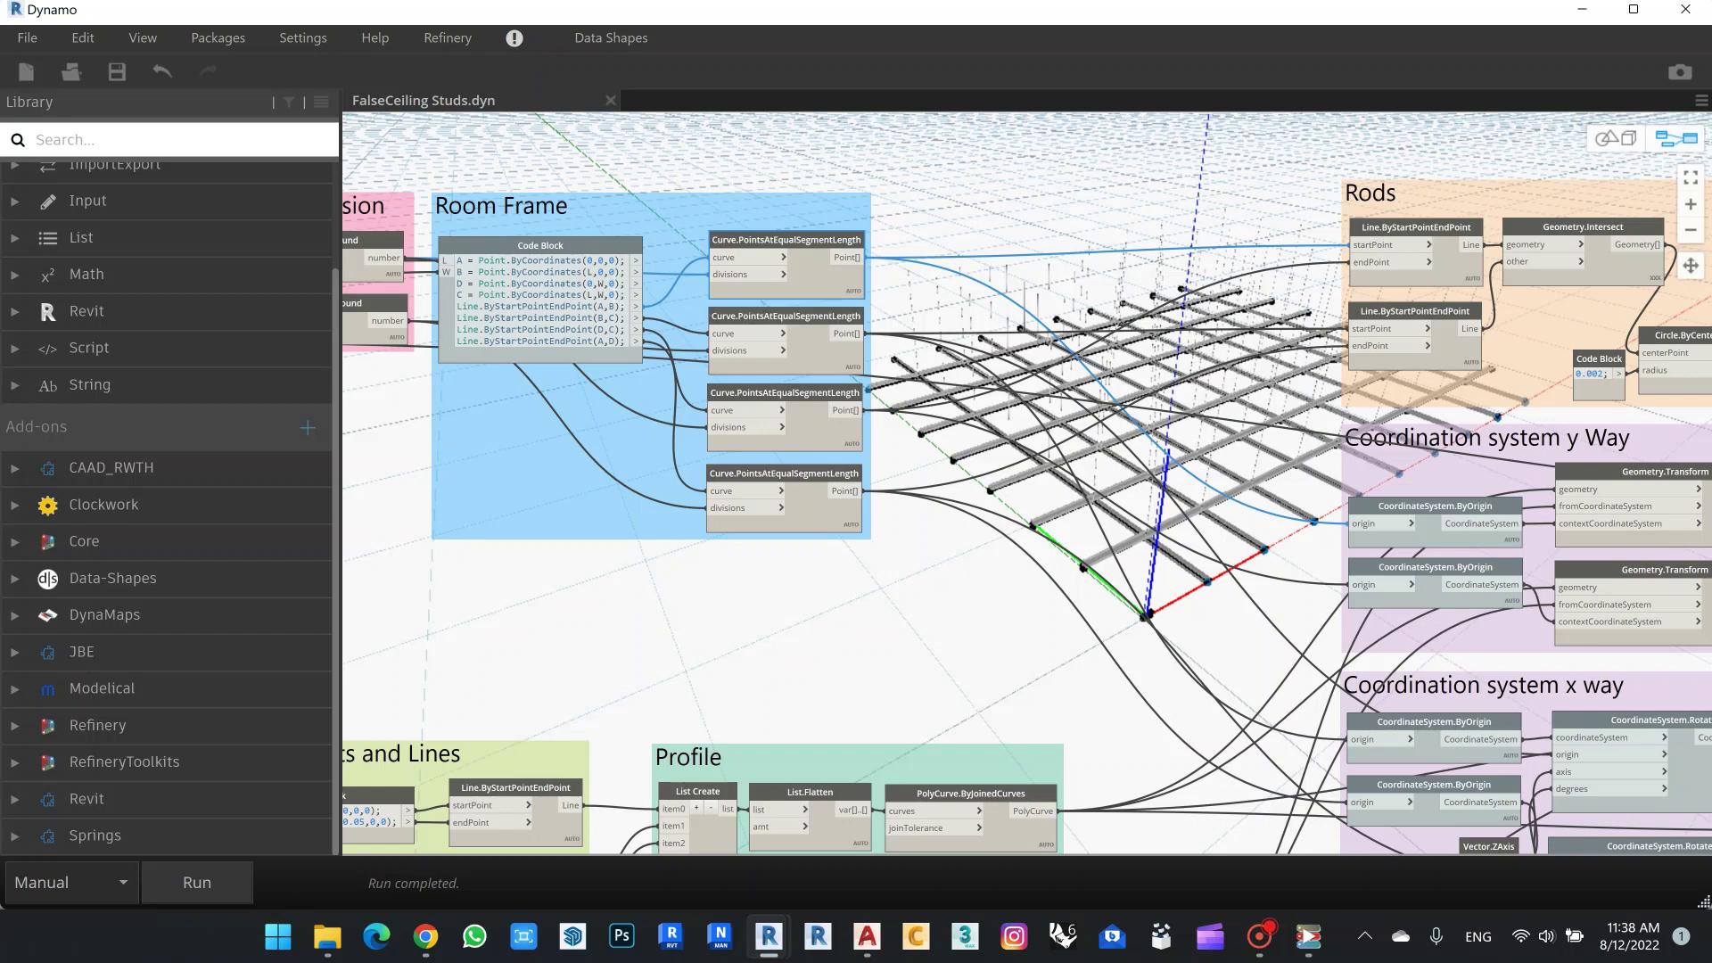
{"action": "scroll", "coordinate": [812, 242], "scroll_direction": "up", "scroll_amount": 1}
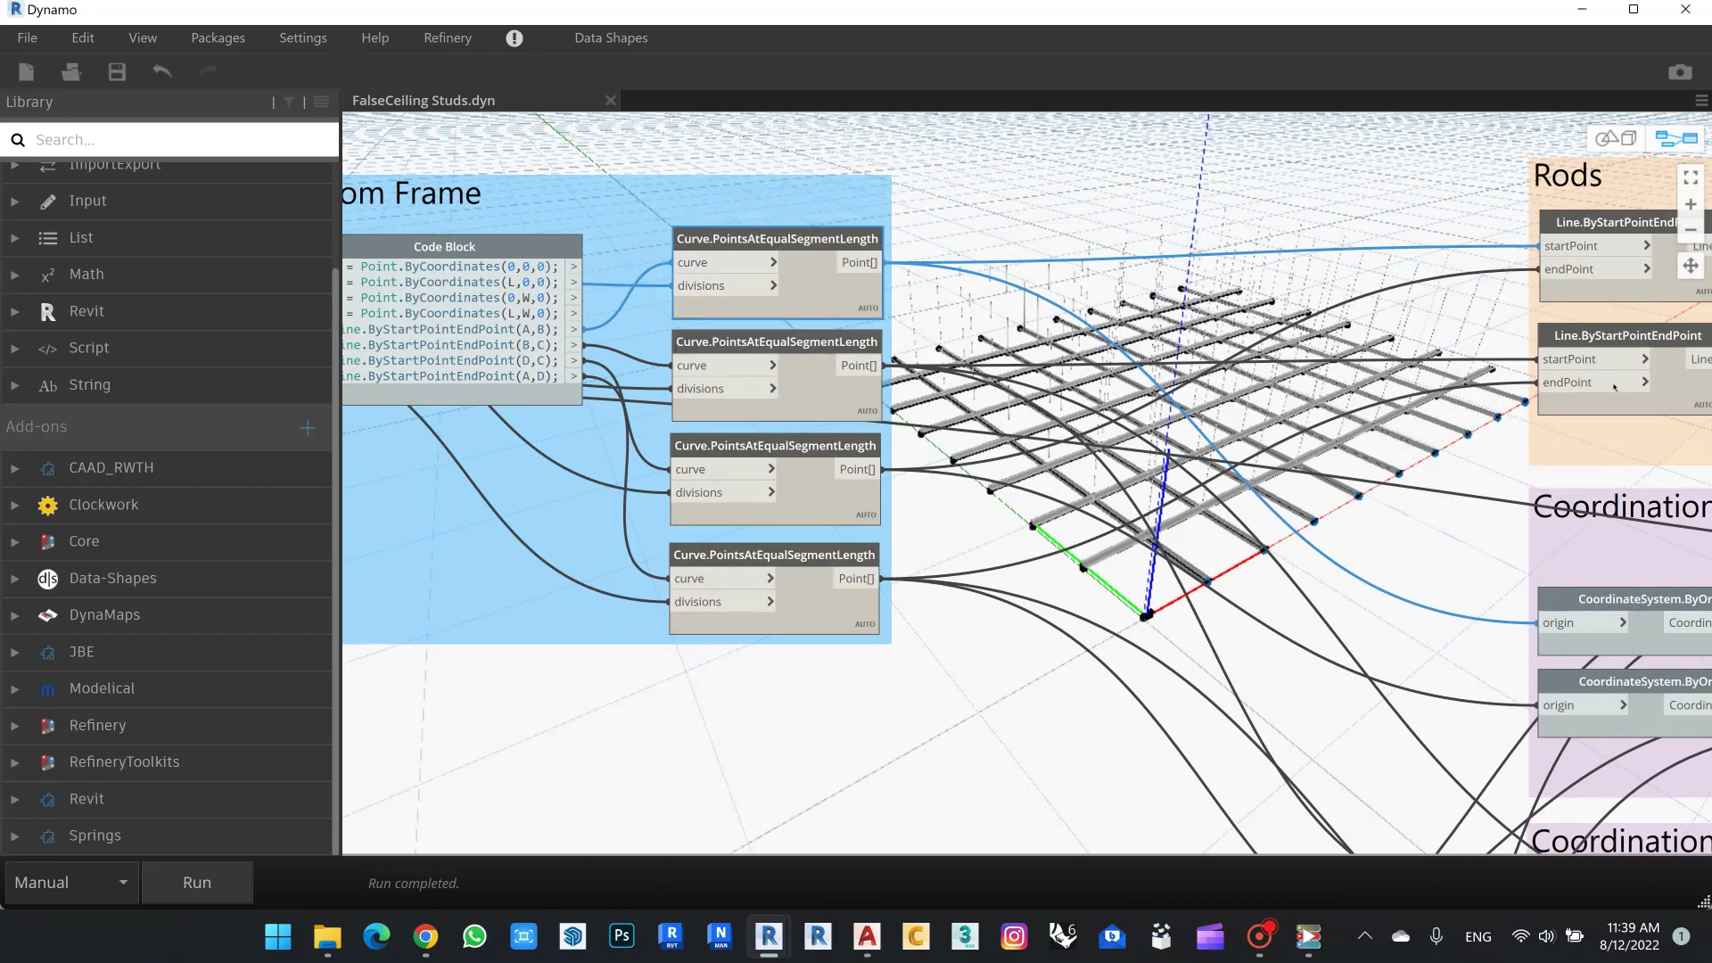
{"action": "mouse_move", "coordinate": [1304, 534]}
{"action": "middle_mouse_down"}
{"action": "mouse_move", "coordinate": [1261, 538]}
{"action": "mouse_move", "coordinate": [1486, 547]}
{"action": "middle_mouse_up"}
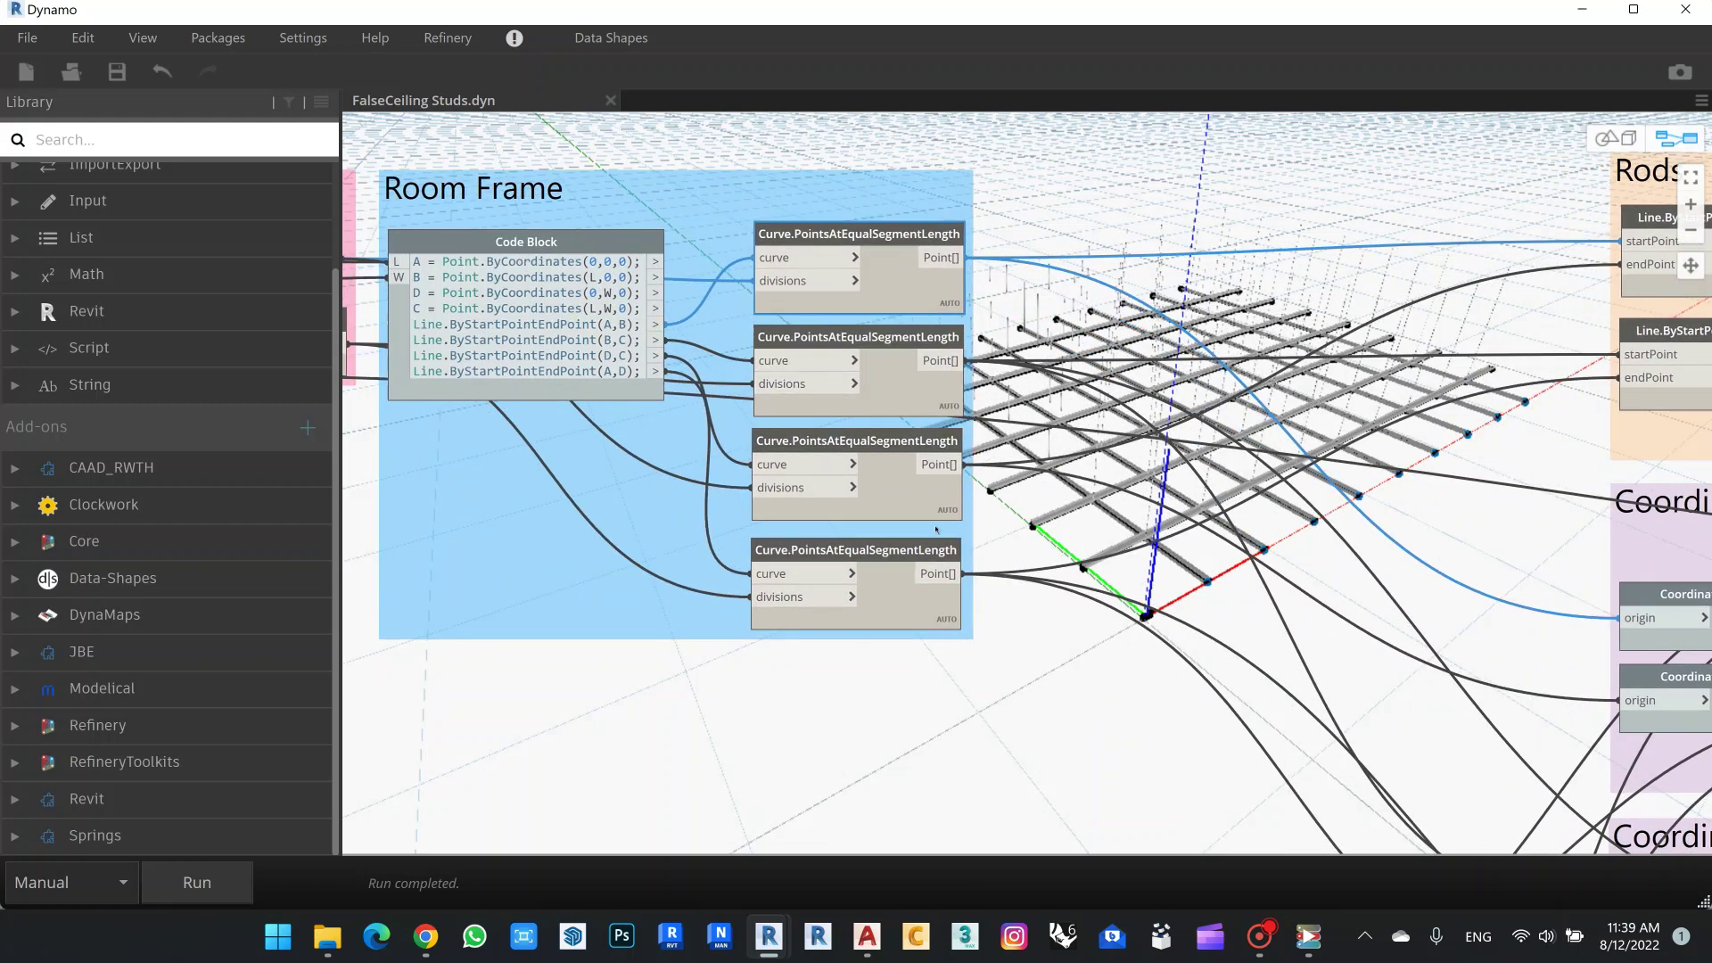
Examine the Rods group's intersection and circle nodes, and trace the wires into the Coordination system y Way and x way groups.
{"action": "middle_click_drag", "start_coordinate": [1254, 473], "coordinate": [933, 501]}
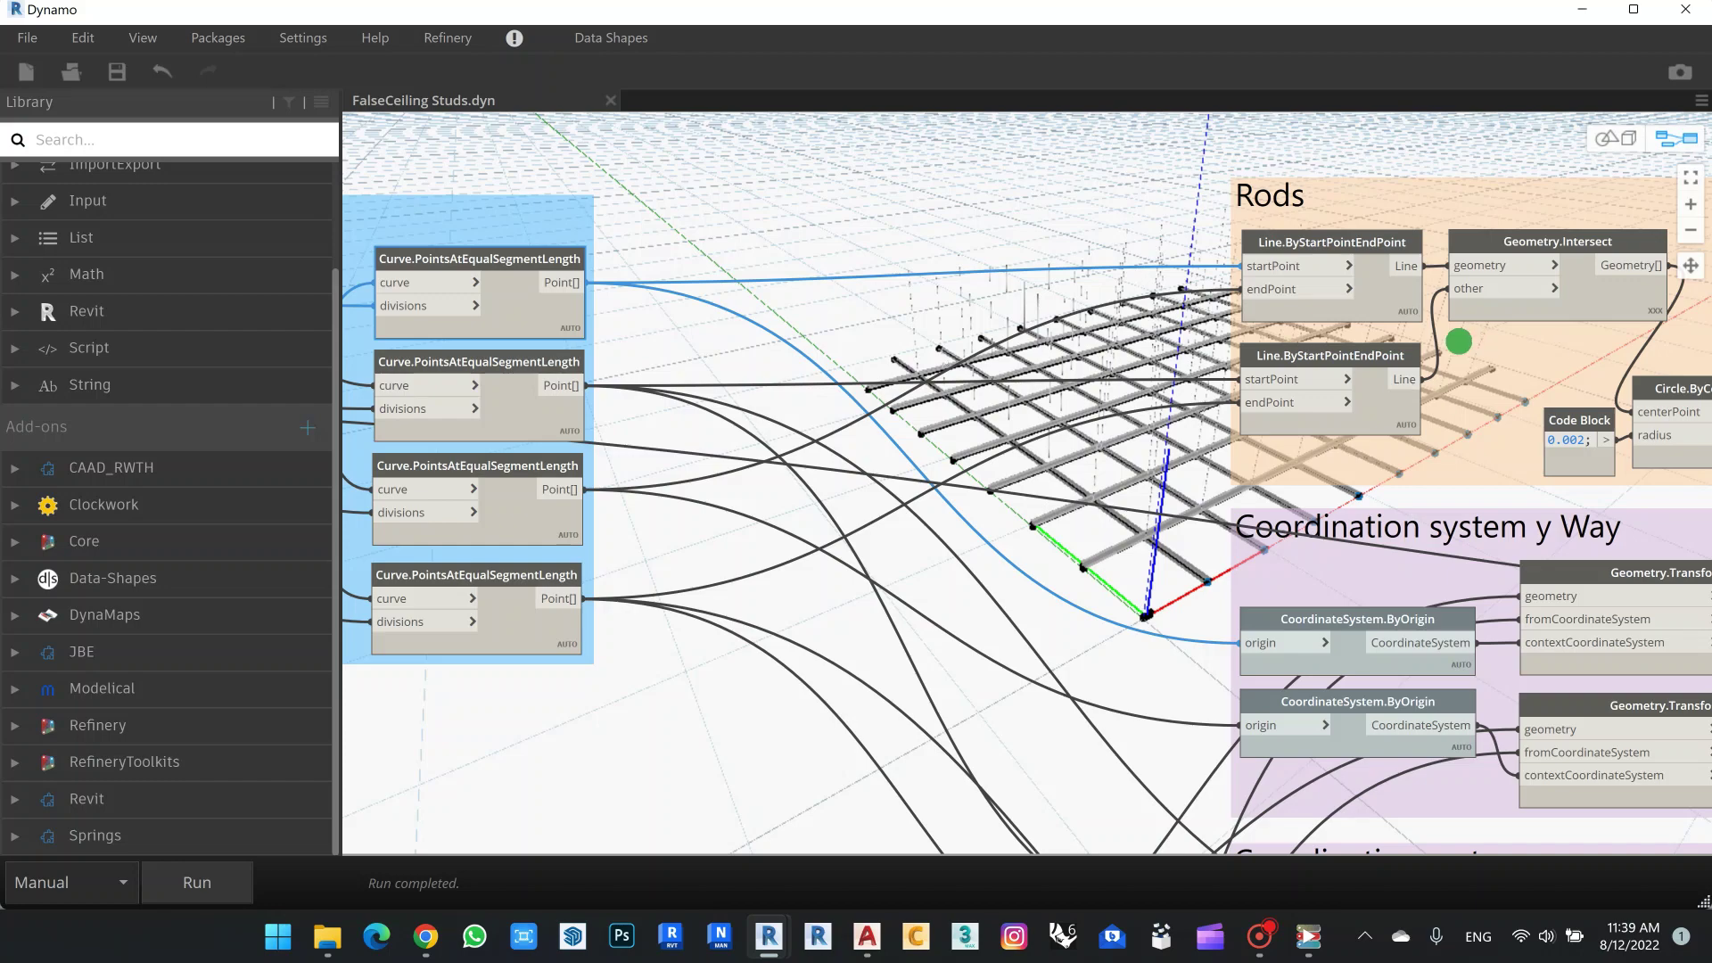
{"action": "scroll", "coordinate": [1407, 343], "scroll_direction": "right", "scroll_amount": 5}
{"action": "middle_click_drag", "start_coordinate": [1304, 338], "coordinate": [546, 341]}
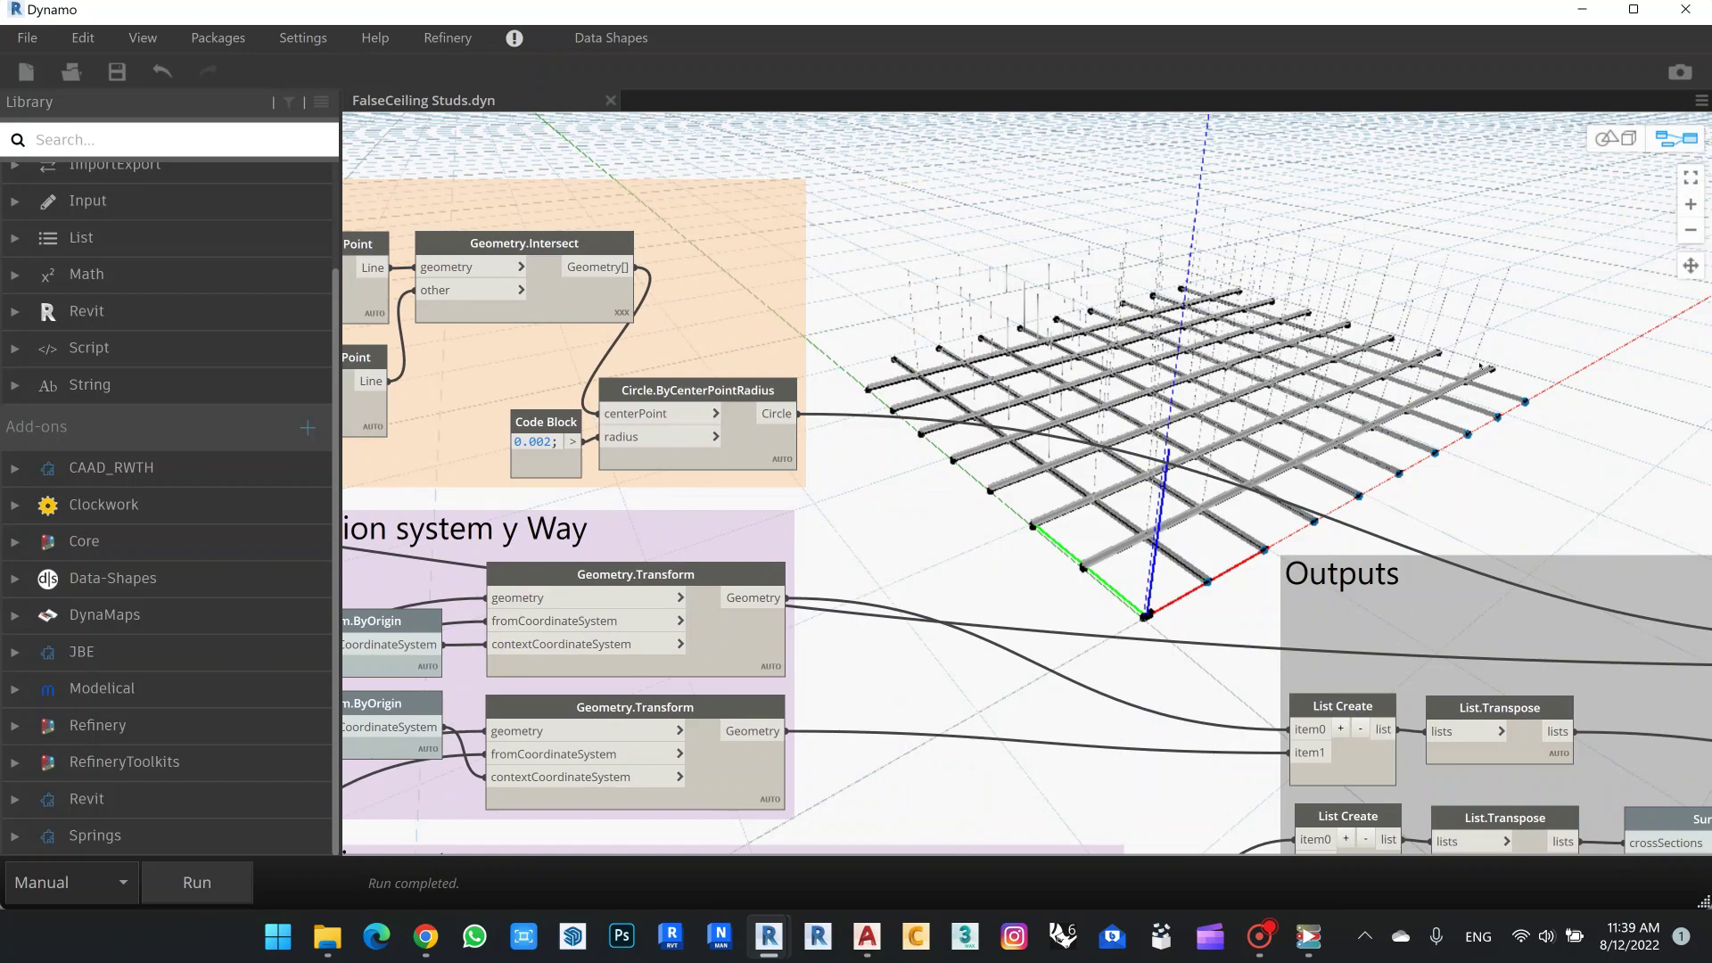
{"action": "middle_click_drag", "start_coordinate": [1076, 340], "coordinate": [1494, 339]}
{"action": "scroll", "coordinate": [1494, 337], "scroll_direction": "down", "scroll_amount": 4}
{"action": "middle_click_drag", "start_coordinate": [731, 493], "coordinate": [1239, 325]}
{"action": "middle_click_drag", "start_coordinate": [841, 371], "coordinate": [887, 285]}
{"action": "middle_click_drag", "start_coordinate": [768, 411], "coordinate": [819, 413]}
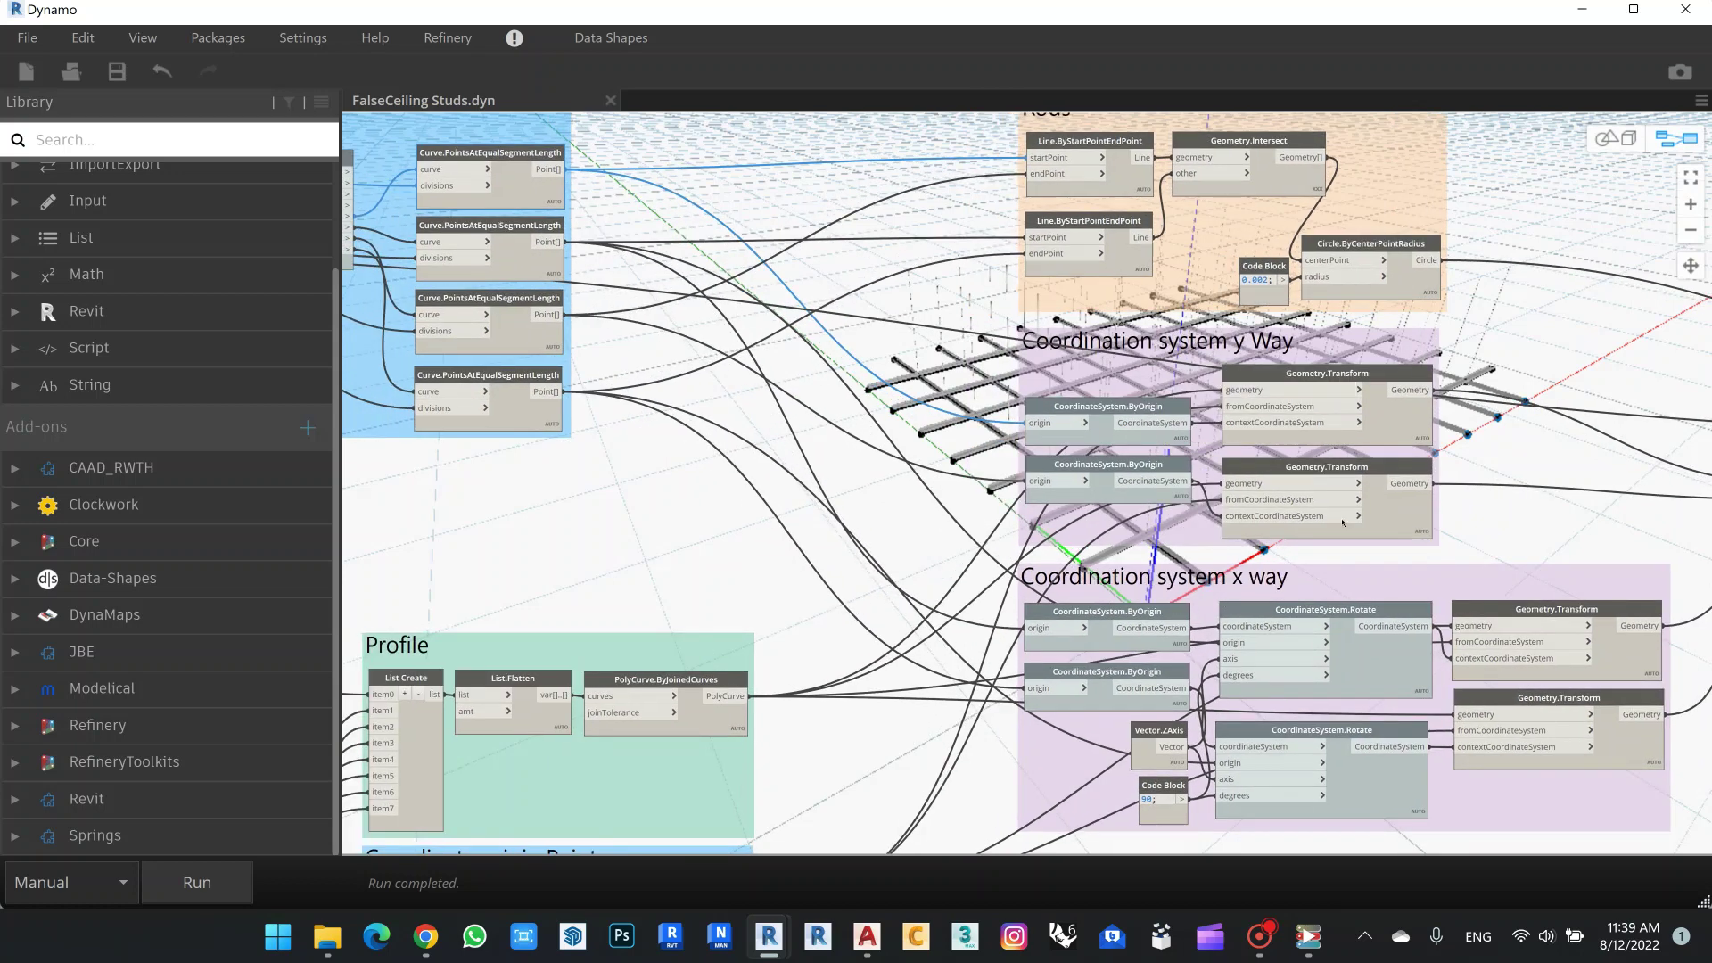
{"action": "middle_click_drag", "start_coordinate": [833, 325], "coordinate": [833, 327]}
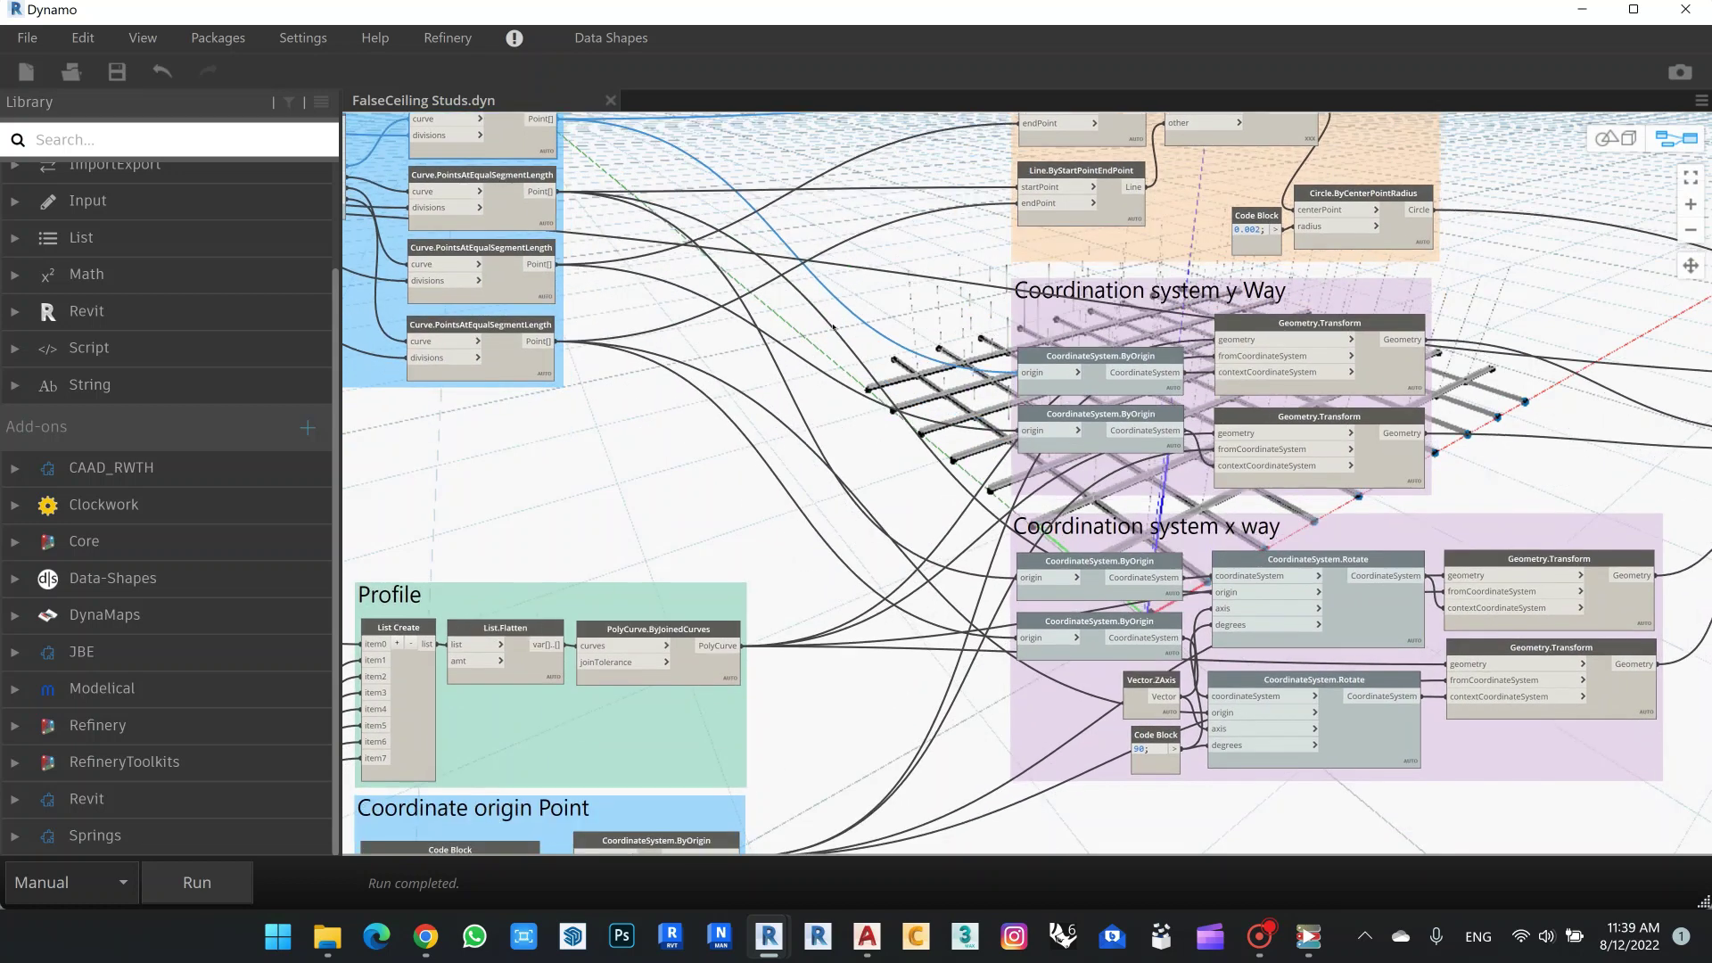
{"action": "middle_click_drag", "start_coordinate": [1510, 413], "coordinate": [1230, 444]}
Activate 3D preview navigation, inspect the stud profiles and hanger rods up close near the origin, and return to the node graph.
{"action": "key", "text": "ctrl+b"}
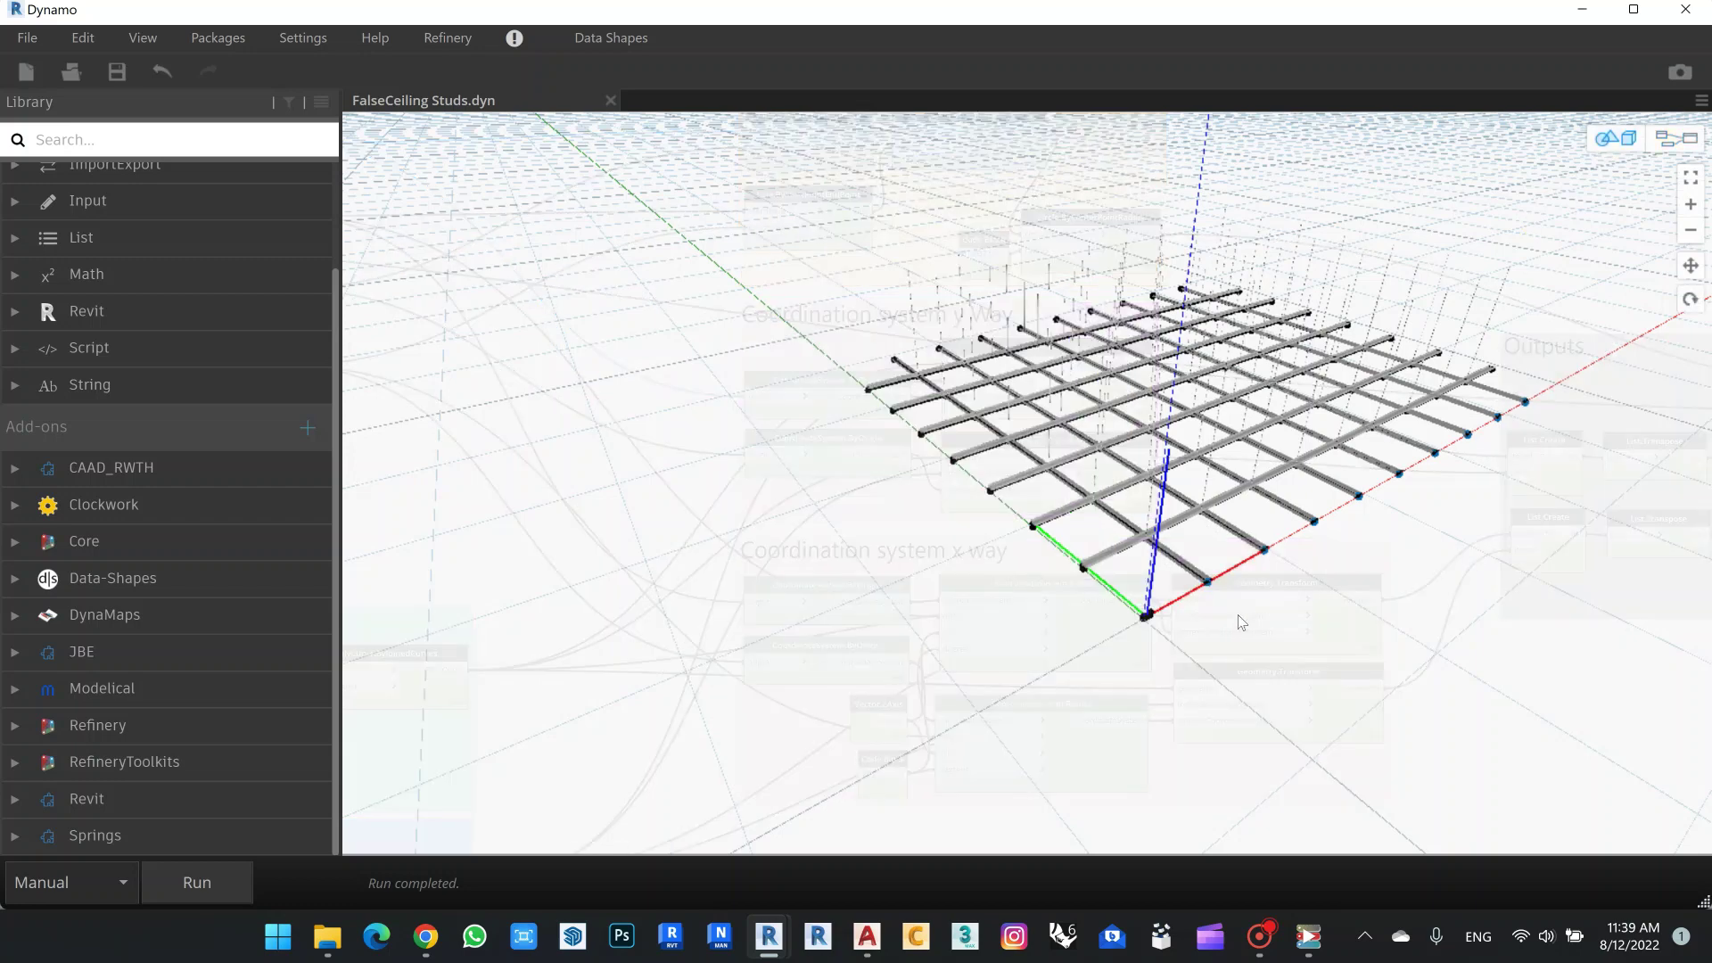
{"action": "scroll", "coordinate": [1276, 624], "scroll_direction": "up", "scroll_amount": 5}
{"action": "middle_click", "coordinate": [1215, 566]}
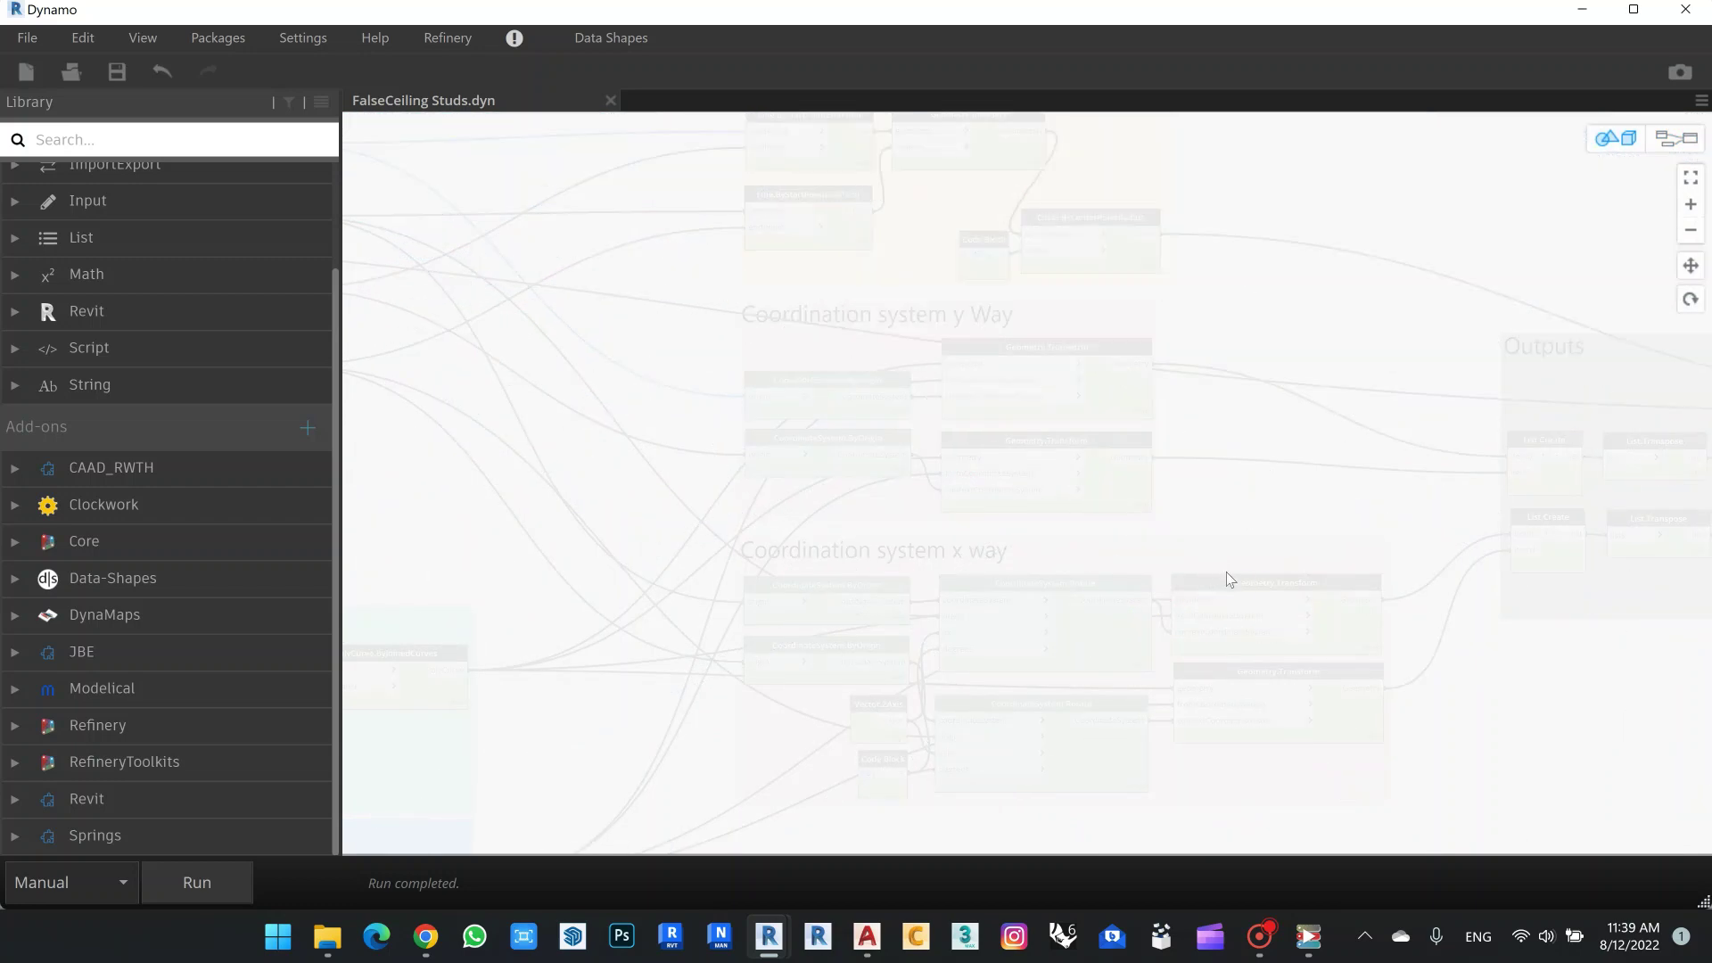
{"action": "scroll", "coordinate": [1228, 568], "scroll_direction": "down", "scroll_amount": 10}
{"action": "scroll", "coordinate": [1075, 569], "scroll_direction": "up", "scroll_amount": 5}
{"action": "scroll", "coordinate": [1077, 571], "scroll_direction": "up", "scroll_amount": 6}
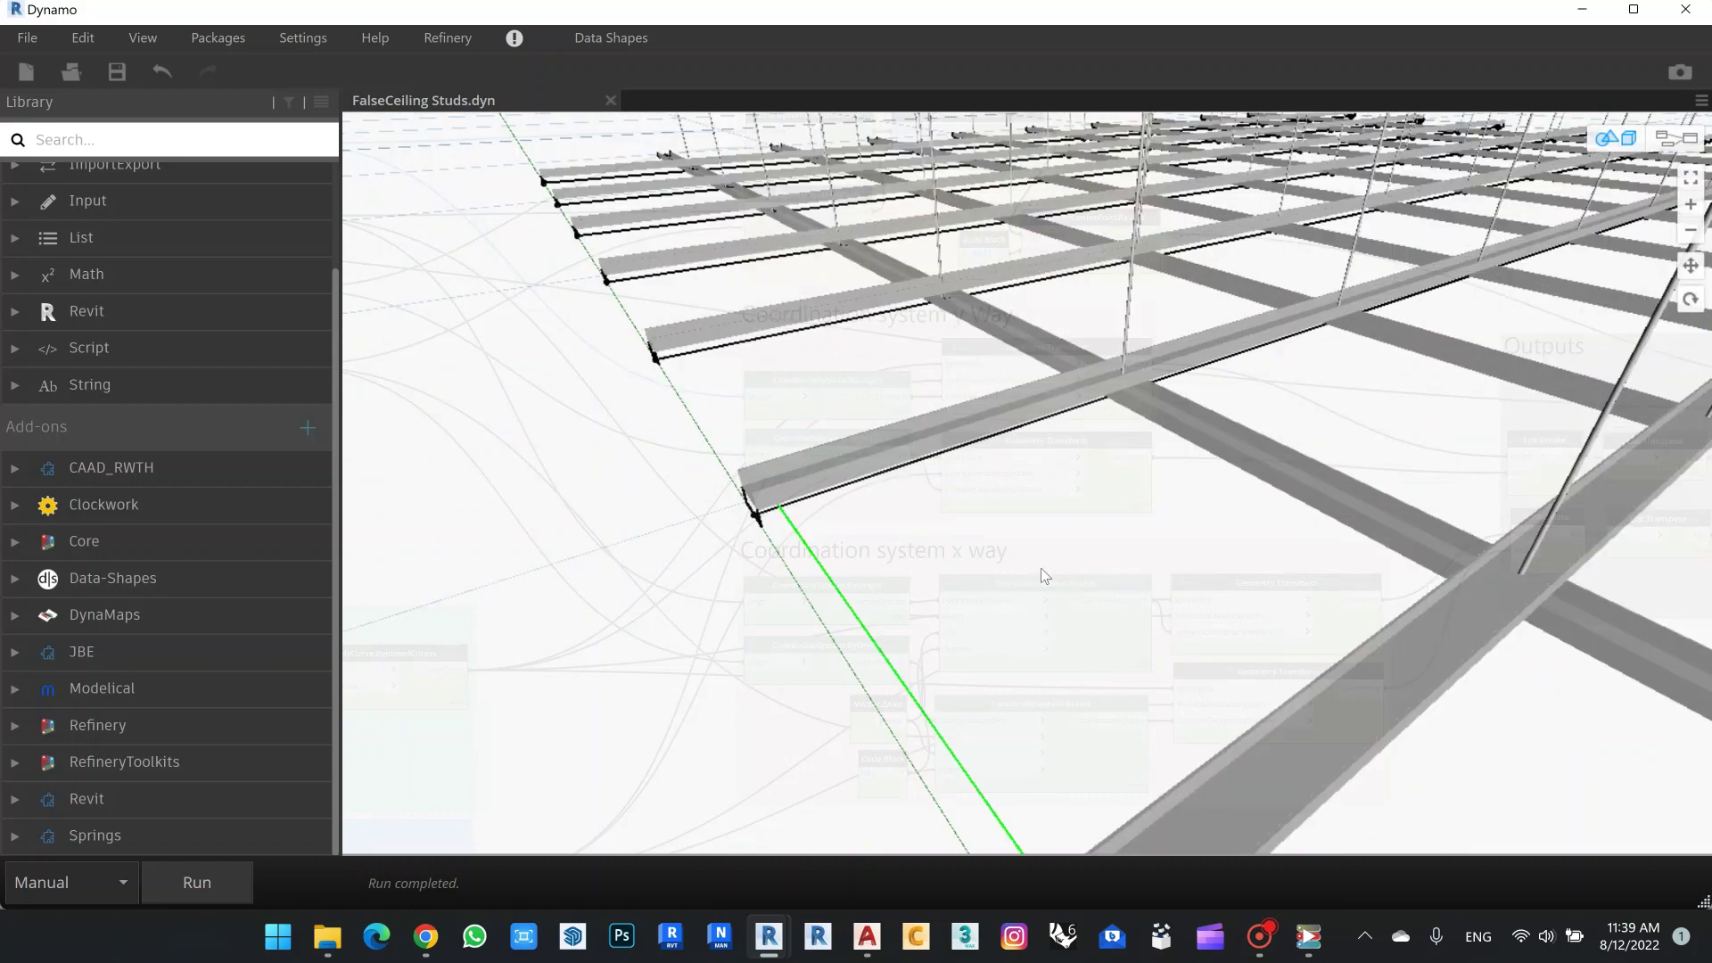
{"action": "scroll", "coordinate": [1026, 559], "scroll_direction": "down", "scroll_amount": 2}
{"action": "middle_click_drag", "start_coordinate": [1077, 580], "coordinate": [1088, 538]}
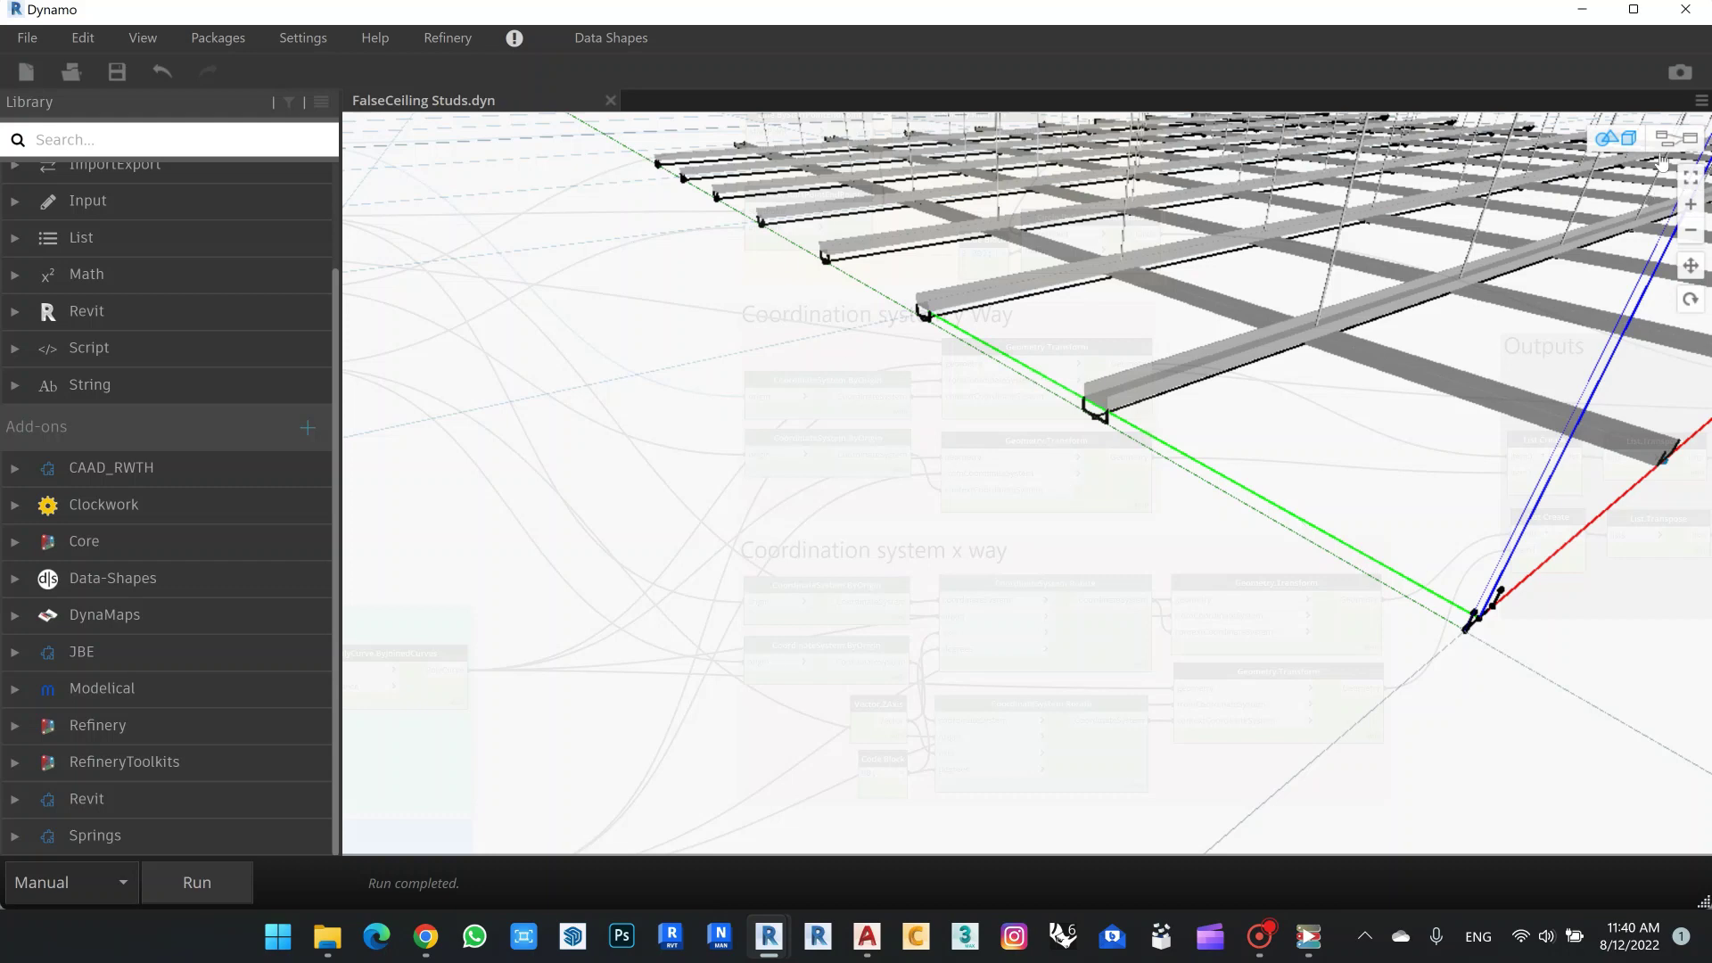
{"action": "key", "text": "ctrl+b"}
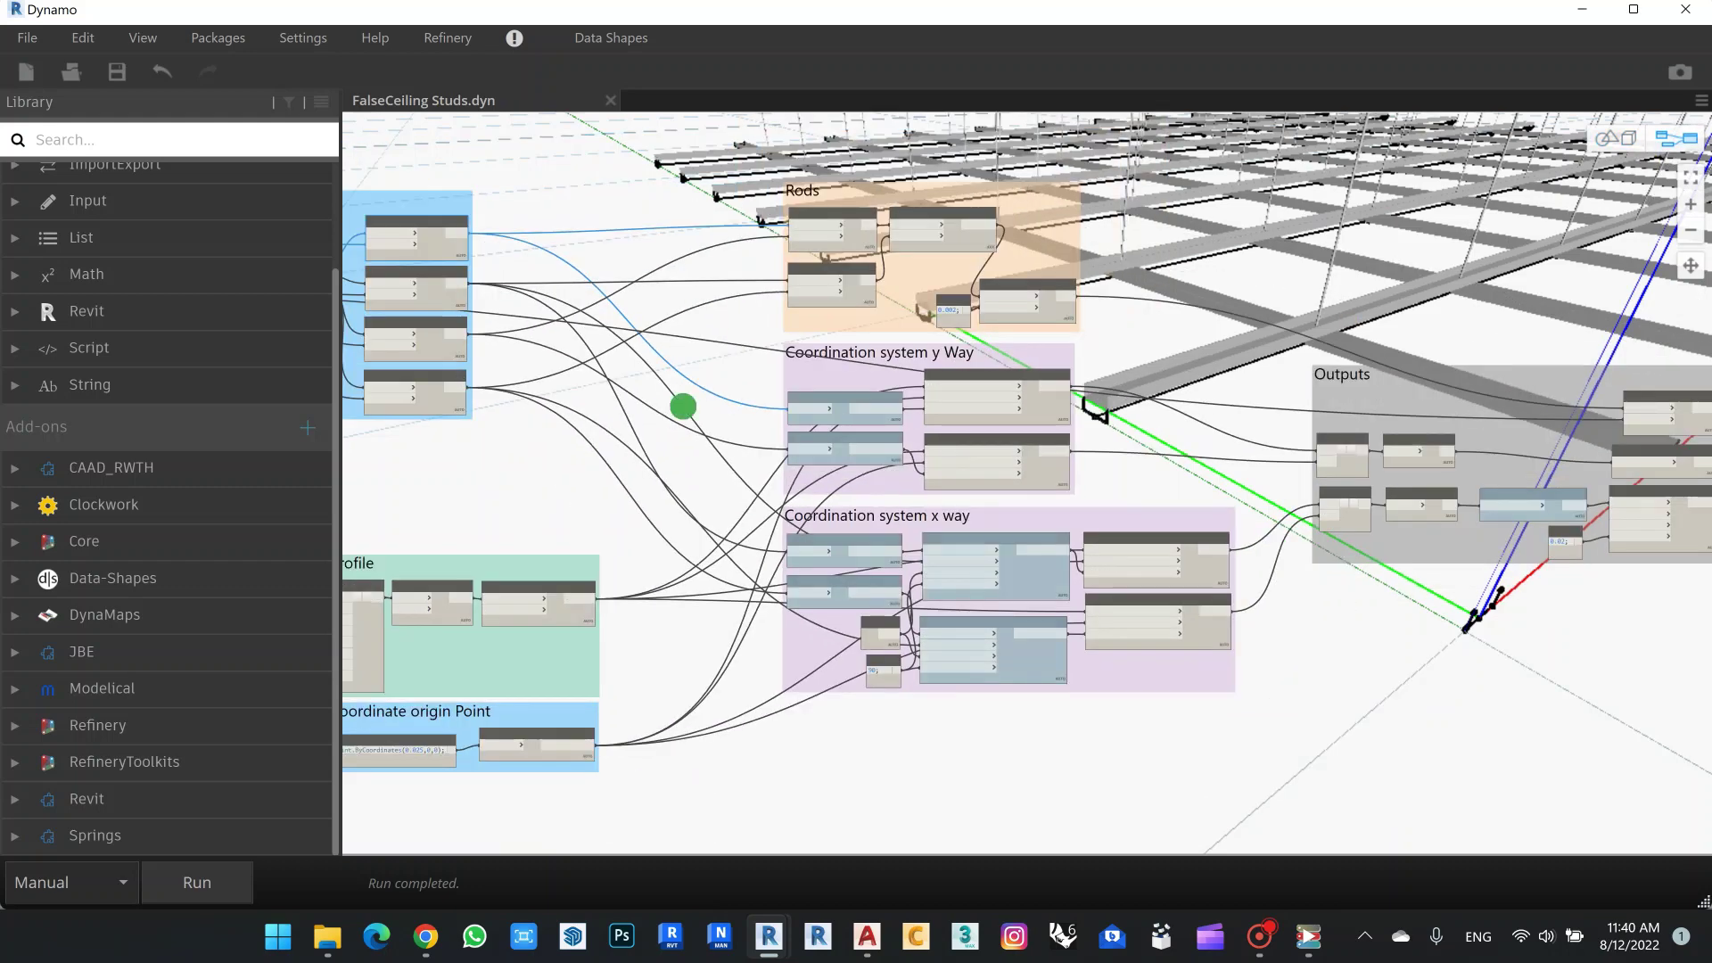
{"action": "middle_click_drag", "start_coordinate": [699, 378], "coordinate": [717, 305]}
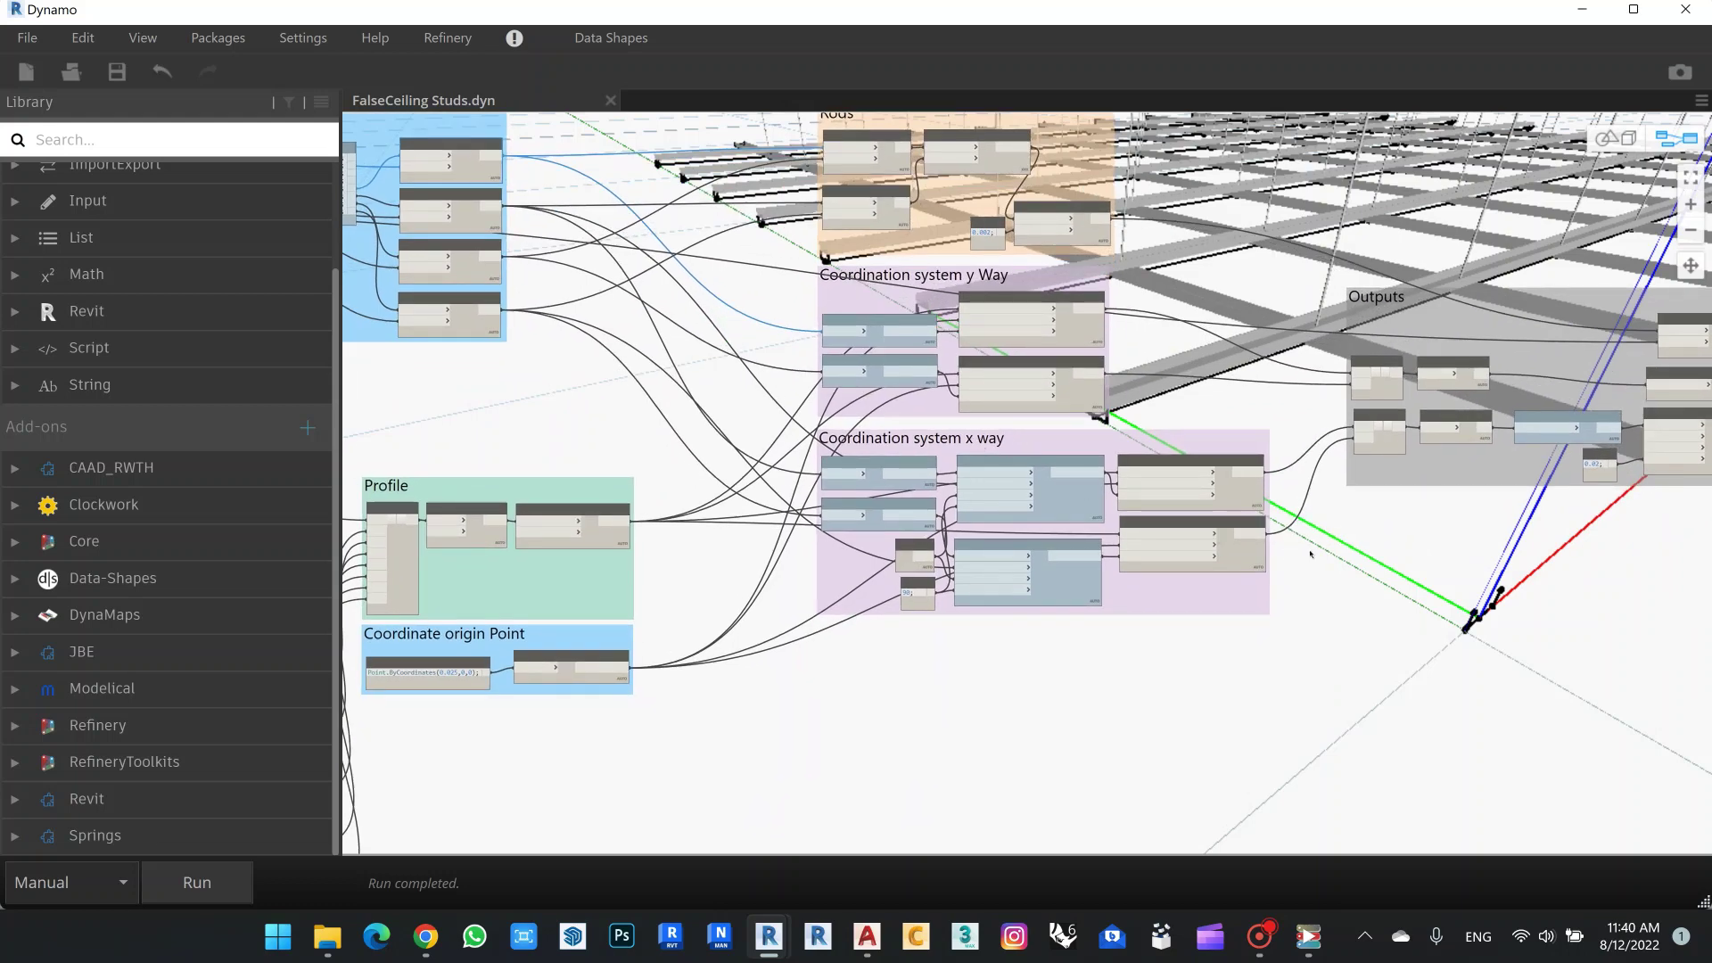
Examine the Coordination system x way group's rotate and transform nodes and trace their wires between the profile inputs and the Outputs group.
{"action": "scroll", "coordinate": [1310, 554], "scroll_direction": "up", "scroll_amount": 4}
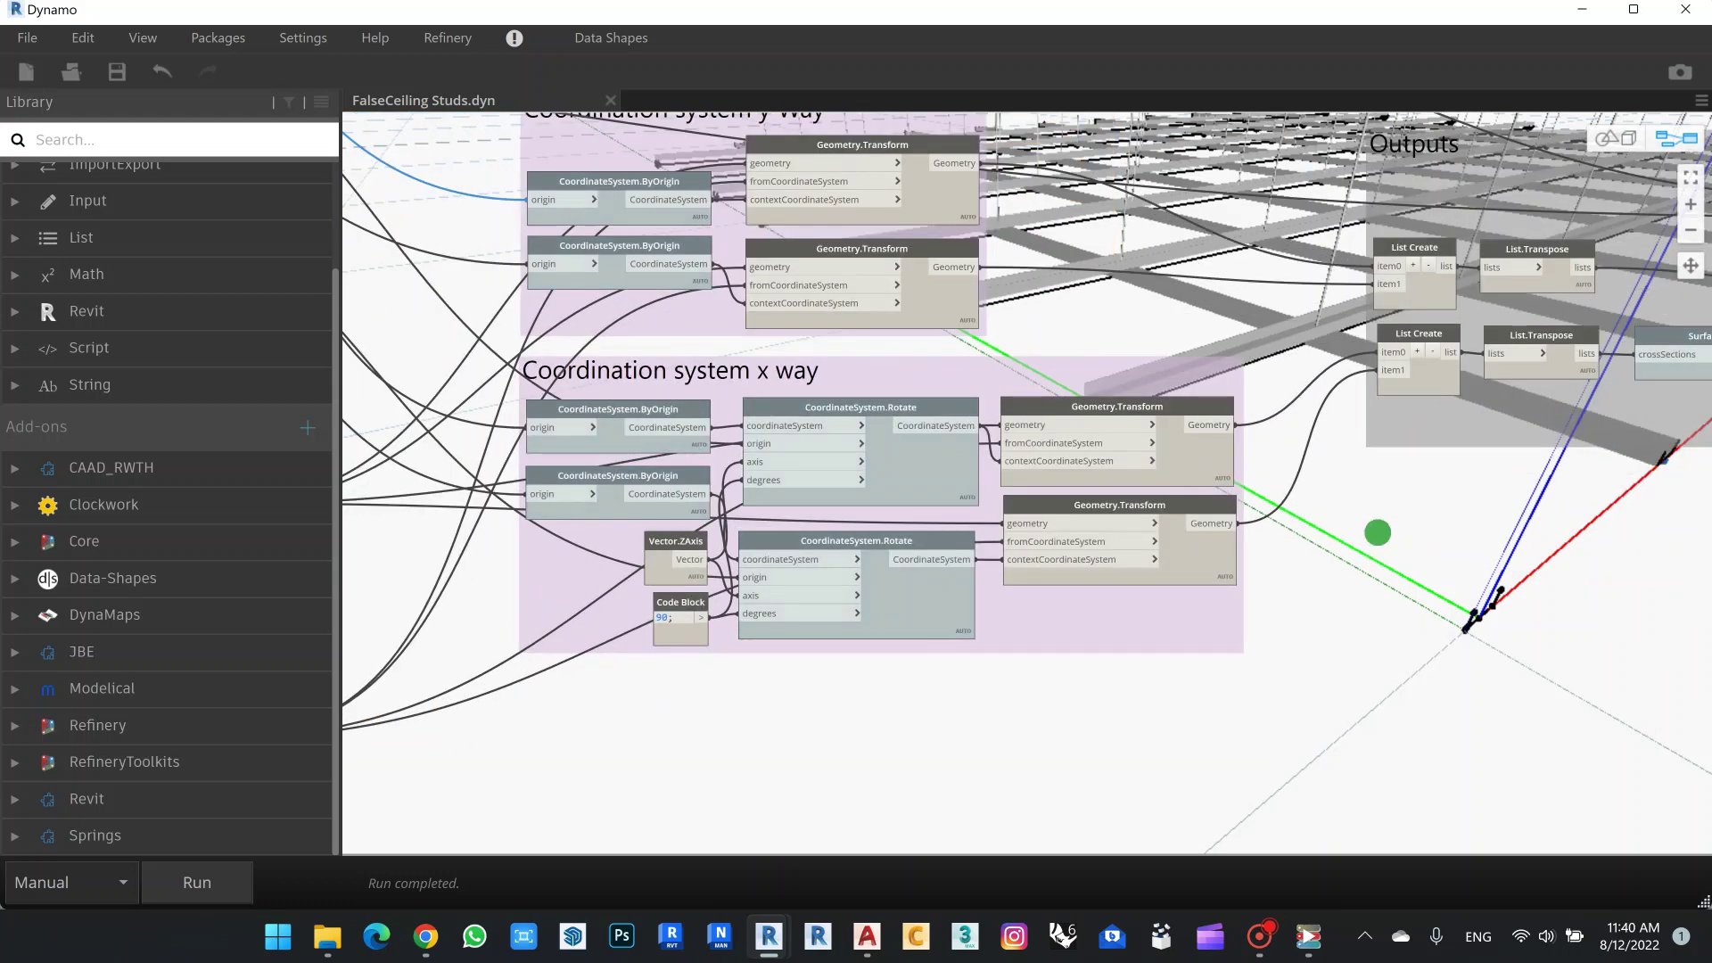
{"action": "mouse_move", "coordinate": [1367, 525]}
{"action": "middle_mouse_down"}
{"action": "mouse_move", "coordinate": [1355, 511]}
{"action": "mouse_move", "coordinate": [916, 655]}
{"action": "middle_mouse_up"}
{"action": "scroll", "coordinate": [1024, 698], "scroll_direction": "down", "scroll_amount": 1}
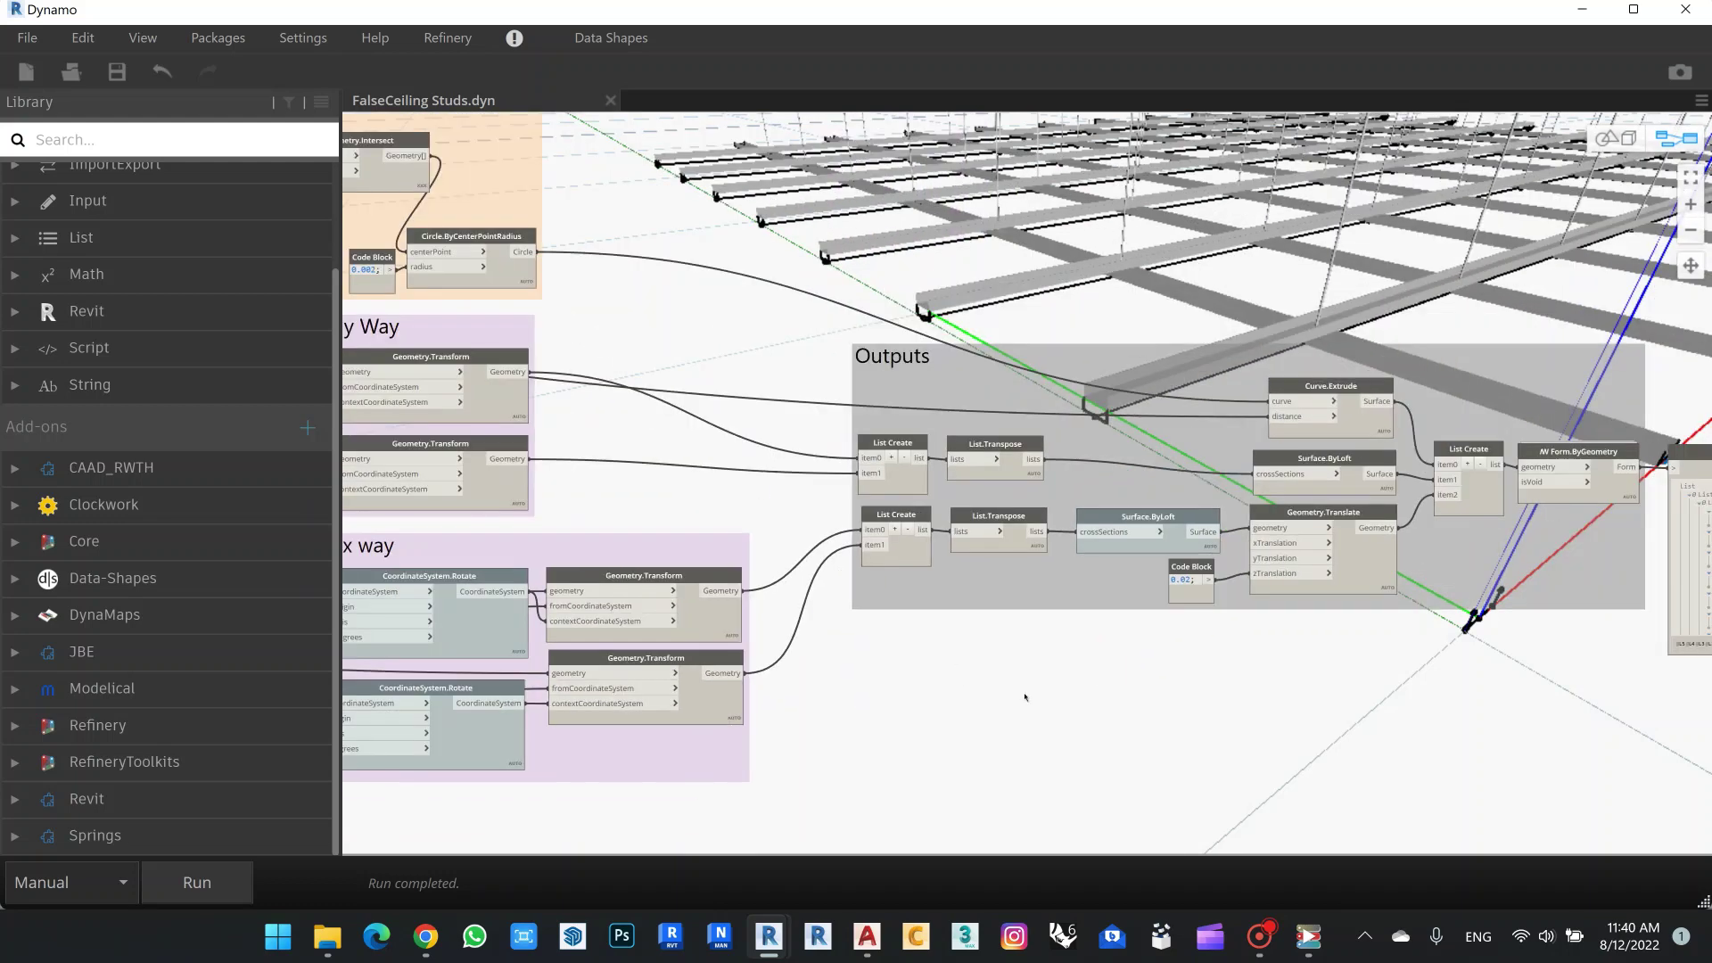
{"action": "scroll", "coordinate": [823, 352], "scroll_direction": "down", "scroll_amount": 1}
{"action": "middle_click_drag", "start_coordinate": [726, 380], "coordinate": [998, 318]}
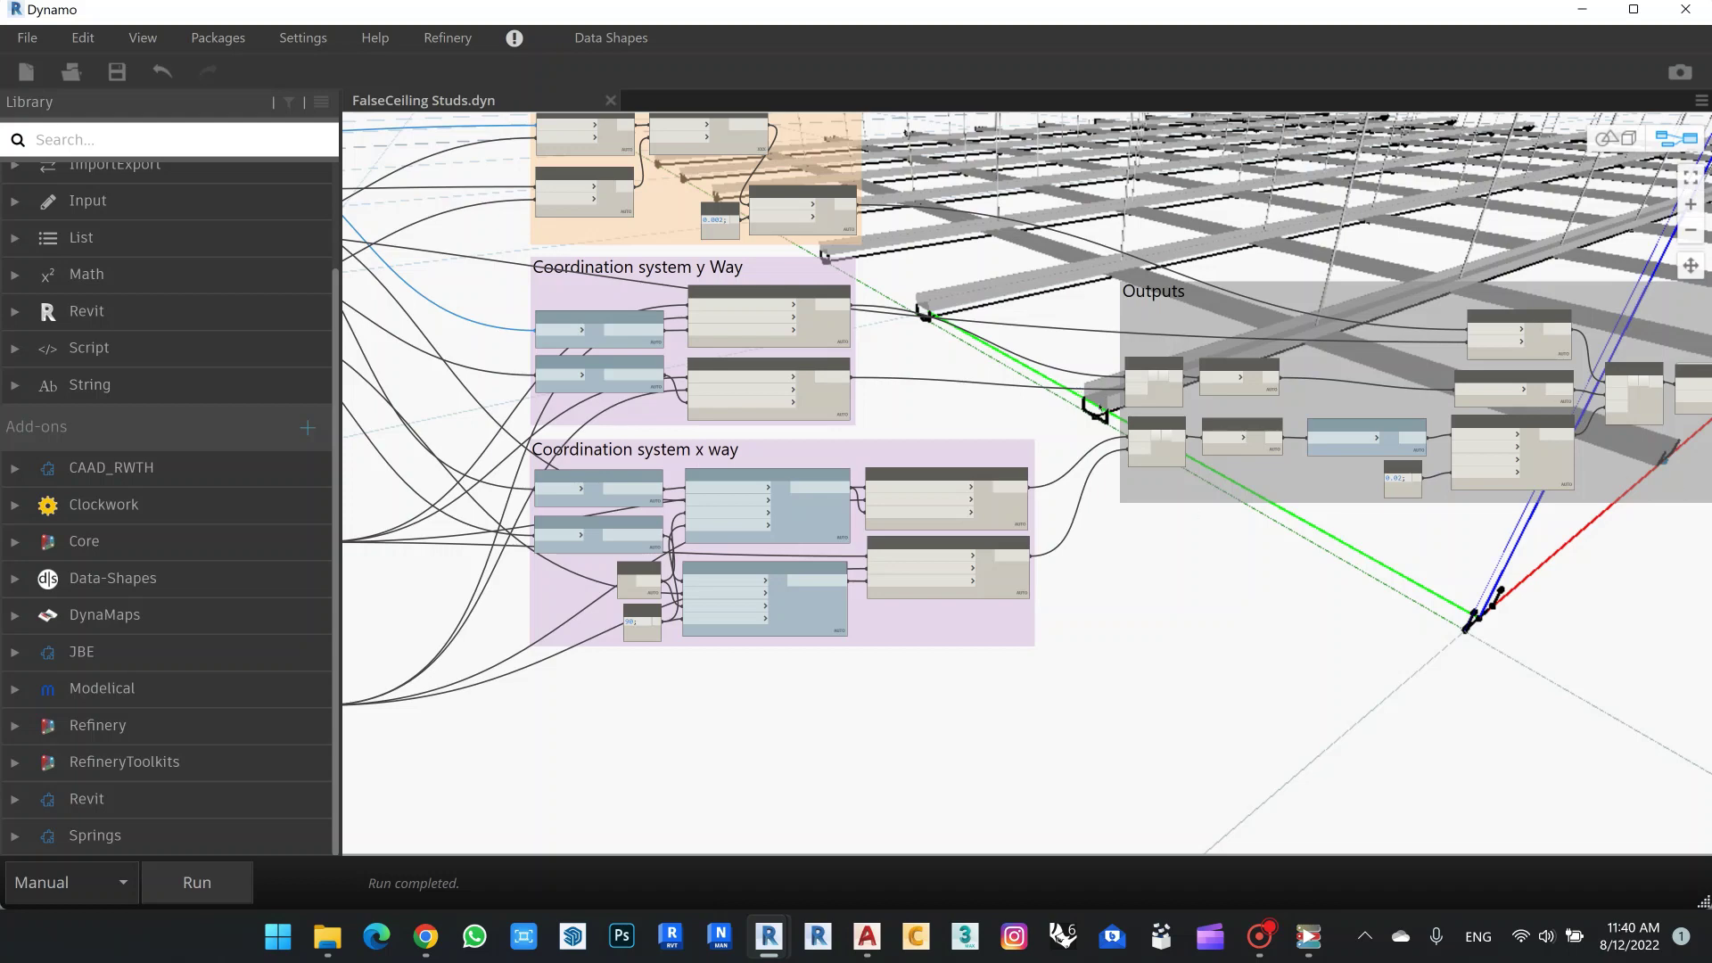
{"action": "scroll", "coordinate": [1080, 398], "scroll_direction": "down", "scroll_amount": 1}
{"action": "scroll", "coordinate": [565, 593], "scroll_direction": "up", "scroll_amount": 1}
{"action": "middle_click_drag", "start_coordinate": [630, 577], "coordinate": [787, 465]}
{"action": "scroll", "coordinate": [649, 569], "scroll_direction": "up", "scroll_amount": 1}
{"action": "scroll", "coordinate": [1279, 655], "scroll_direction": "down", "scroll_amount": 1}
{"action": "middle_click_drag", "start_coordinate": [1281, 655], "coordinate": [1135, 703]}
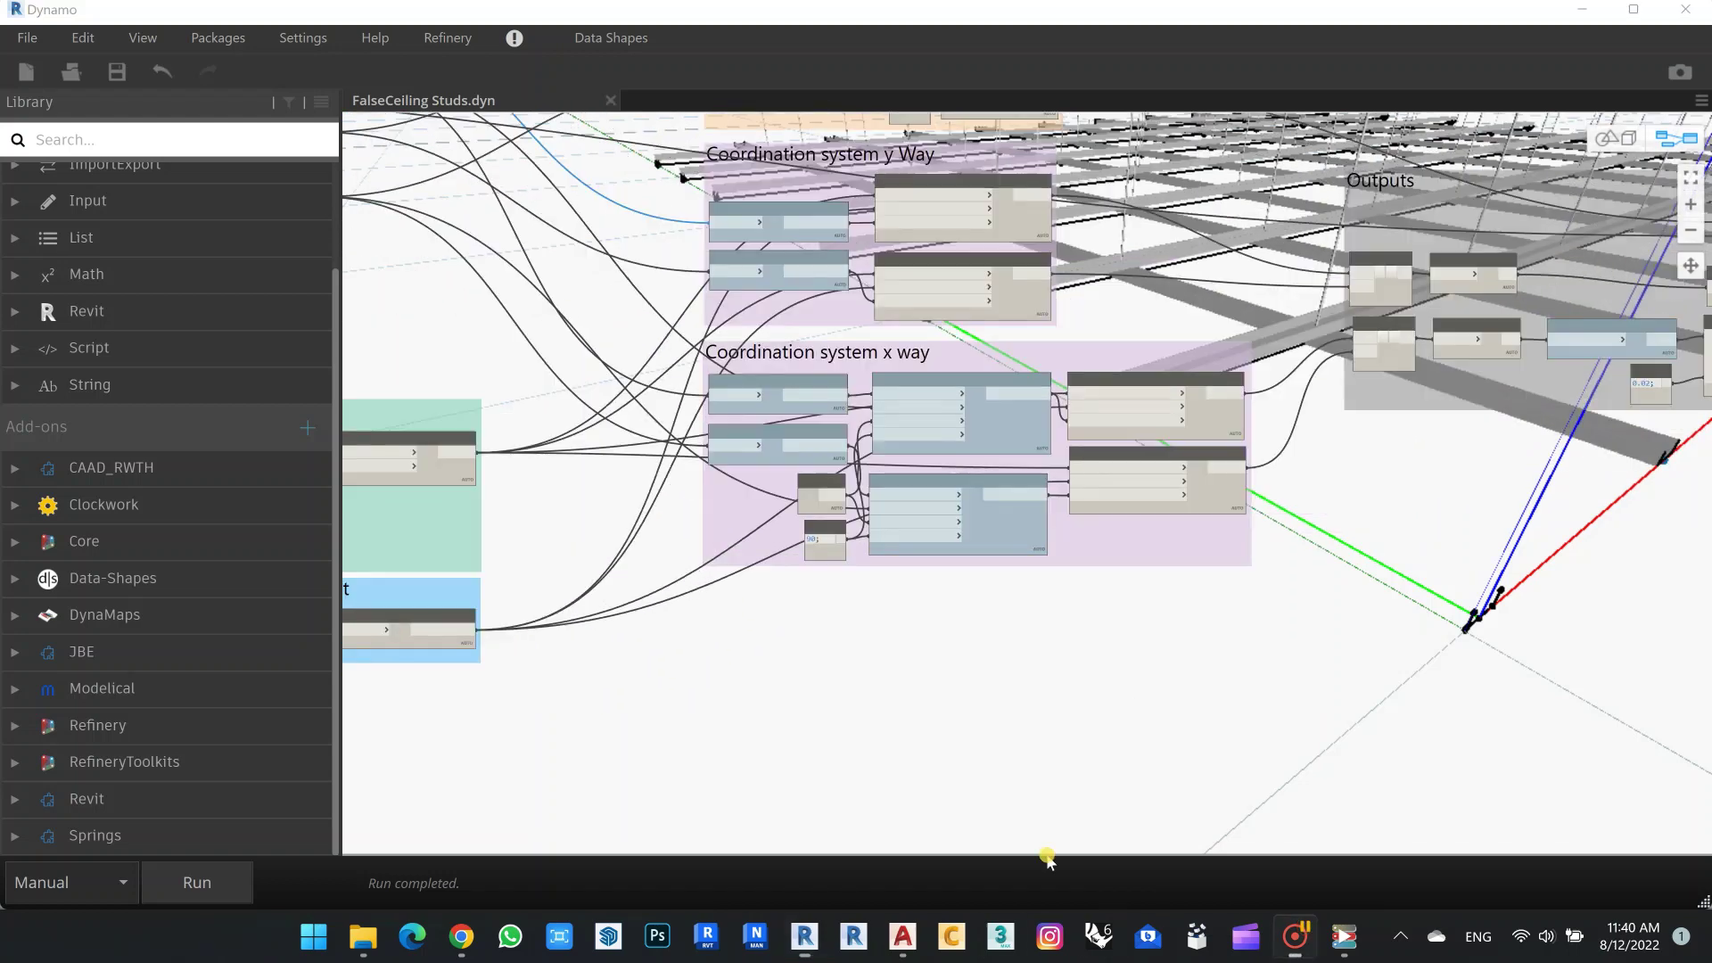
Examine the lower Surface.ByLoft branch in Outputs and the Code Block that feeds Geometry.Translate's zTranslation.
{"action": "middle_click_drag", "start_coordinate": [1308, 542], "coordinate": [580, 723]}
{"action": "scroll", "coordinate": [1312, 585], "scroll_direction": "up", "scroll_amount": 3}
{"action": "middle_click_drag", "start_coordinate": [1312, 585], "coordinate": [998, 366]}
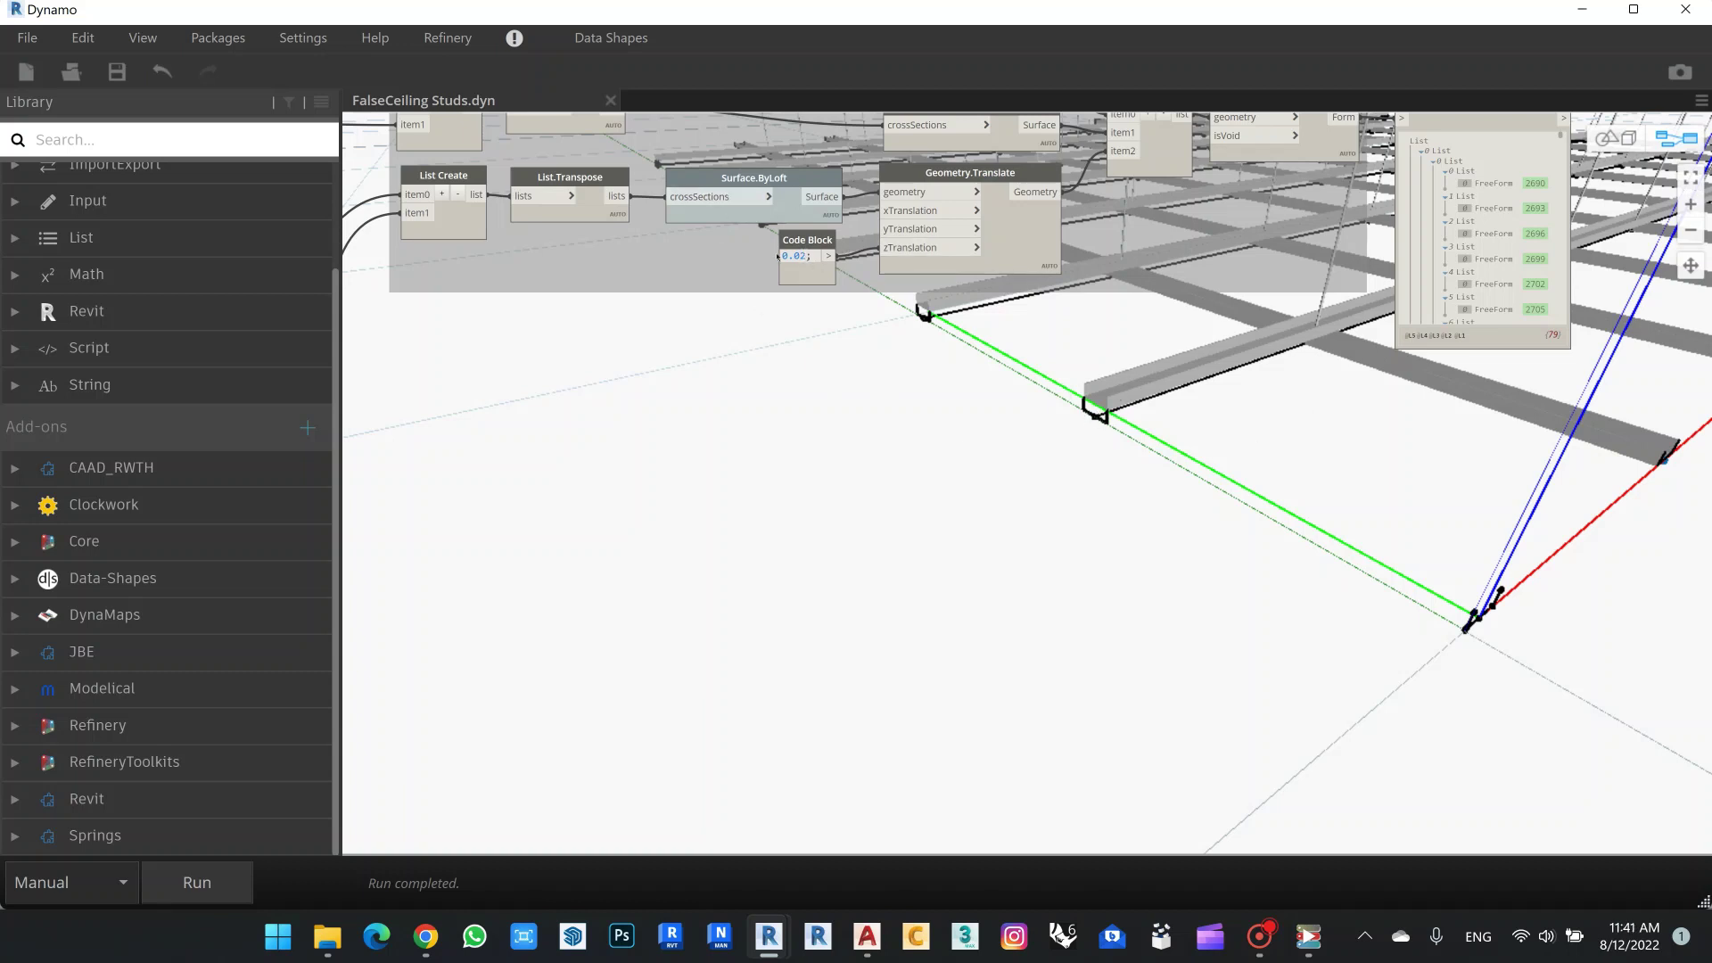
{"action": "mouse_move", "coordinate": [793, 254]}
Follow the Outputs list into Form.ByGeometry, read that node's description and preview, and browse the False Ceiling list of FreeForm elements.
{"action": "scroll", "coordinate": [1321, 344], "scroll_direction": "down", "scroll_amount": 3}
{"action": "middle_click_drag", "start_coordinate": [1299, 369], "coordinate": [1181, 531]}
{"action": "scroll", "coordinate": [1238, 288], "scroll_direction": "up", "scroll_amount": 3}
{"action": "scroll", "coordinate": [1238, 288], "scroll_direction": "up", "scroll_amount": 3}
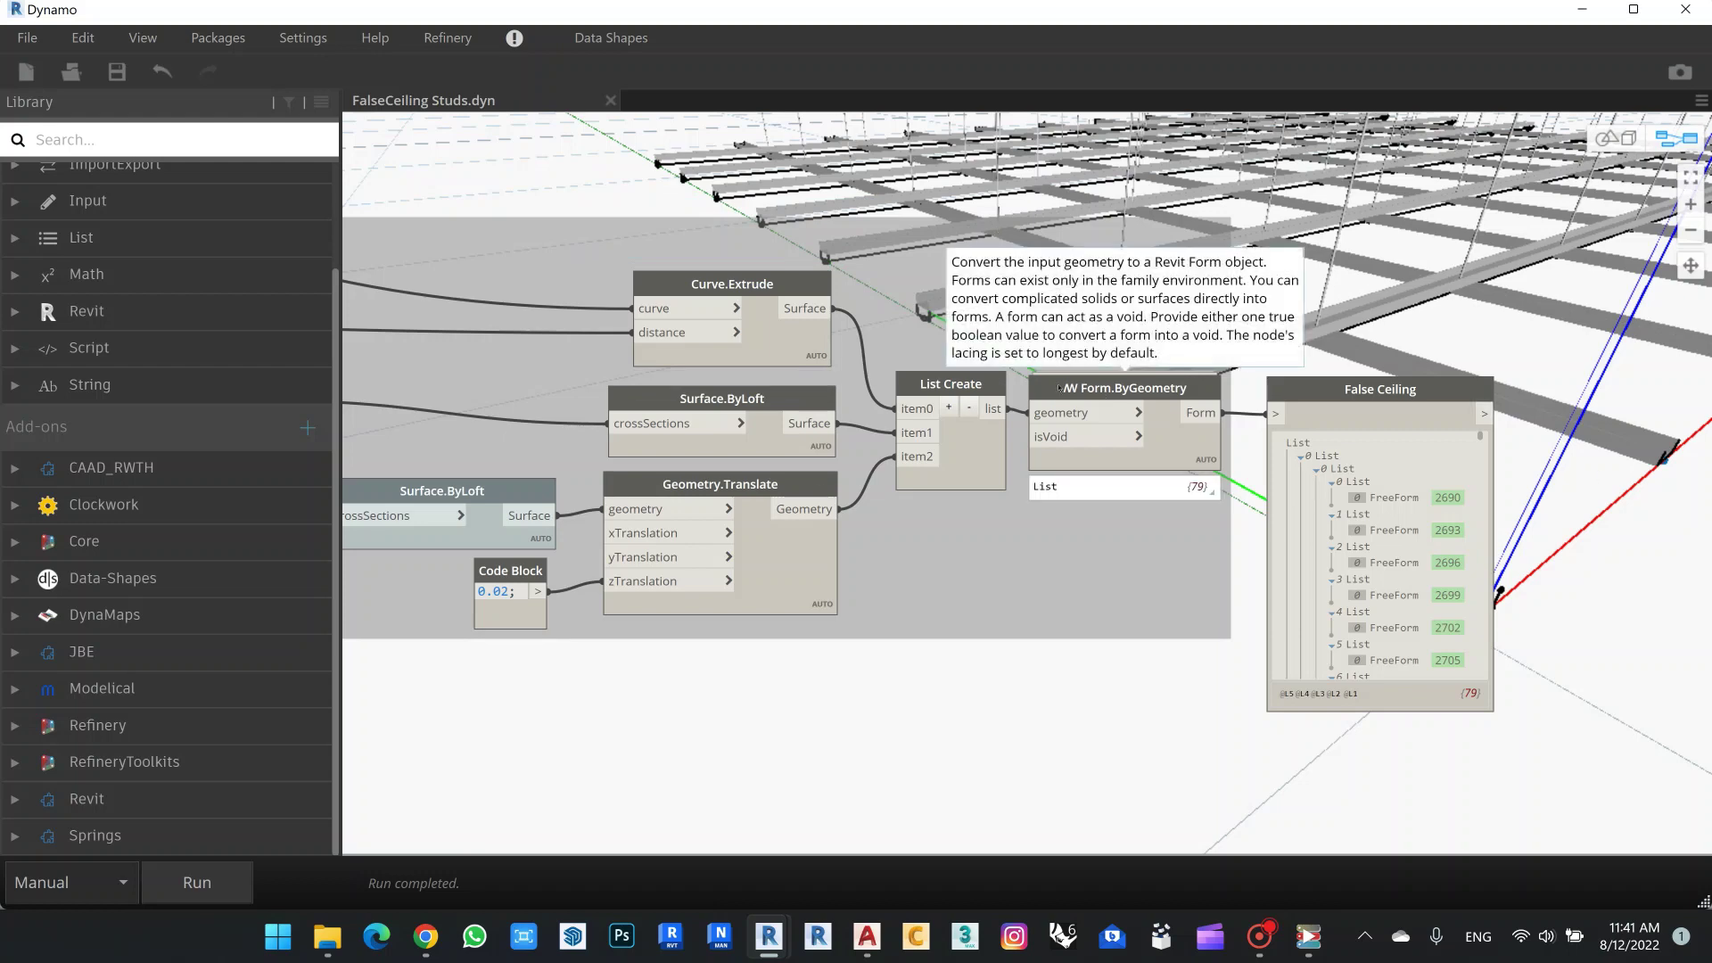
{"action": "scroll", "coordinate": [1227, 408], "scroll_direction": "up", "scroll_amount": 3}
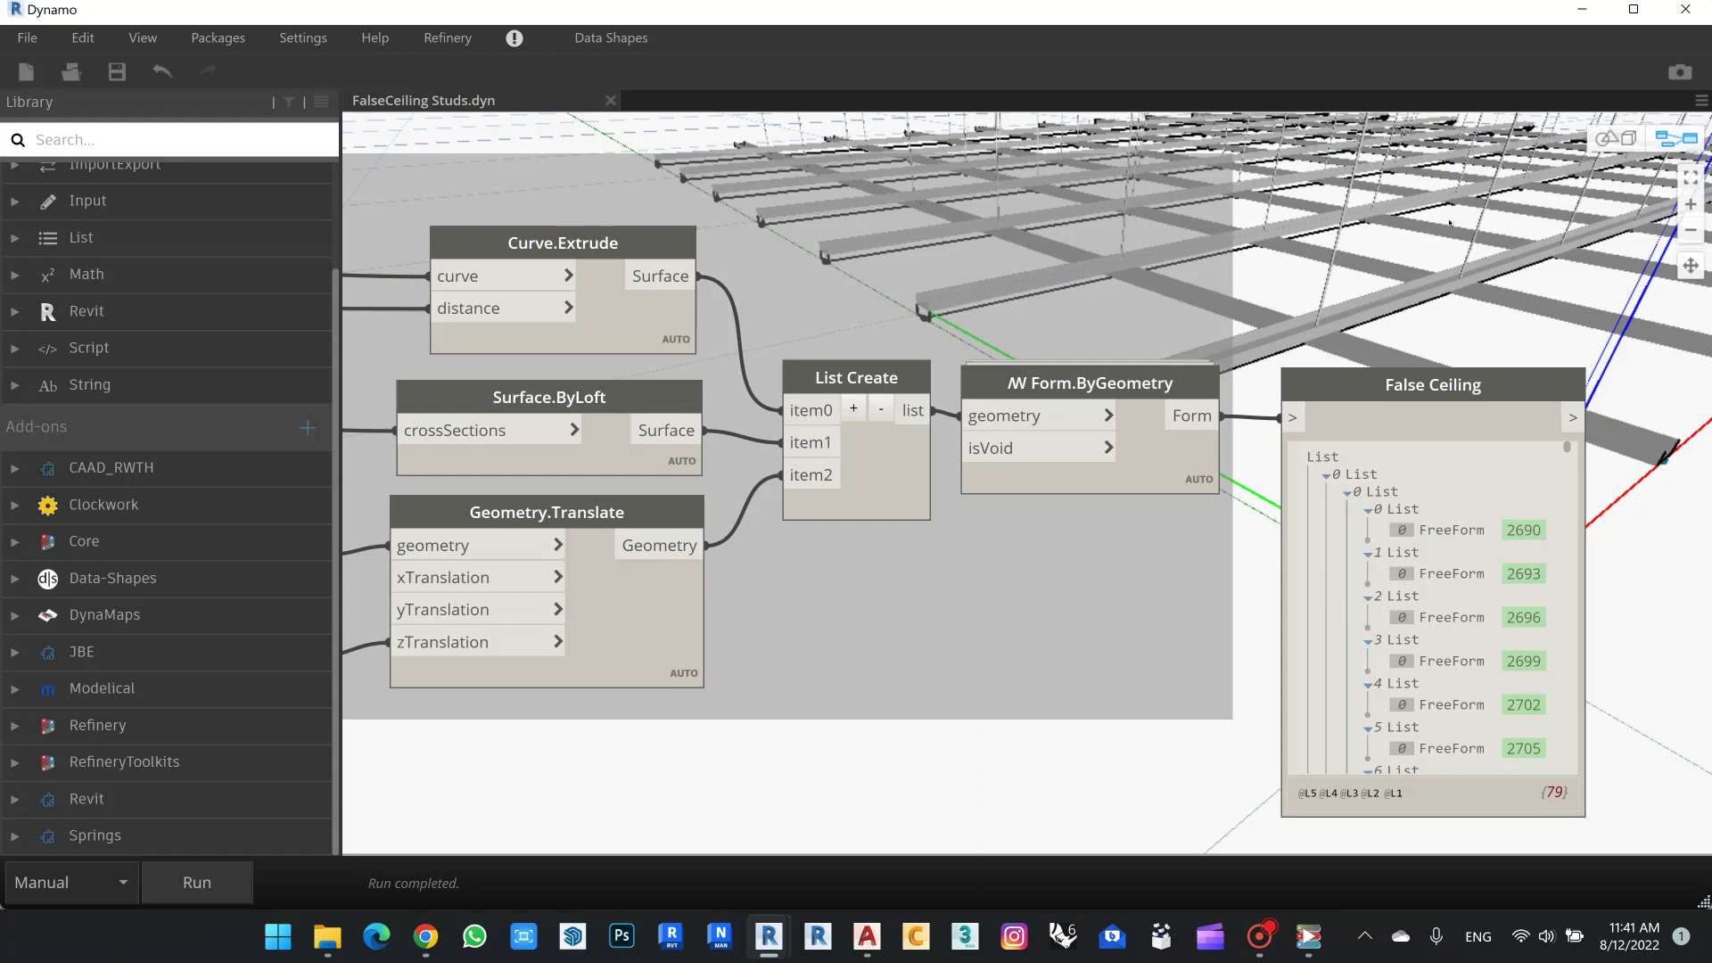
{"action": "mouse_move", "coordinate": [1081, 385]}
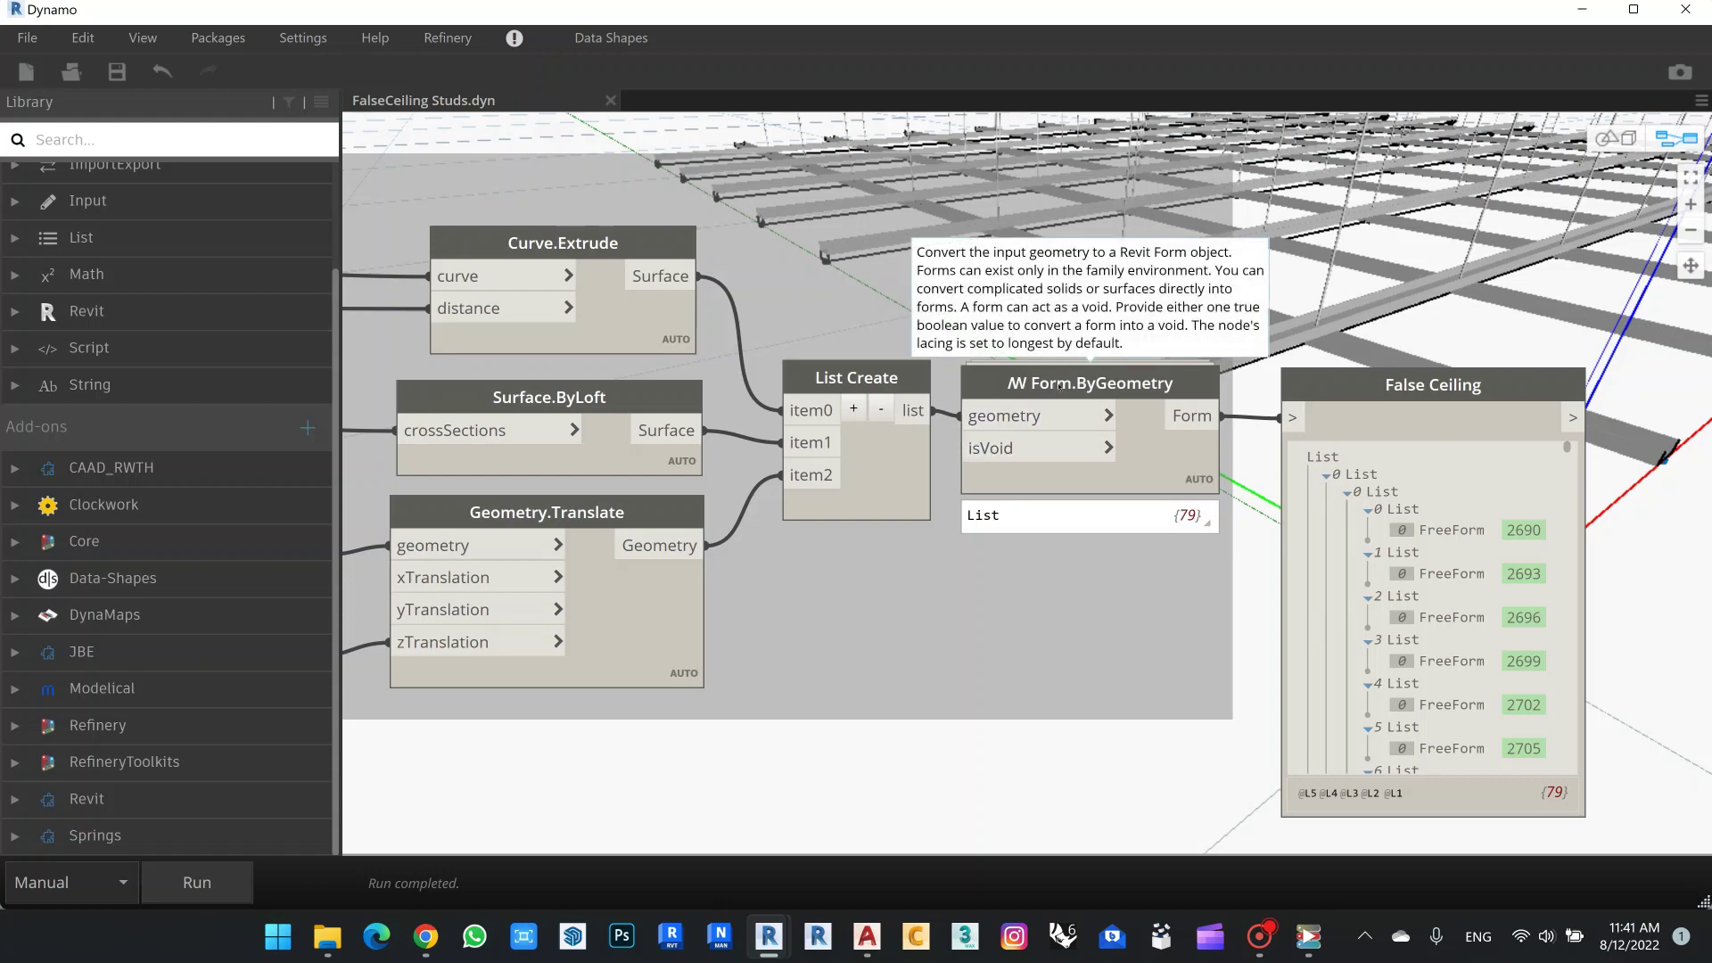
{"action": "scroll", "coordinate": [1362, 527], "scroll_direction": "down", "scroll_amount": 15}
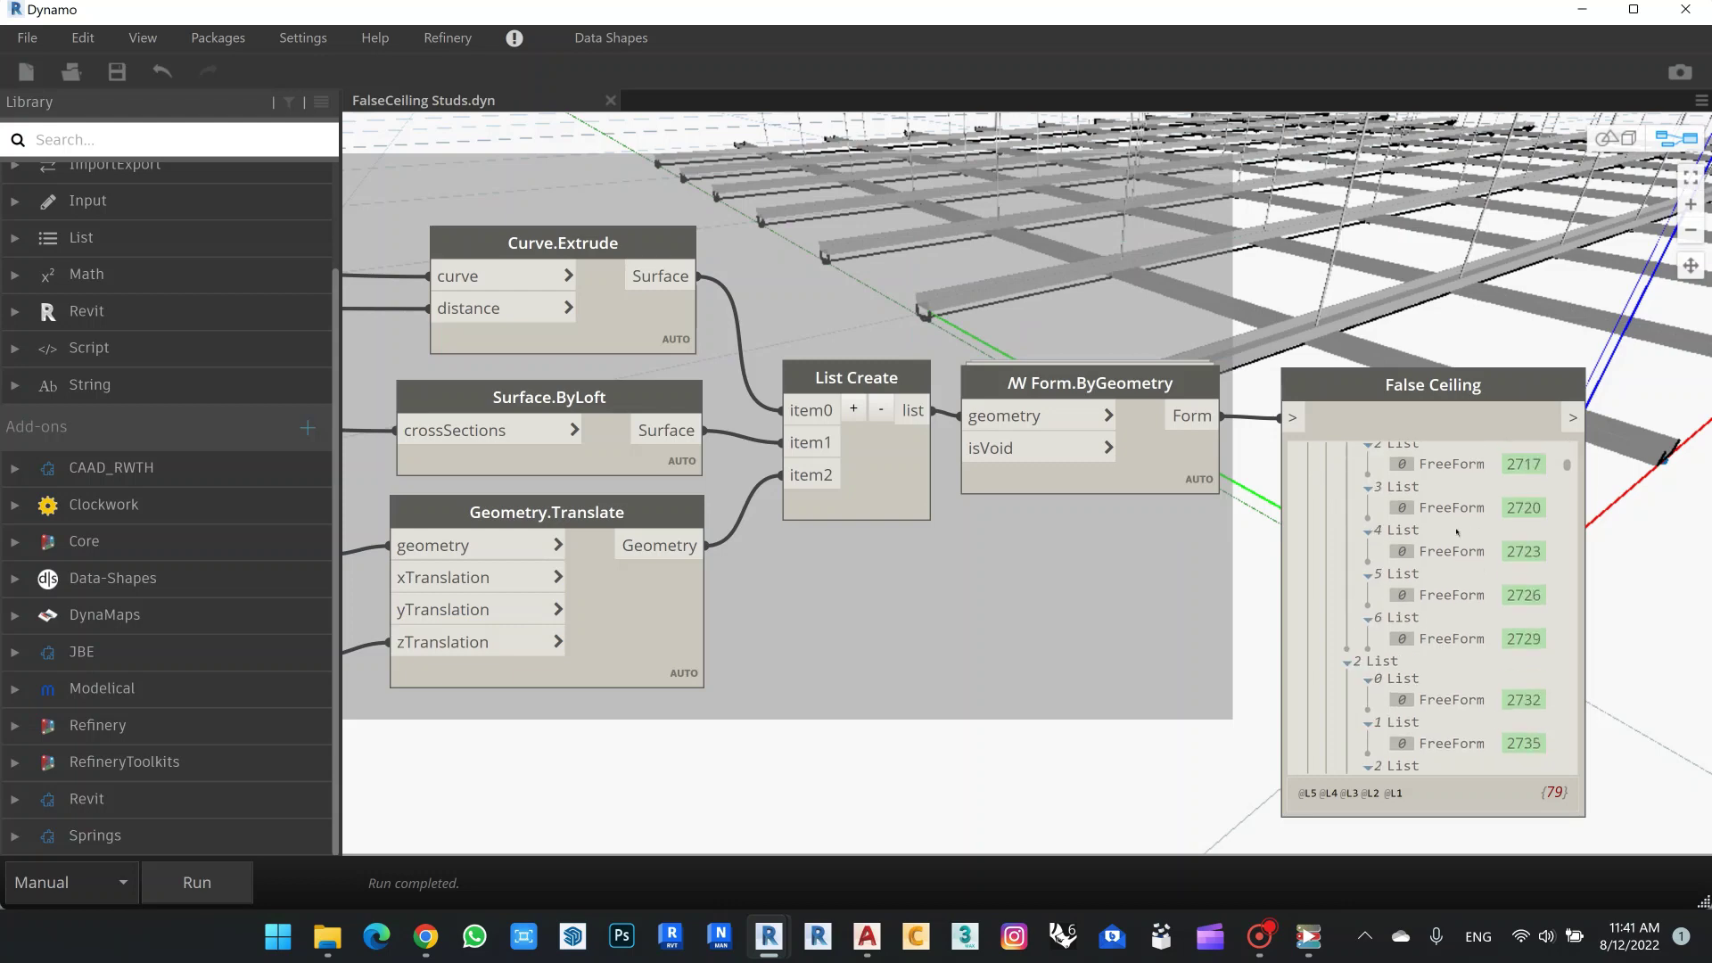
Switch to the Revit family, view the whole stud grid in Ref. Level, and open the default 3D view near the stud ends.
{"action": "left_click", "coordinate": [1582, 10]}
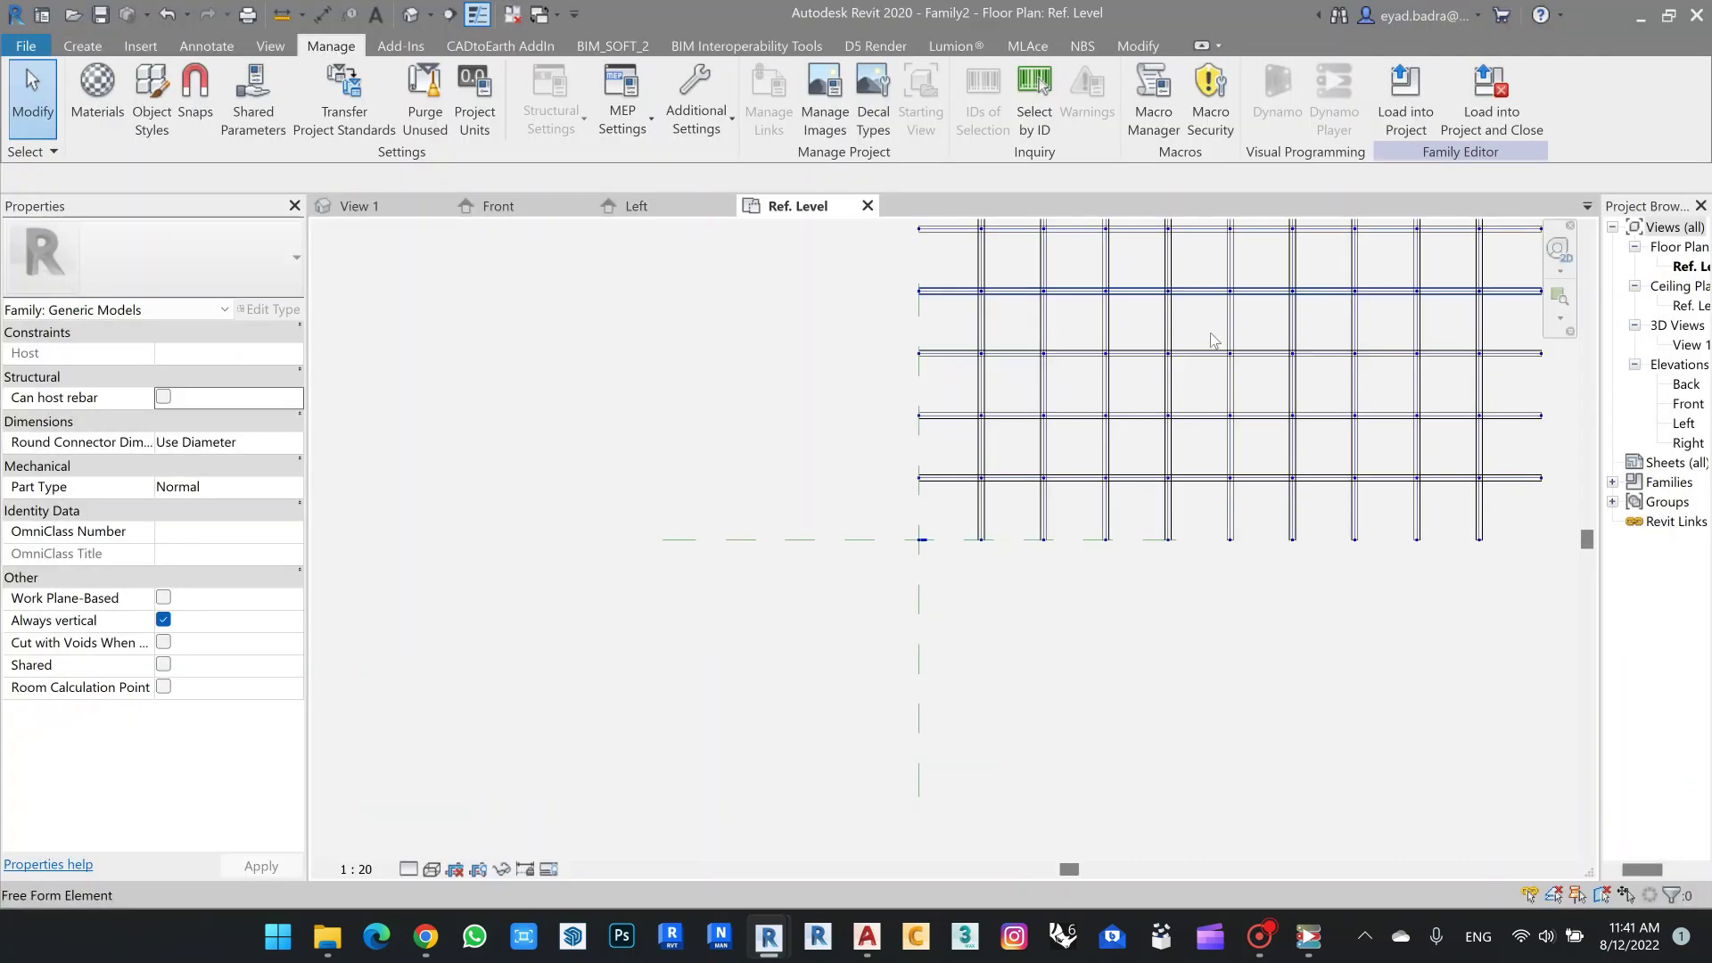
{"action": "scroll", "coordinate": [1150, 509], "scroll_direction": "down", "scroll_amount": 1}
{"action": "middle_click_drag", "start_coordinate": [1499, 349], "coordinate": [1235, 542]}
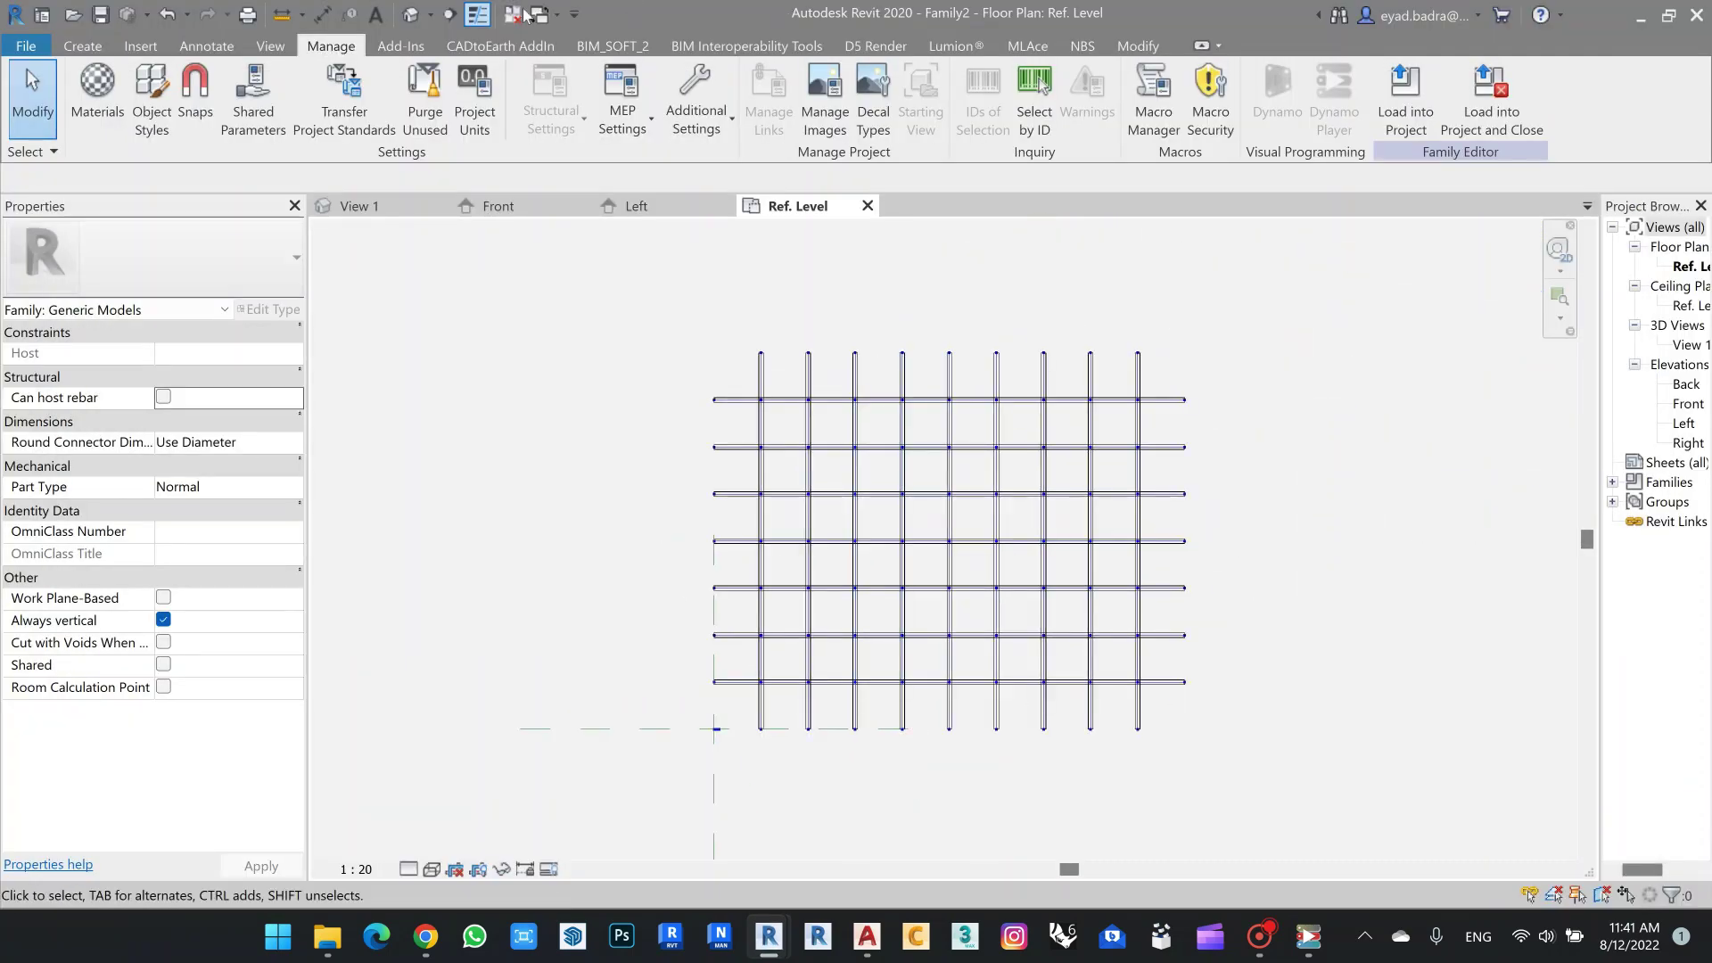
{"action": "left_click", "coordinate": [411, 14]}
{"action": "scroll", "coordinate": [911, 675], "scroll_direction": "up", "scroll_amount": 2}
{"action": "middle_click_drag", "start_coordinate": [960, 661], "coordinate": [930, 559]}
{"action": "middle_click_drag", "start_coordinate": [1079, 625], "coordinate": [1124, 628]}
{"action": "key", "text": "super"}
{"action": "left_click", "coordinate": [1300, 631]}
{"action": "middle_click_drag", "start_coordinate": [1304, 666], "coordinate": [967, 582]}
{"action": "scroll", "coordinate": [703, 690], "scroll_direction": "up", "scroll_amount": 3}
{"action": "middle_click_drag", "start_coordinate": [797, 713], "coordinate": [870, 739]}
Set the 3D view's visual style to Realistic and inspect the stud ends and hanger rods from different angles.
{"action": "left_click", "coordinate": [432, 869]}
{"action": "left_click", "coordinate": [467, 828]}
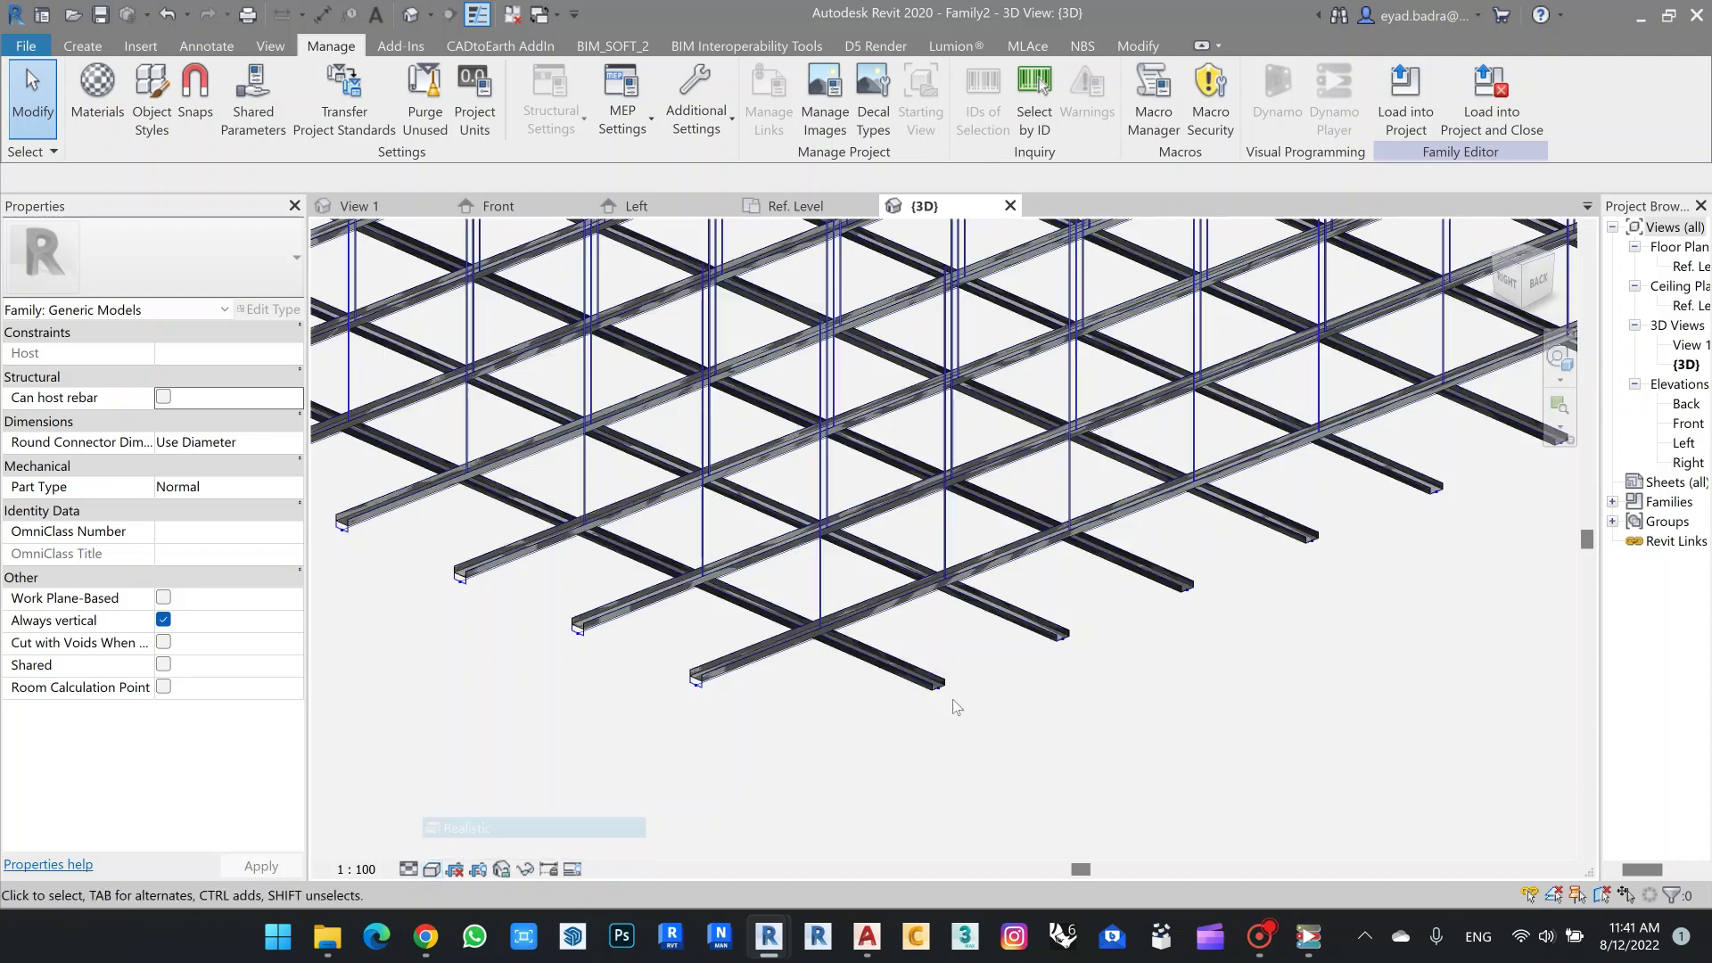
{"action": "middle_click_drag", "start_coordinate": [981, 678], "coordinate": [948, 748], "text": "shift"}
{"action": "scroll", "coordinate": [949, 747], "scroll_direction": "up", "scroll_amount": 2}
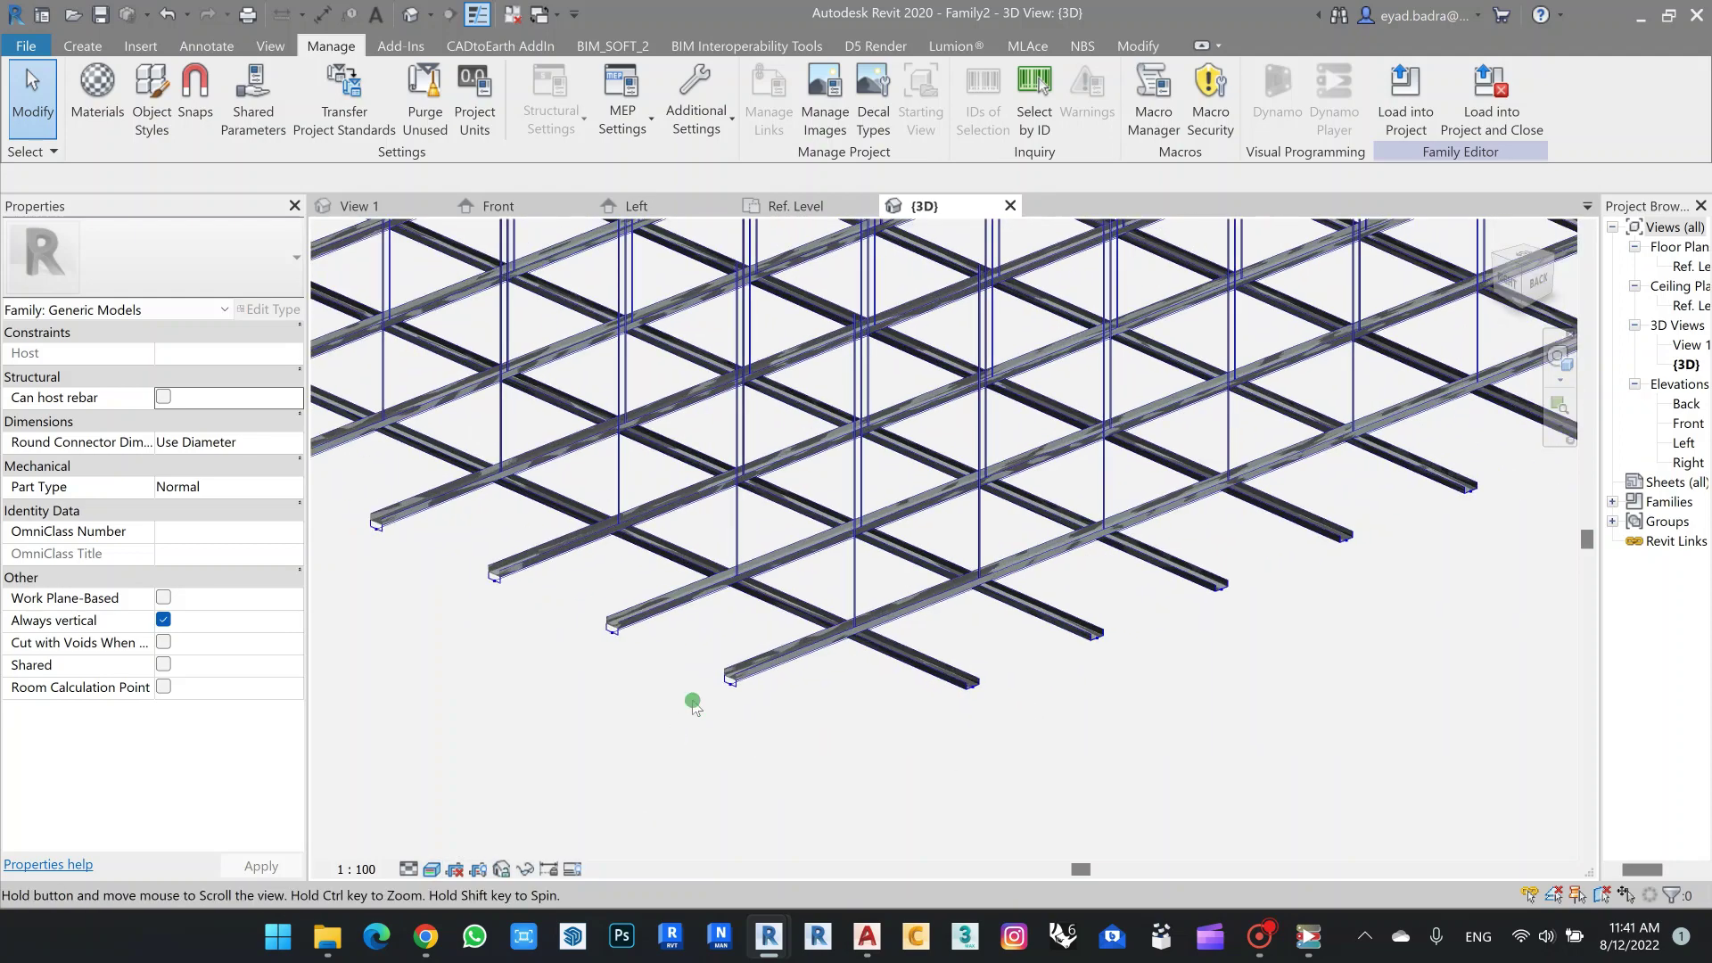
{"action": "middle_click_drag", "start_coordinate": [707, 681], "coordinate": [784, 714], "text": "shift"}
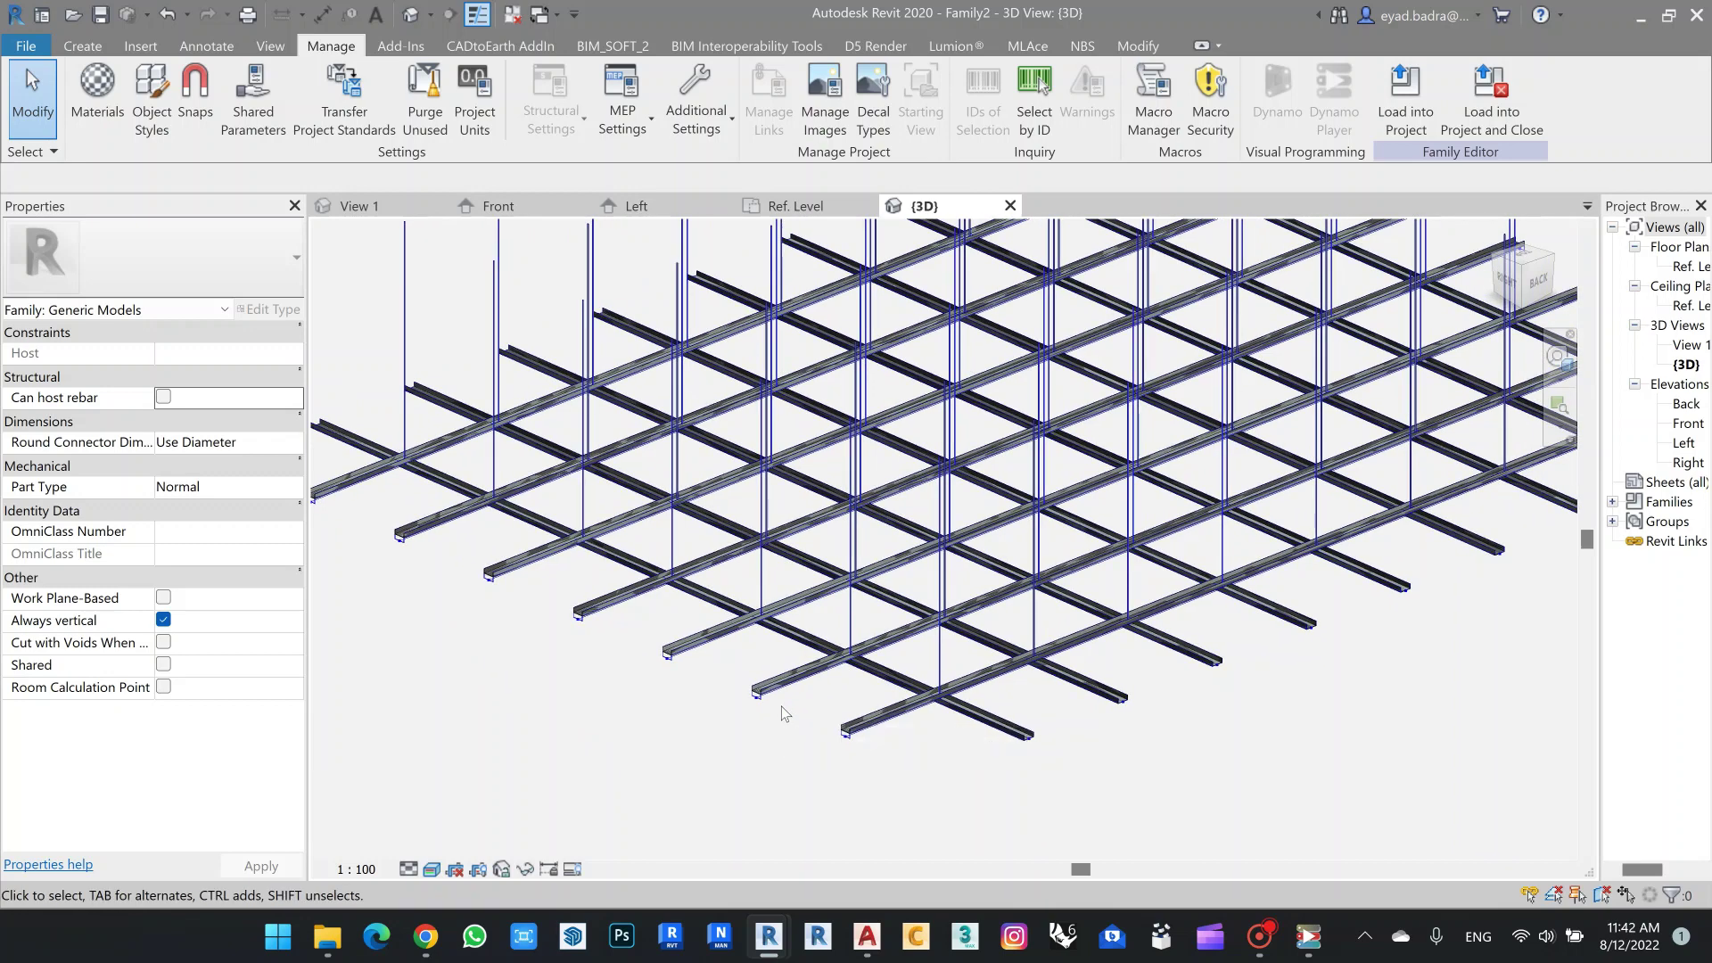